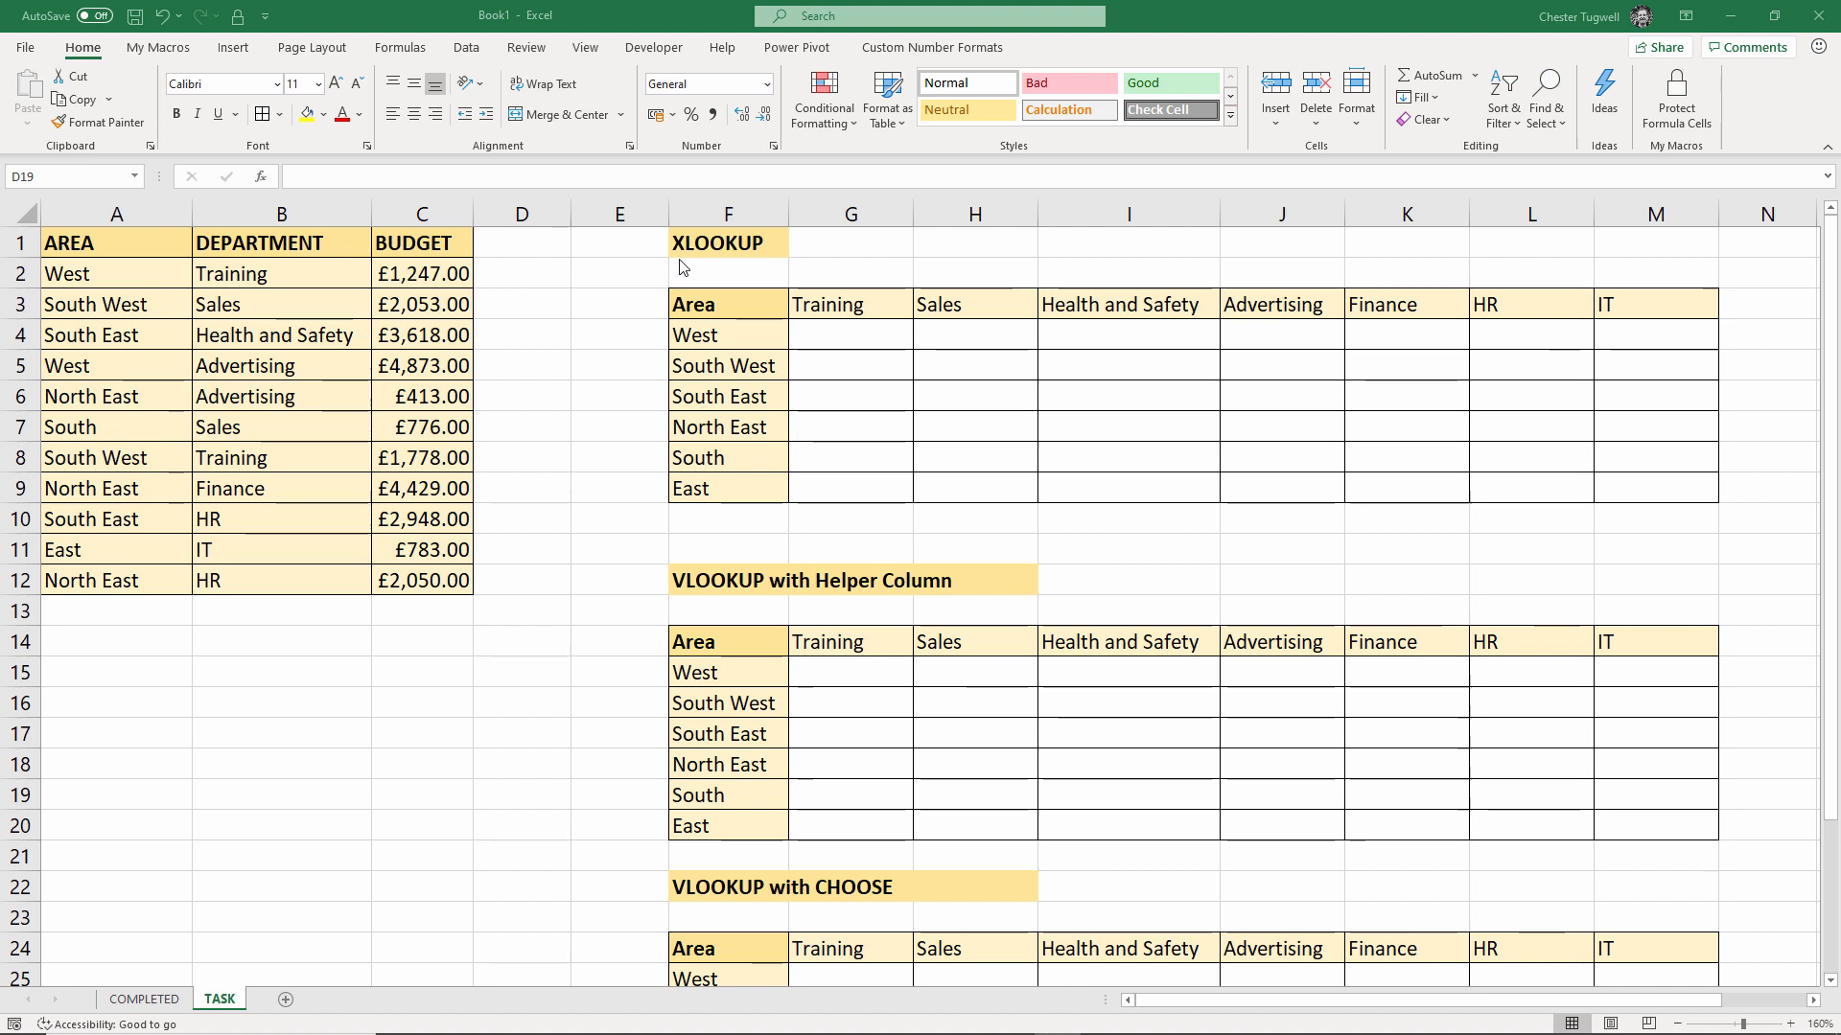
# In G4, start an XLOOKUP whose lookup value joins $F4 and G$3
pyautogui.click(838, 337)
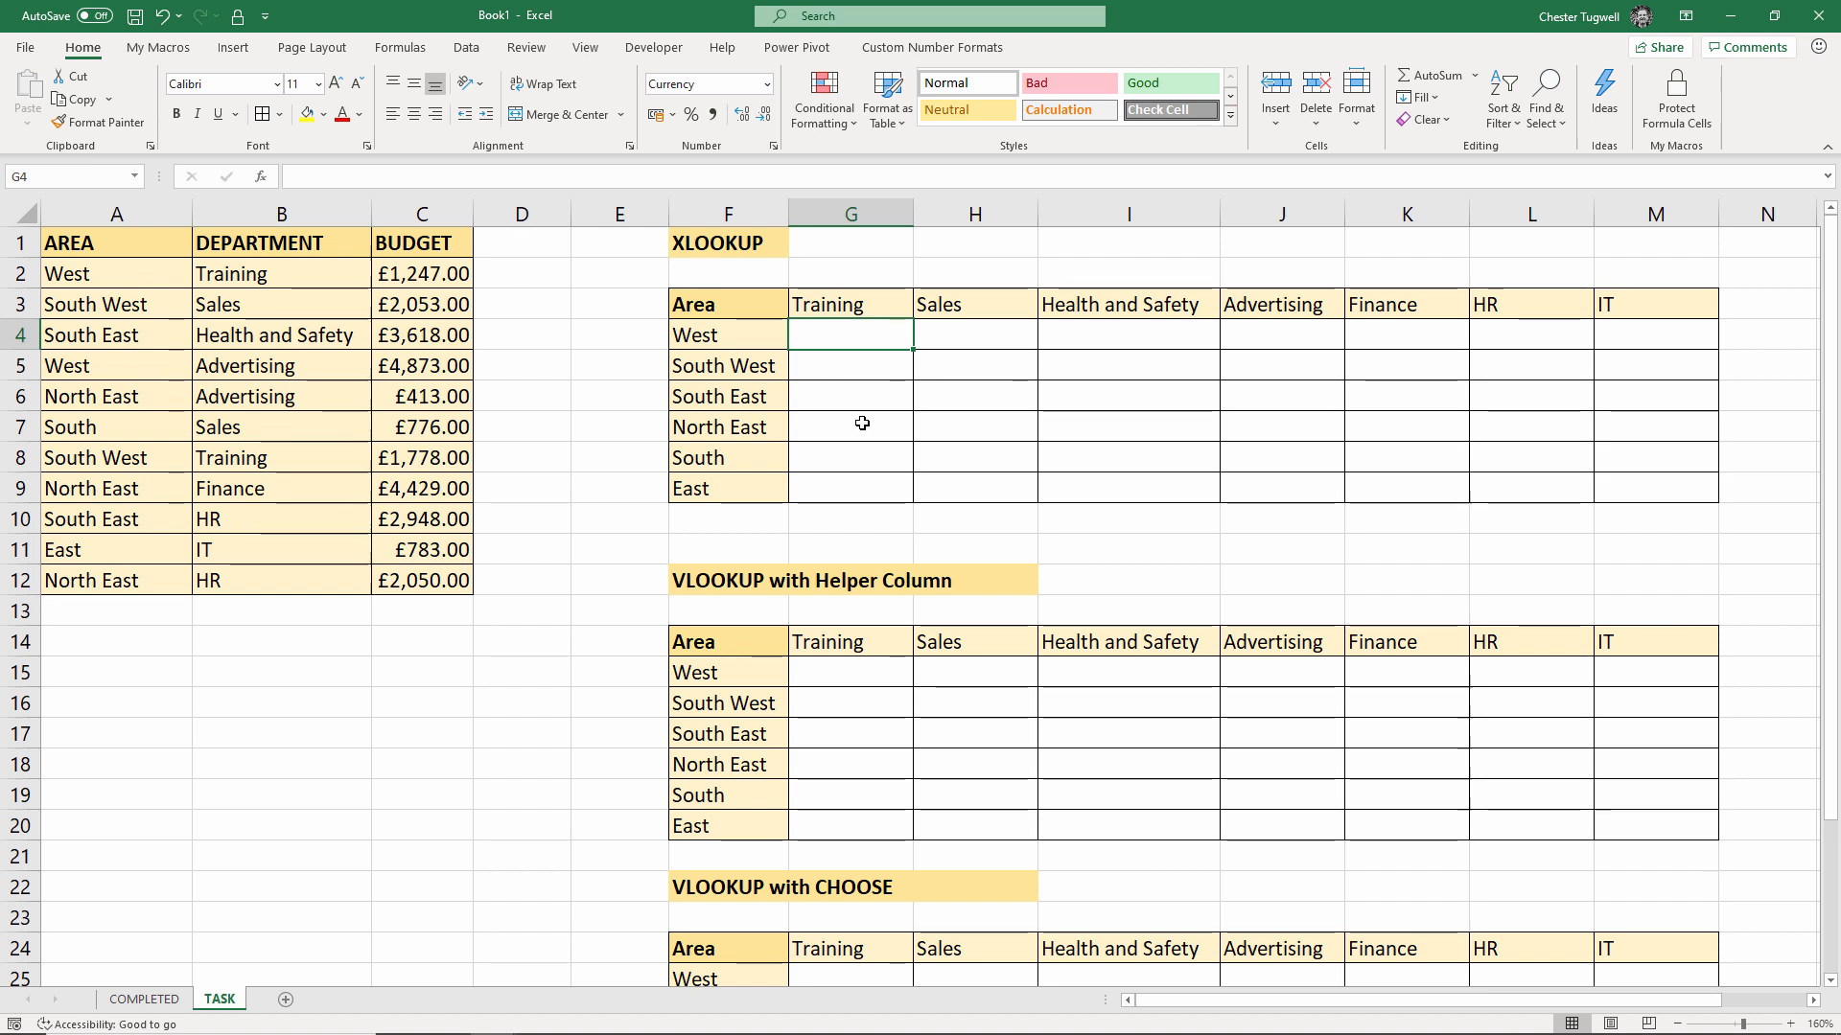
pyautogui.write('=xl')
pyautogui.press('Tab')
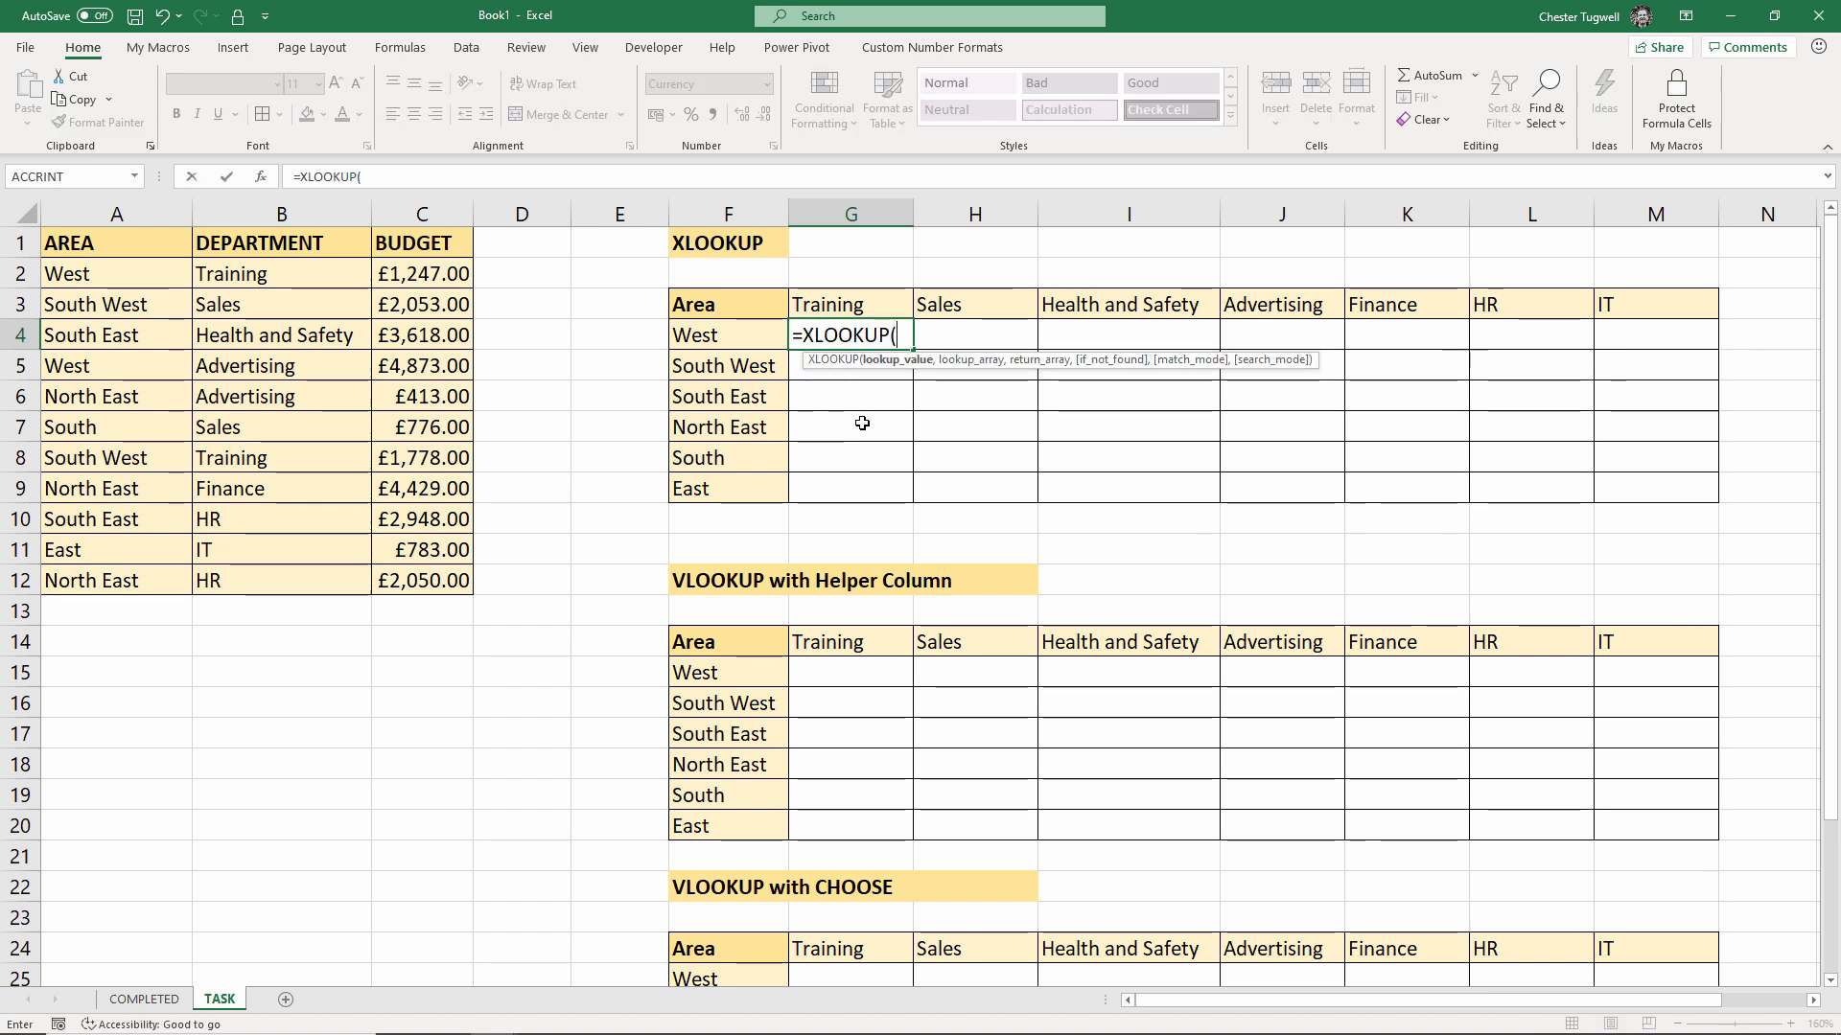
pyautogui.click(728, 337)
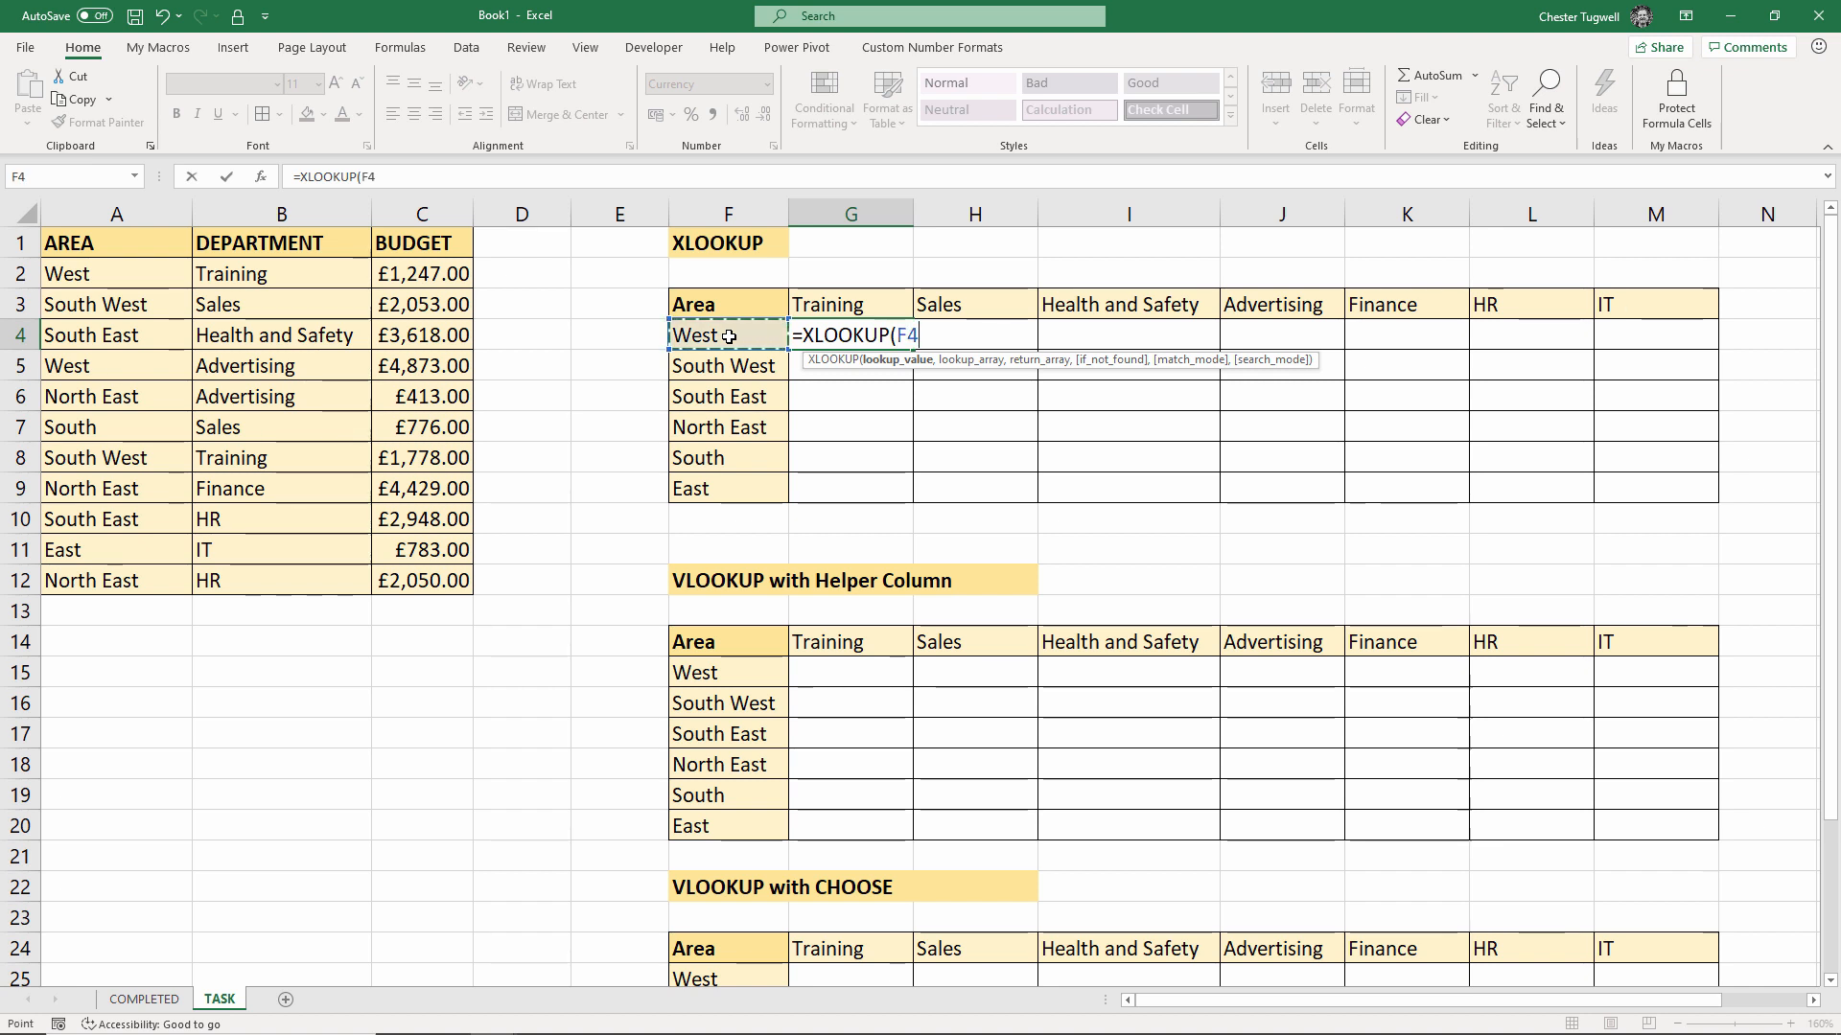
pyautogui.write('&')
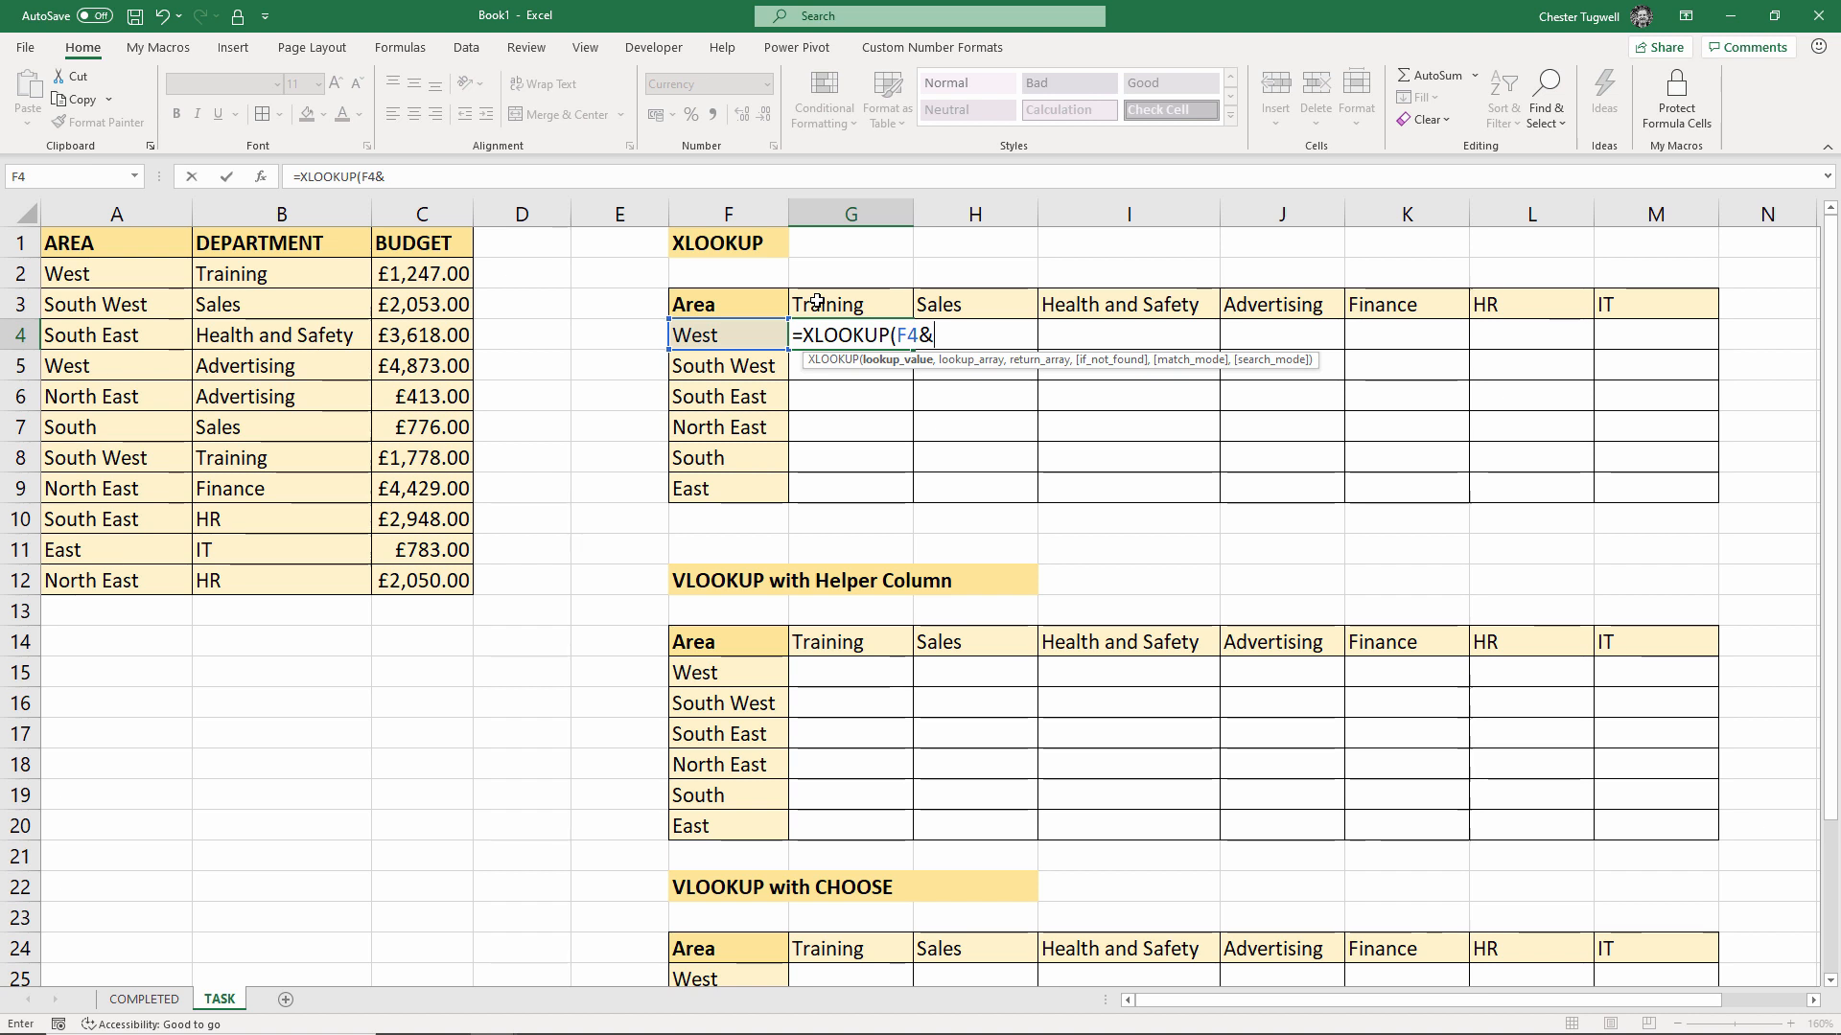
pyautogui.click(816, 303)
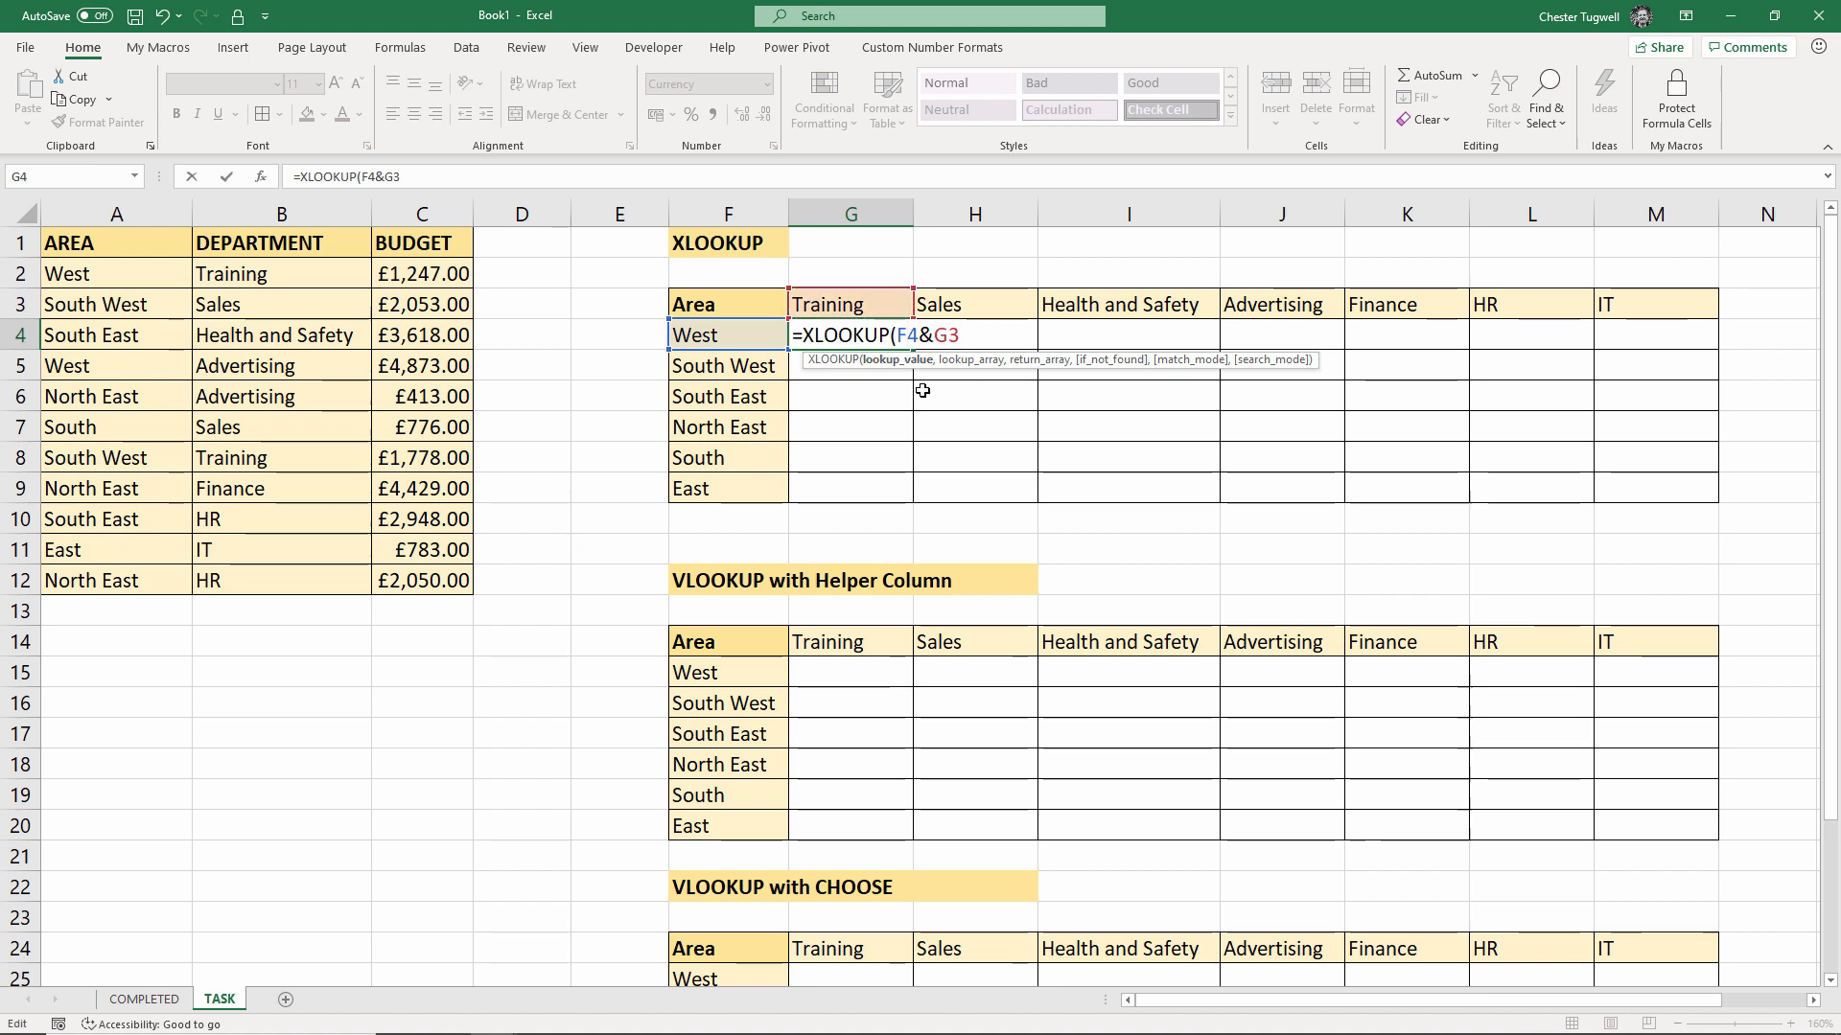
pyautogui.press('F4')
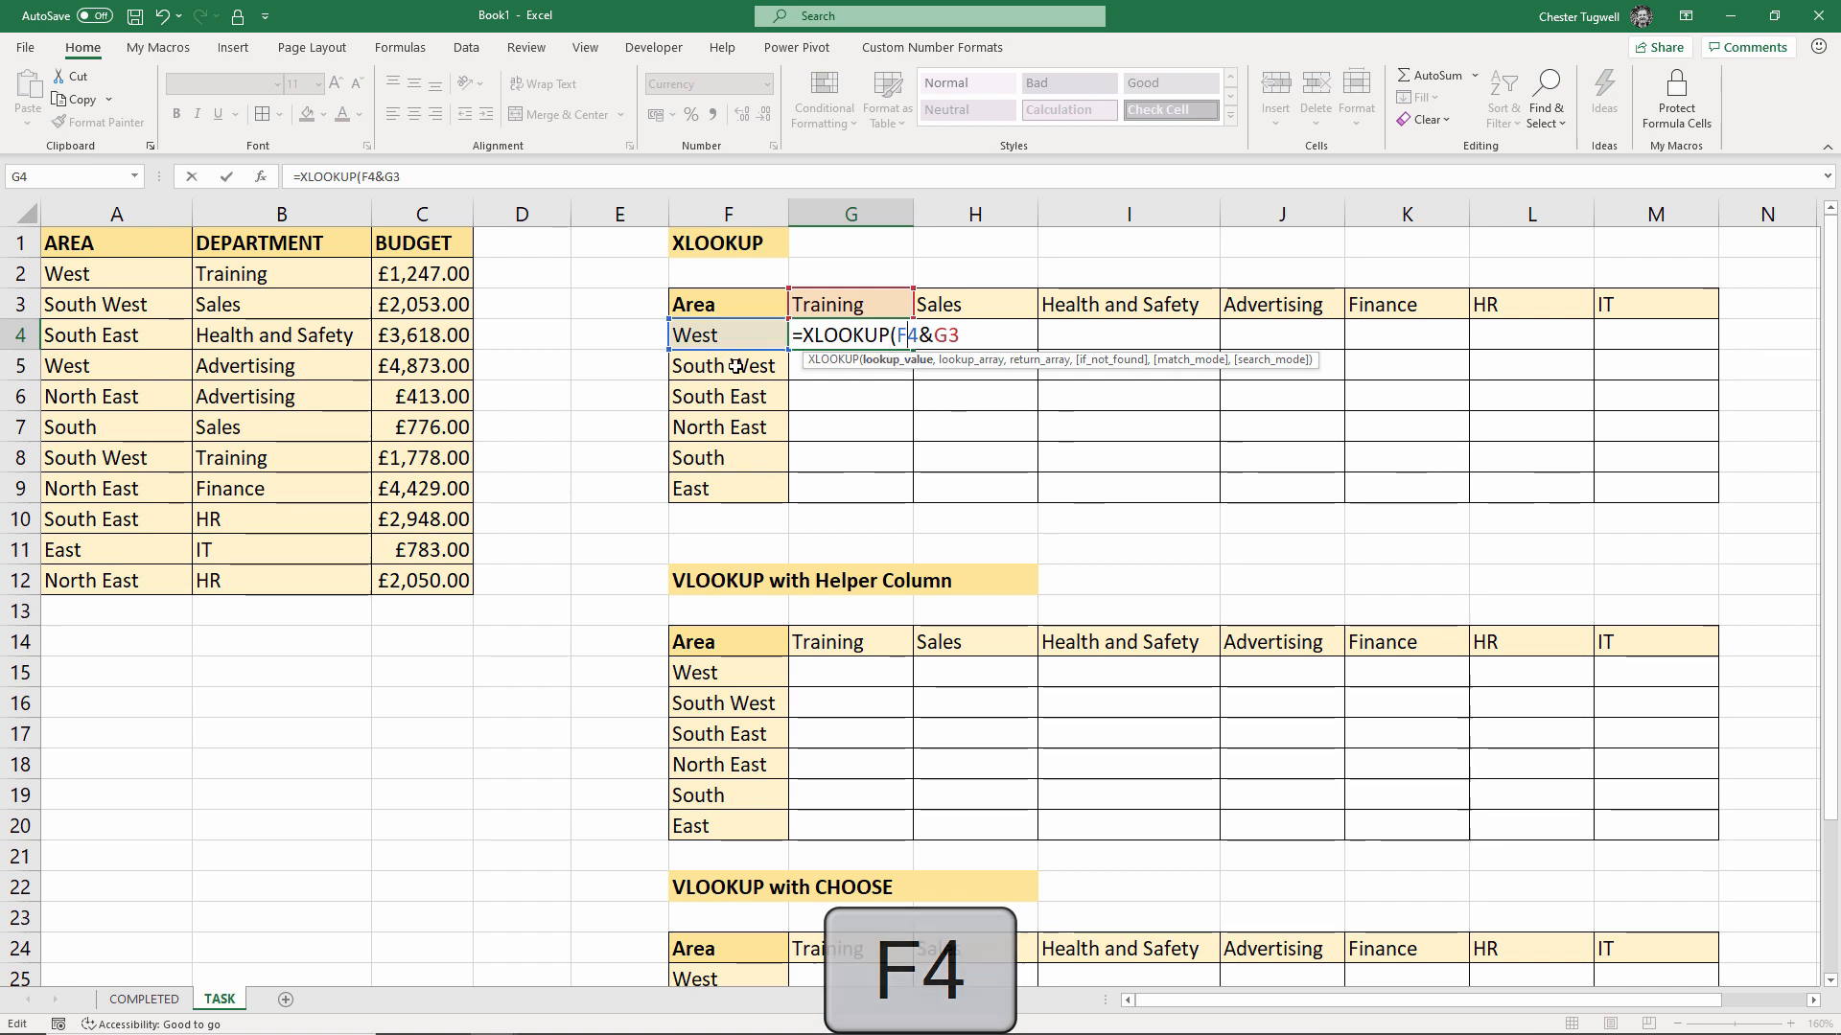
pyautogui.press('F4')
pyautogui.press('F4')
pyautogui.press('F4')
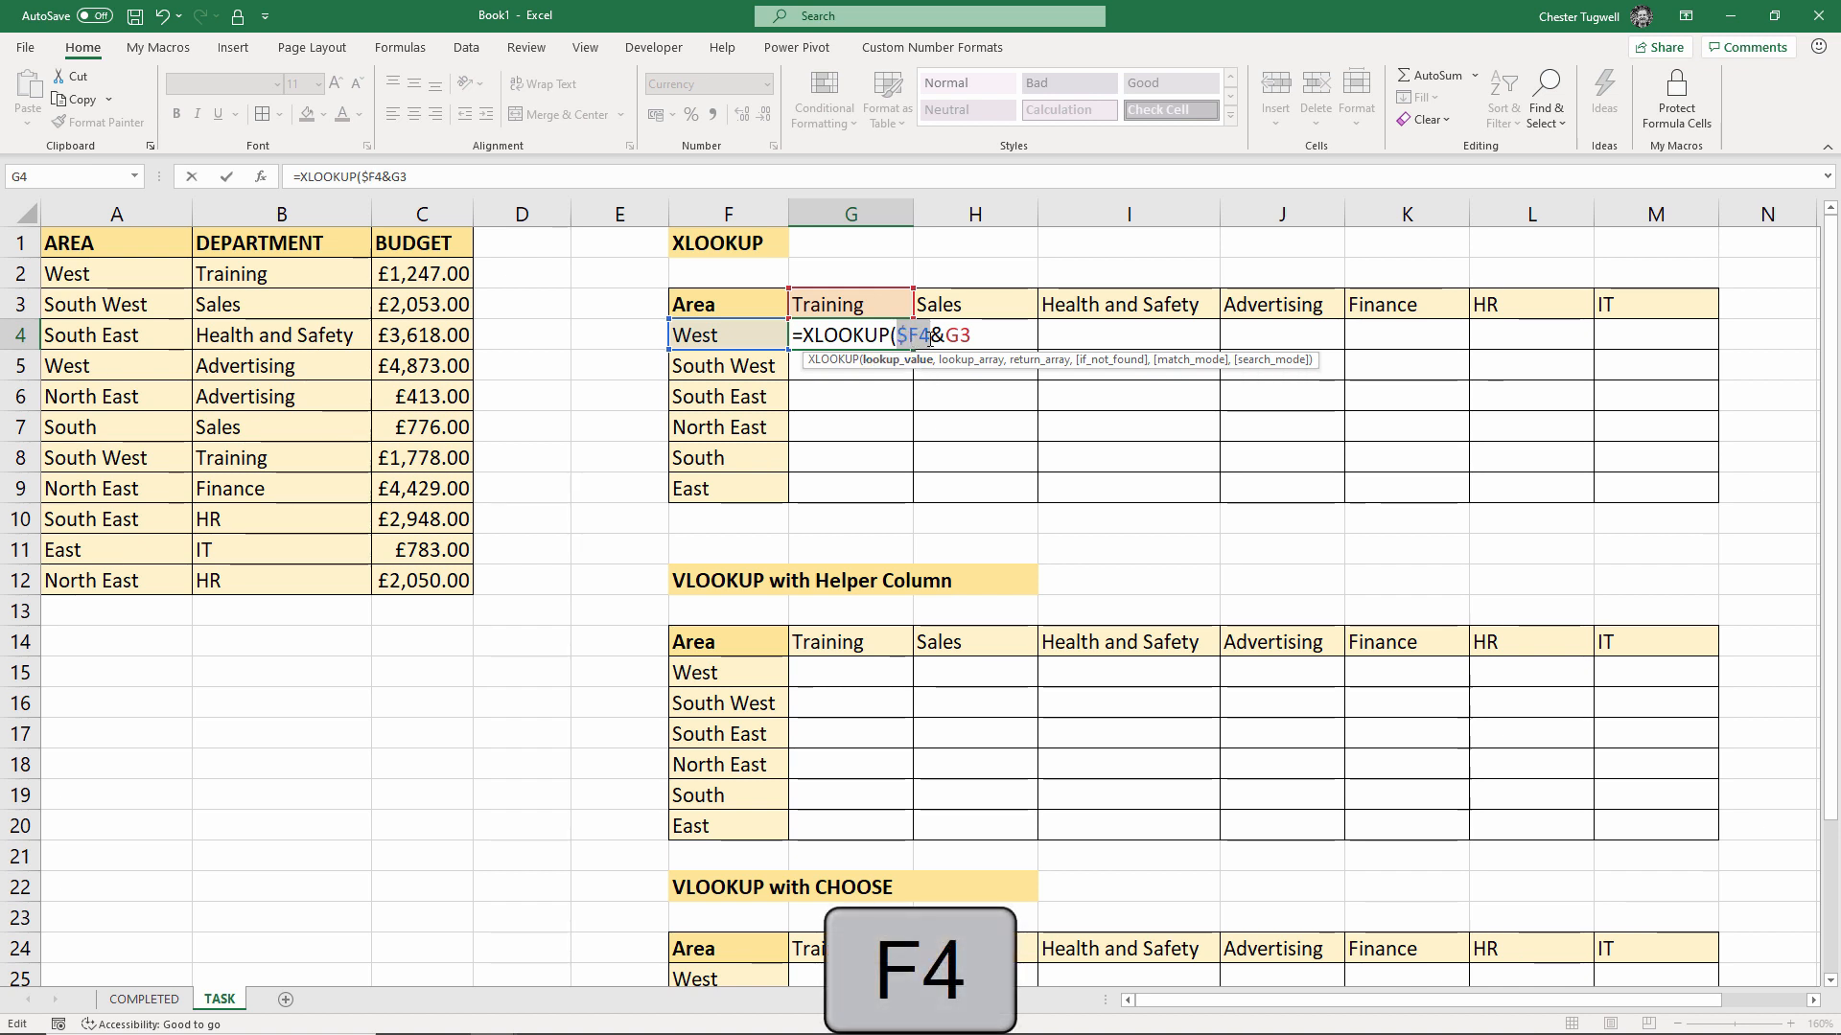
pyautogui.click(956, 338)
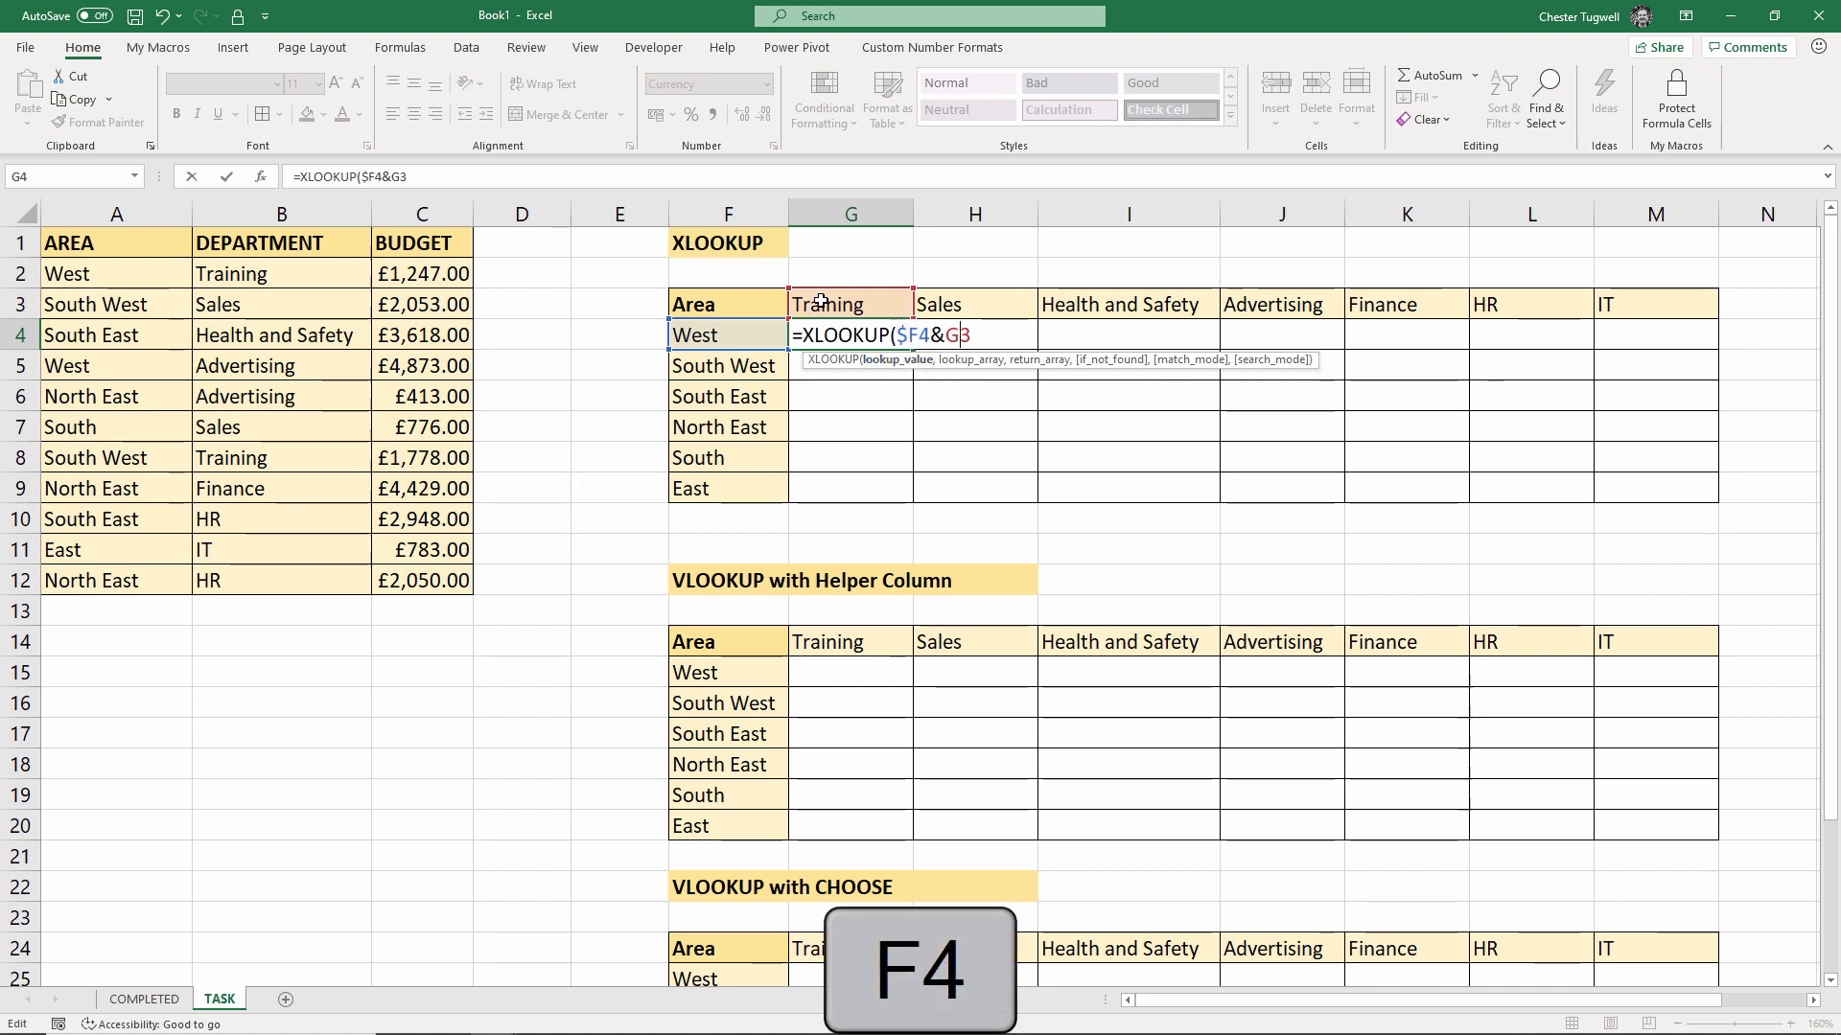
pyautogui.press('F4')
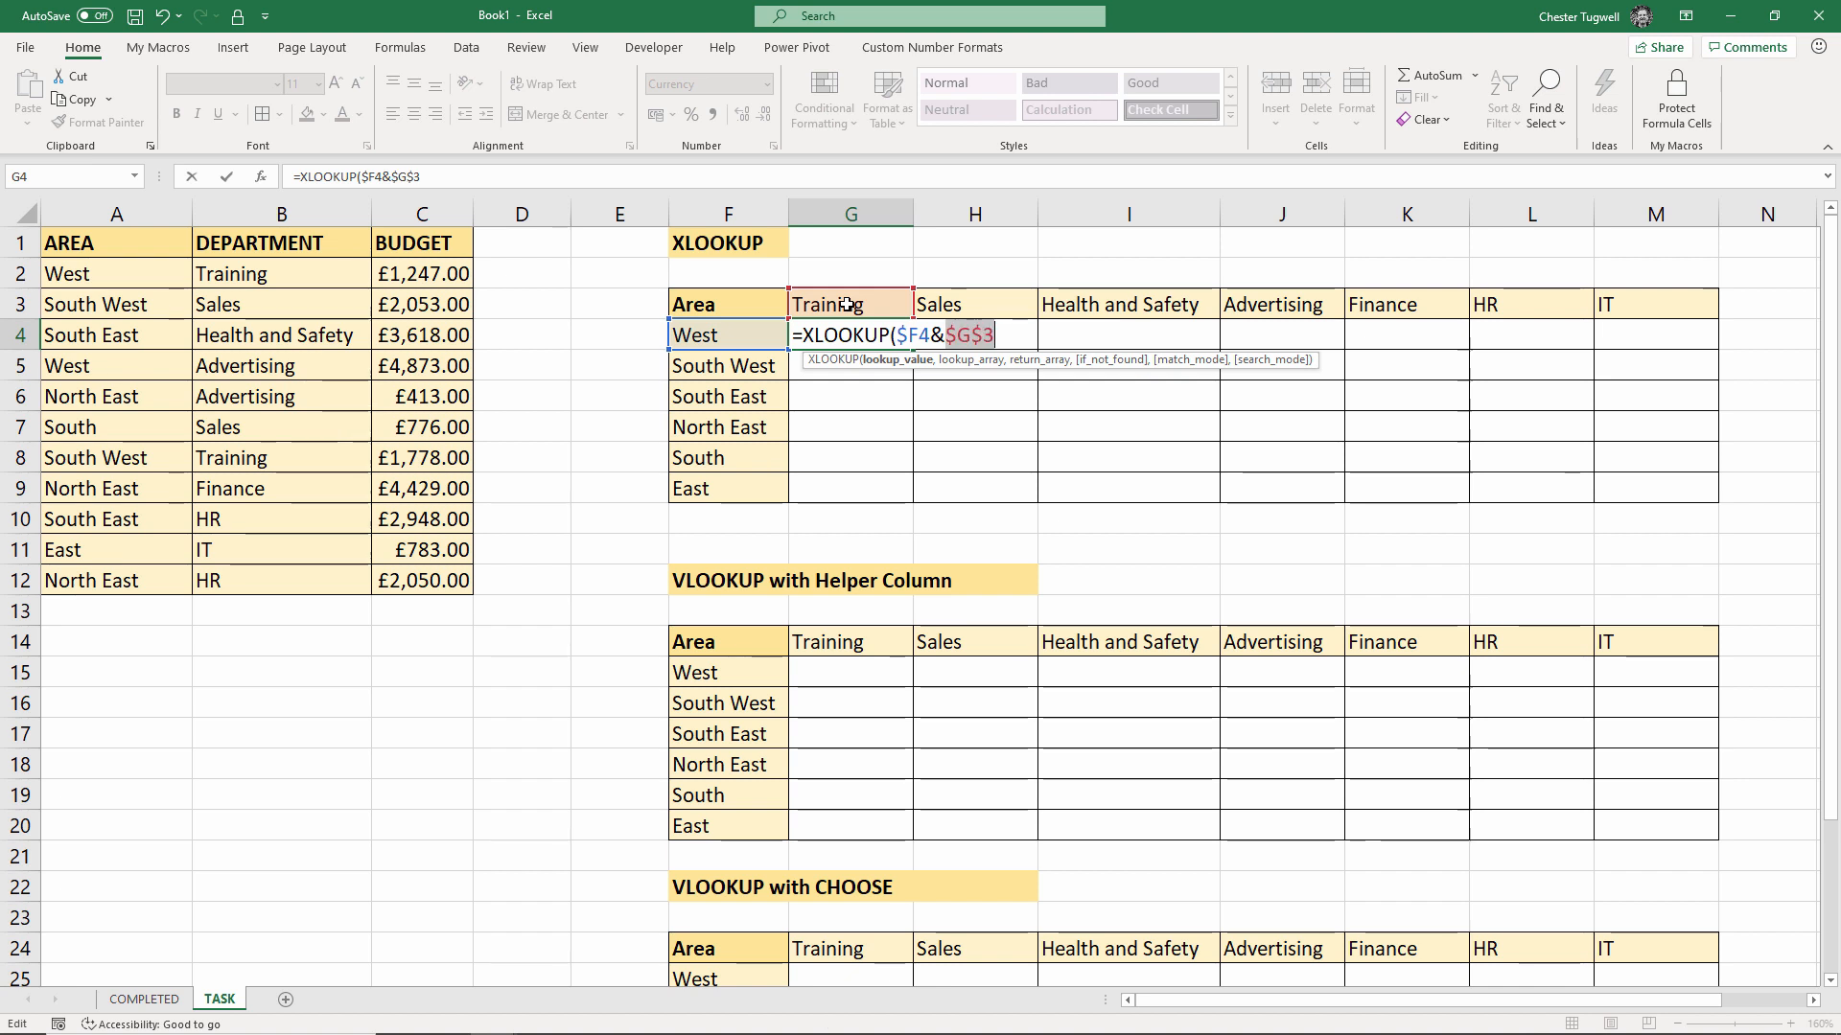
pyautogui.press('F4')
pyautogui.click(985, 335)
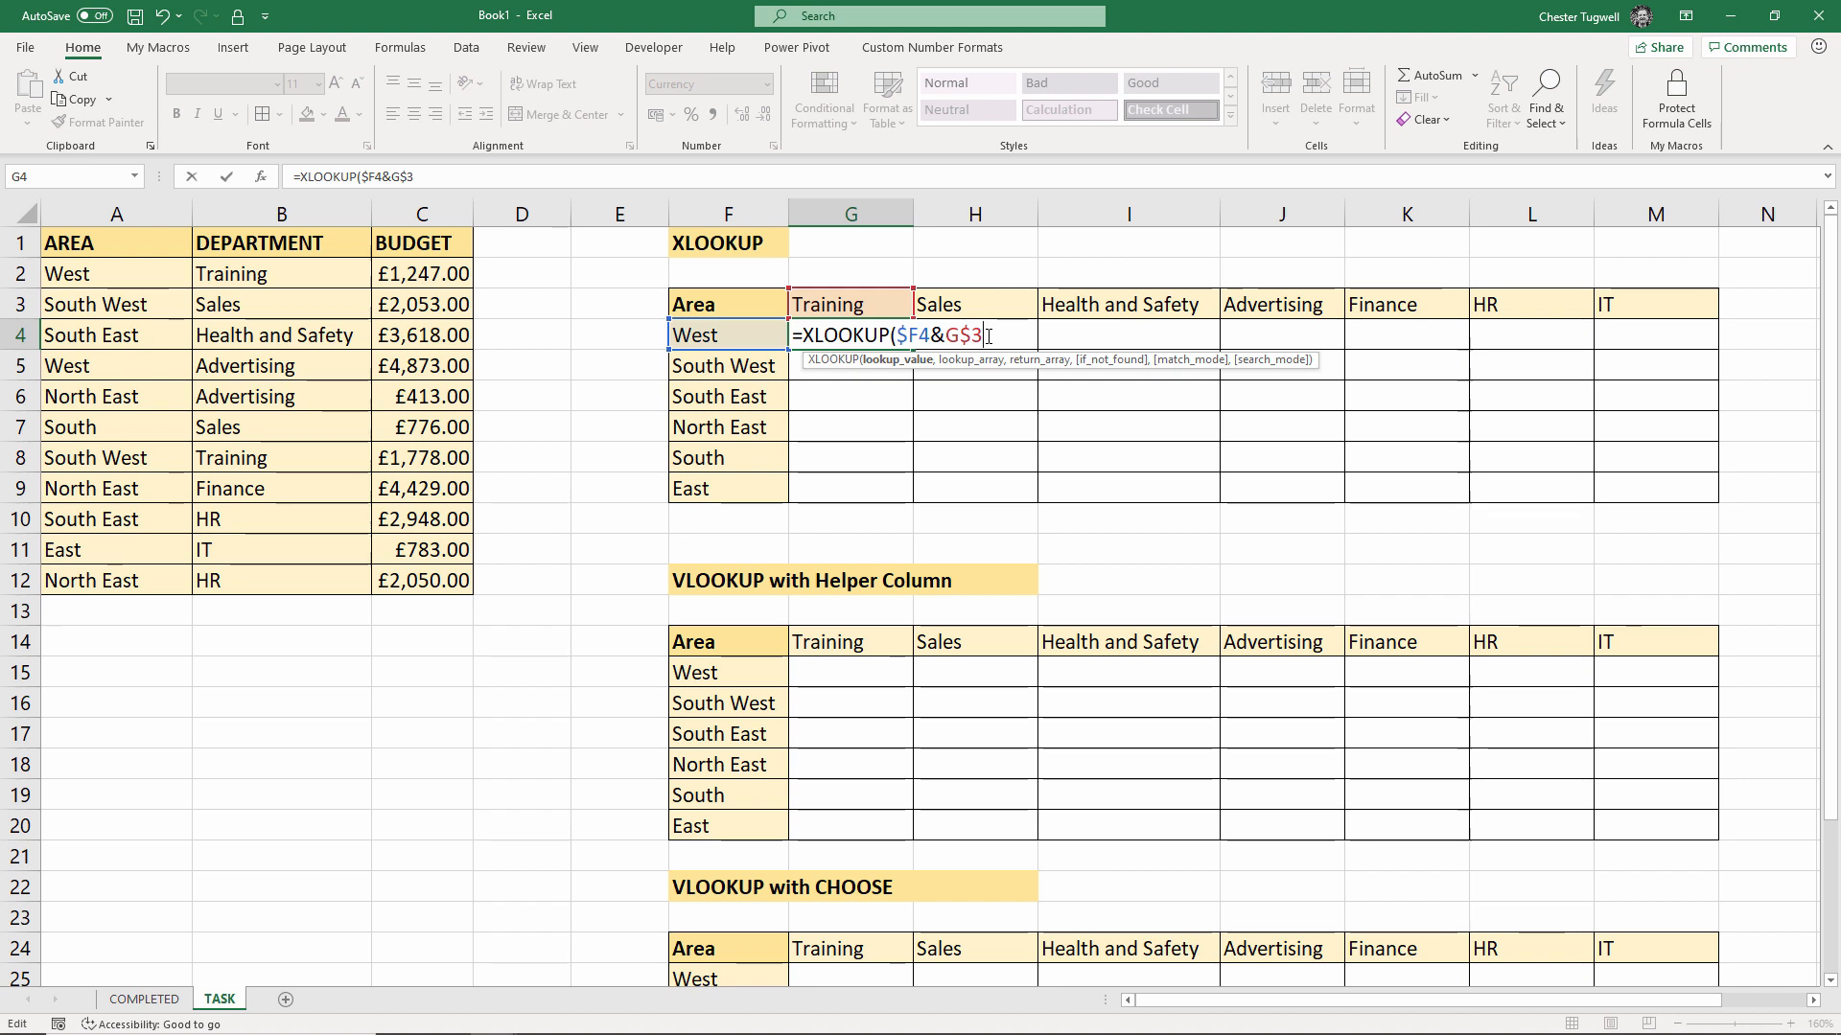
pyautogui.write(',')
# Add lookup array $A$2:$A$12&$B$2:$B$12 and return array $C$2:$C$12 to the XLOOKUP
pyautogui.press('F4')
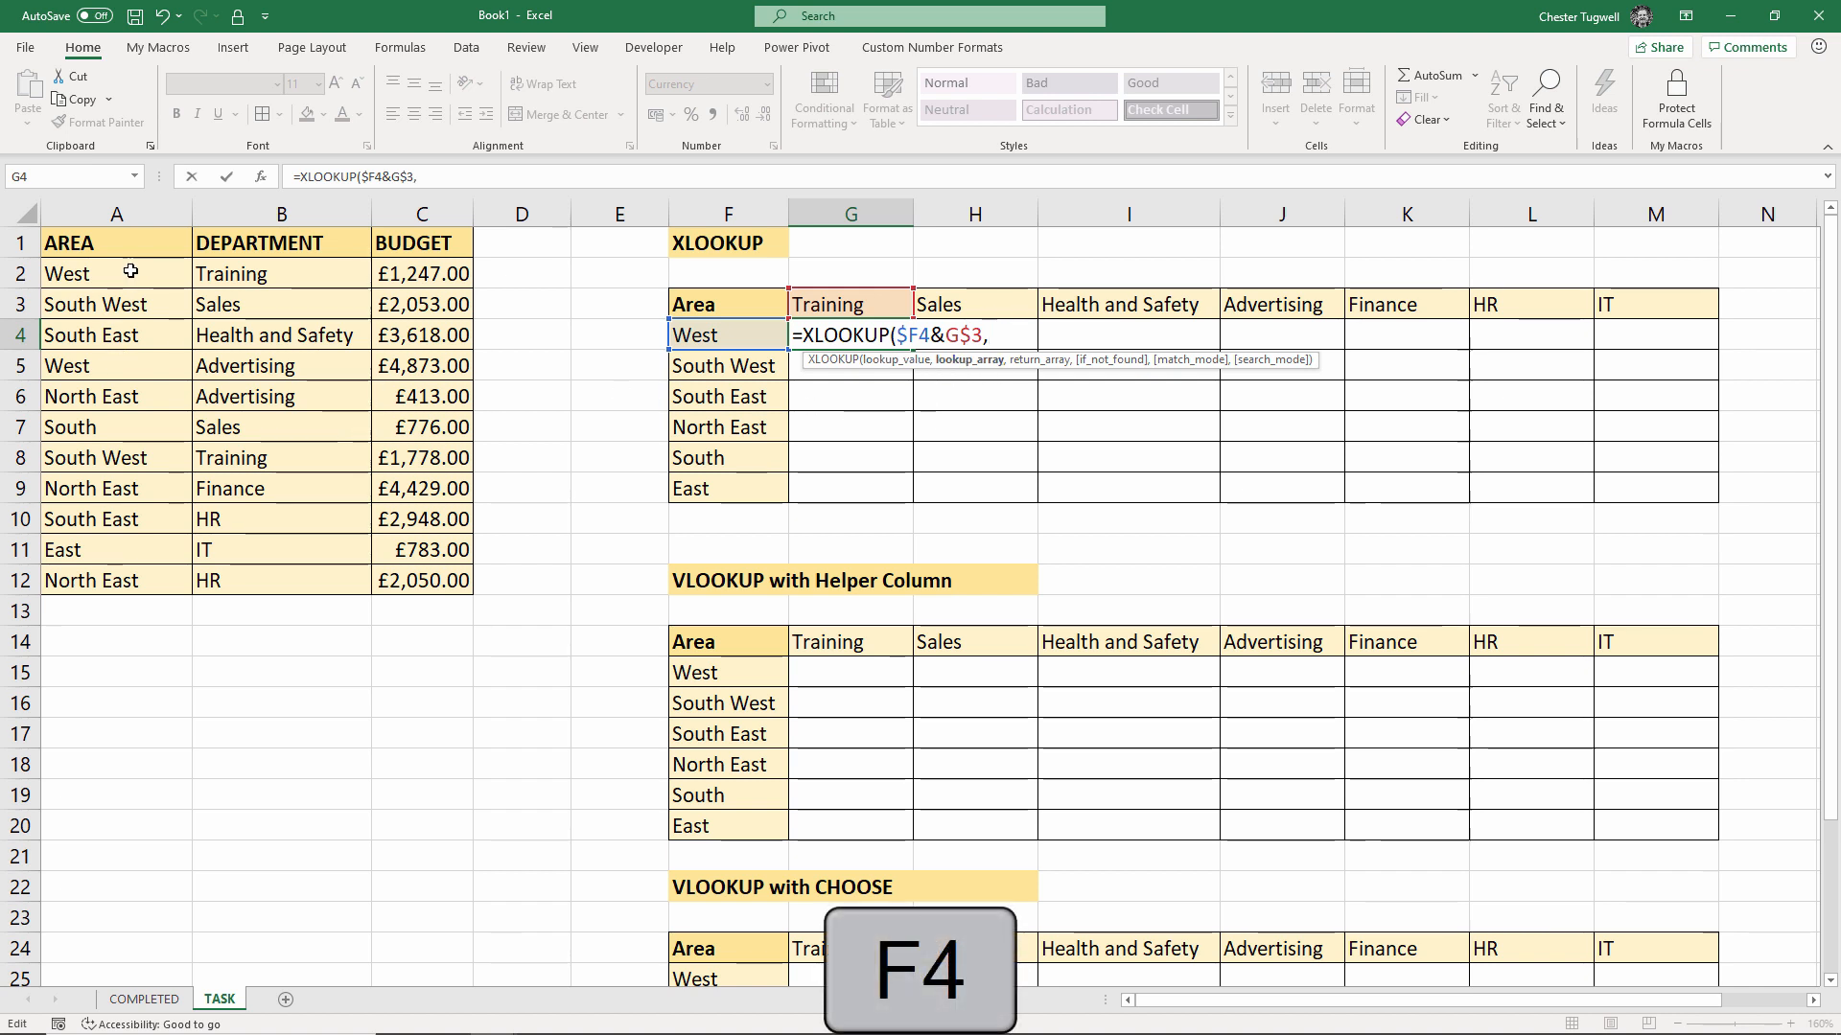
pyautogui.moveTo(130, 272); pyautogui.dragTo(93, 575)
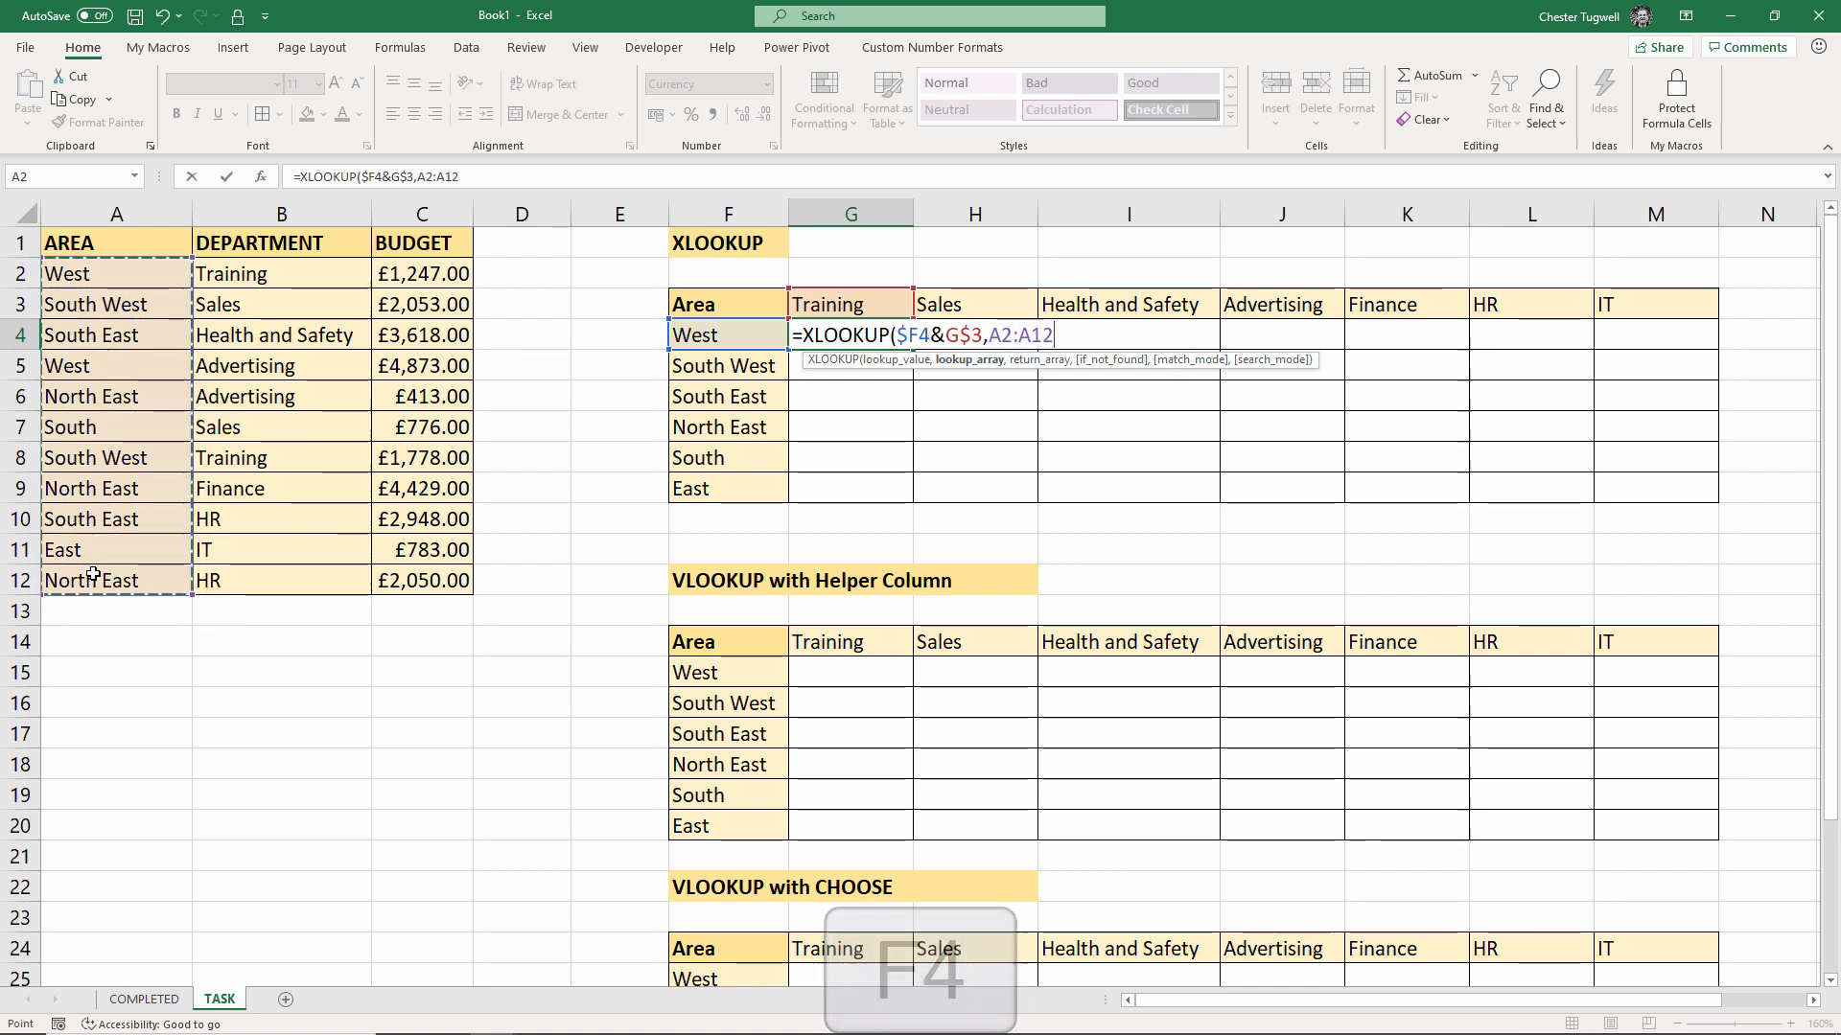
pyautogui.press('F4')
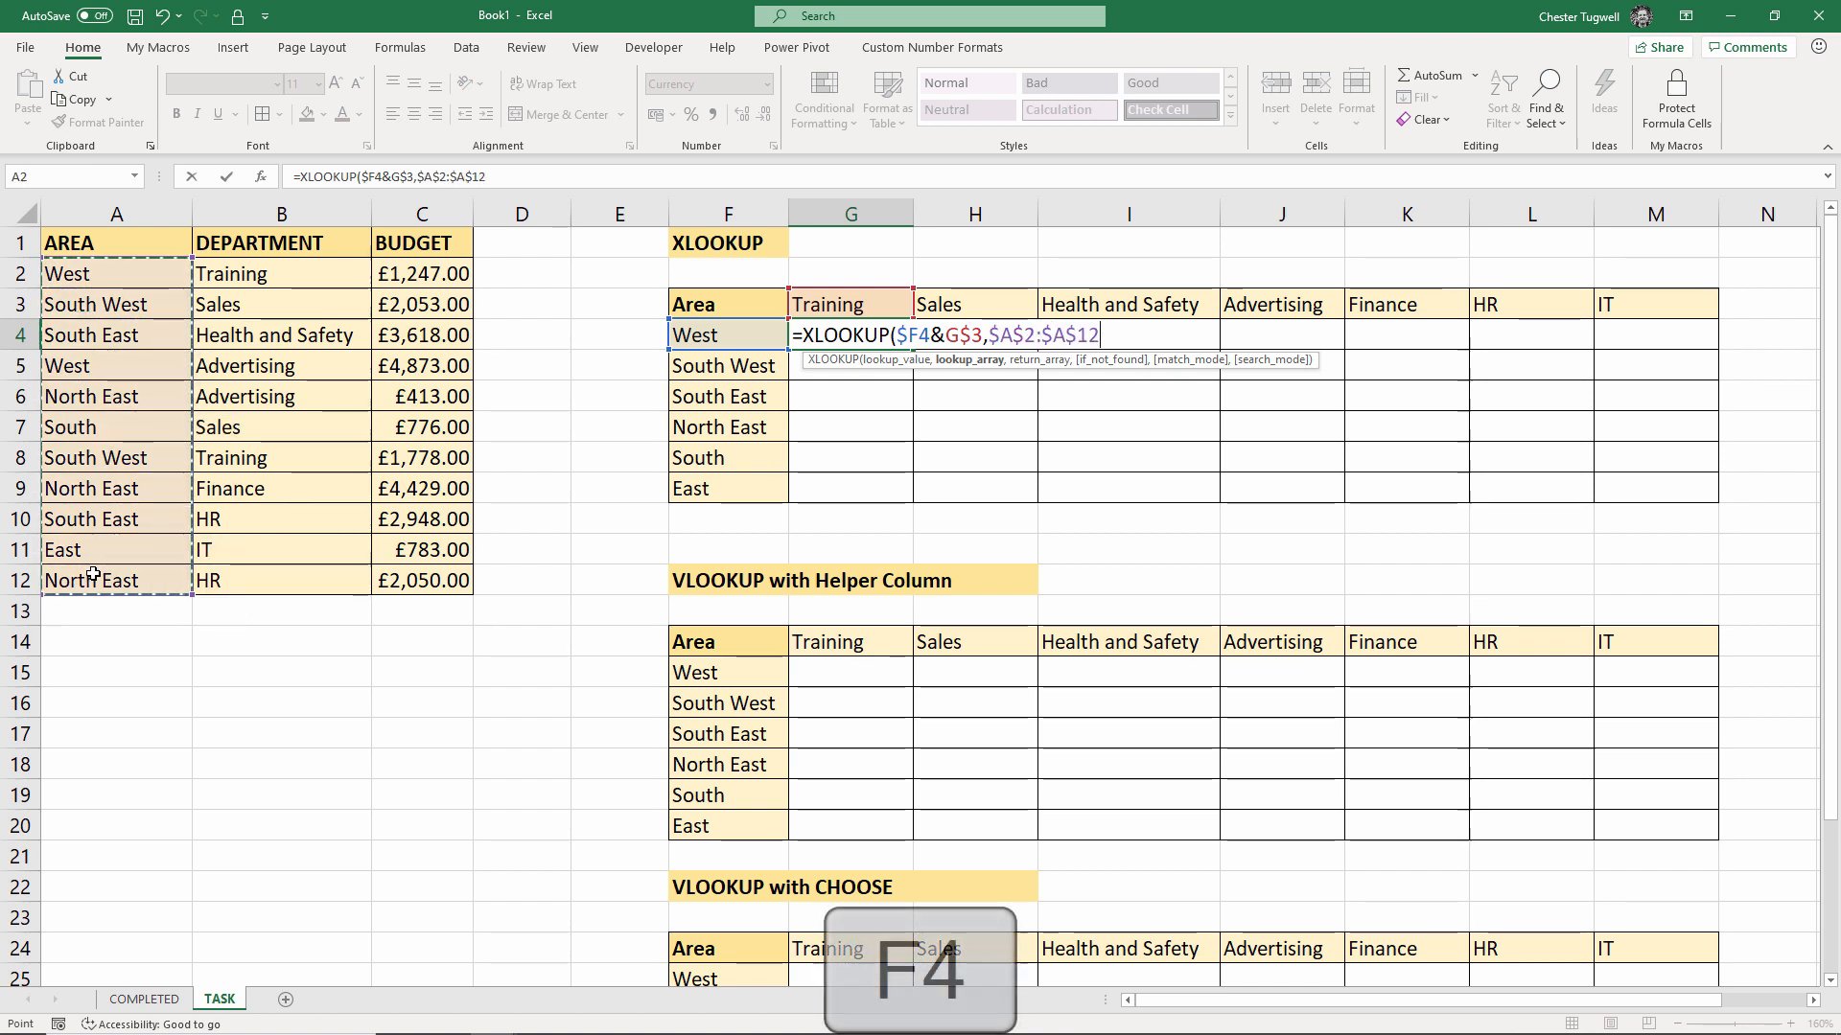
pyautogui.write('&')
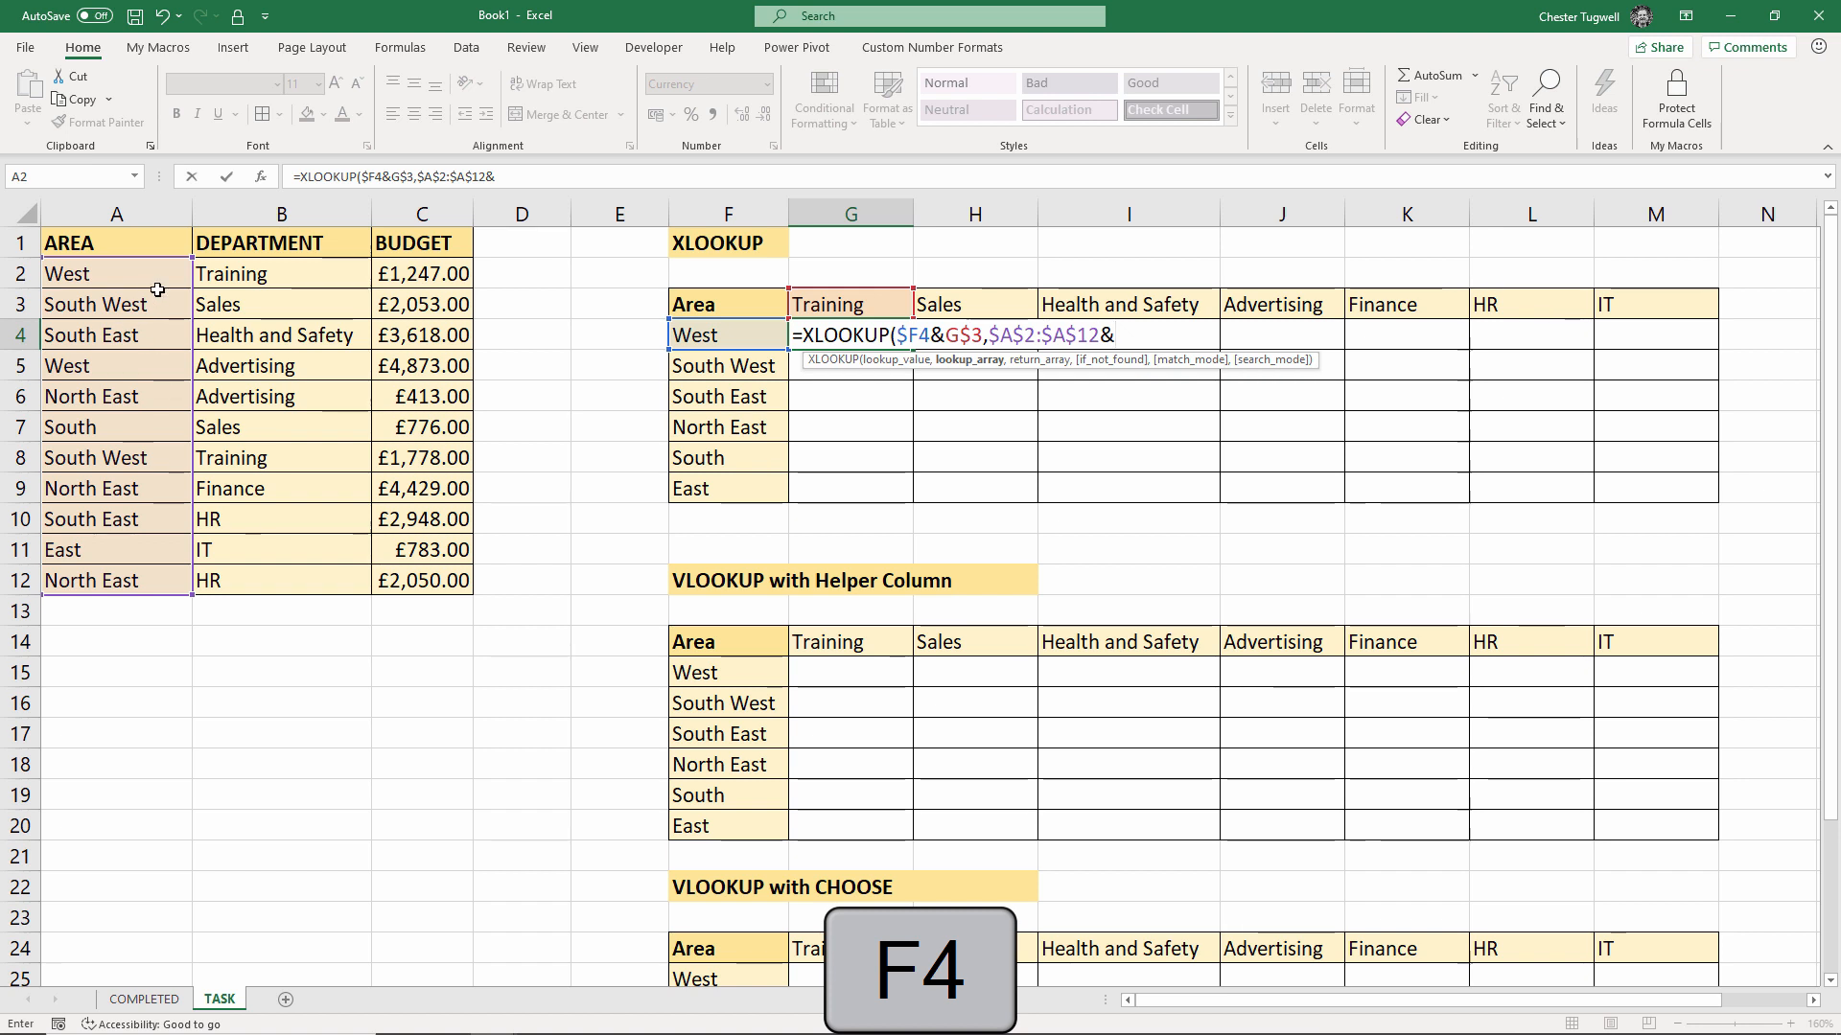
pyautogui.moveTo(239, 272); pyautogui.dragTo(246, 580)
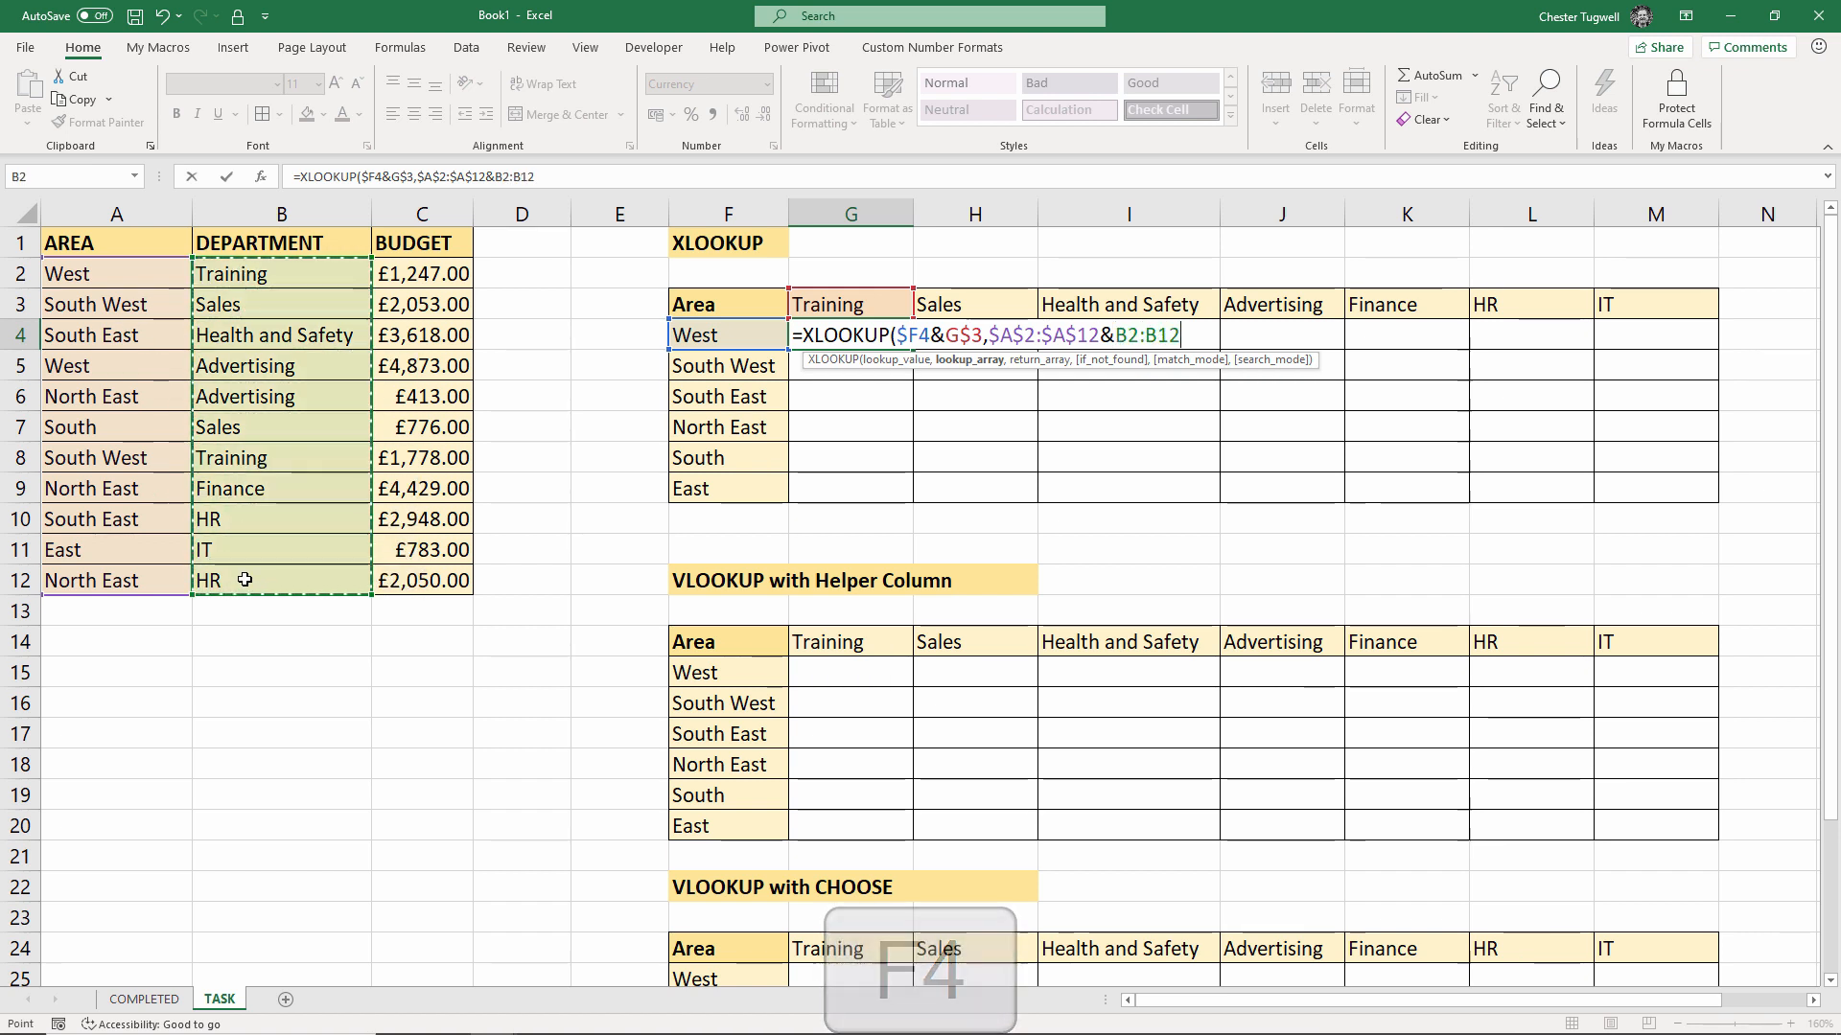
pyautogui.press('F4')
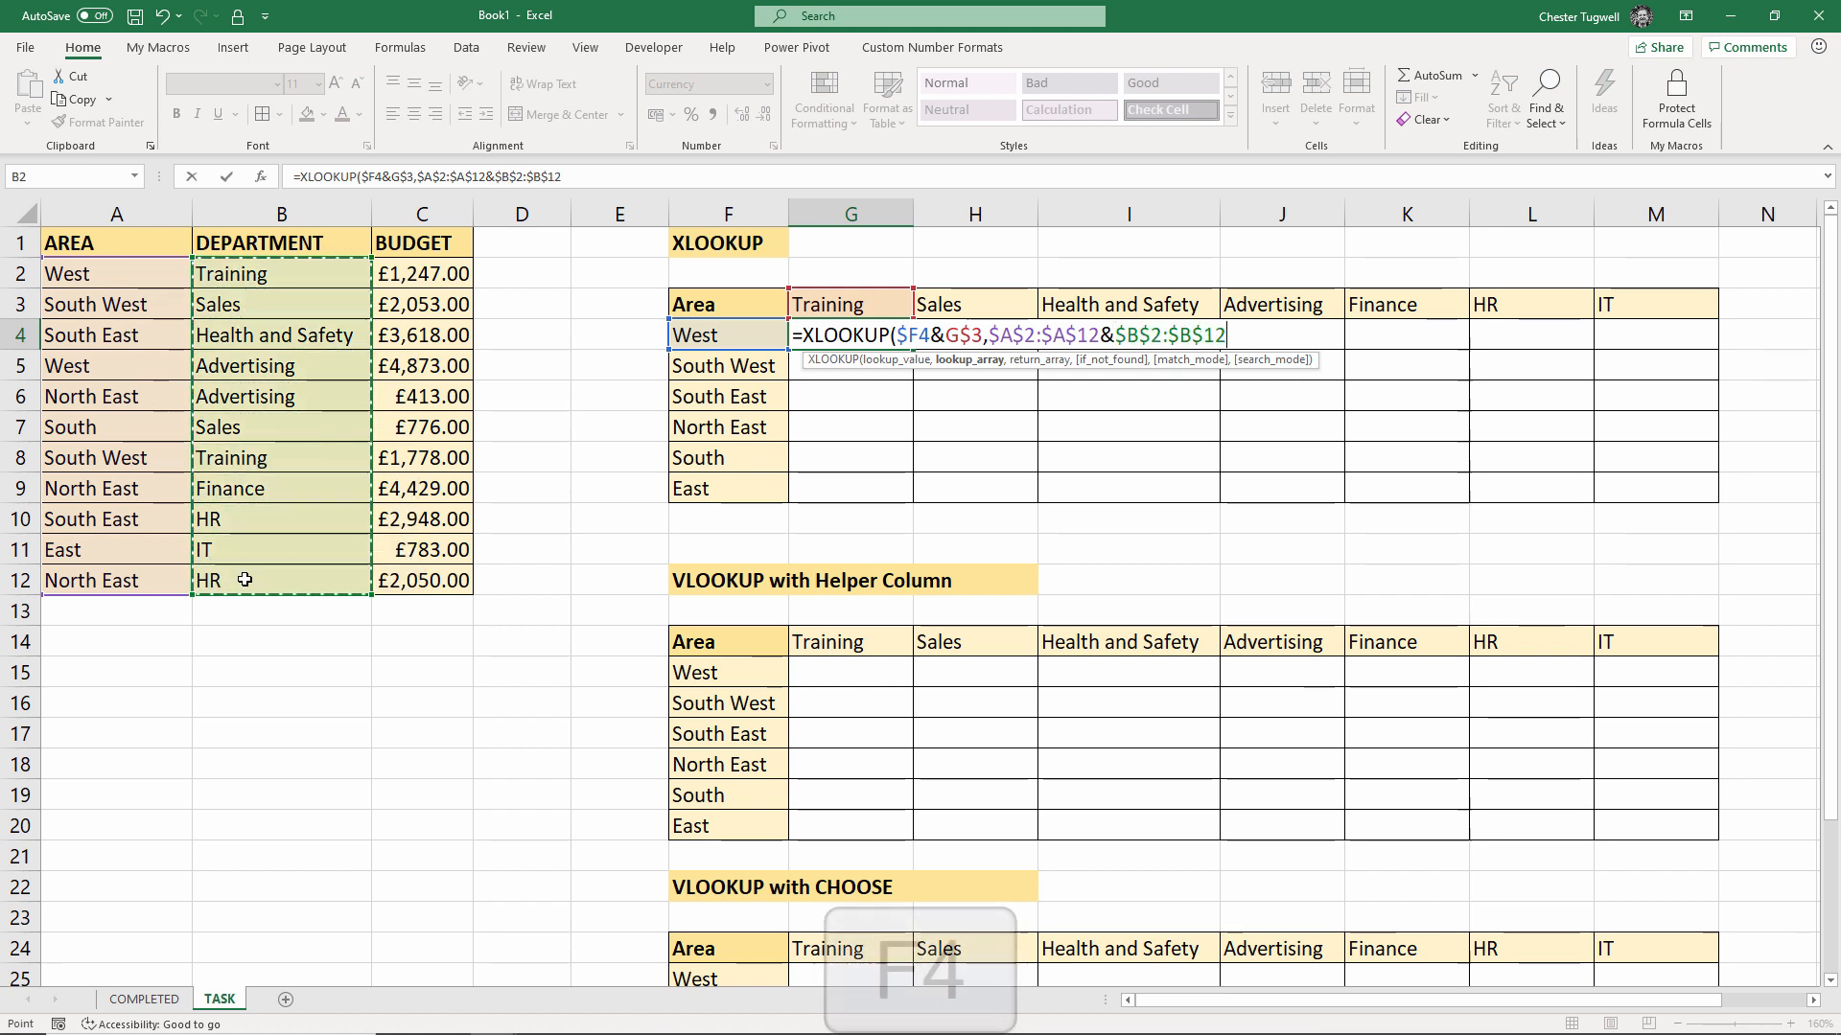
pyautogui.write(',')
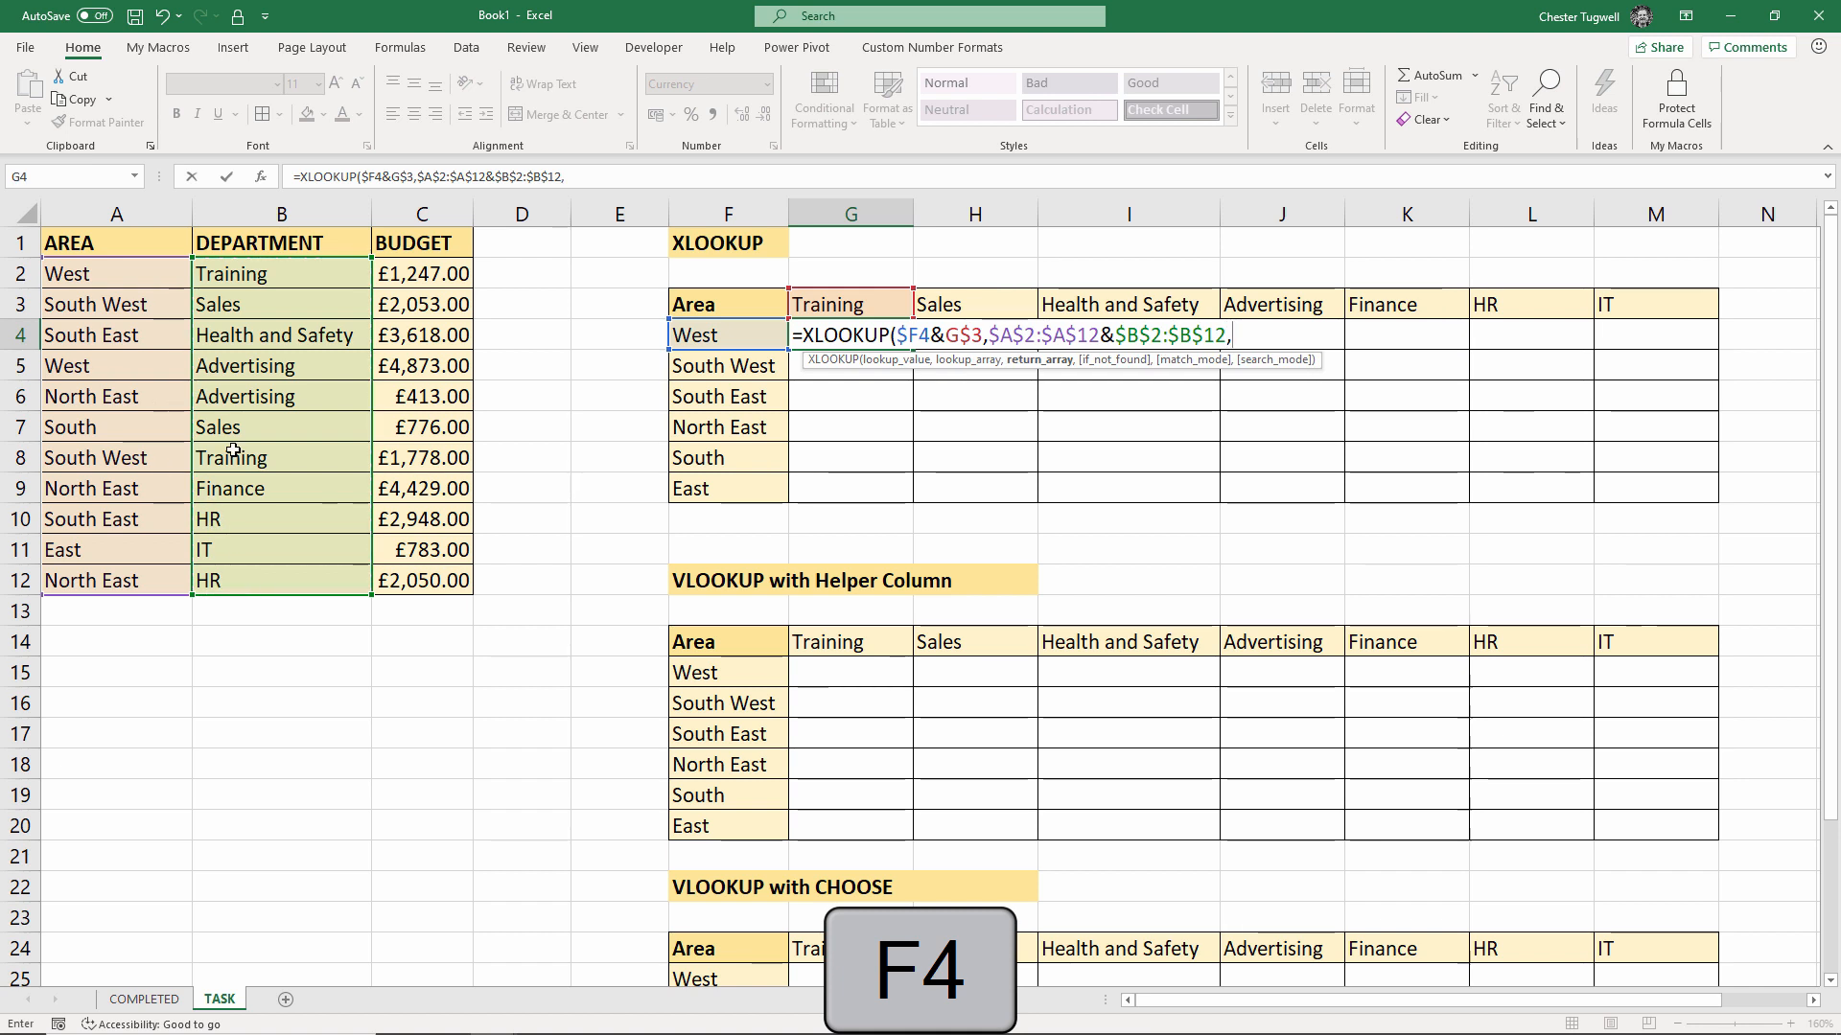
pyautogui.moveTo(426, 274); pyautogui.dragTo(414, 574)
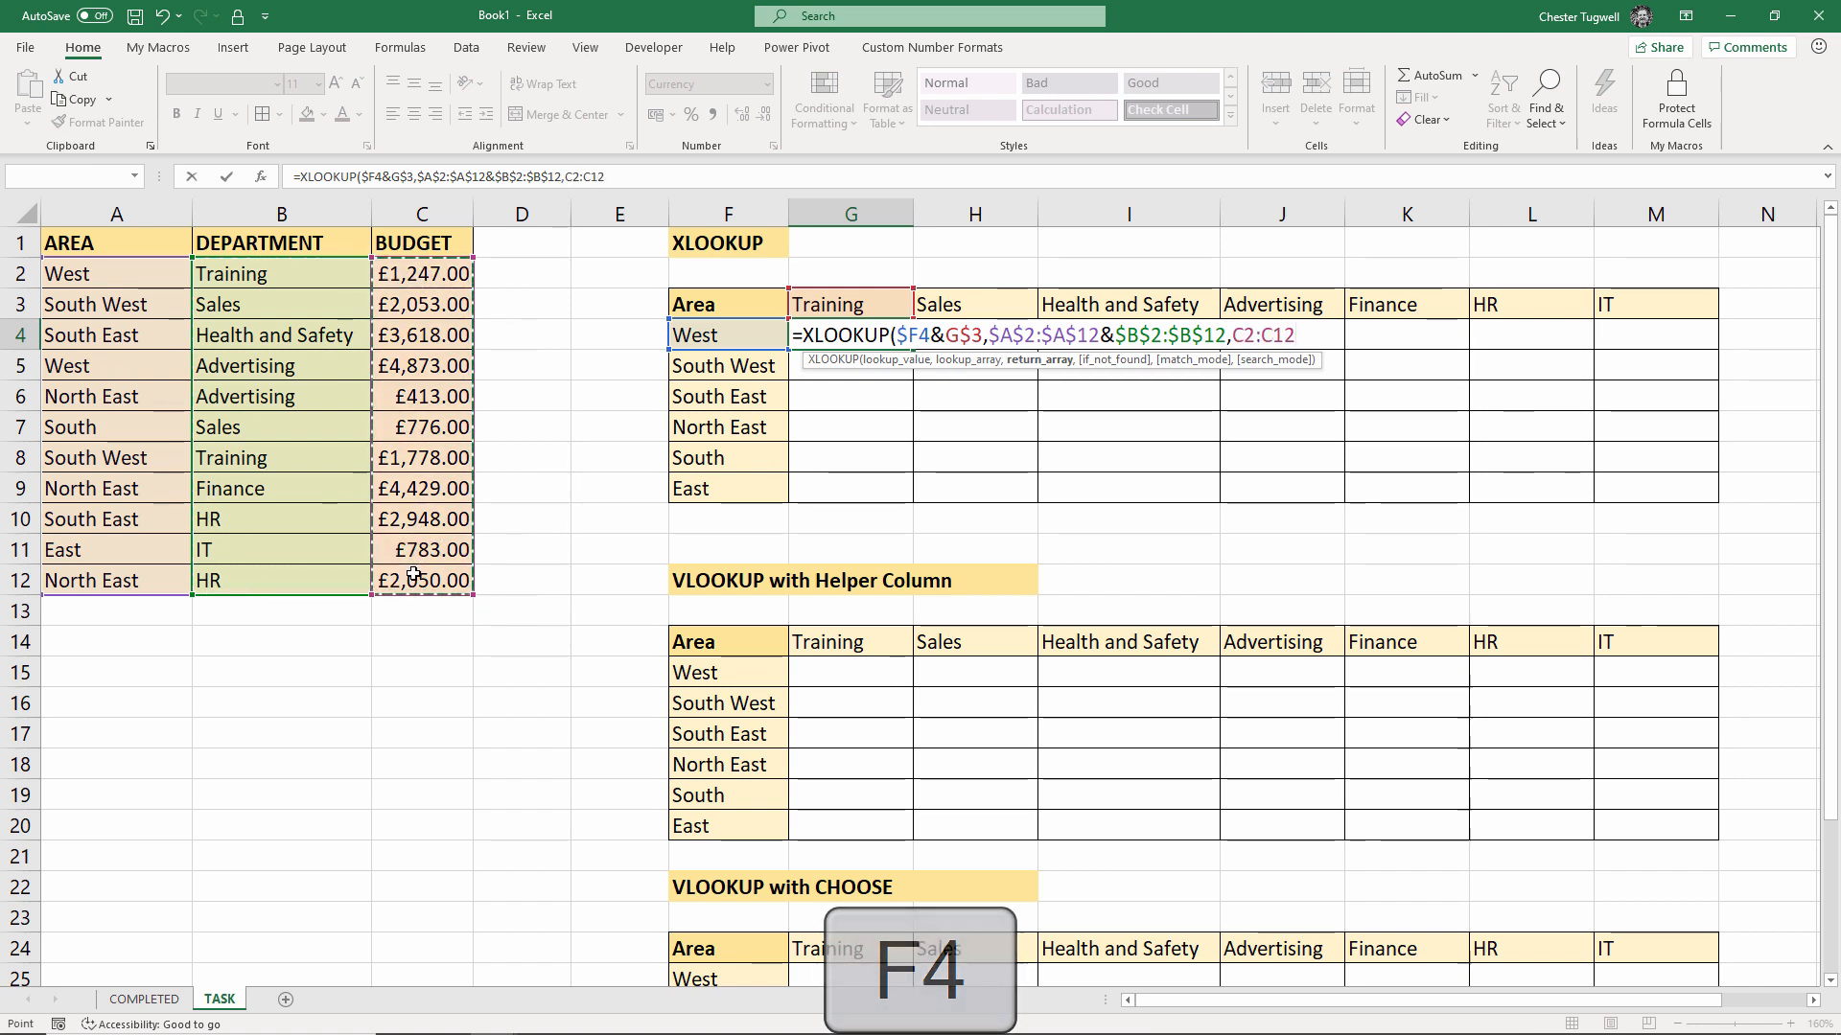
pyautogui.press('F4')
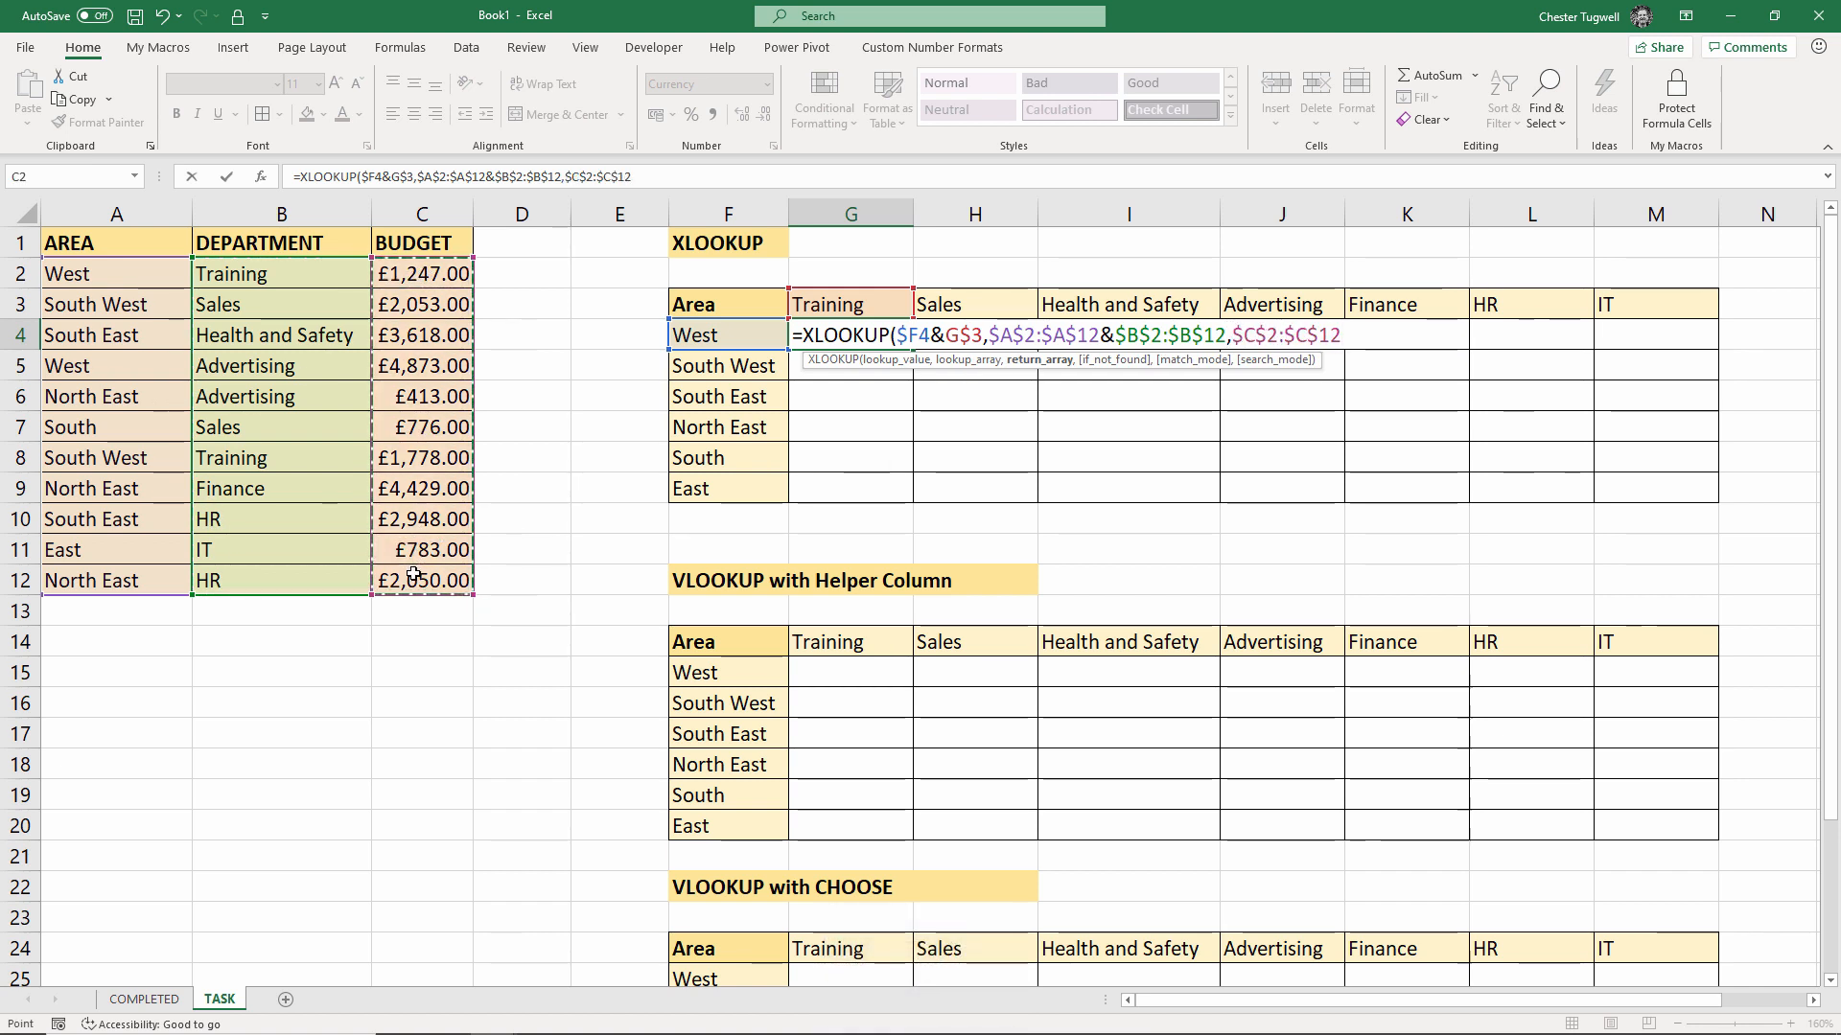
pyautogui.write(',')
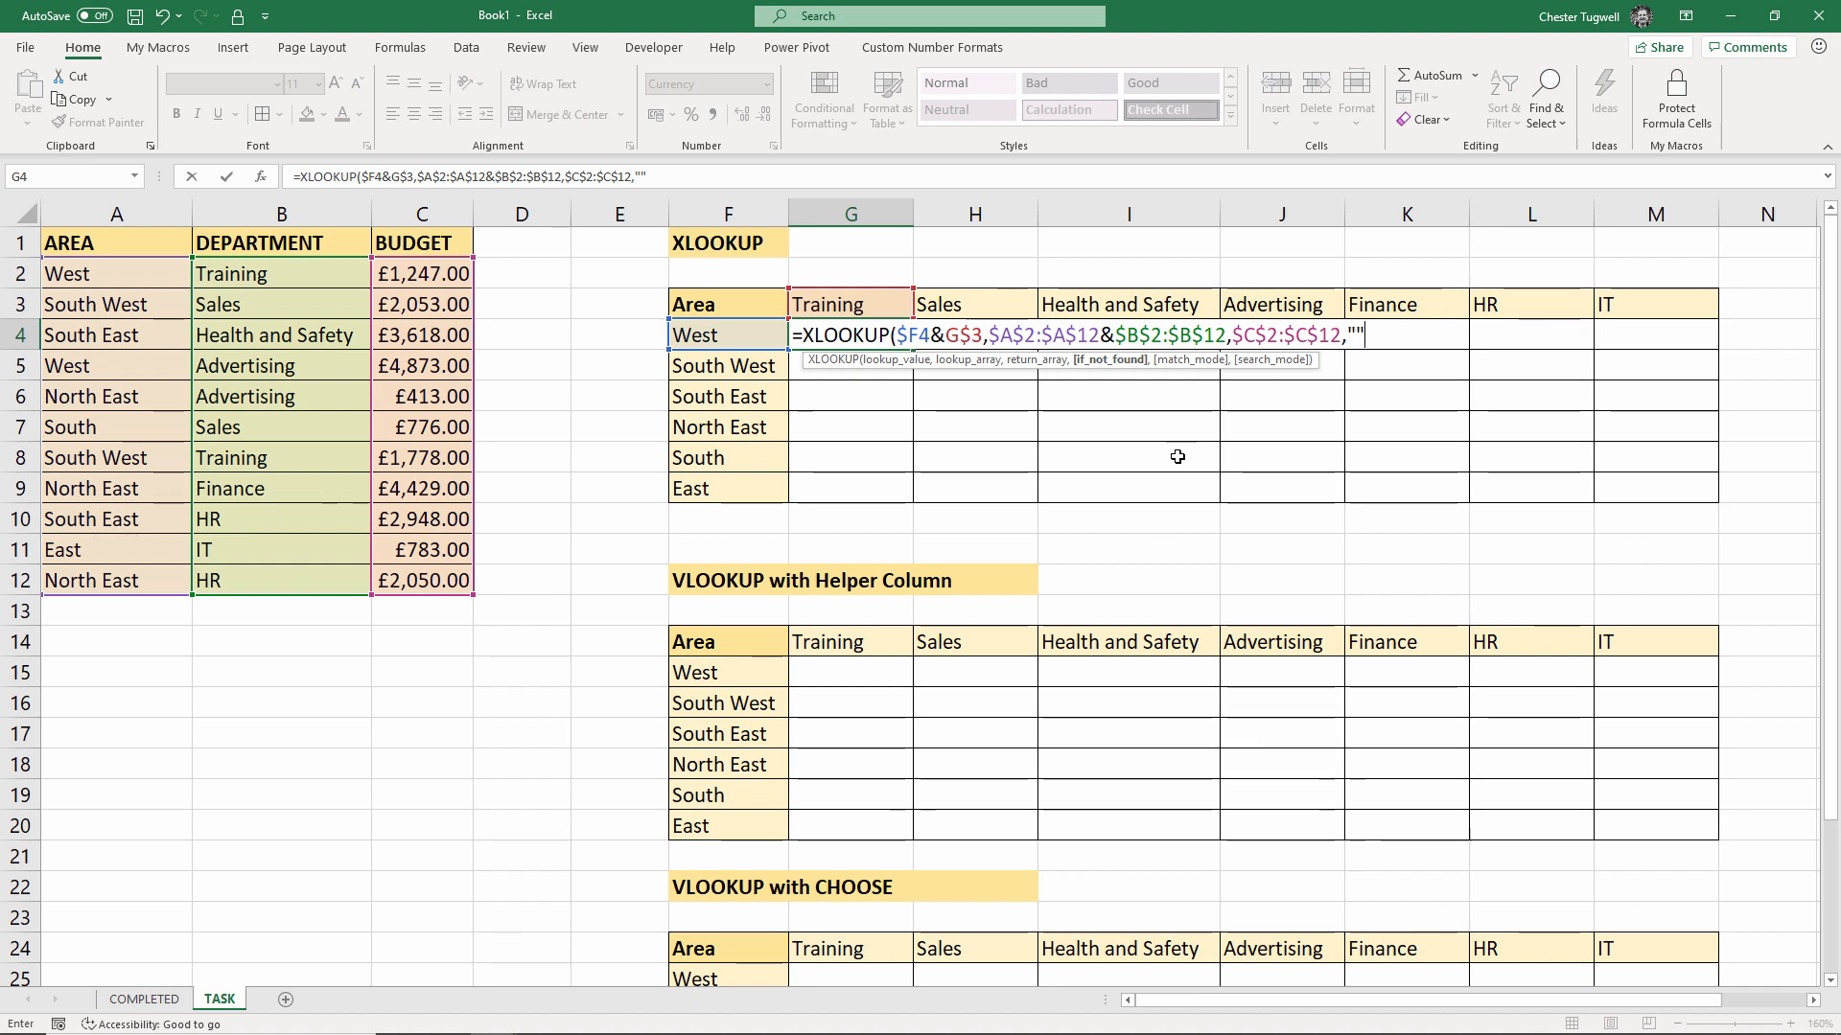
# Enter the G4 XLOOKUP and fill it down to row 9 and across to column M
pyautogui.write(')')
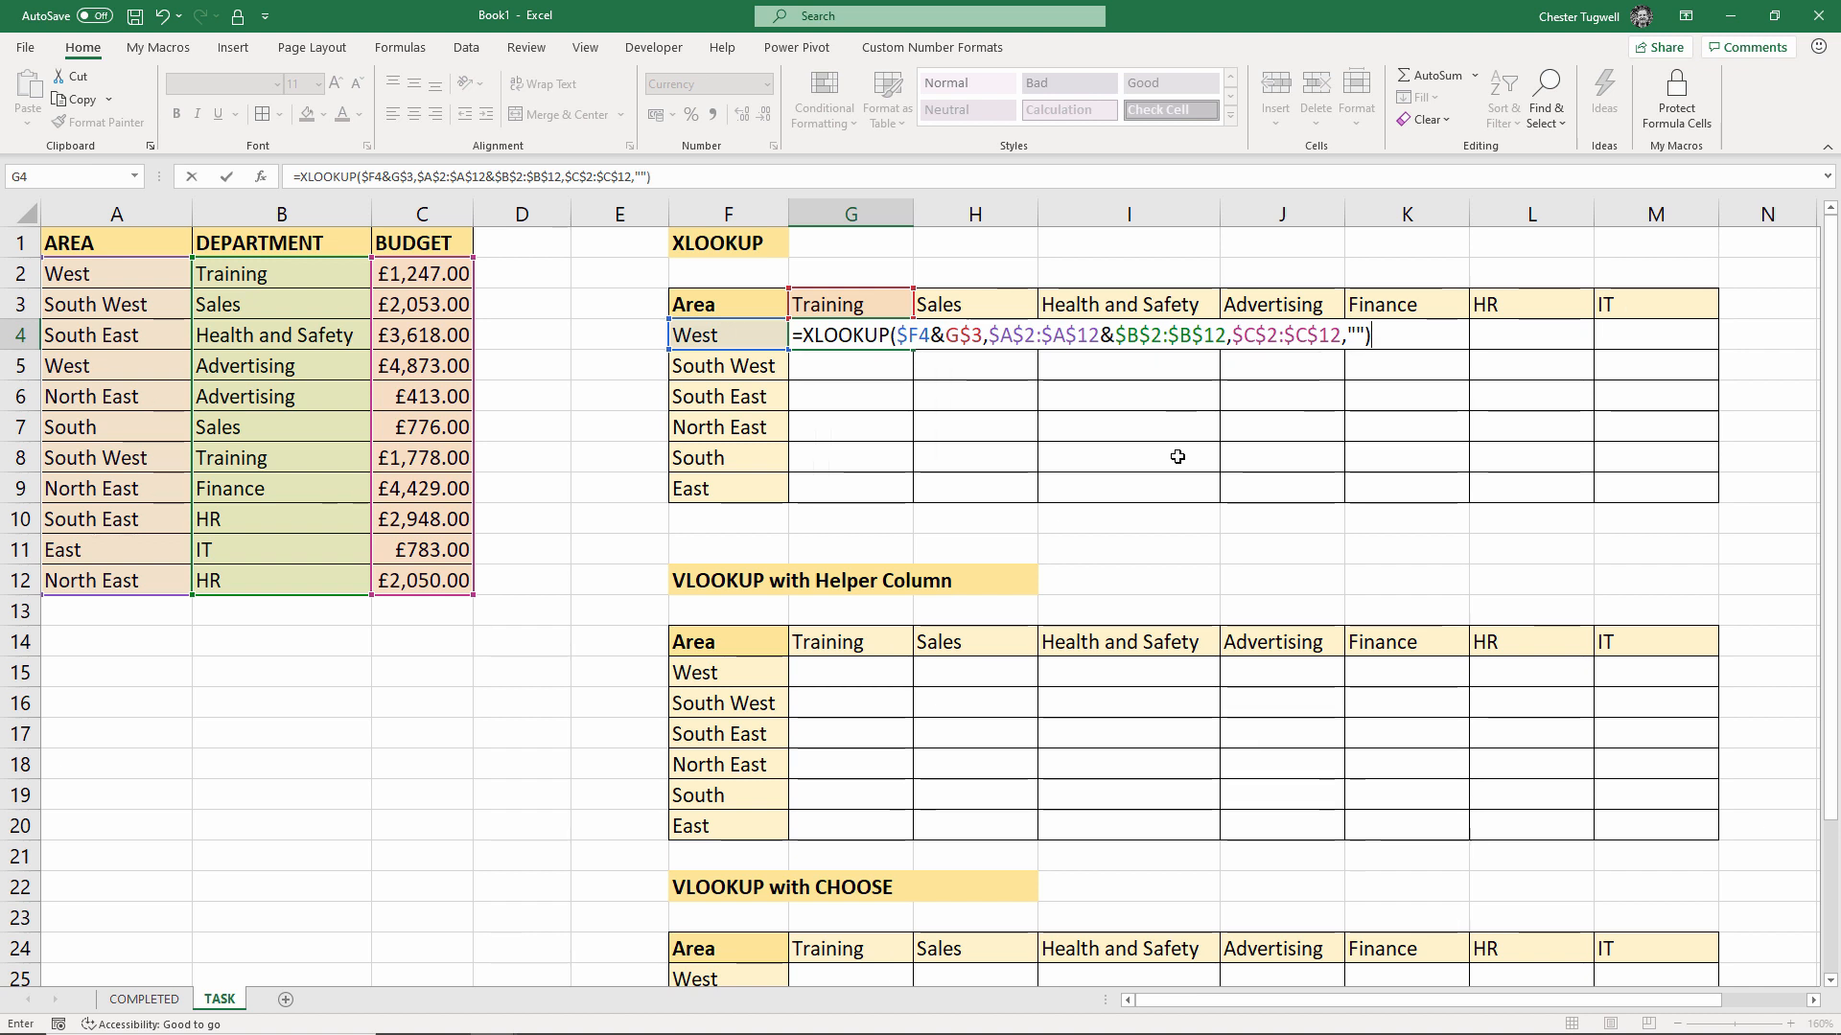
pyautogui.press('Return')
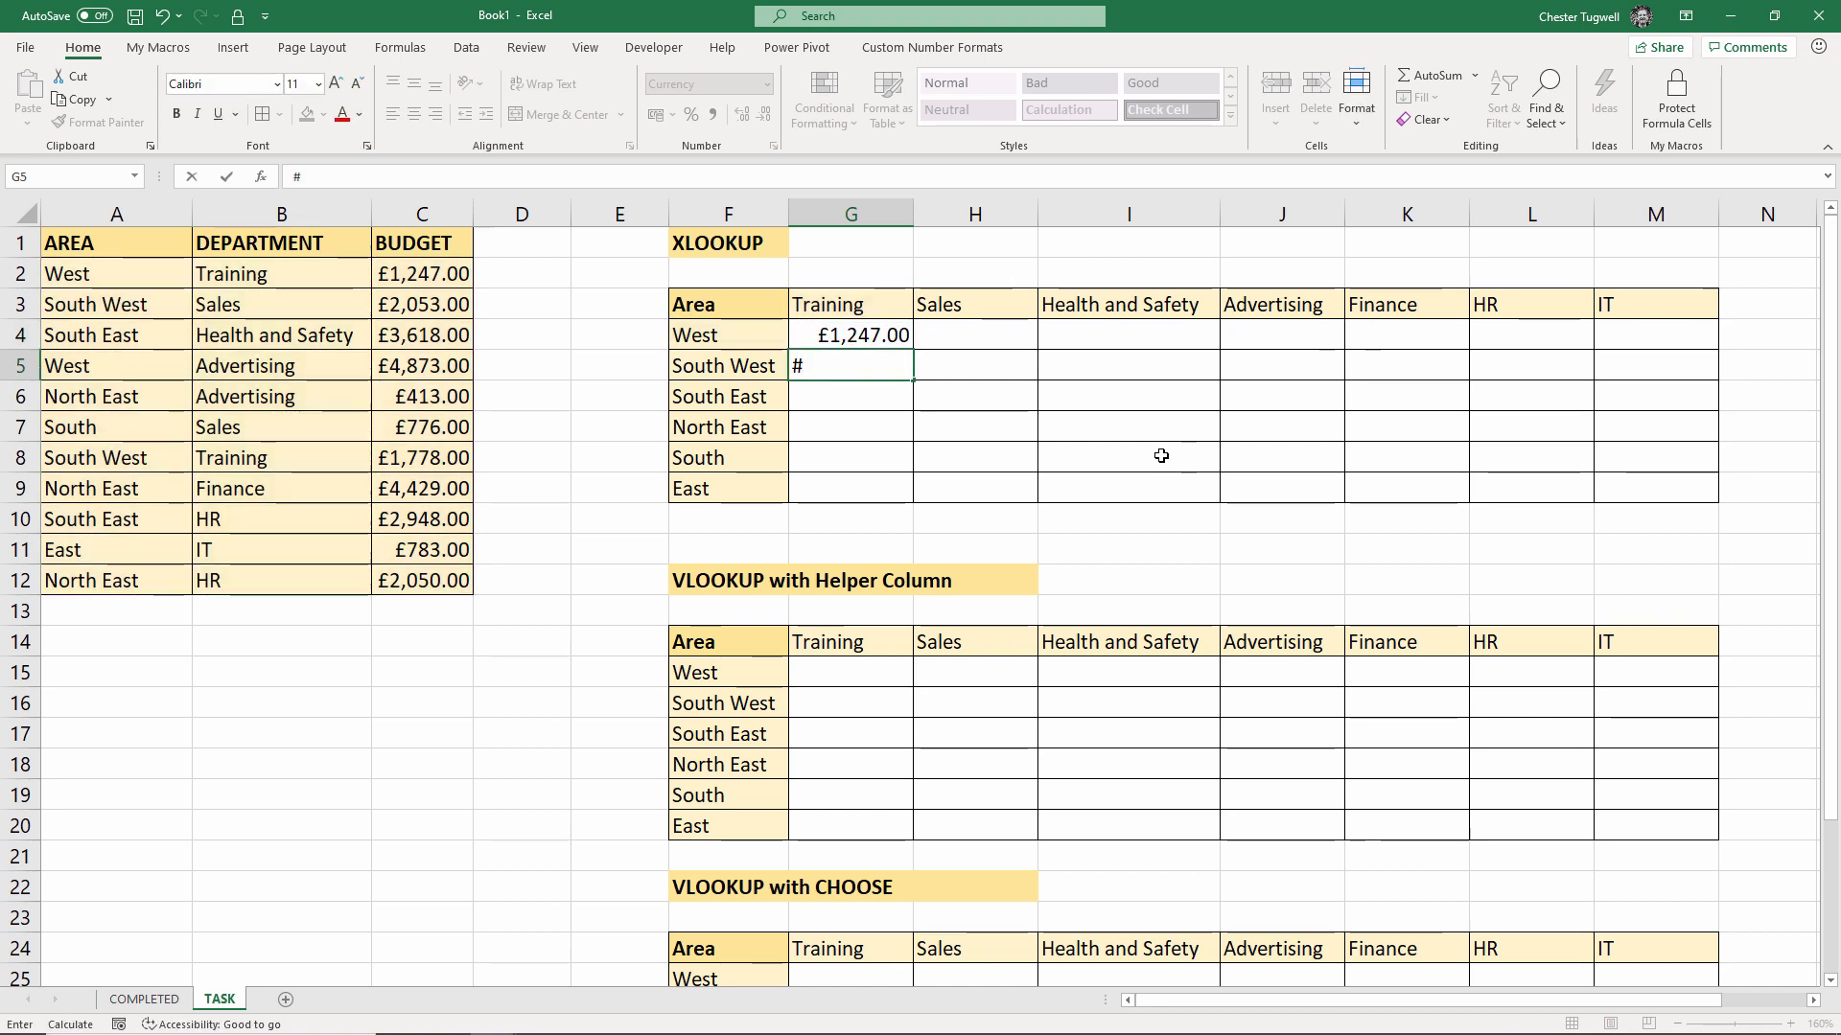
pyautogui.click(869, 336)
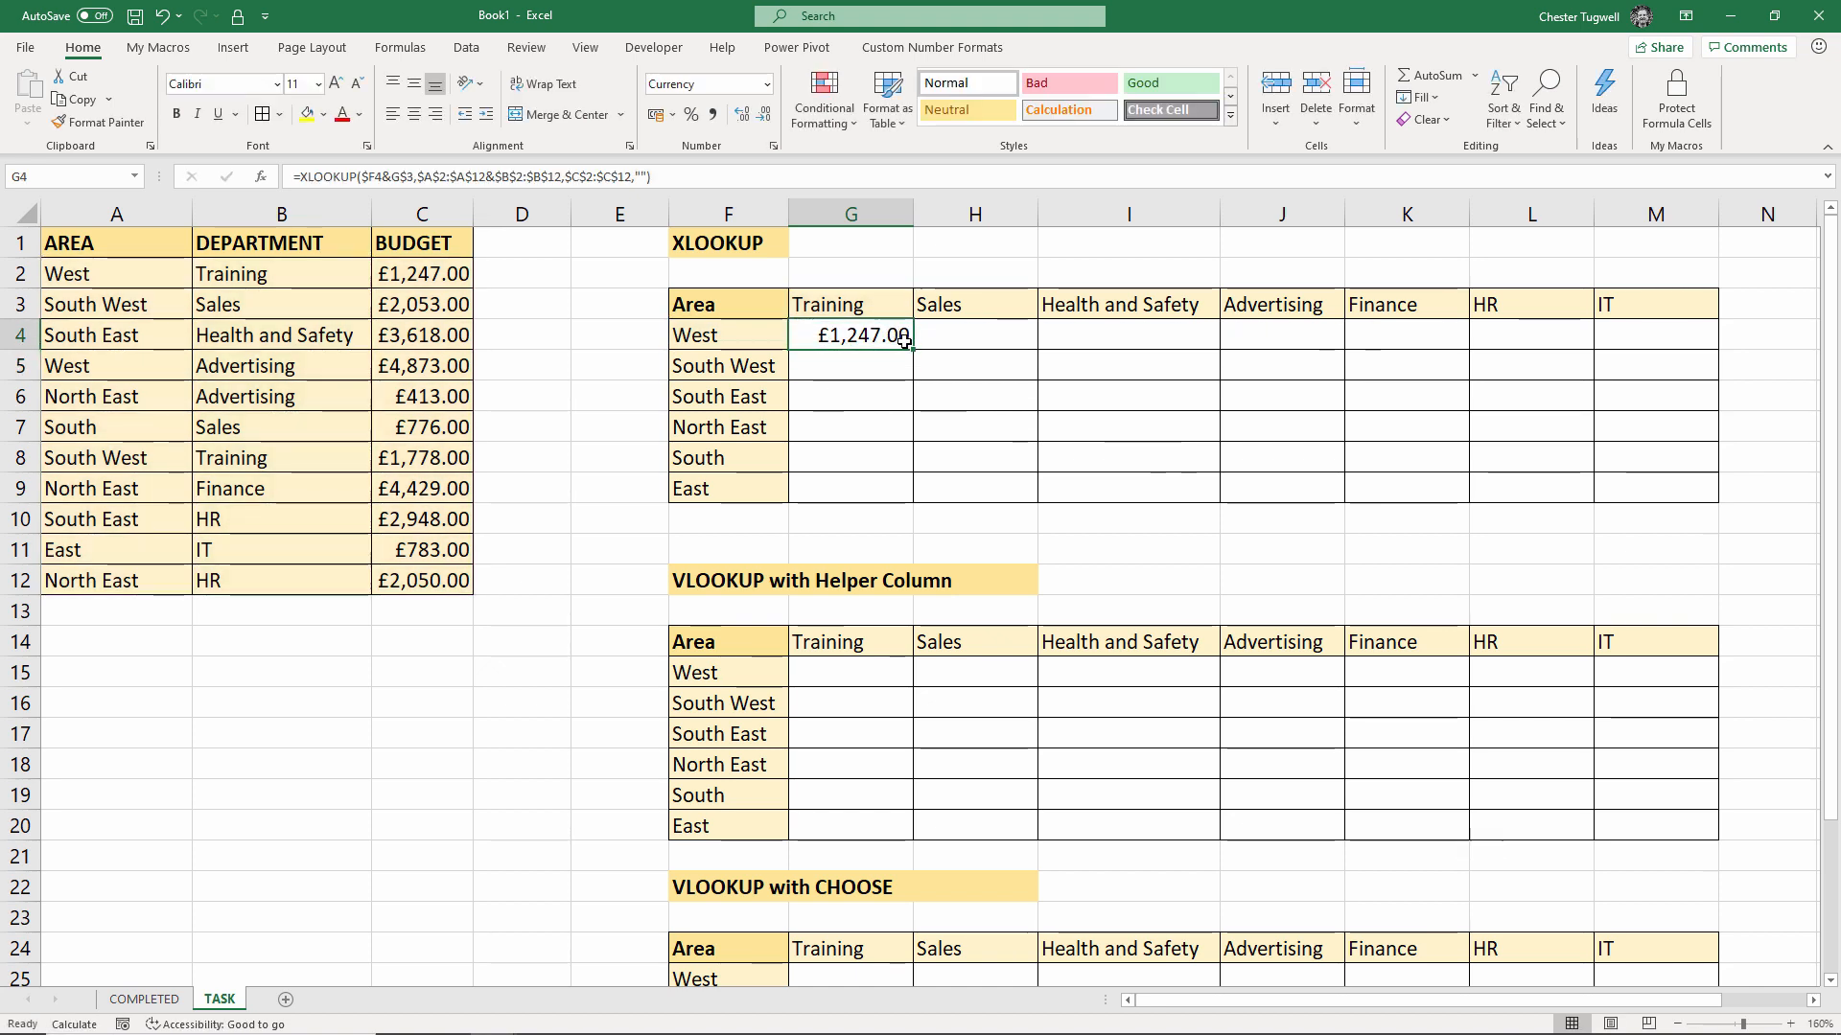
pyautogui.moveTo(913, 349); pyautogui.dragTo(912, 499)
pyautogui.moveTo(1067, 491); pyautogui.dragTo(1698, 532)
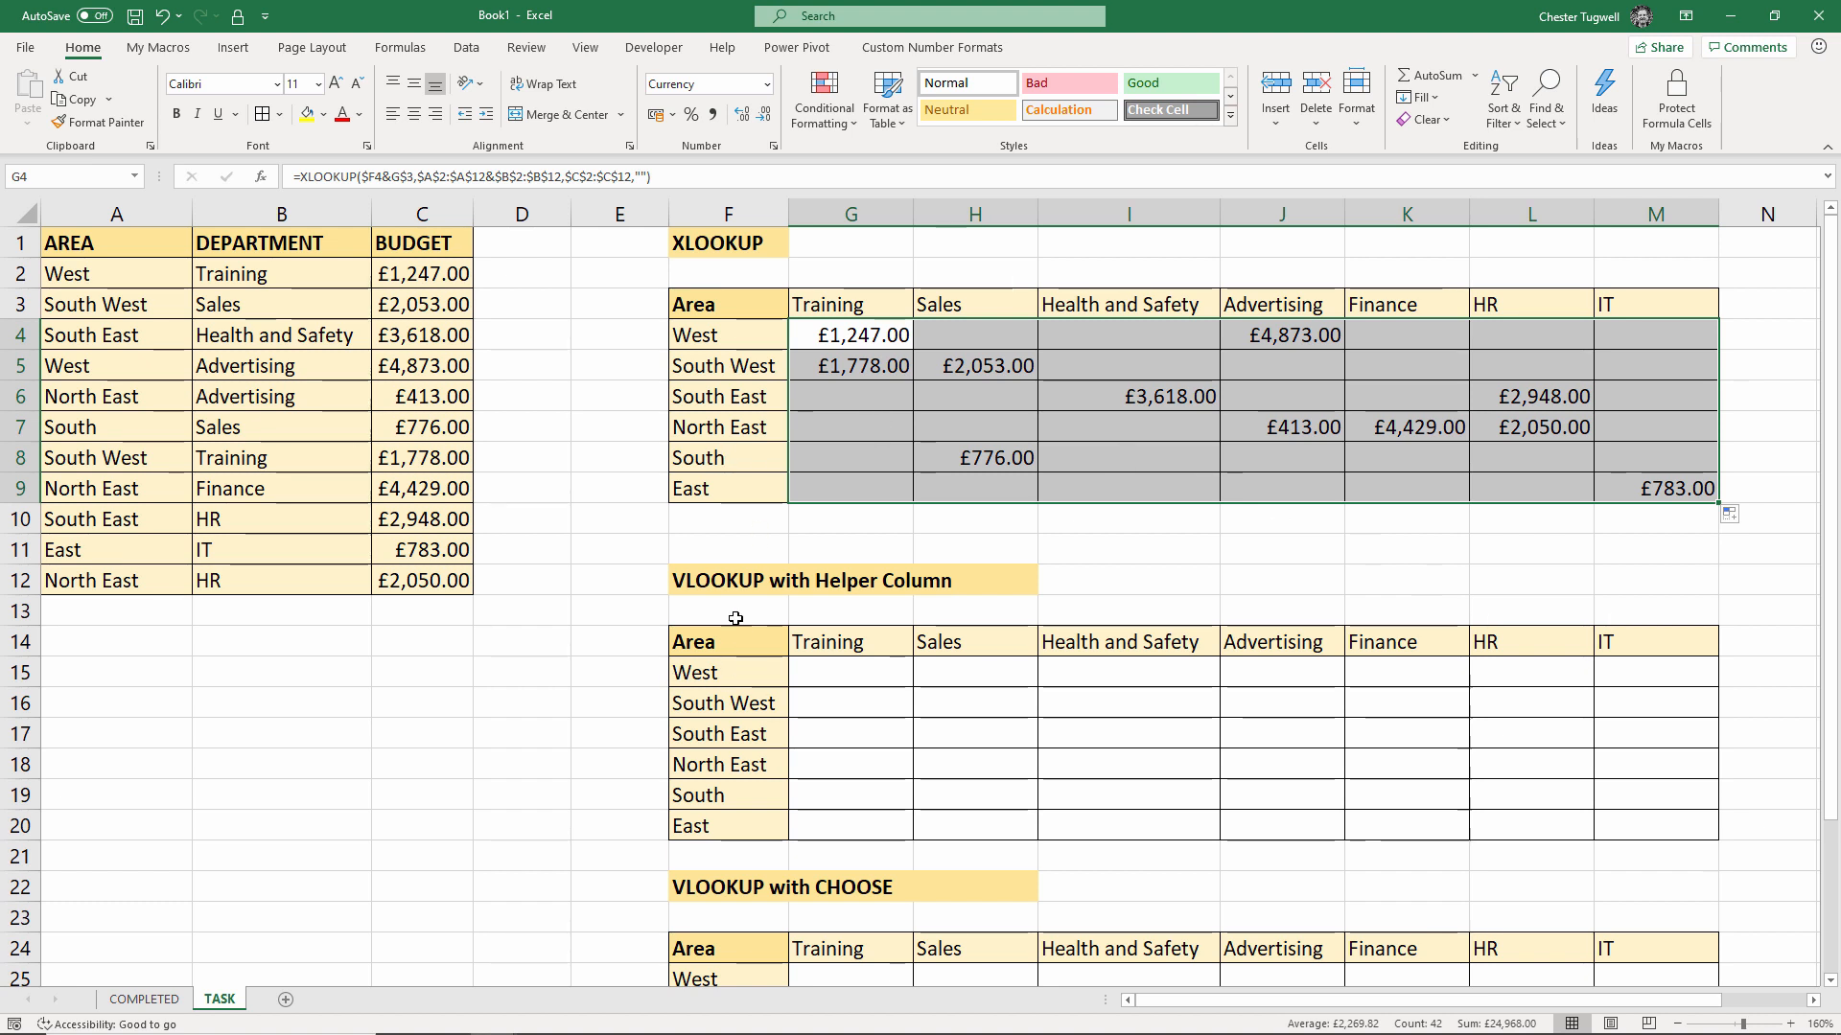
pyautogui.click(420, 218)
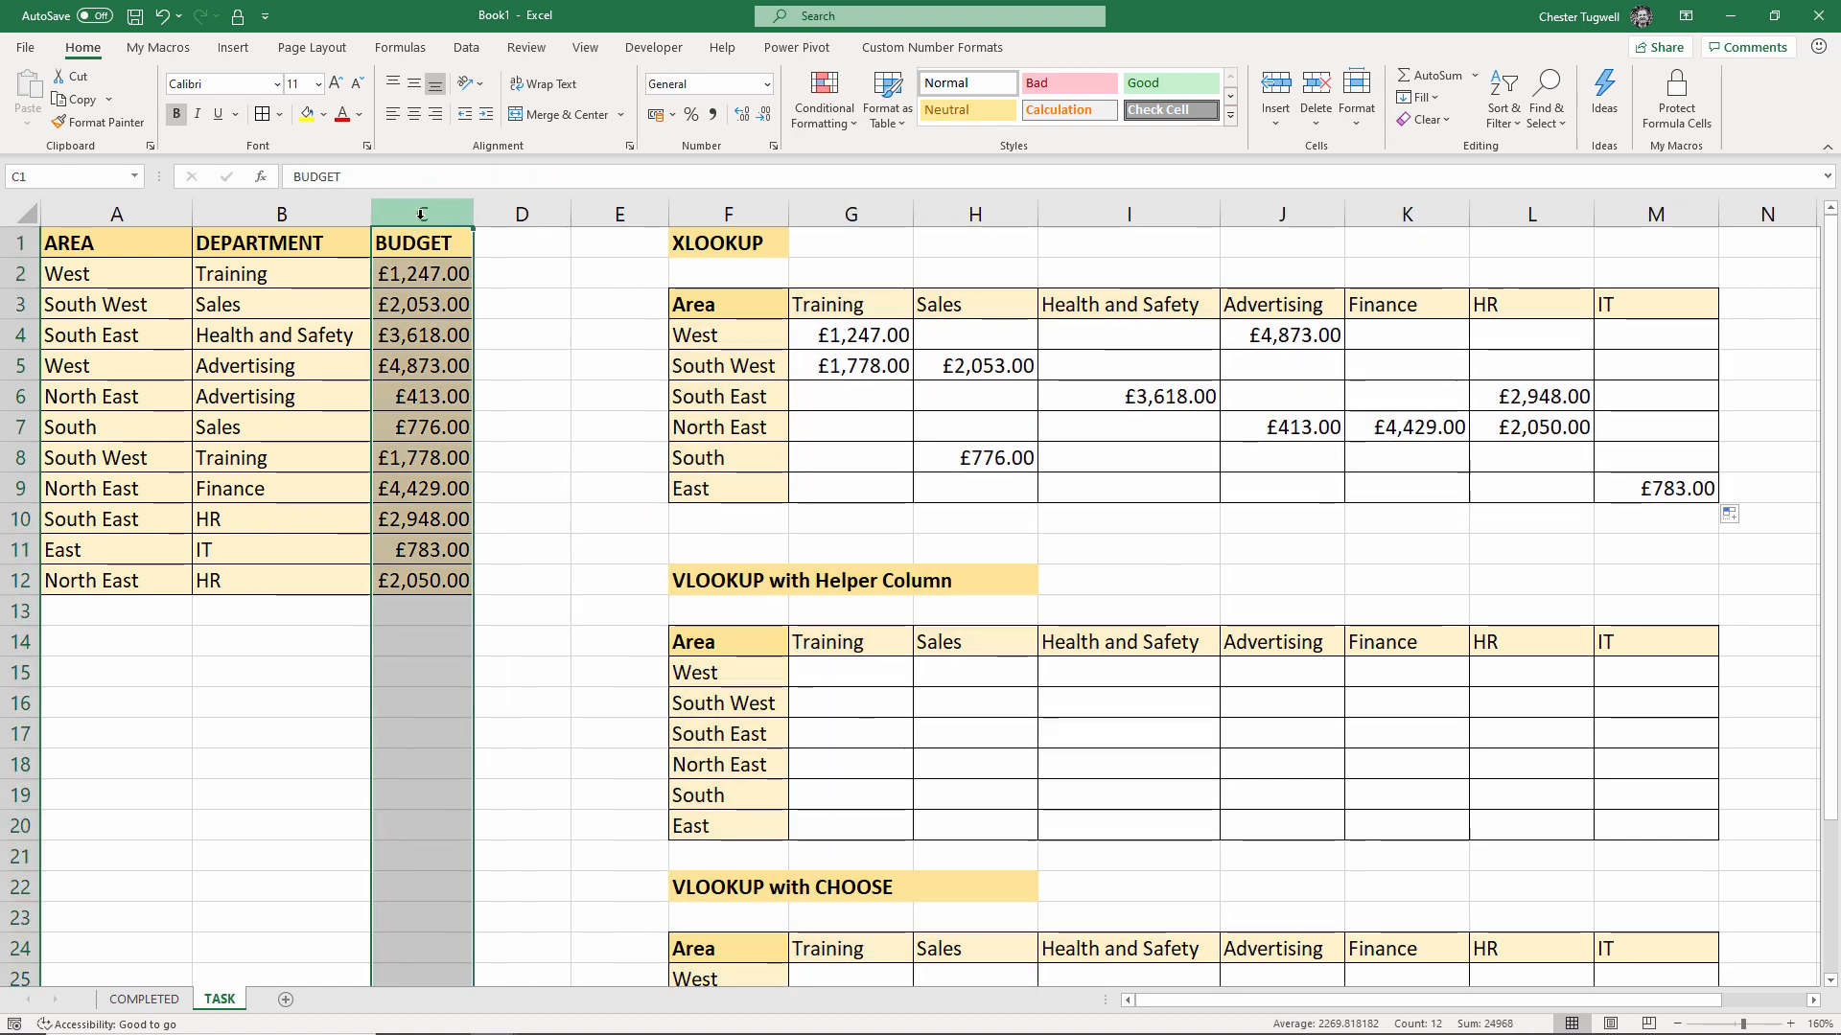
# Insert a new column before BUDGET headed 'Helper'
pyautogui.rightClick(422, 219)
pyautogui.click(472, 377)
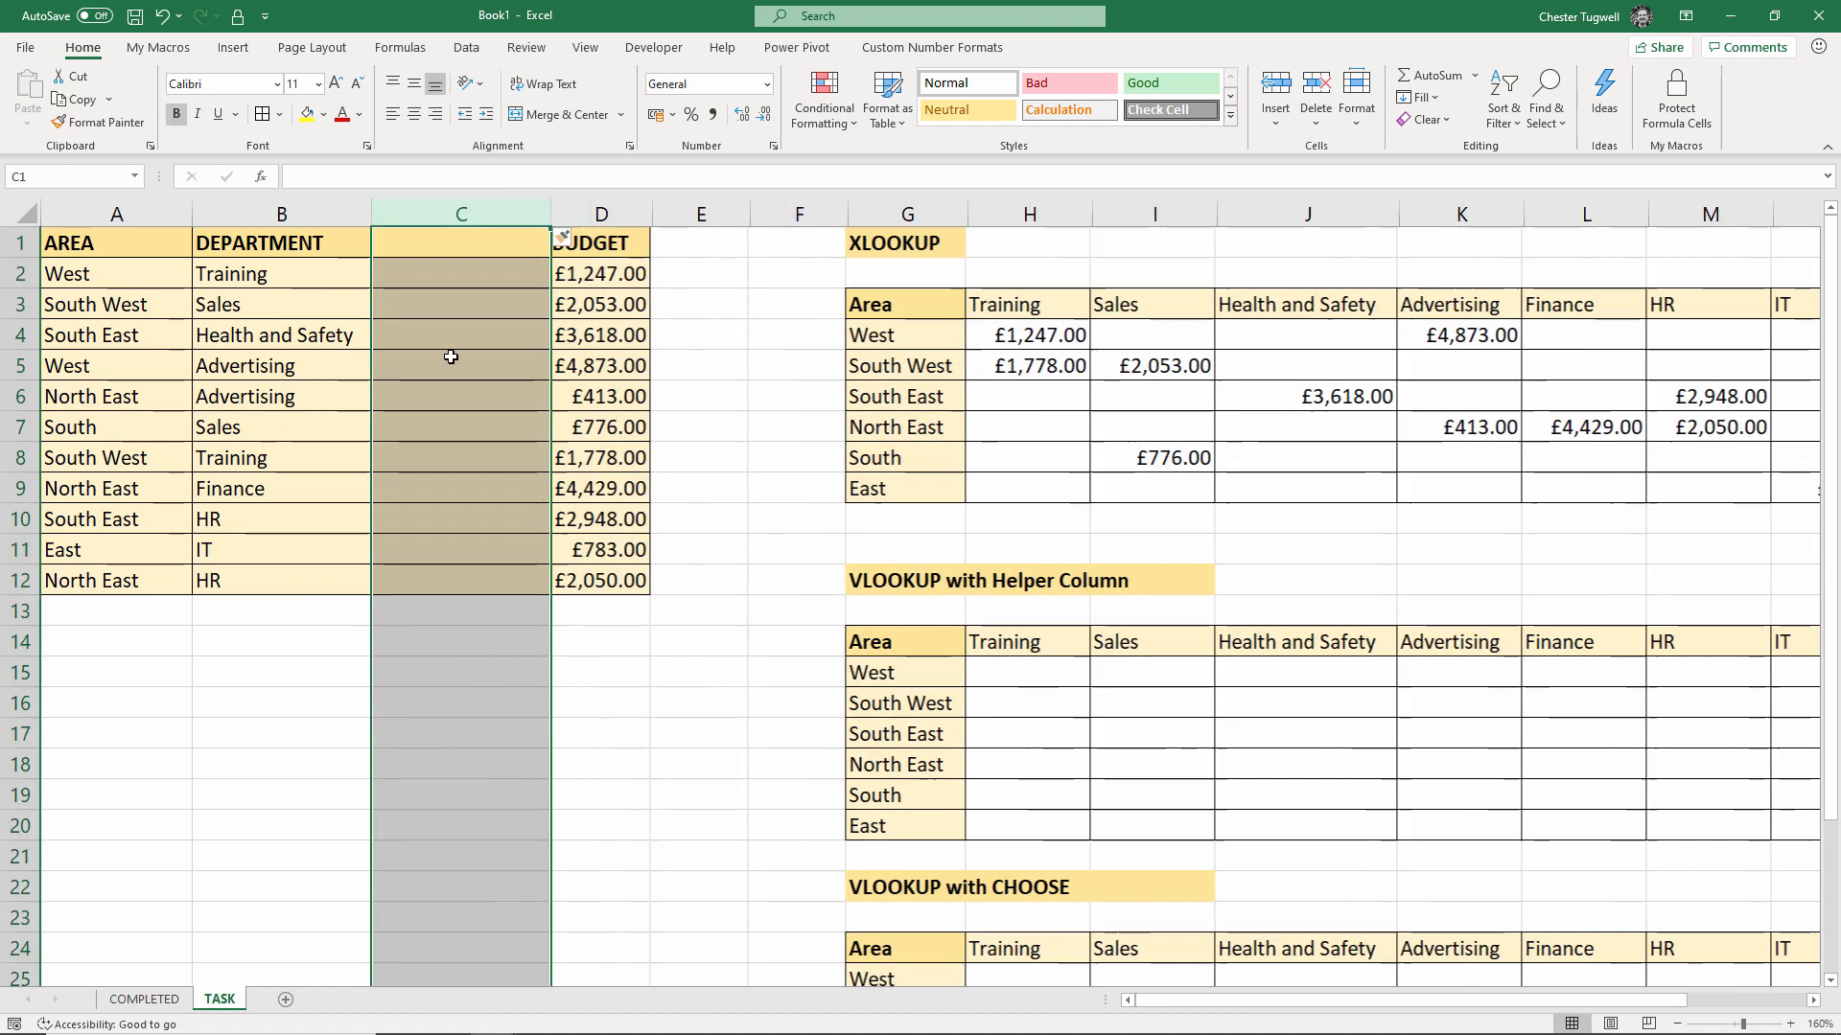
pyautogui.click(420, 243)
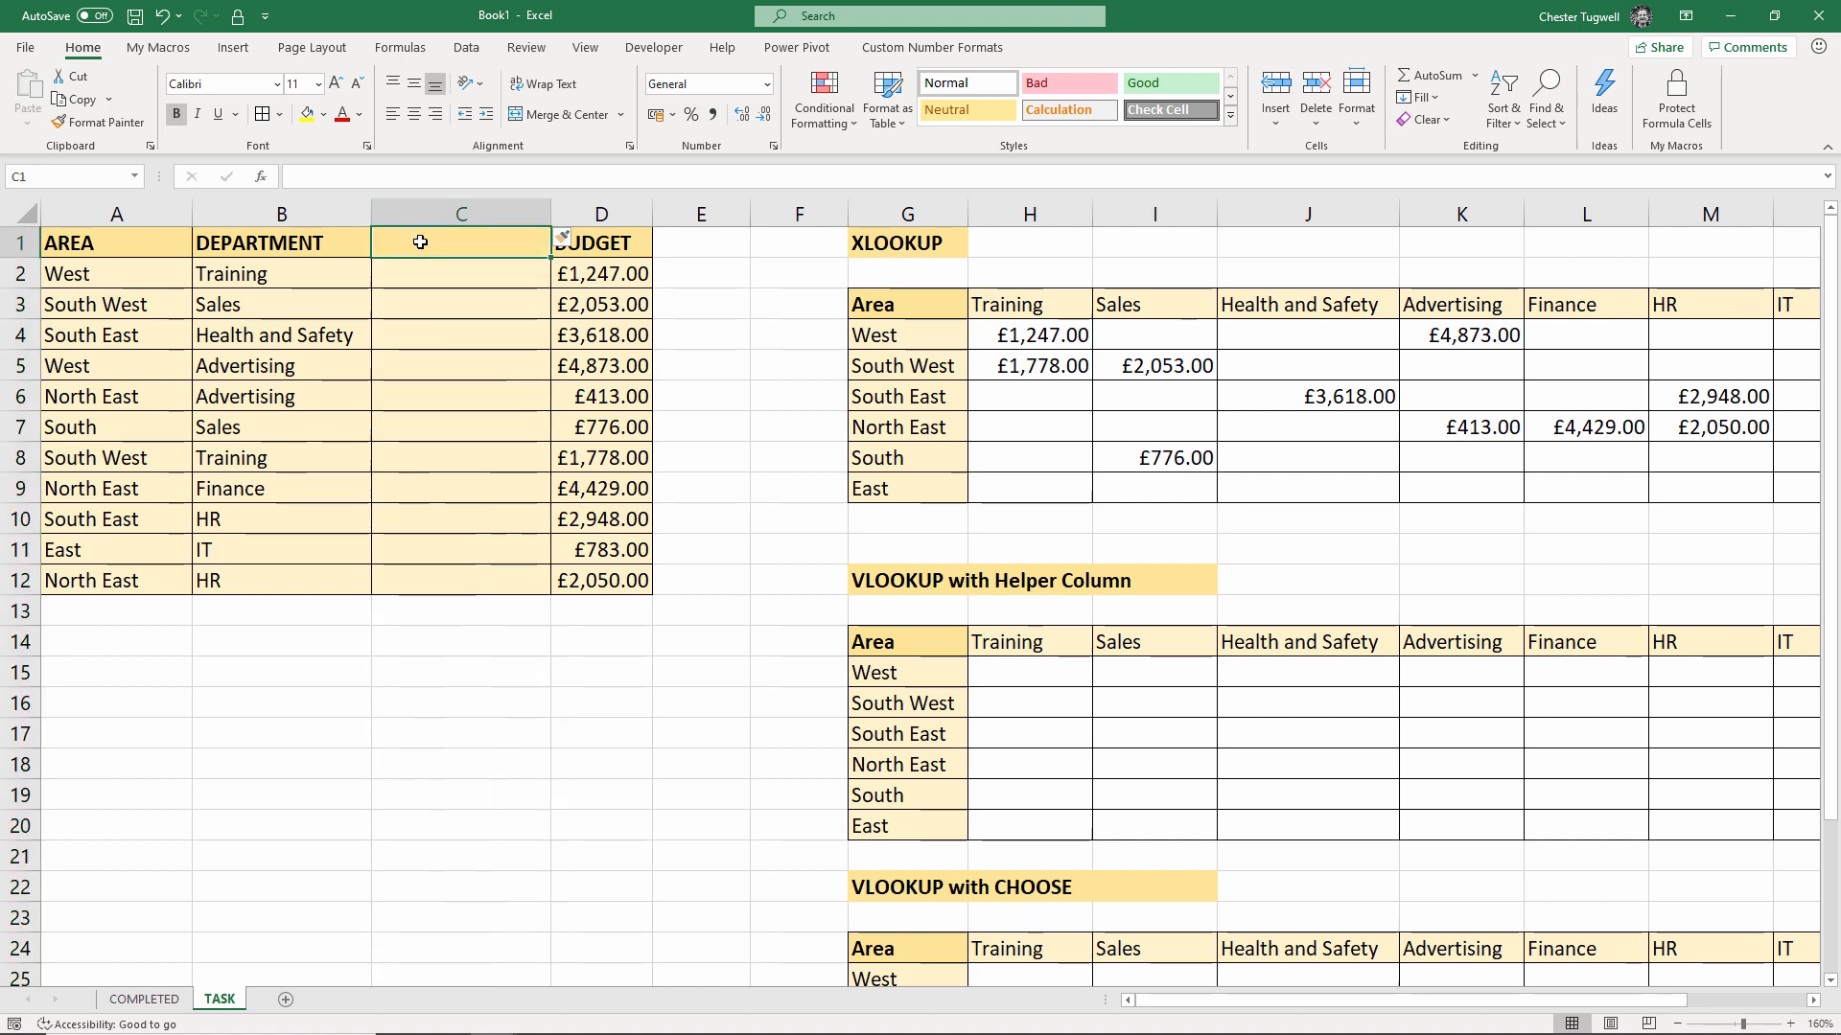
pyautogui.write('Helper')
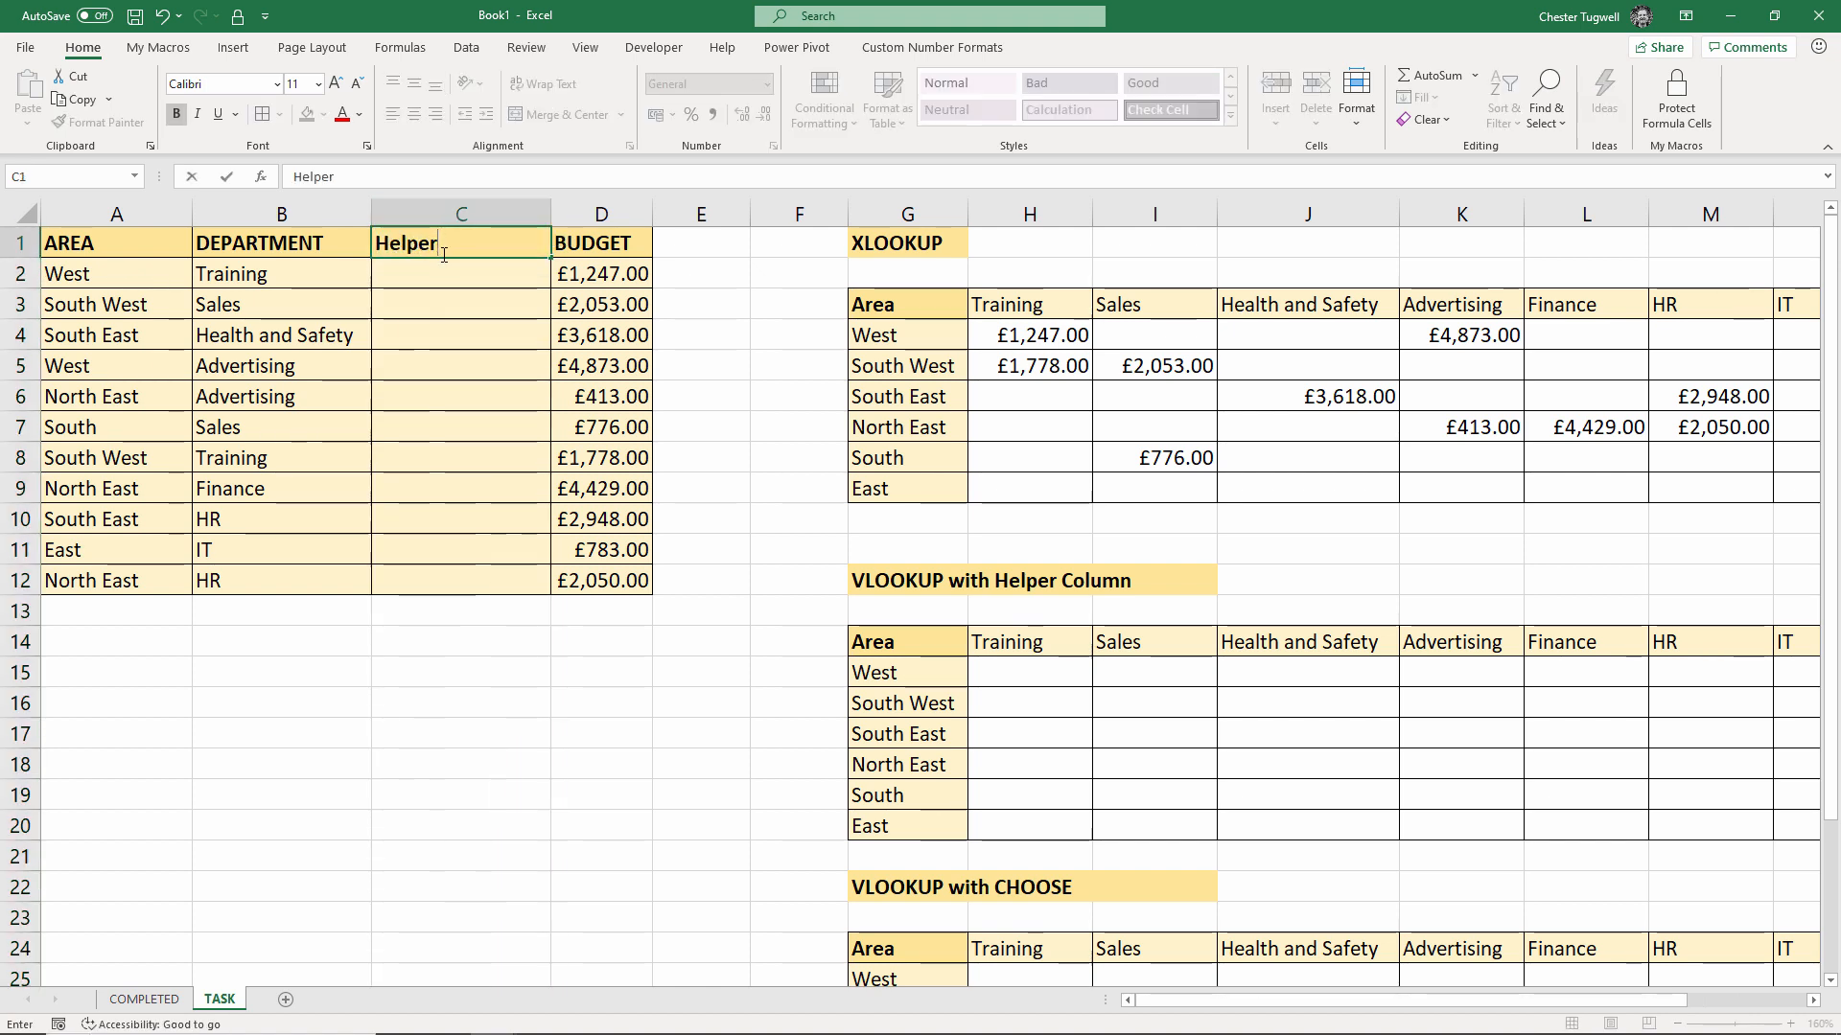
pyautogui.click(442, 277)
# Enter =A2&B2 in C2 and copy it down to C12
pyautogui.write('=')
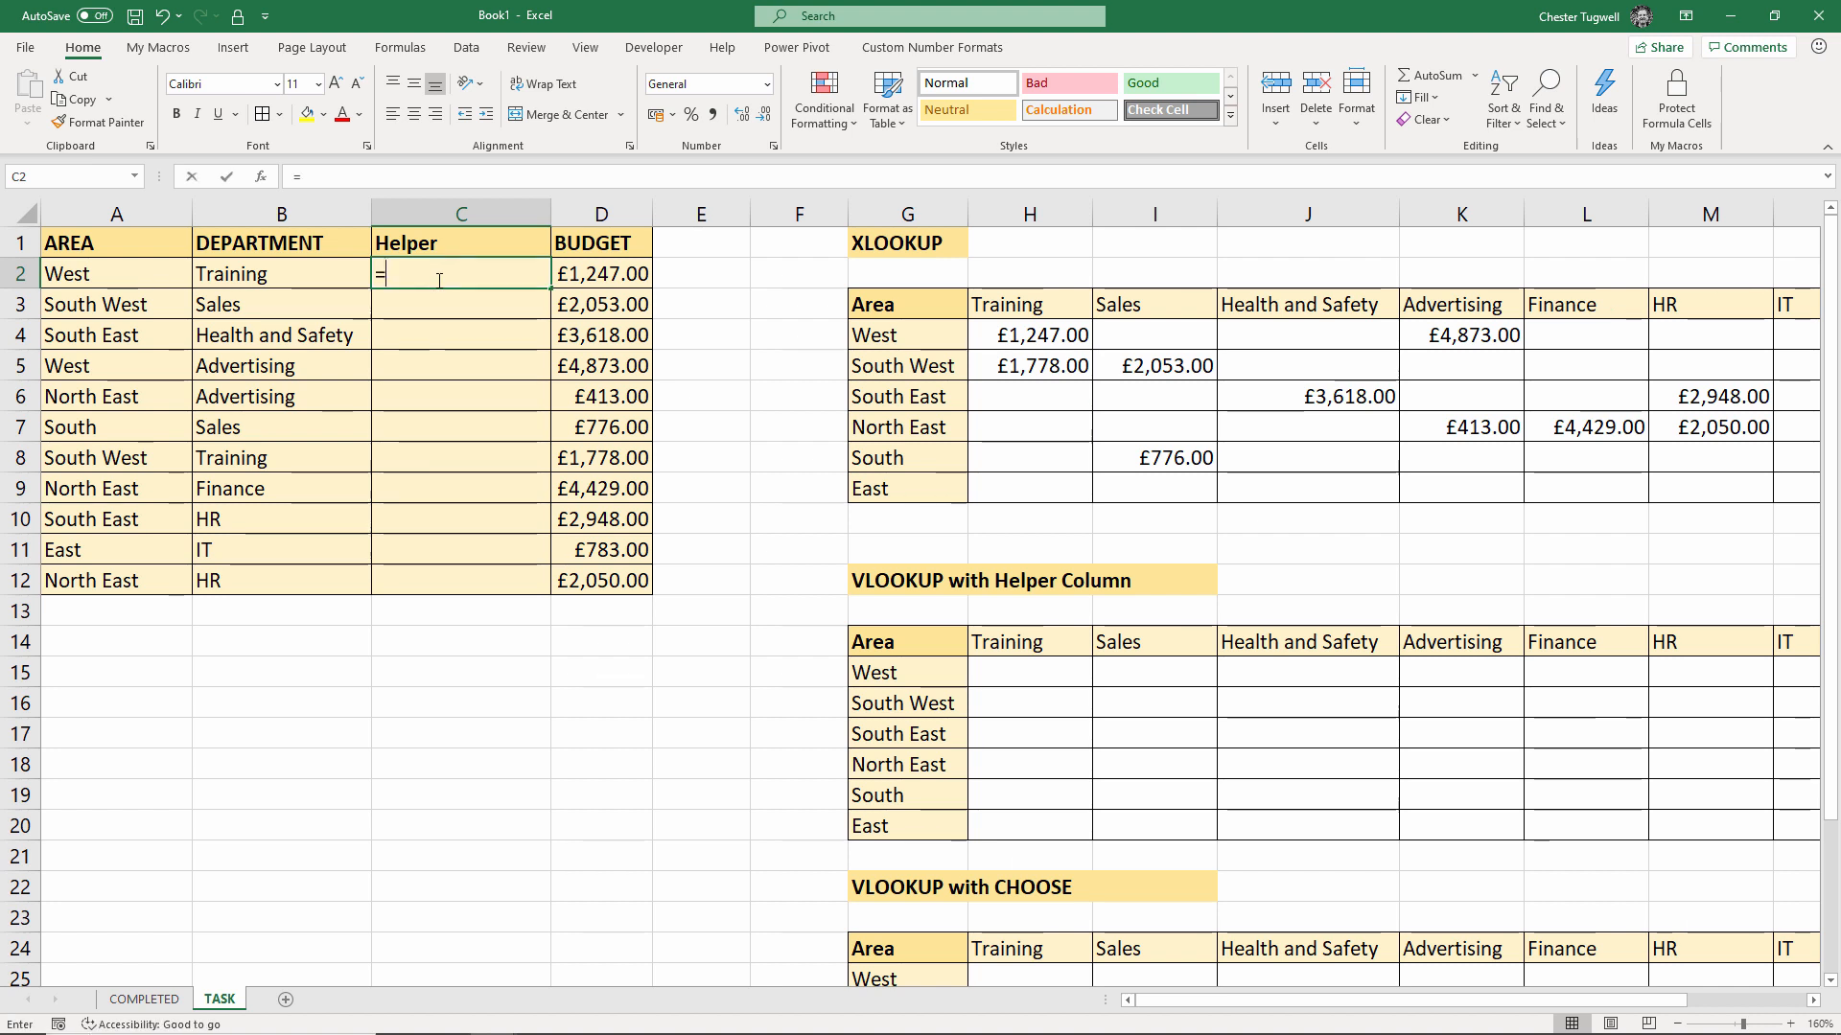
pyautogui.click(157, 279)
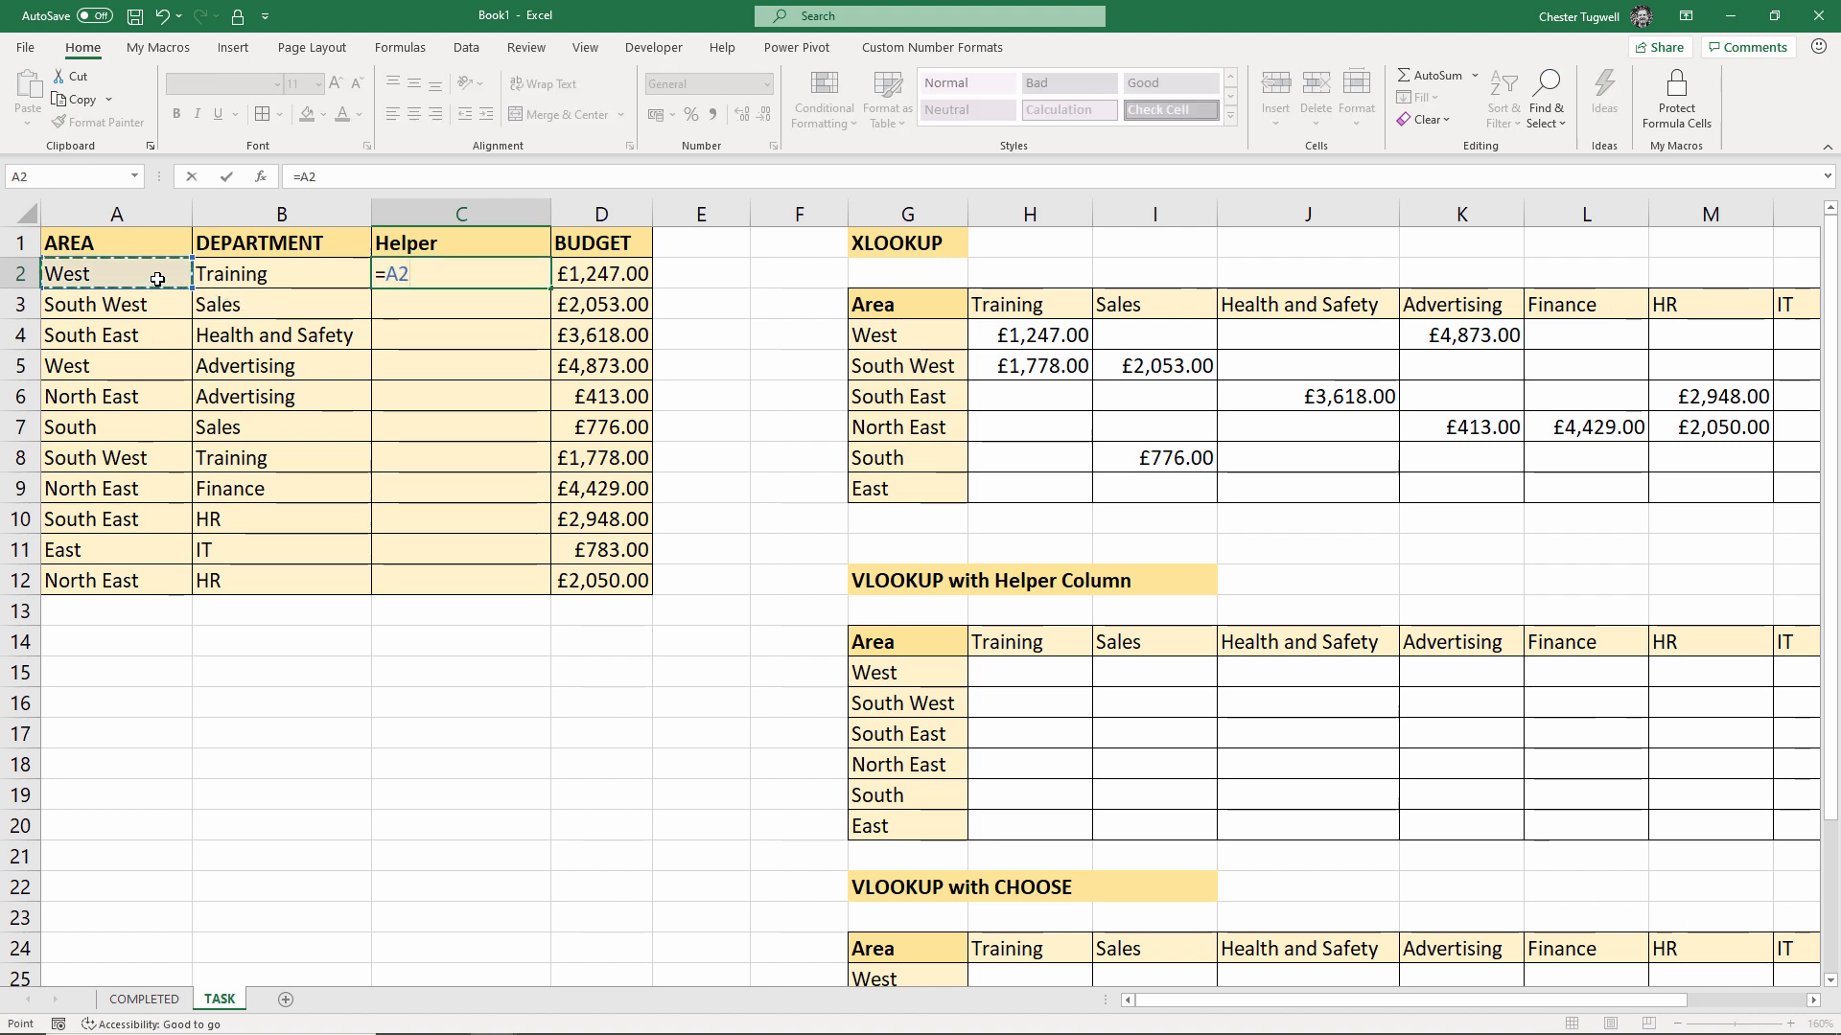
pyautogui.write('&')
pyautogui.click(302, 279)
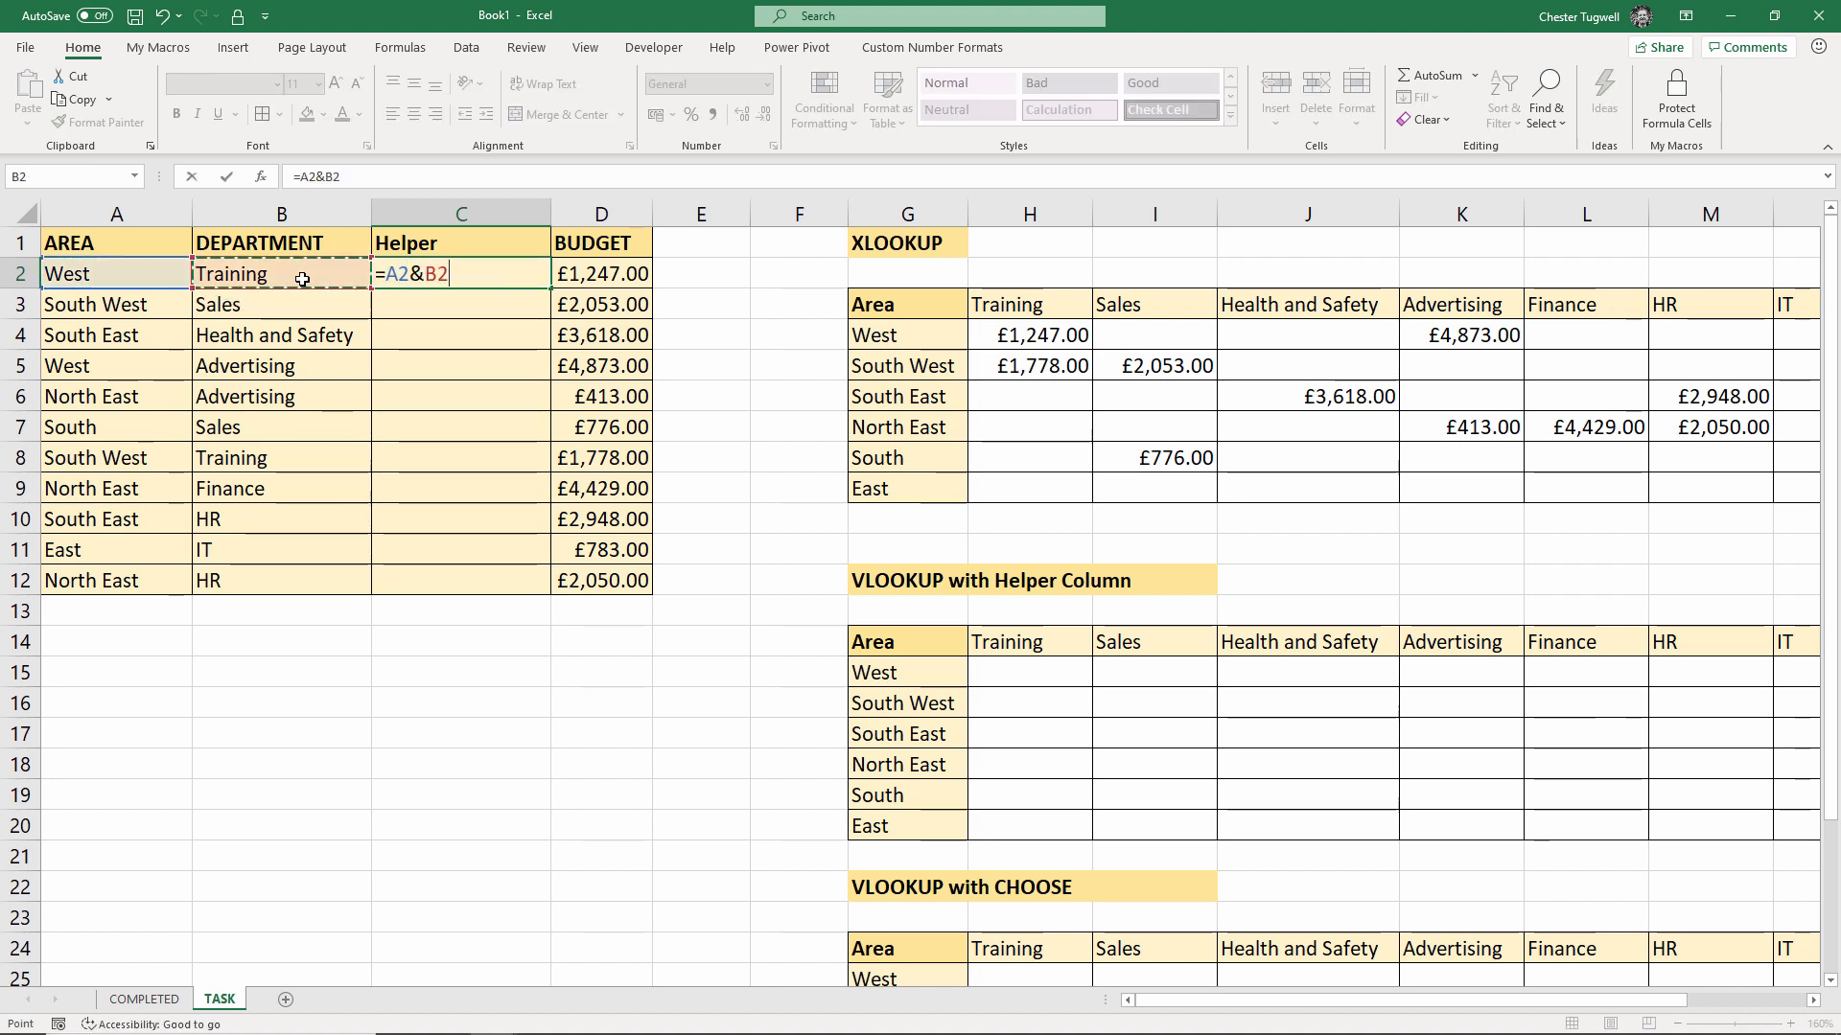
pyautogui.press('Return')
pyautogui.click(464, 271)
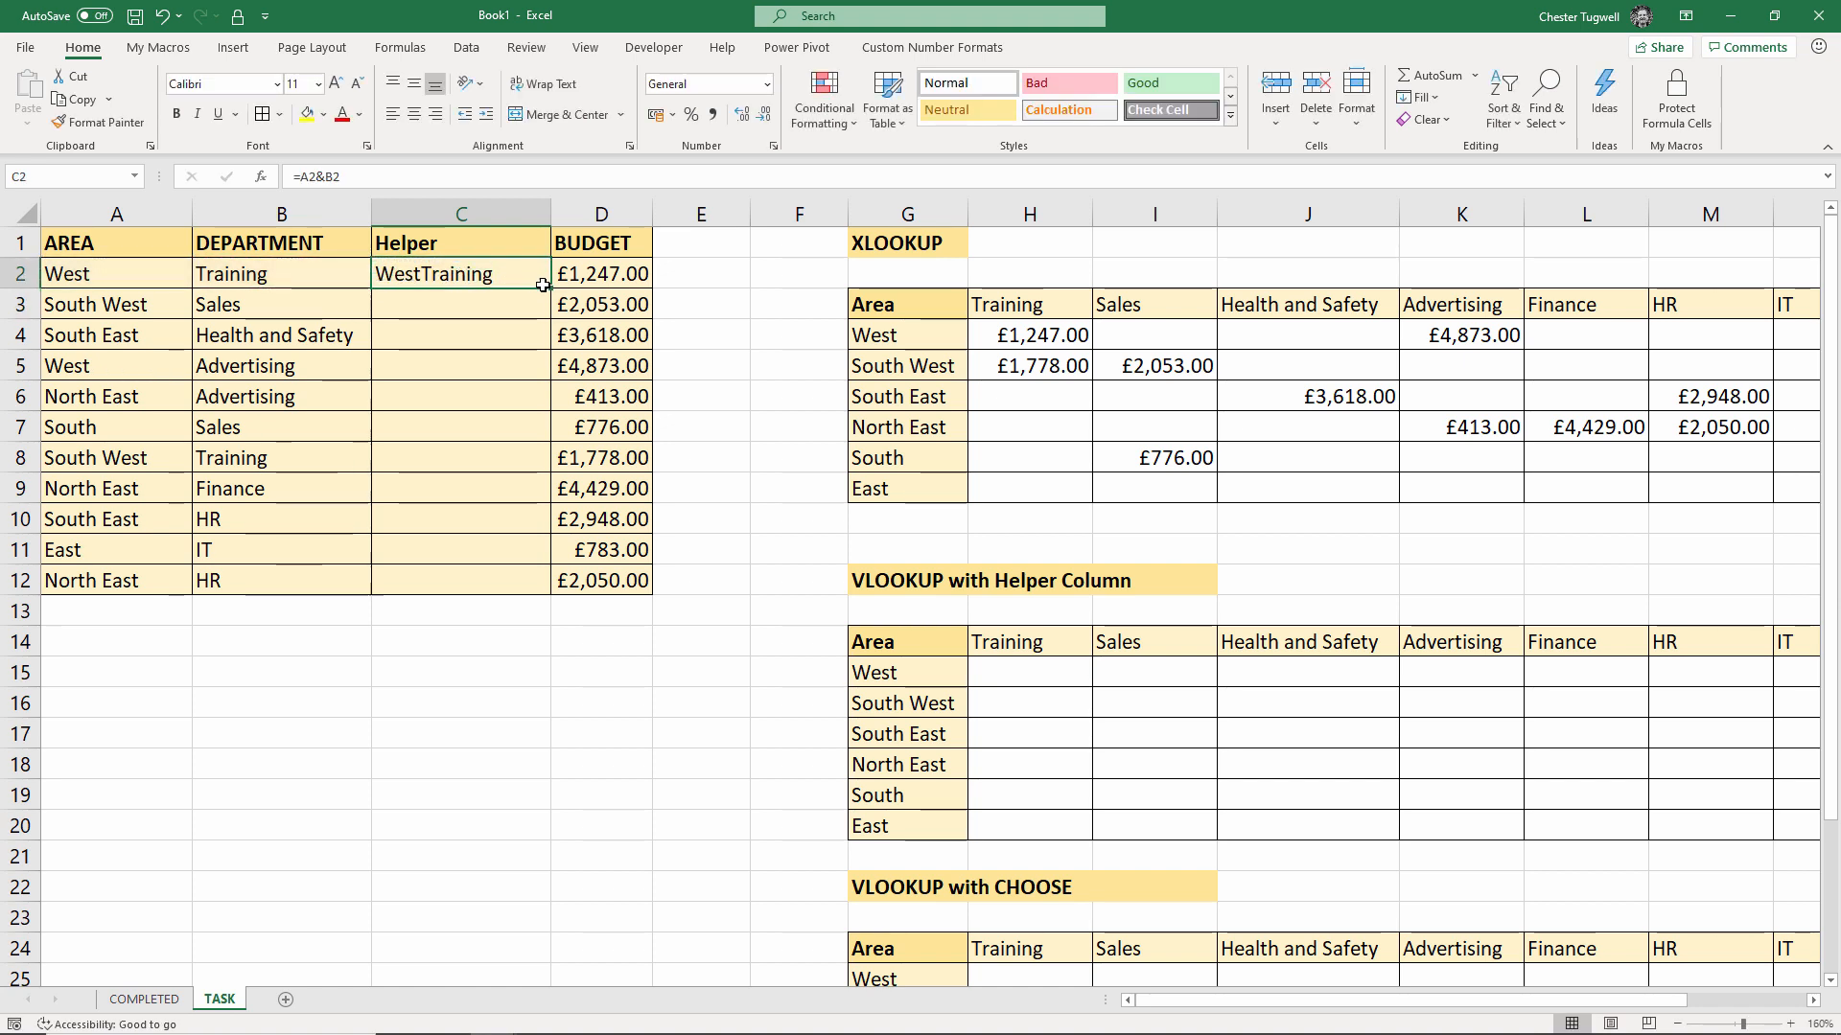
pyautogui.doubleClick(554, 289)
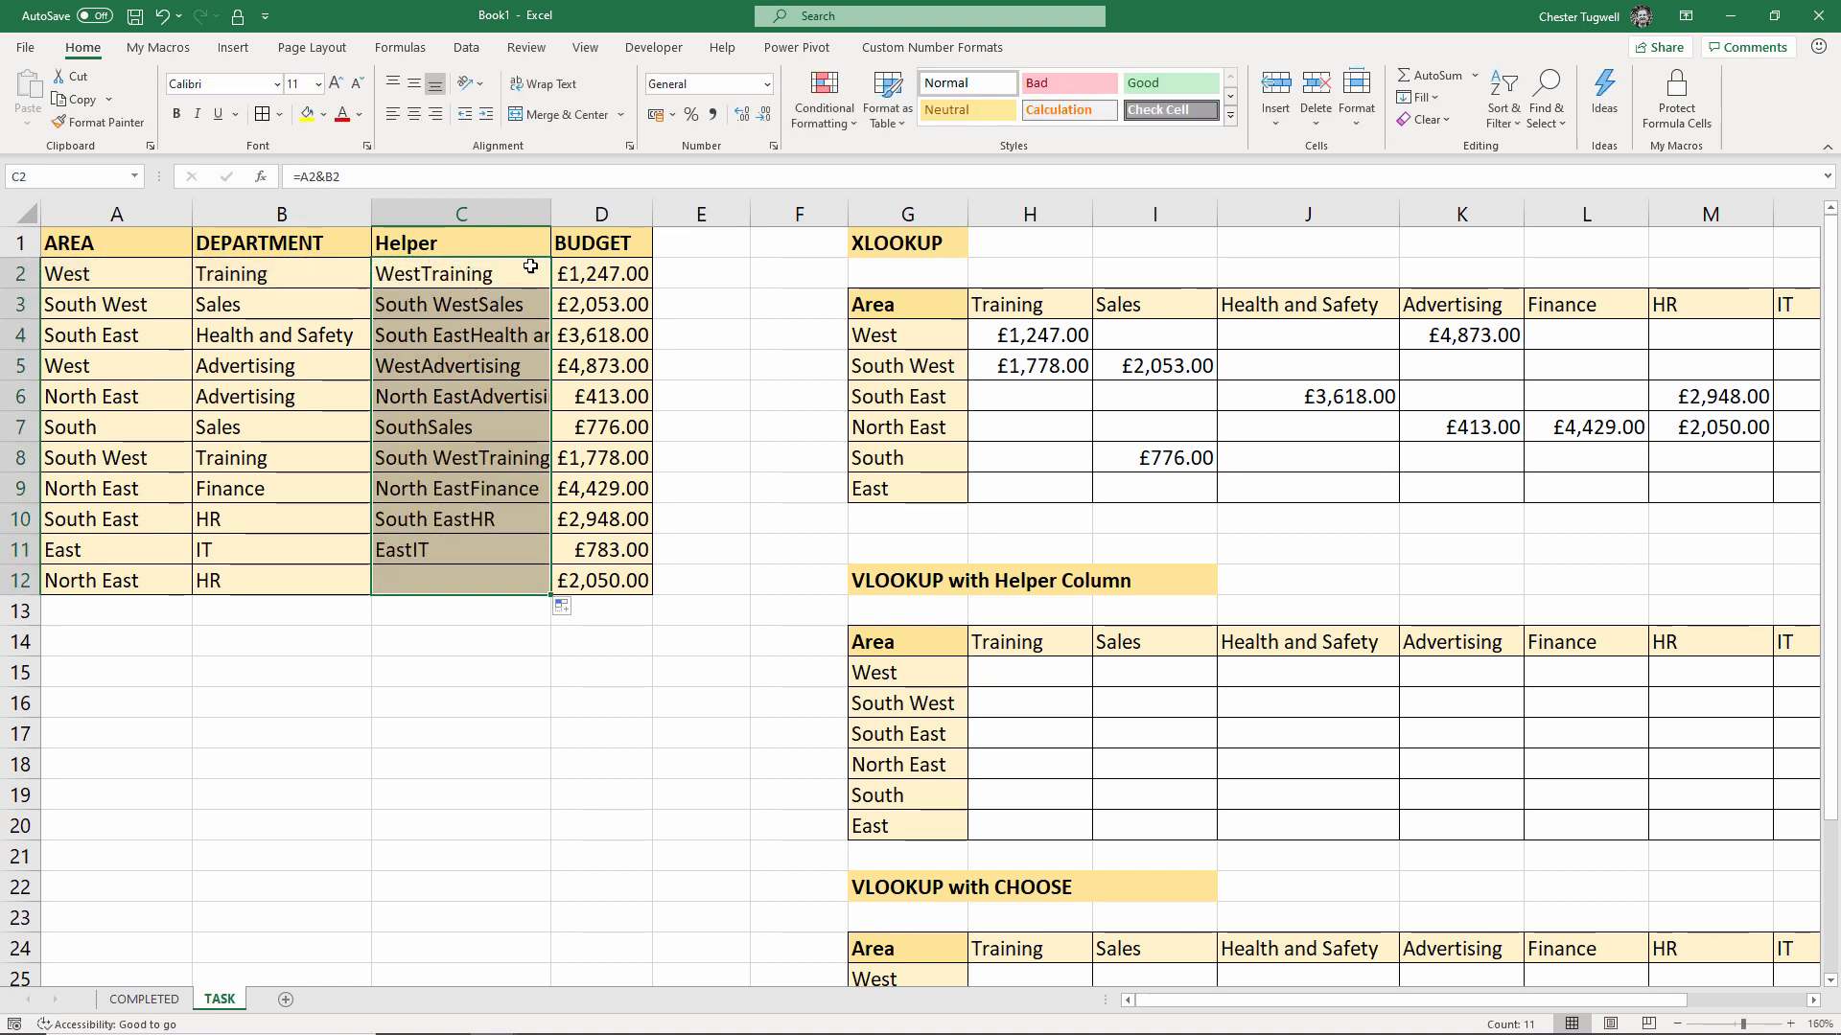
pyautogui.click(1013, 680)
pyautogui.press('F4')
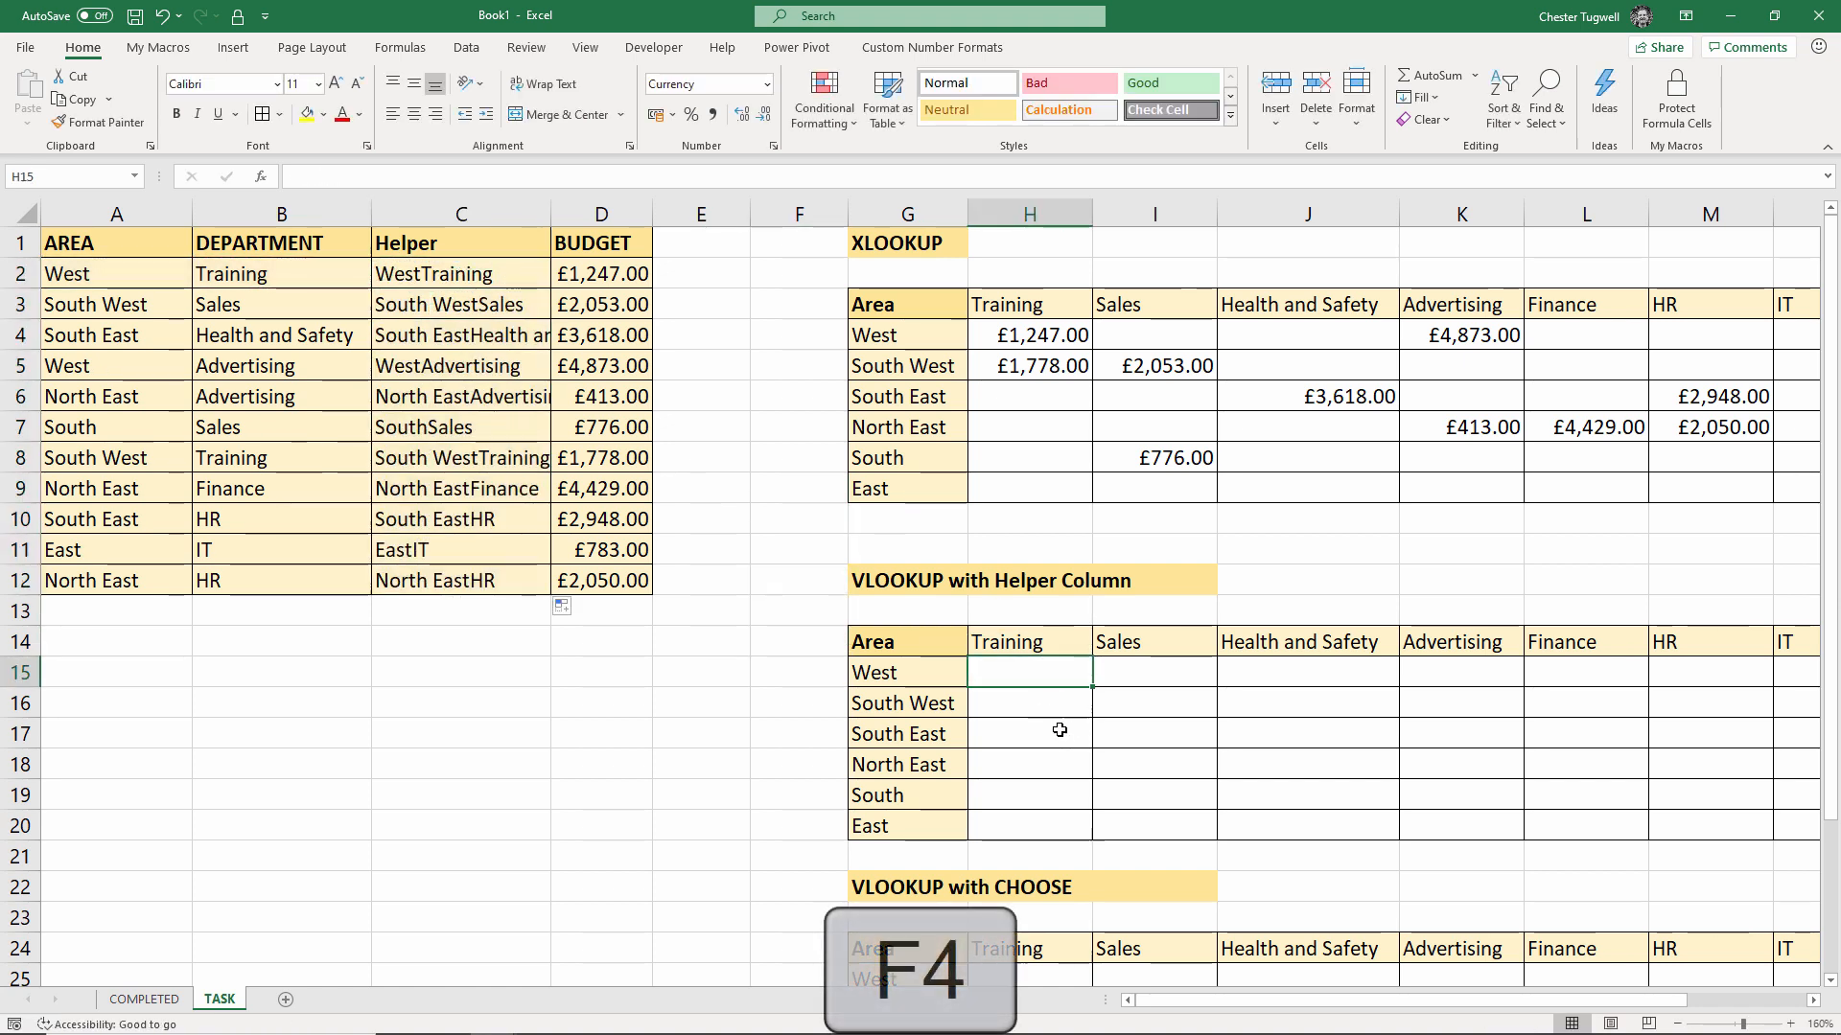
# In H15, start a VLOOKUP with lookup value $G15&H$14
pyautogui.write('=vl')
pyautogui.press('Tab')
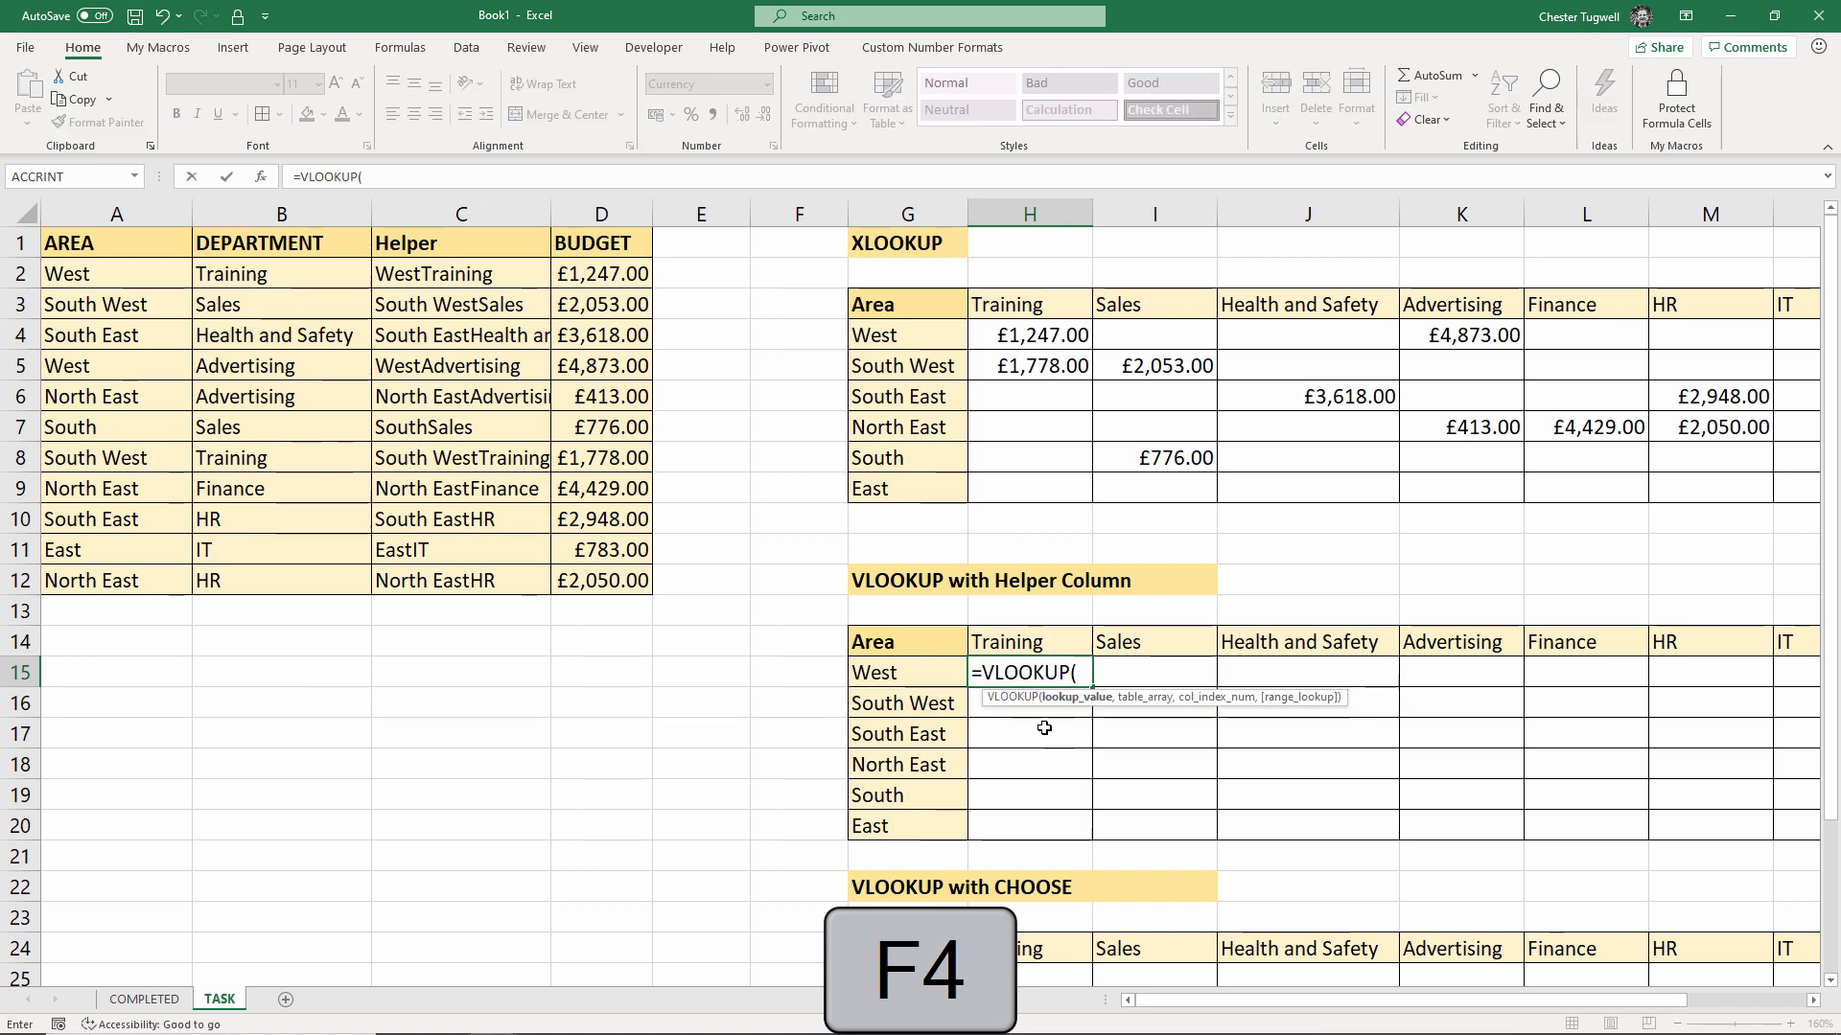
pyautogui.click(927, 676)
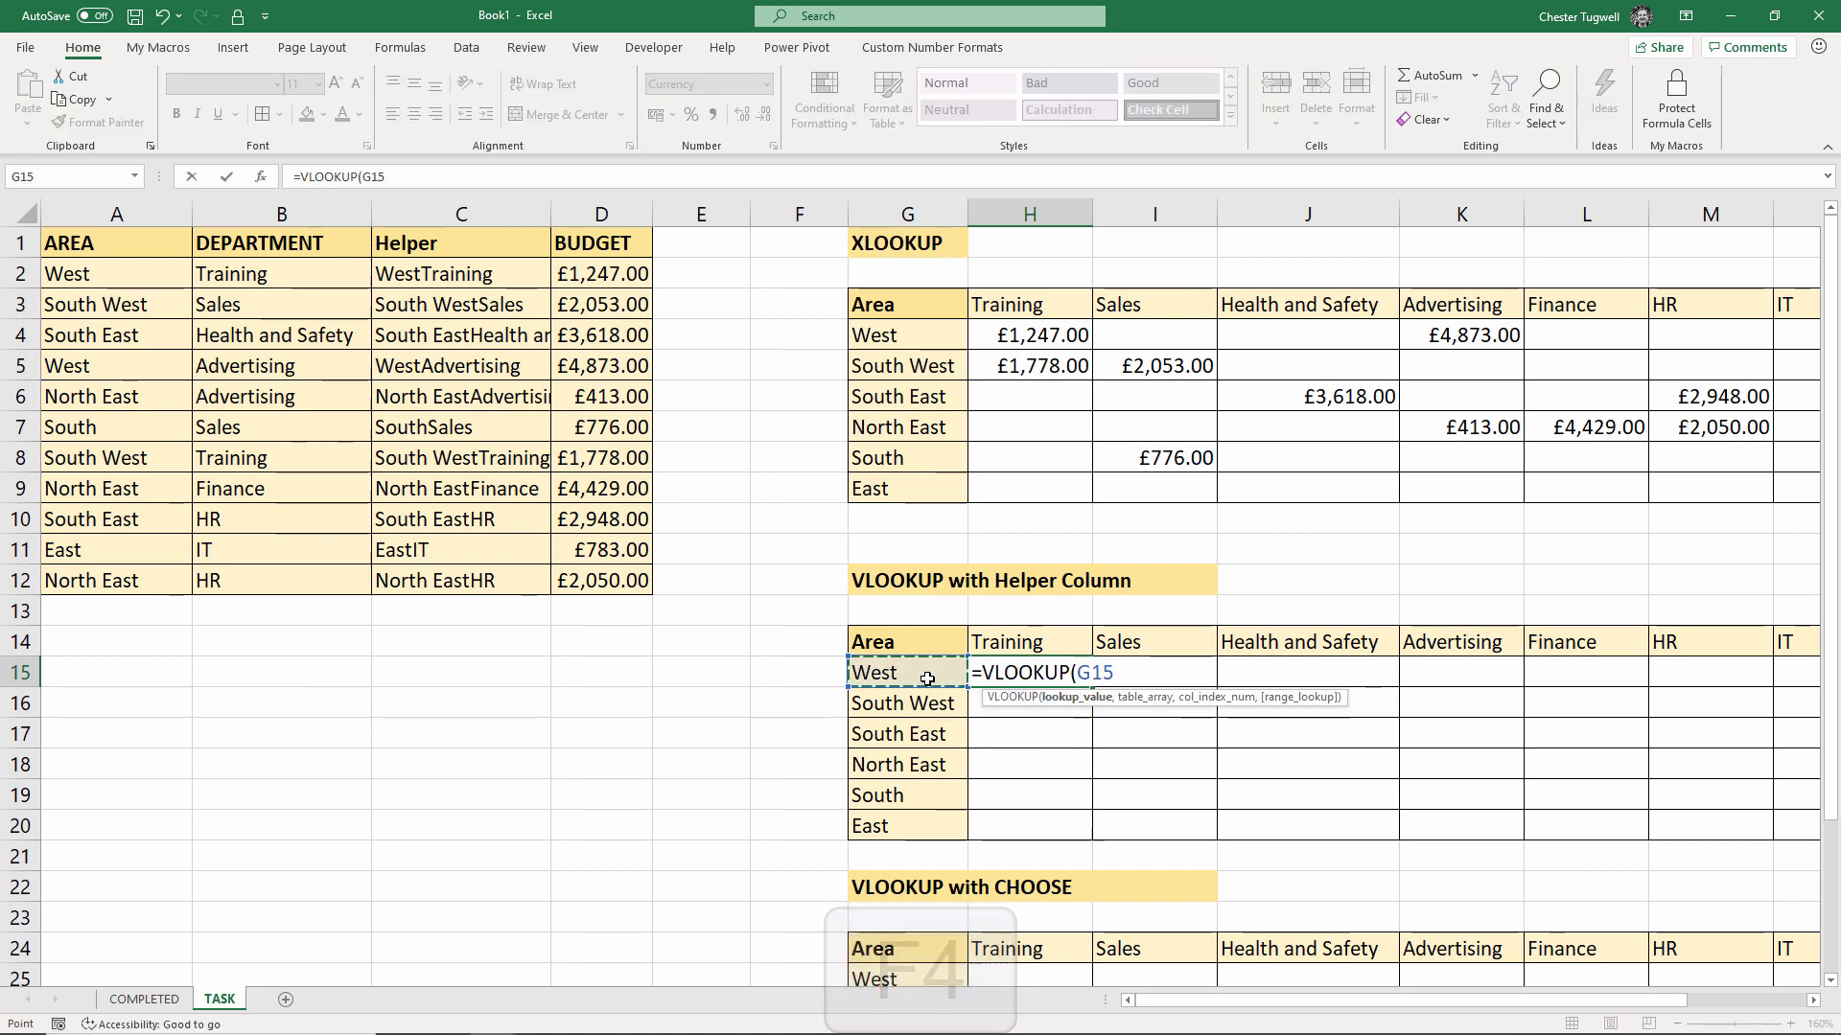
pyautogui.press('F4')
pyautogui.press('F4')
pyautogui.press('F4')
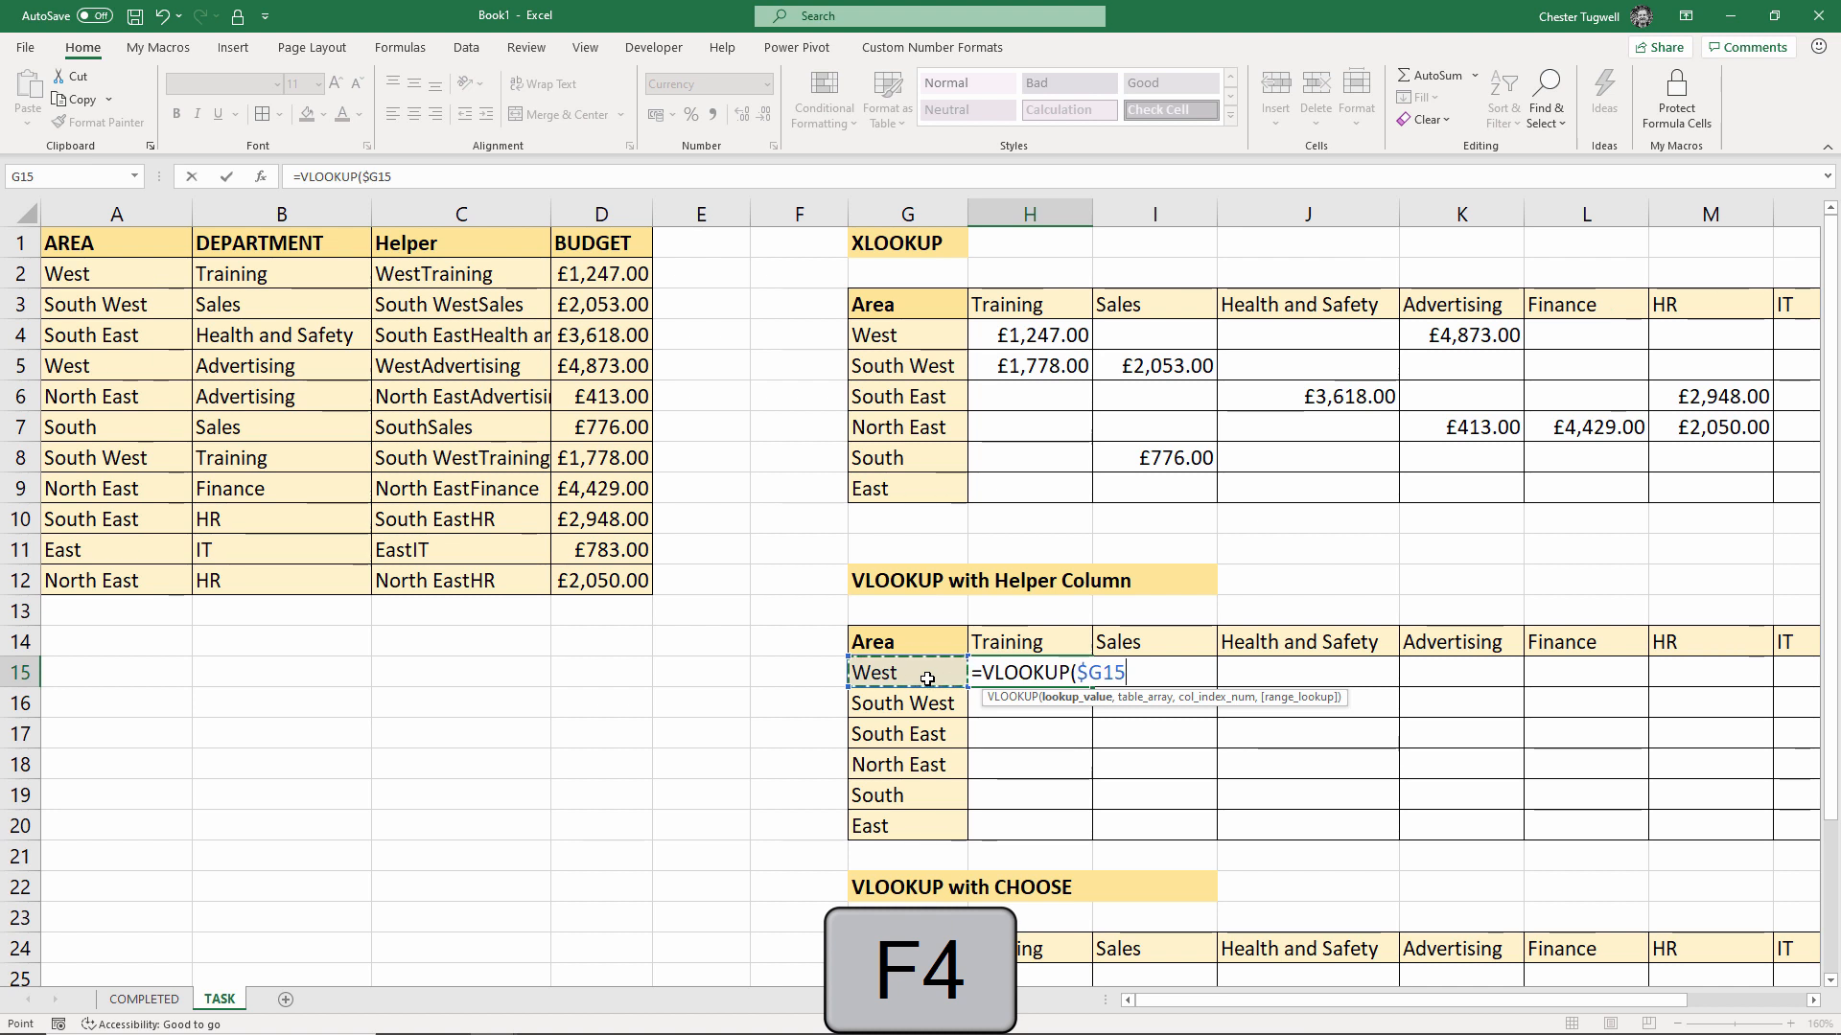
pyautogui.write('&')
pyautogui.click(1056, 637)
pyautogui.press('F4')
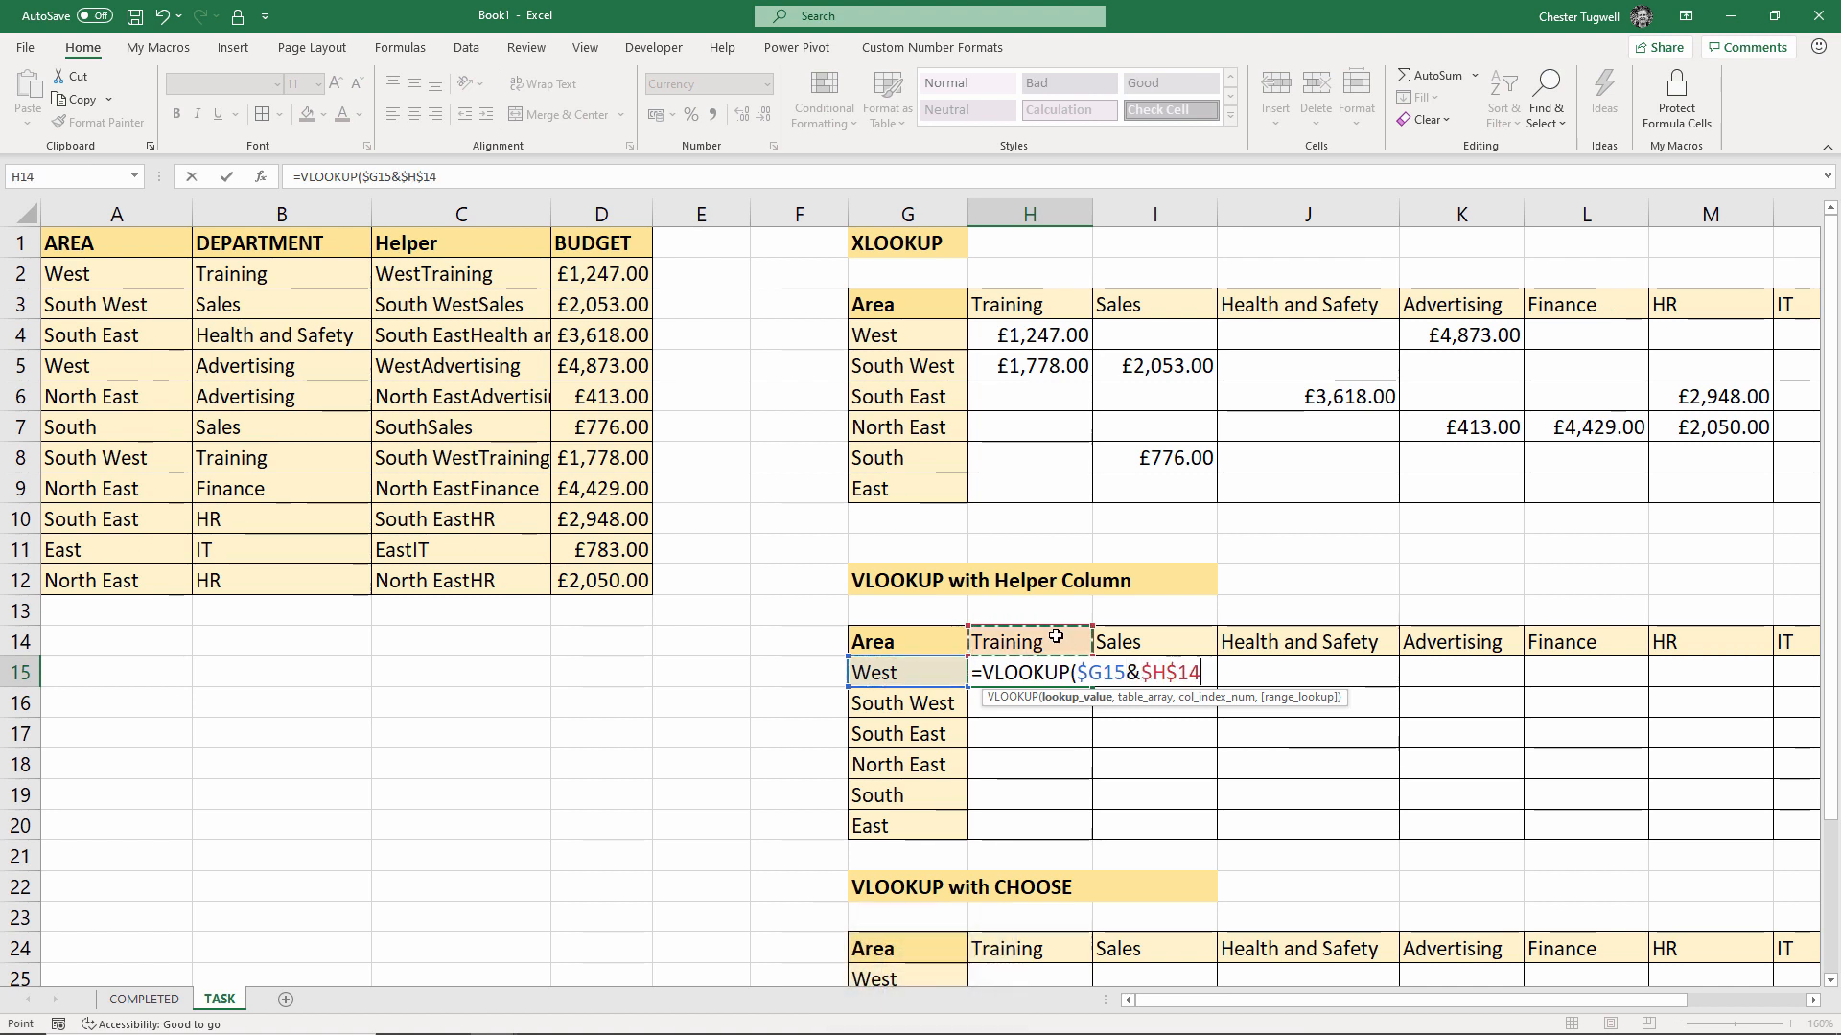
pyautogui.press('F4')
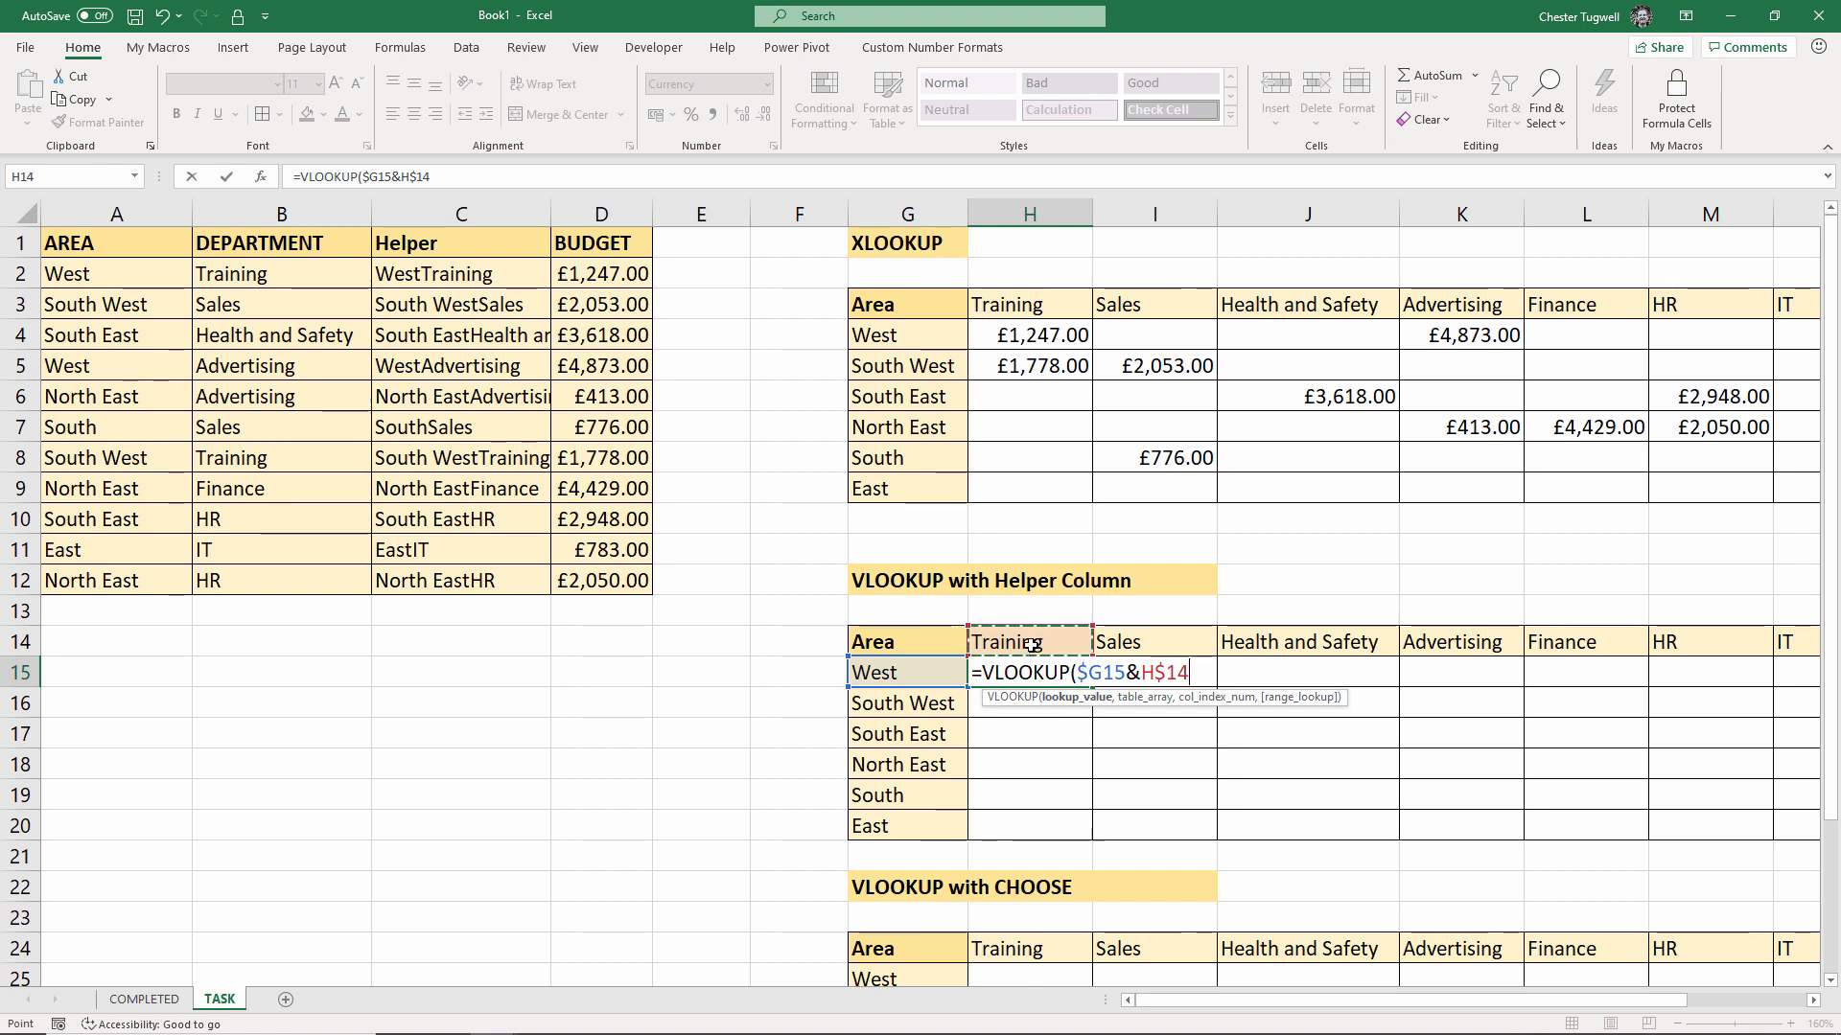
# Complete the VLOOKUP with table $C$2:$D$12, column 2 and exact match 0, returning £1,247.00
pyautogui.write(',')
pyautogui.press('F4')
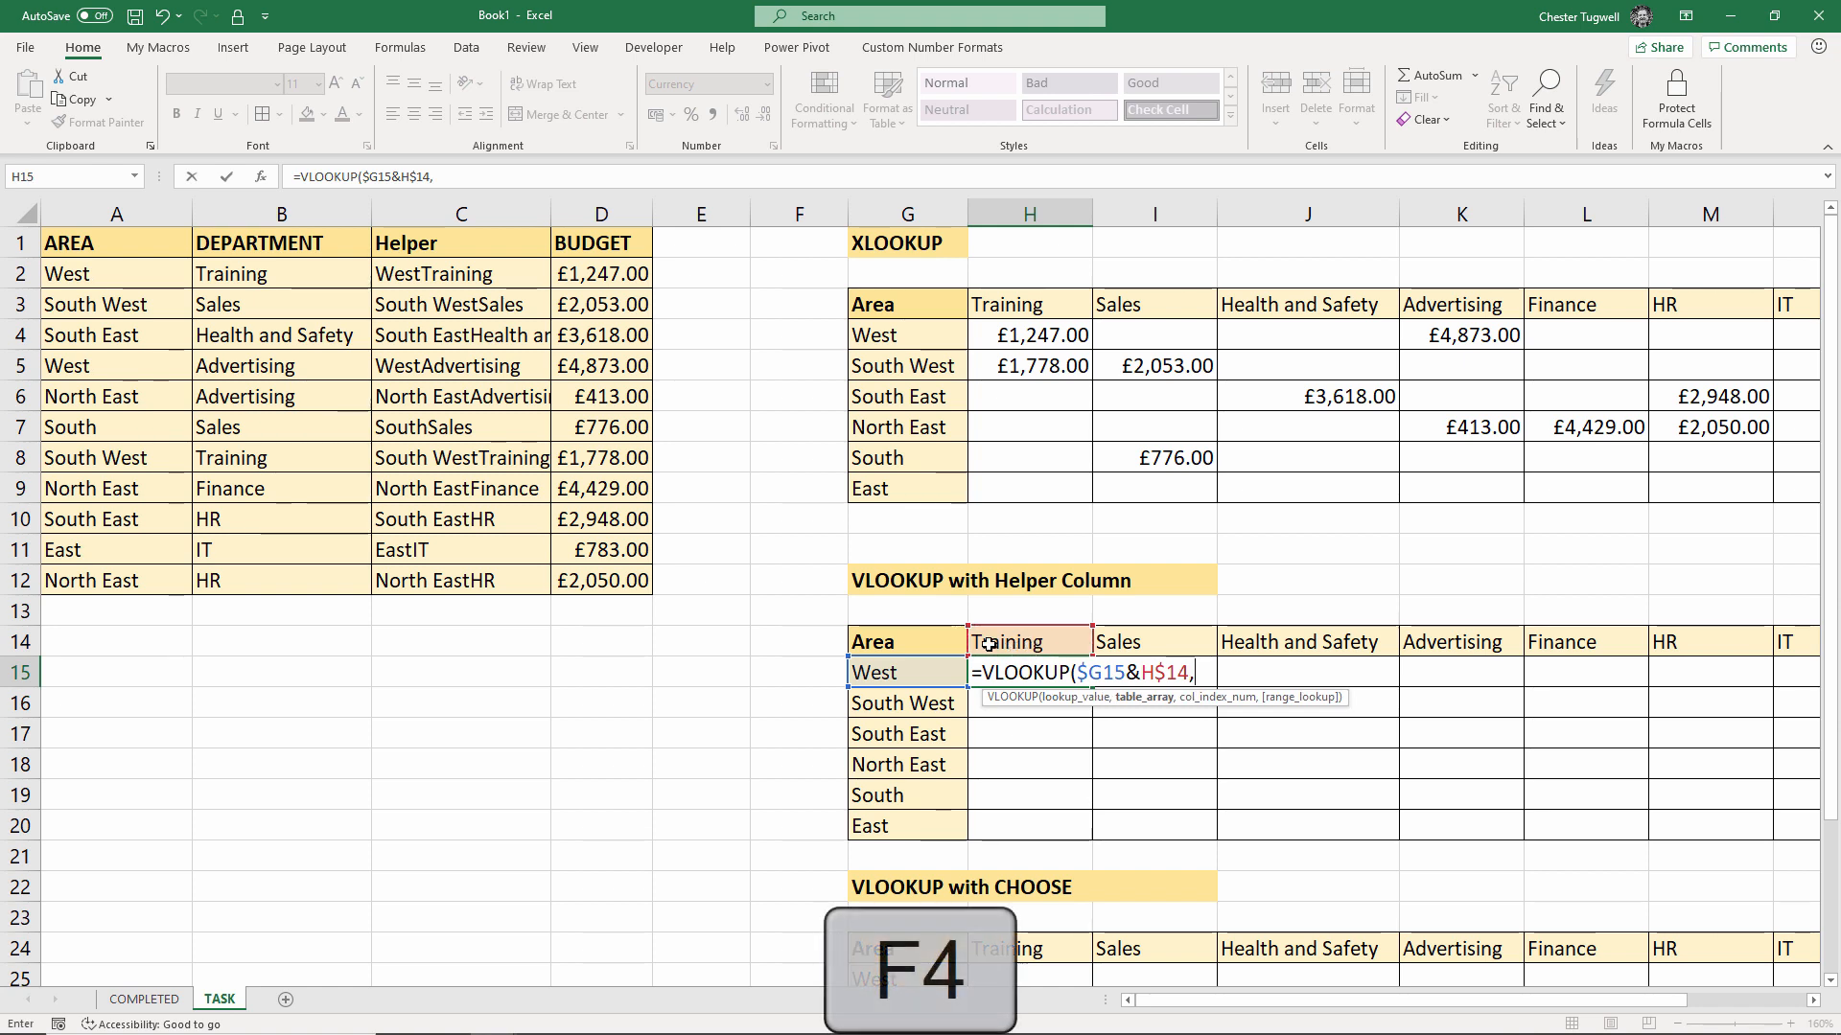
pyautogui.moveTo(407, 273); pyautogui.dragTo(574, 580)
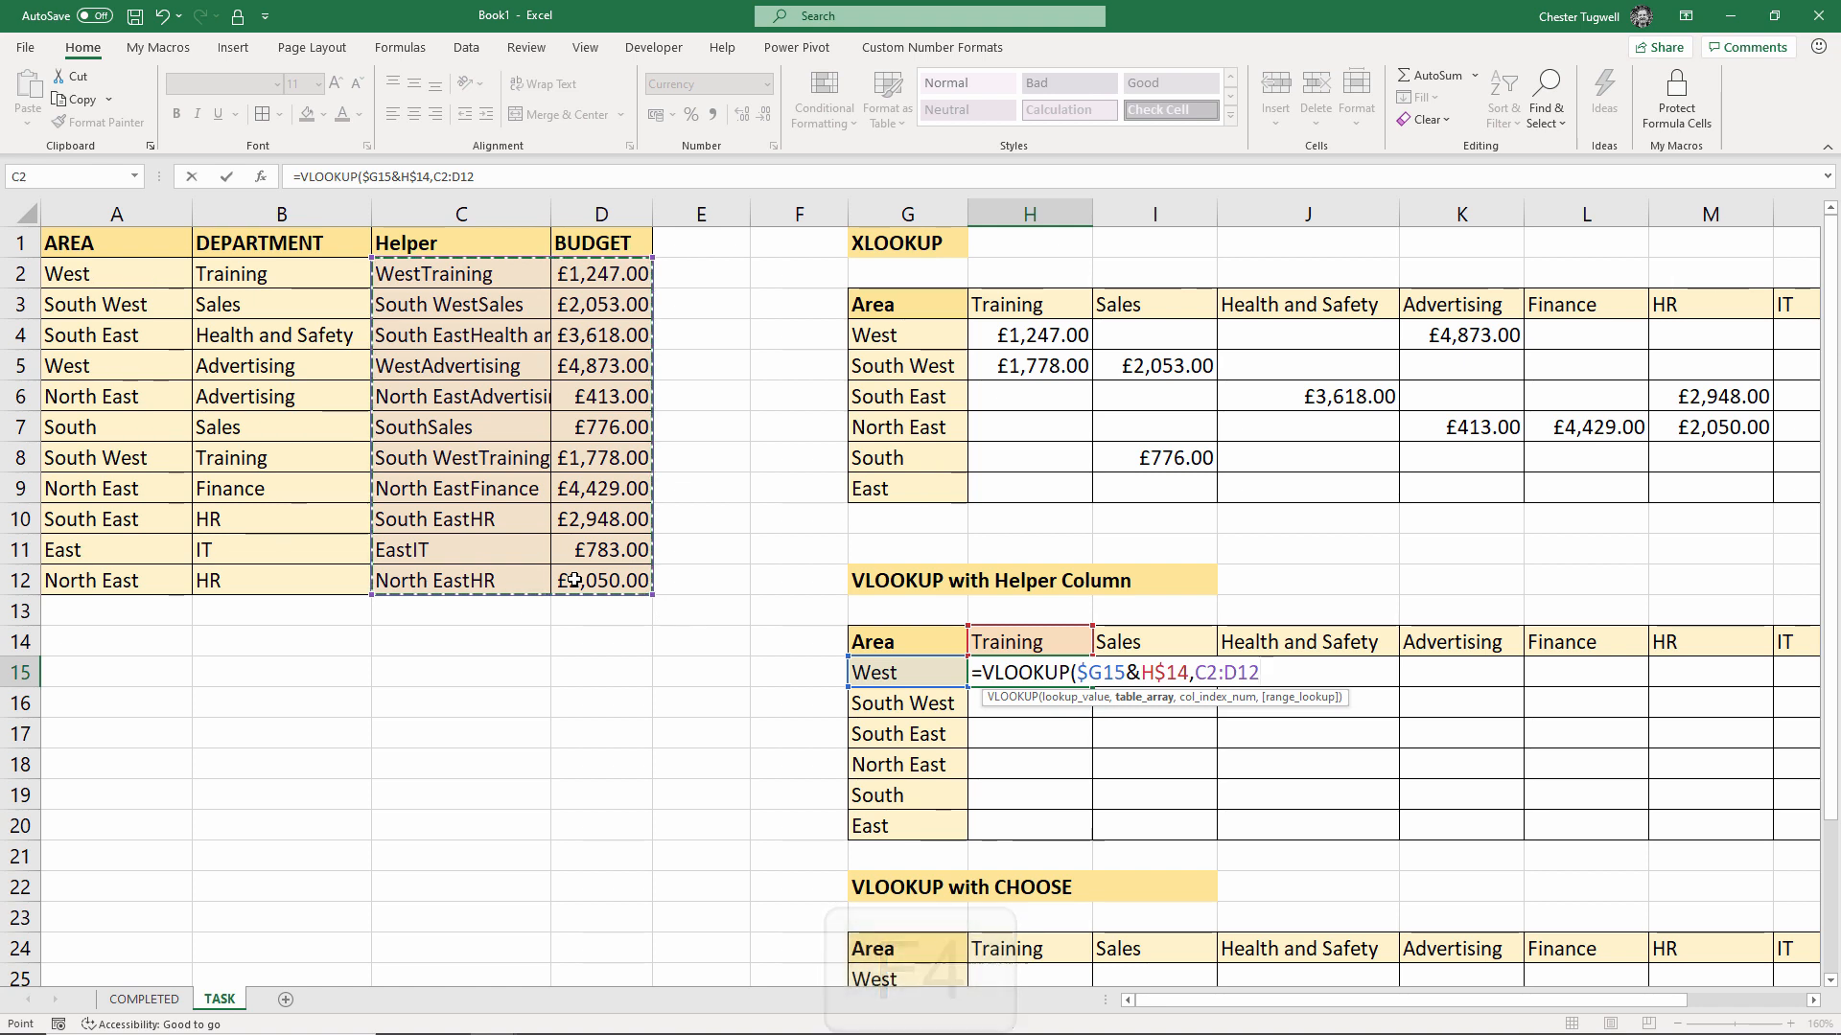
pyautogui.press('F4')
pyautogui.write(',')
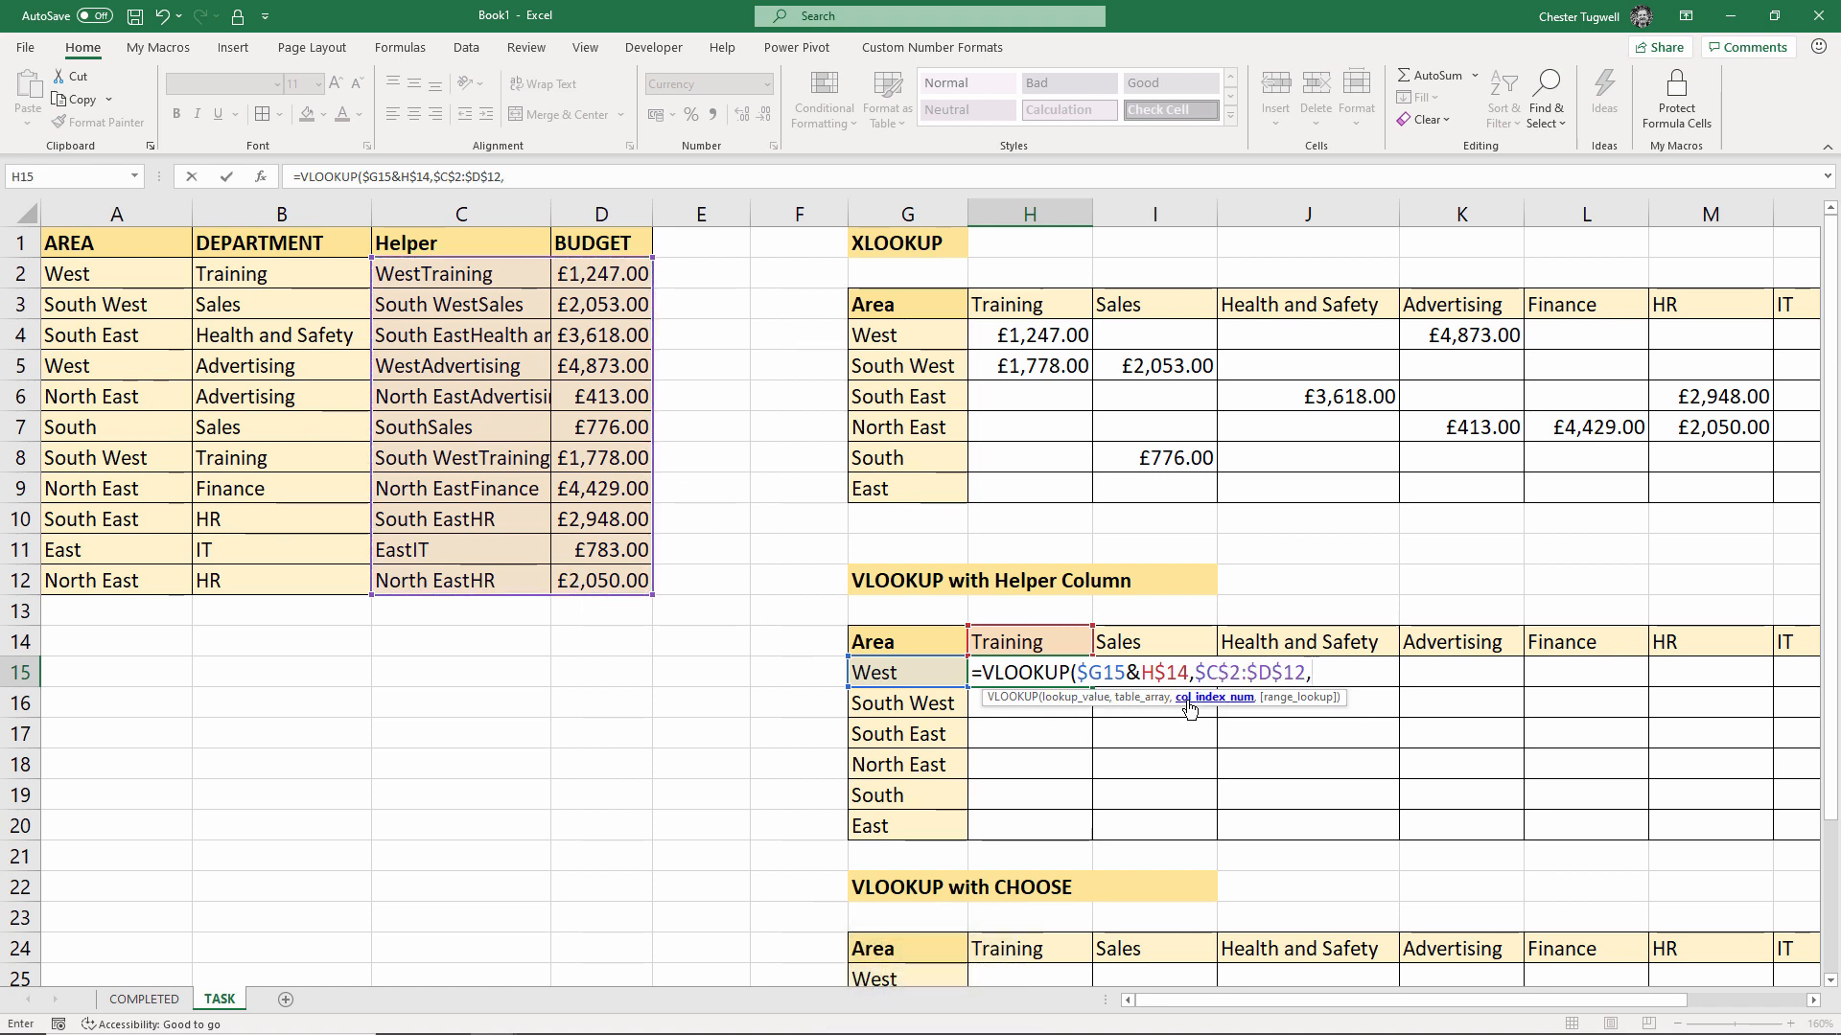
pyautogui.write('2')
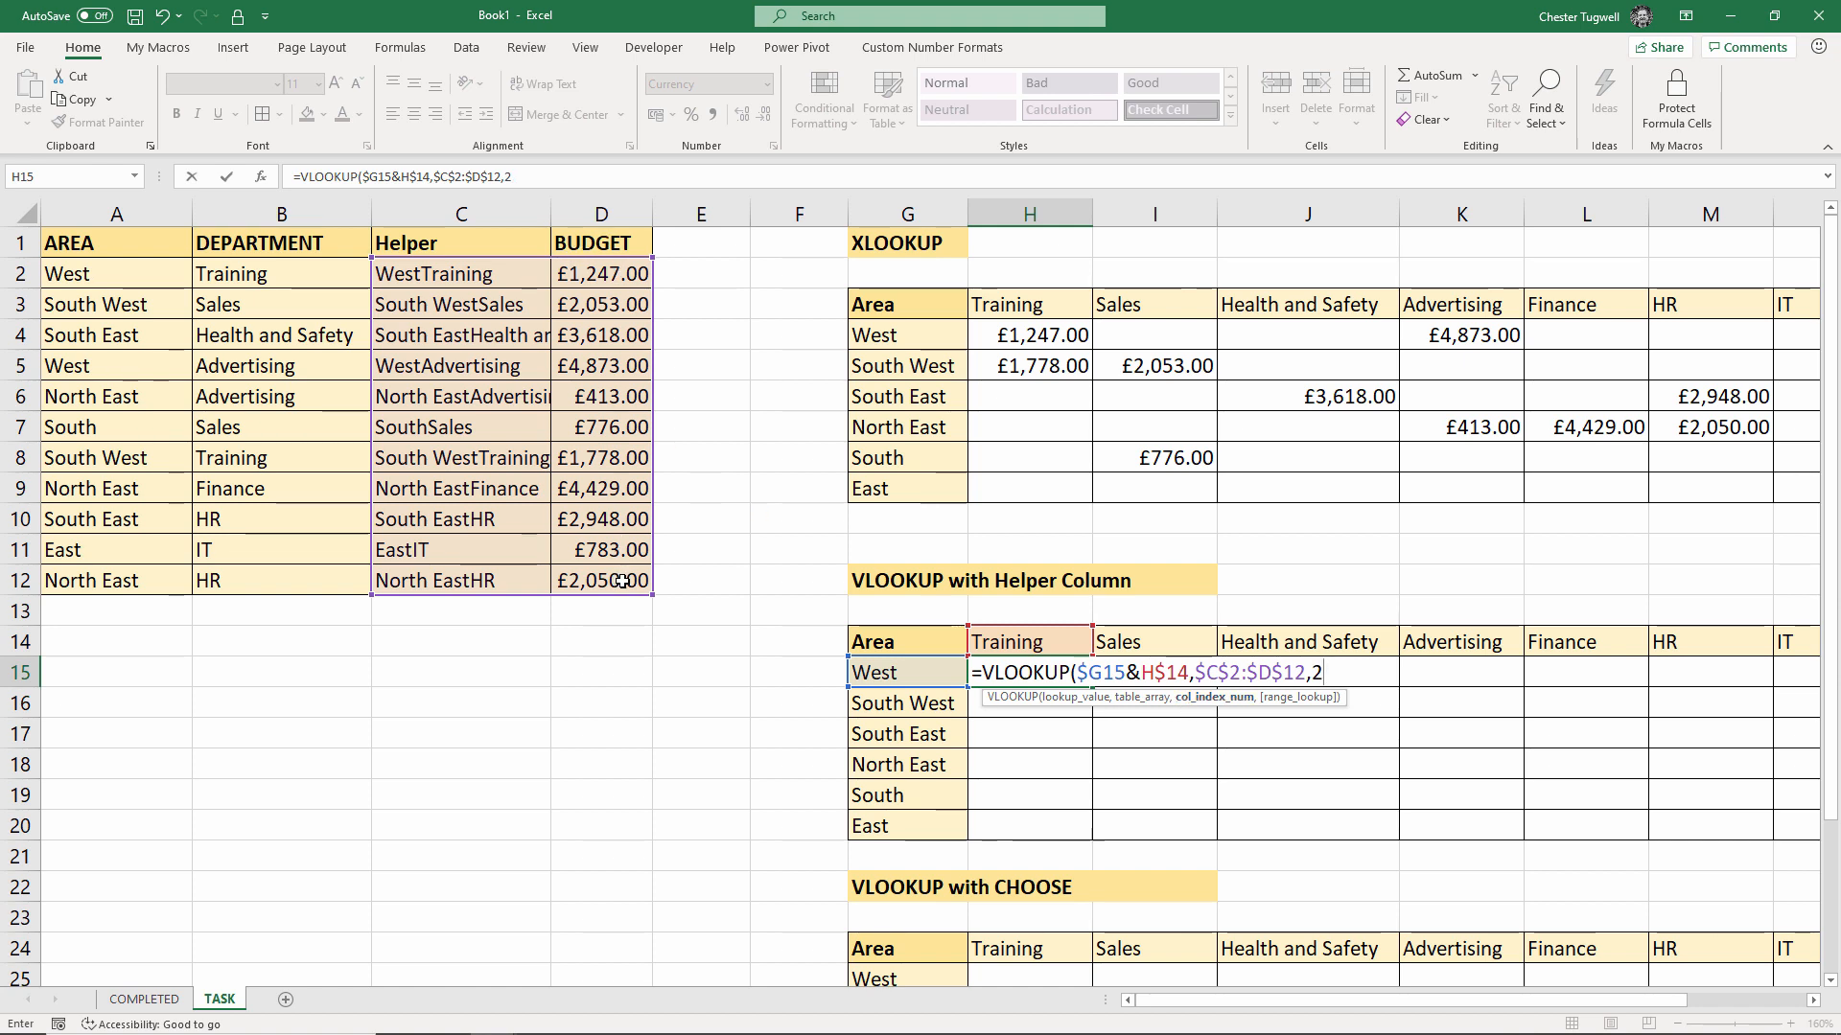
pyautogui.write(',0)')
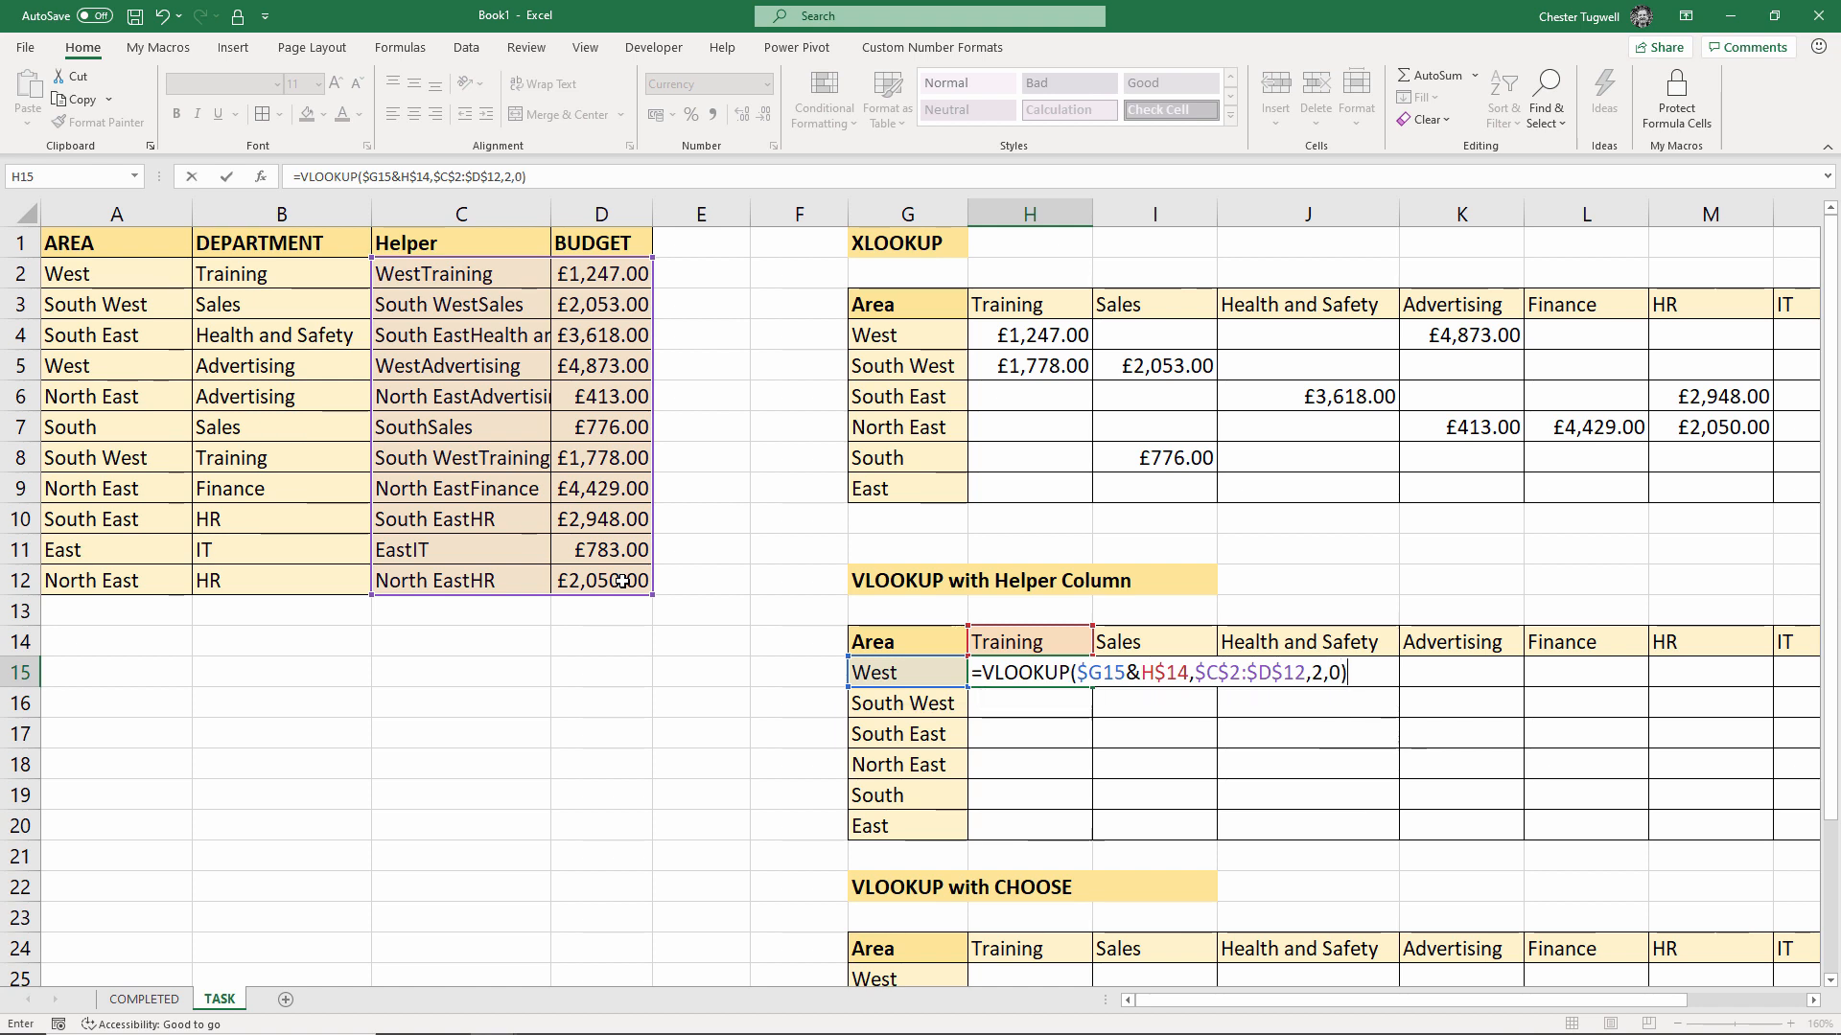
pyautogui.press('Return')
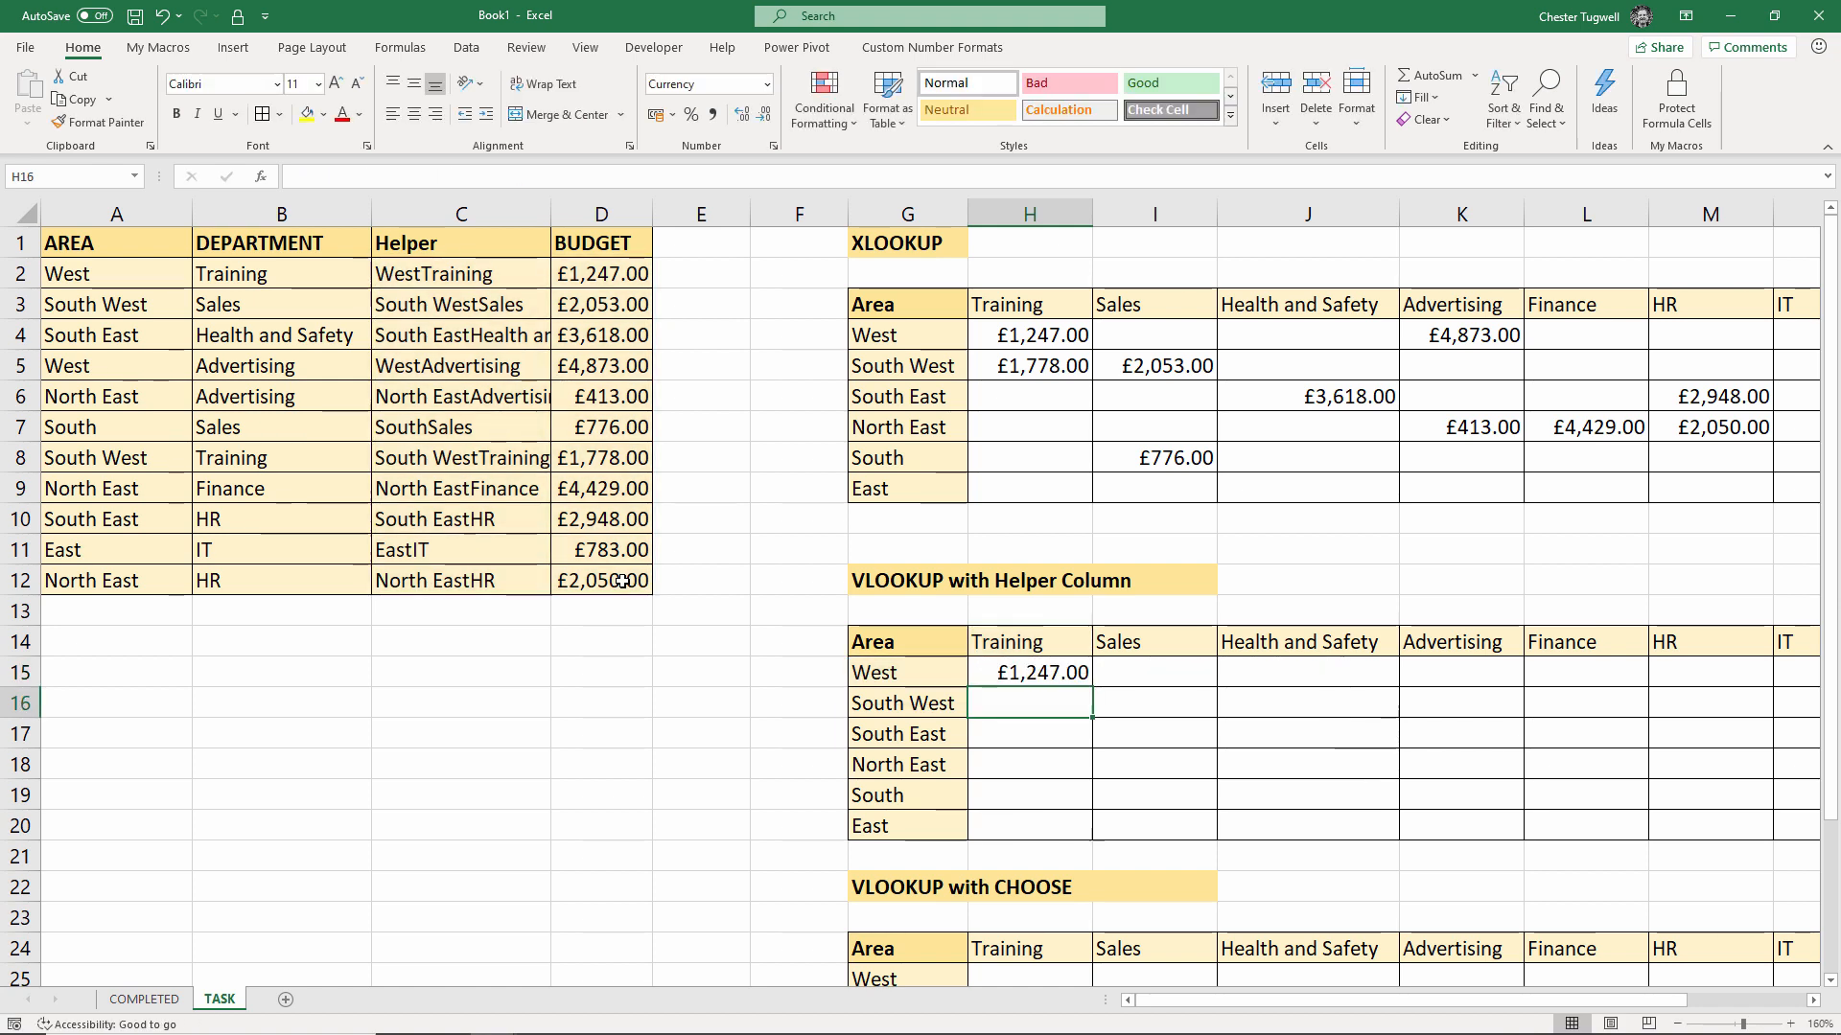
pyautogui.click(1082, 682)
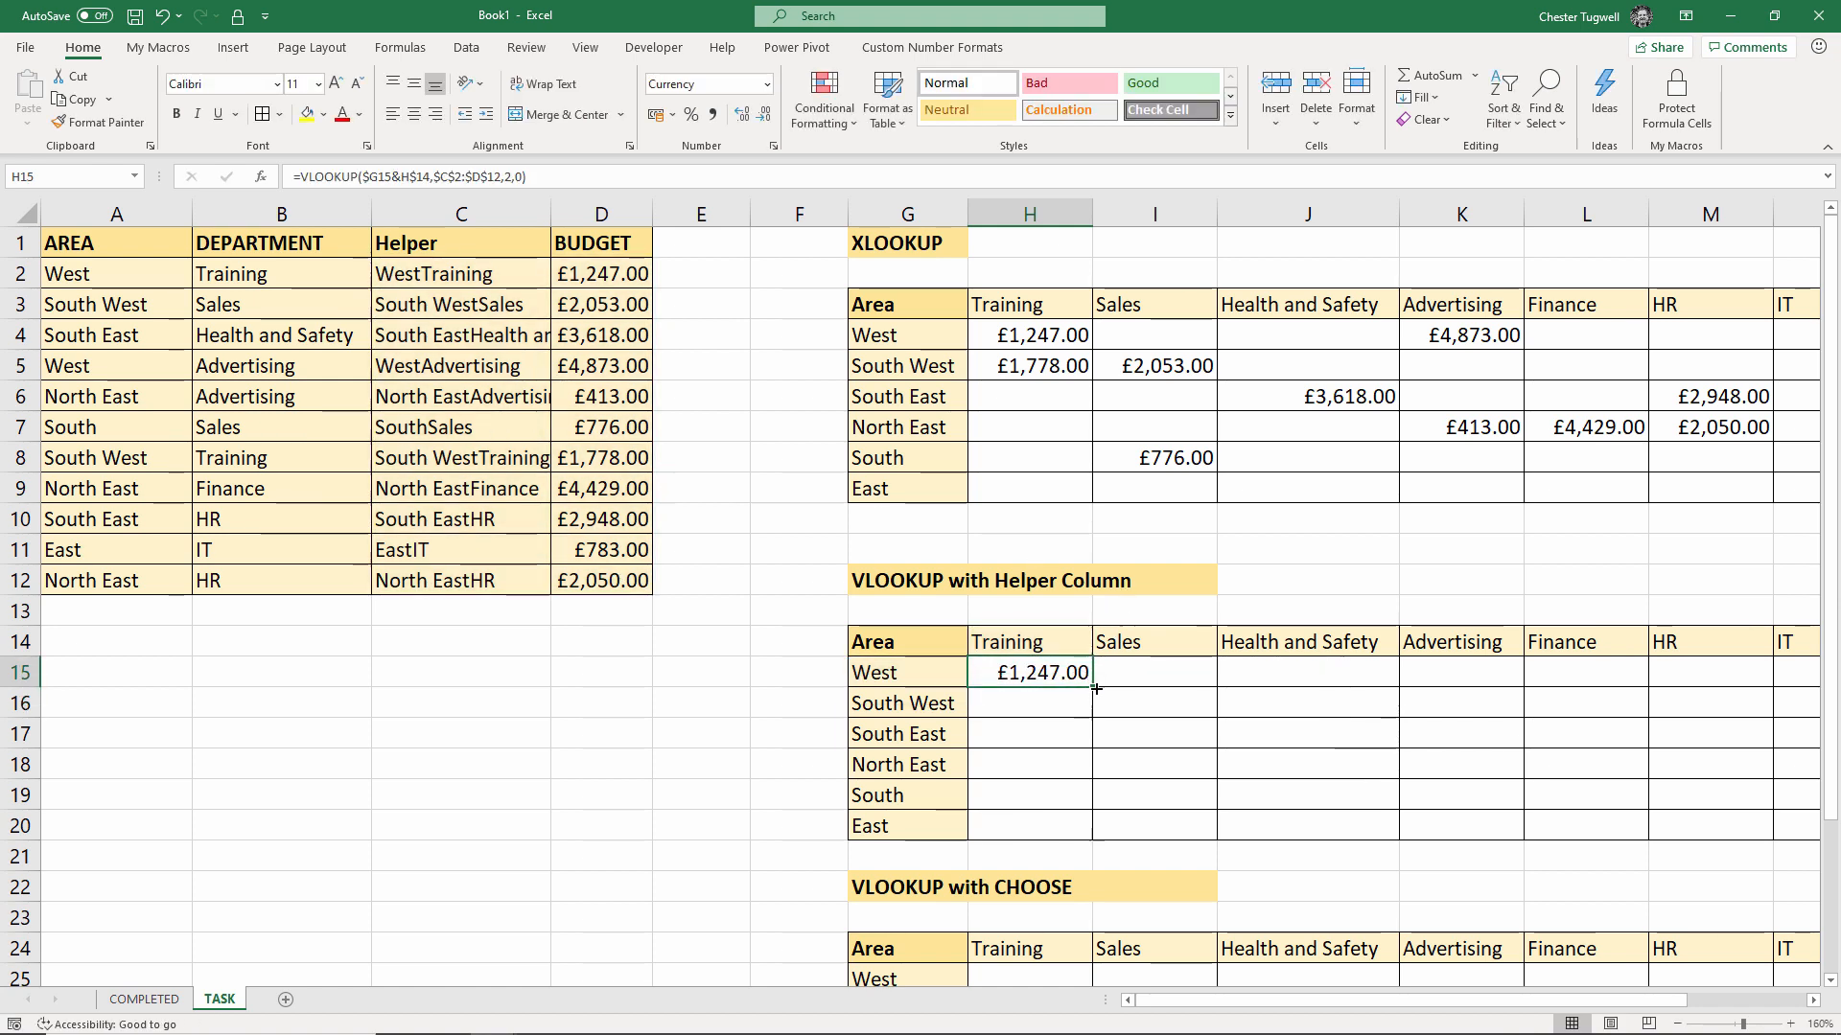
# Copy the H15 lookup down to H20: £1,778.00 for South West, #N/A elsewhere
pyautogui.moveTo(1091, 687); pyautogui.dragTo(1093, 844)
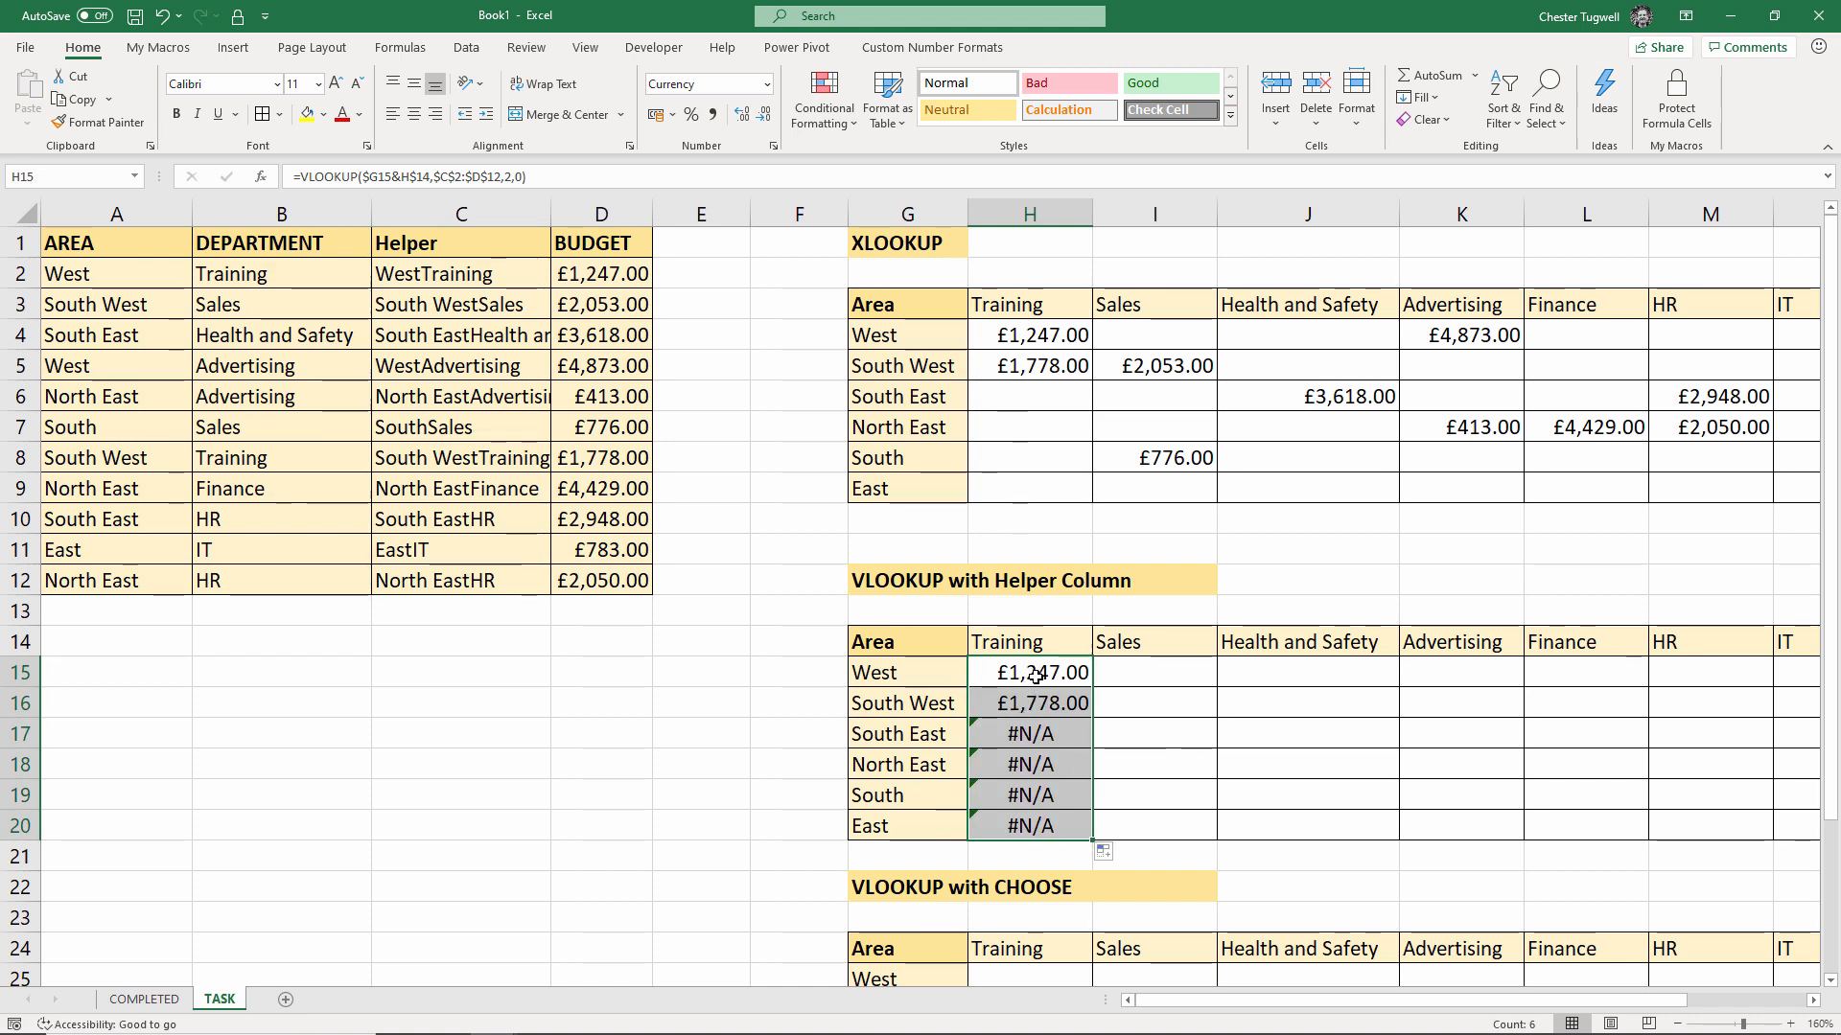
pyautogui.doubleClick(987, 674)
pyautogui.click(987, 674)
# Wrap the H15 VLOOKUP in IFNA(...,"") so unmatched lookups show blank
pyautogui.write('IF')
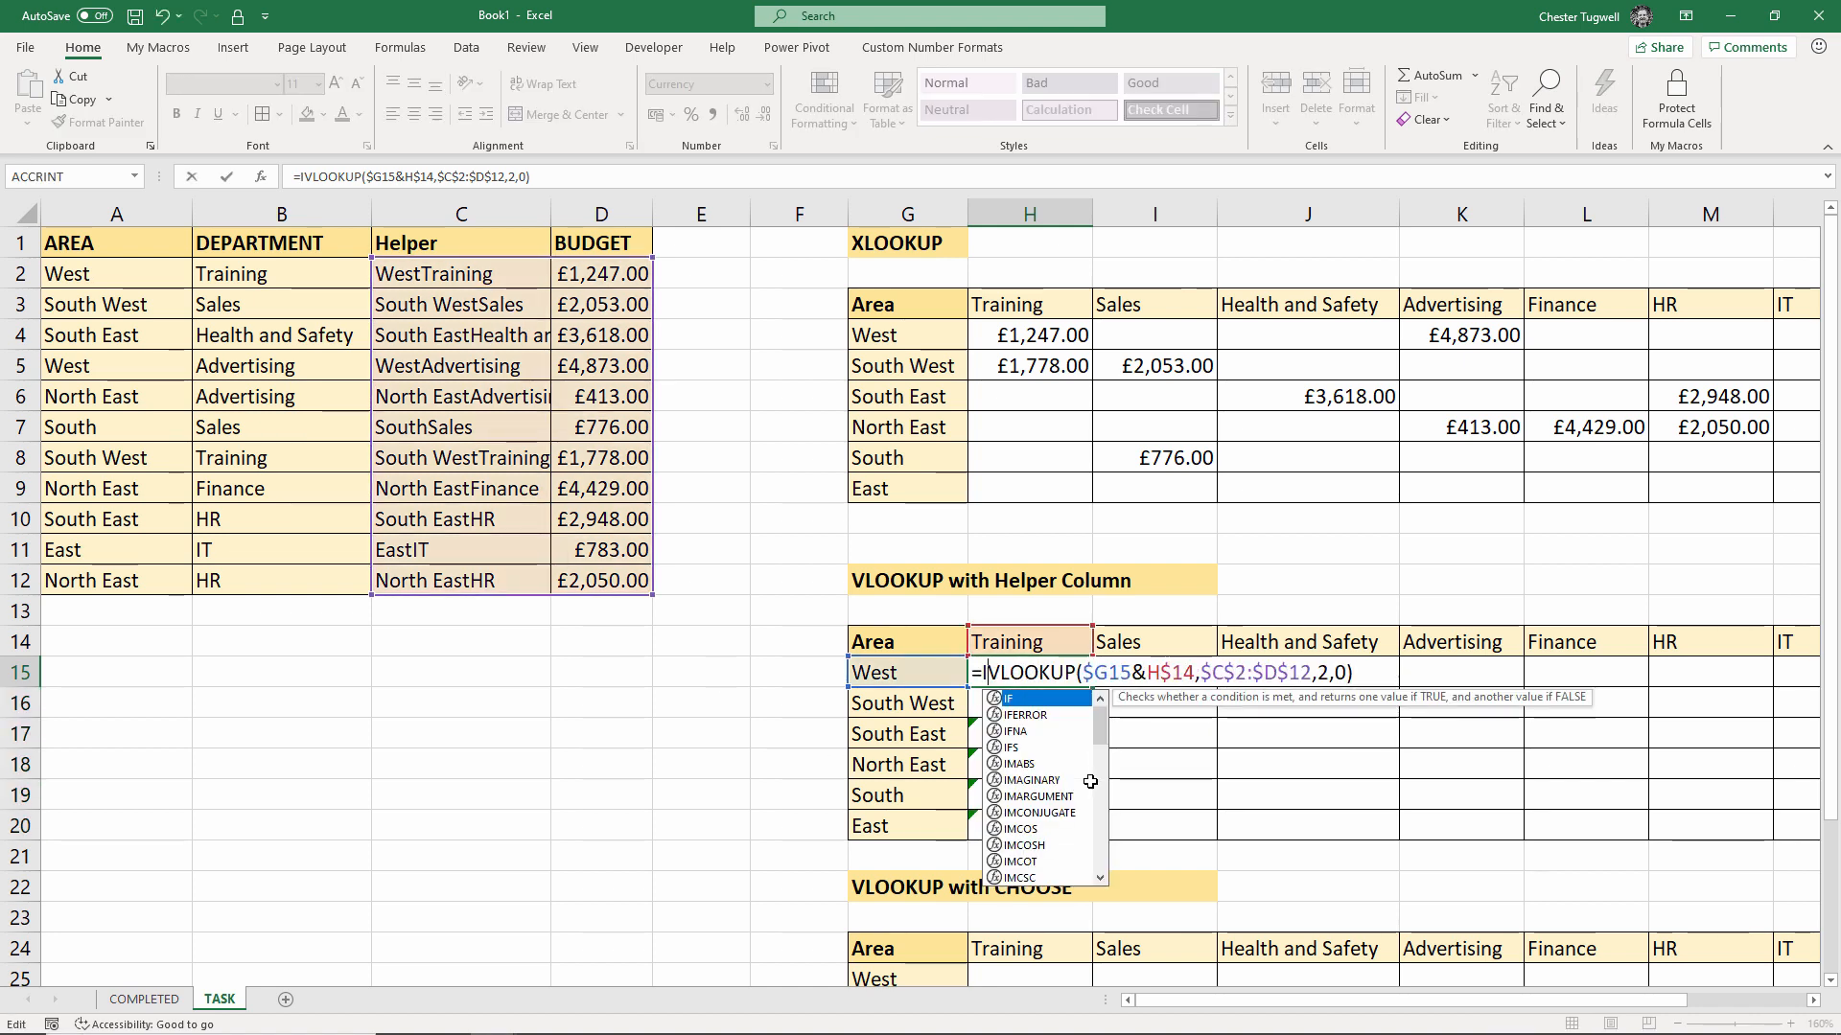
pyautogui.write('NA(')
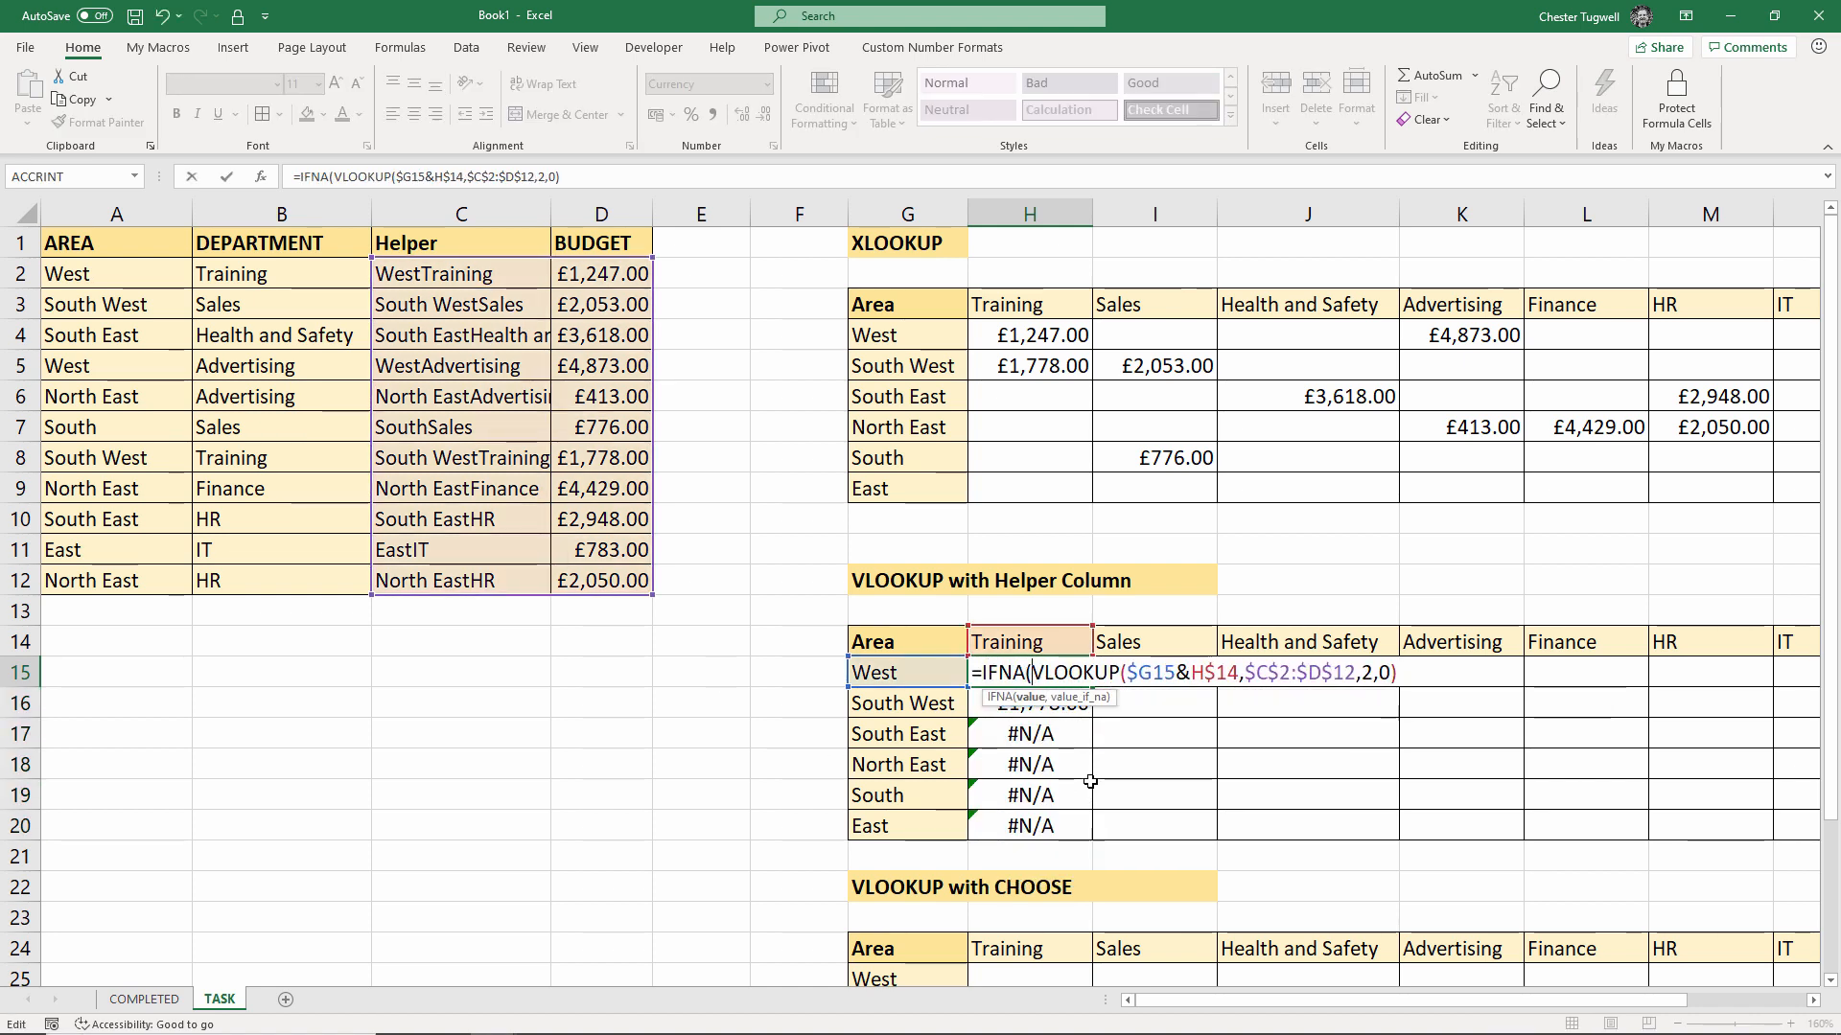
pyautogui.click(1029, 697)
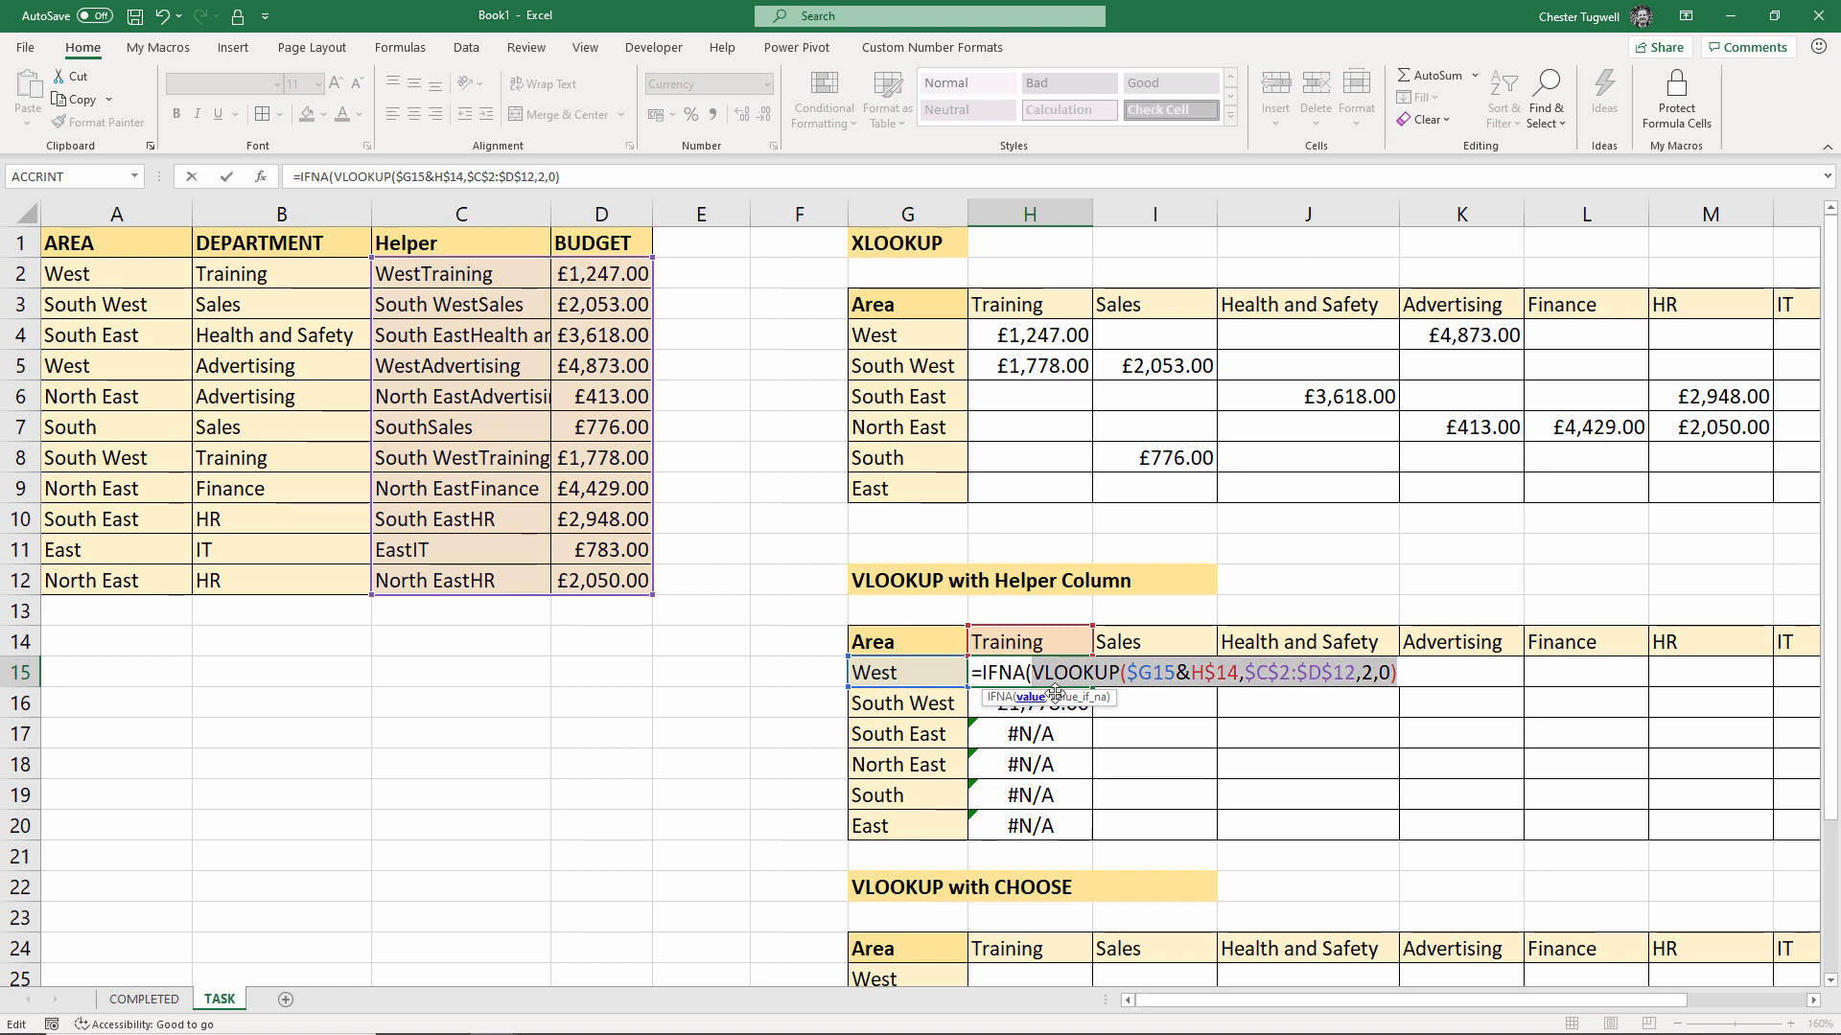
pyautogui.click(1398, 671)
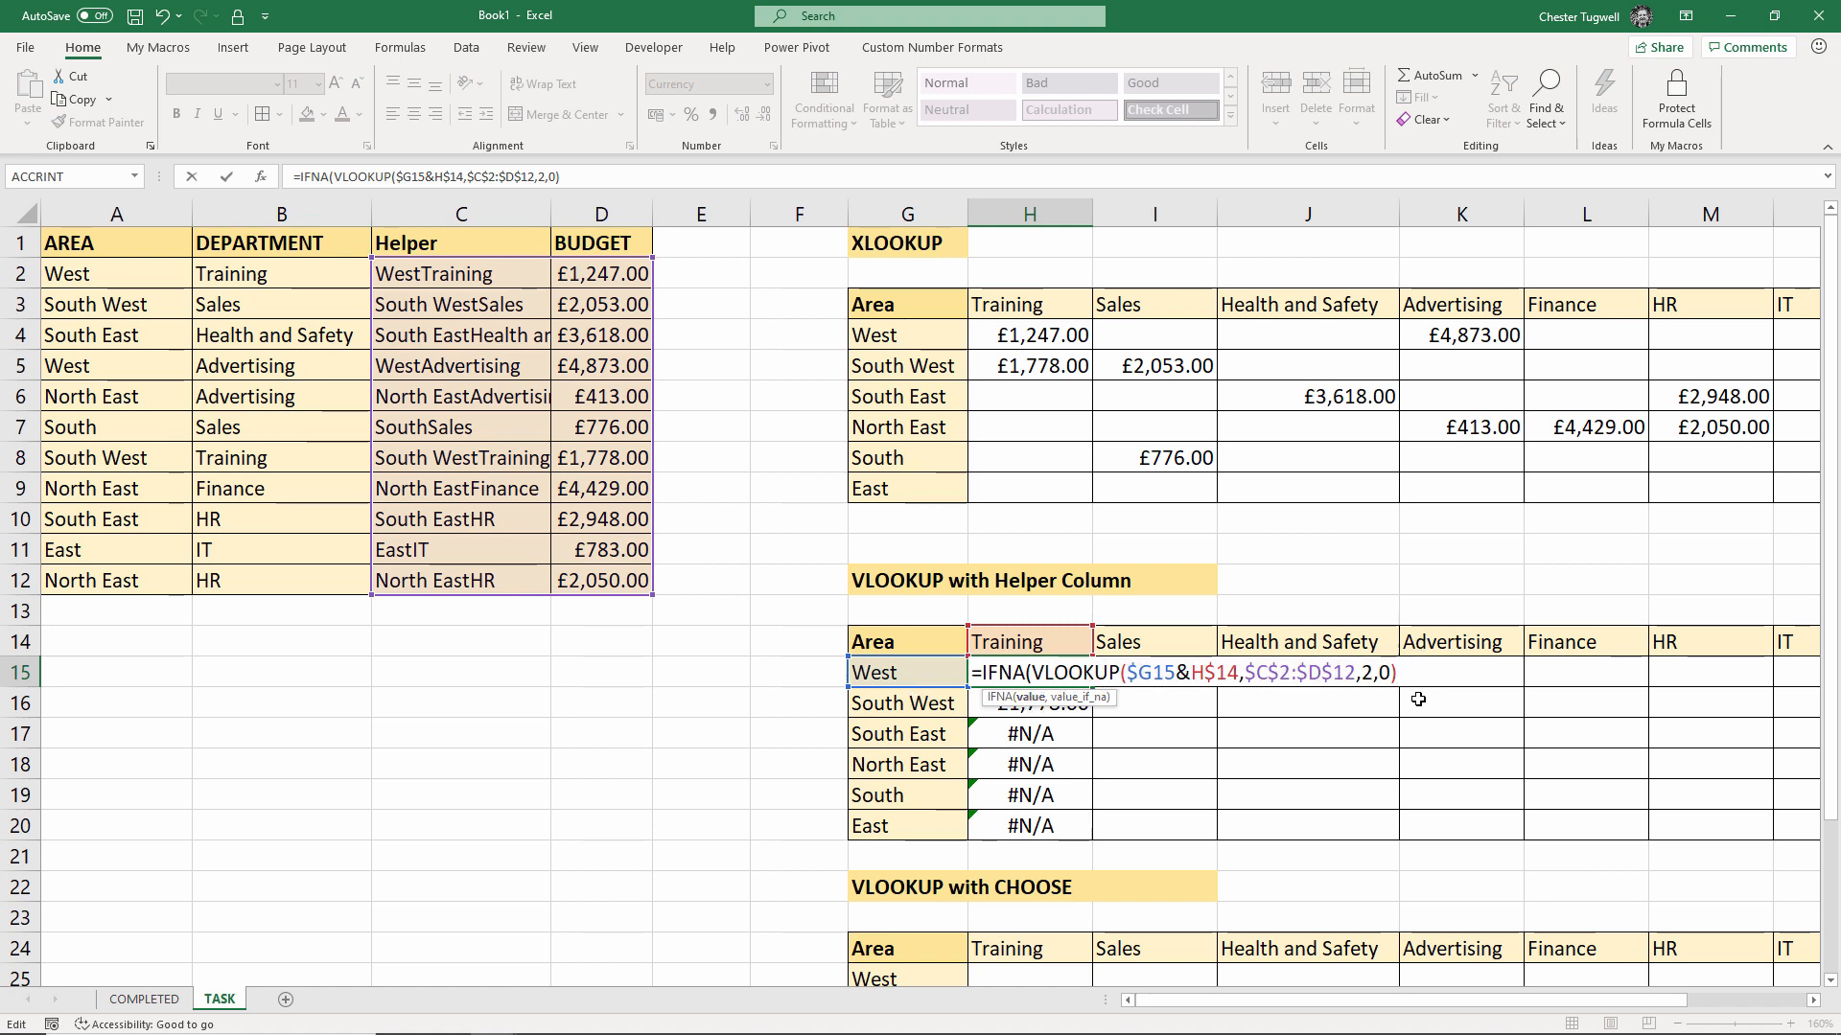
pyautogui.write(',""')
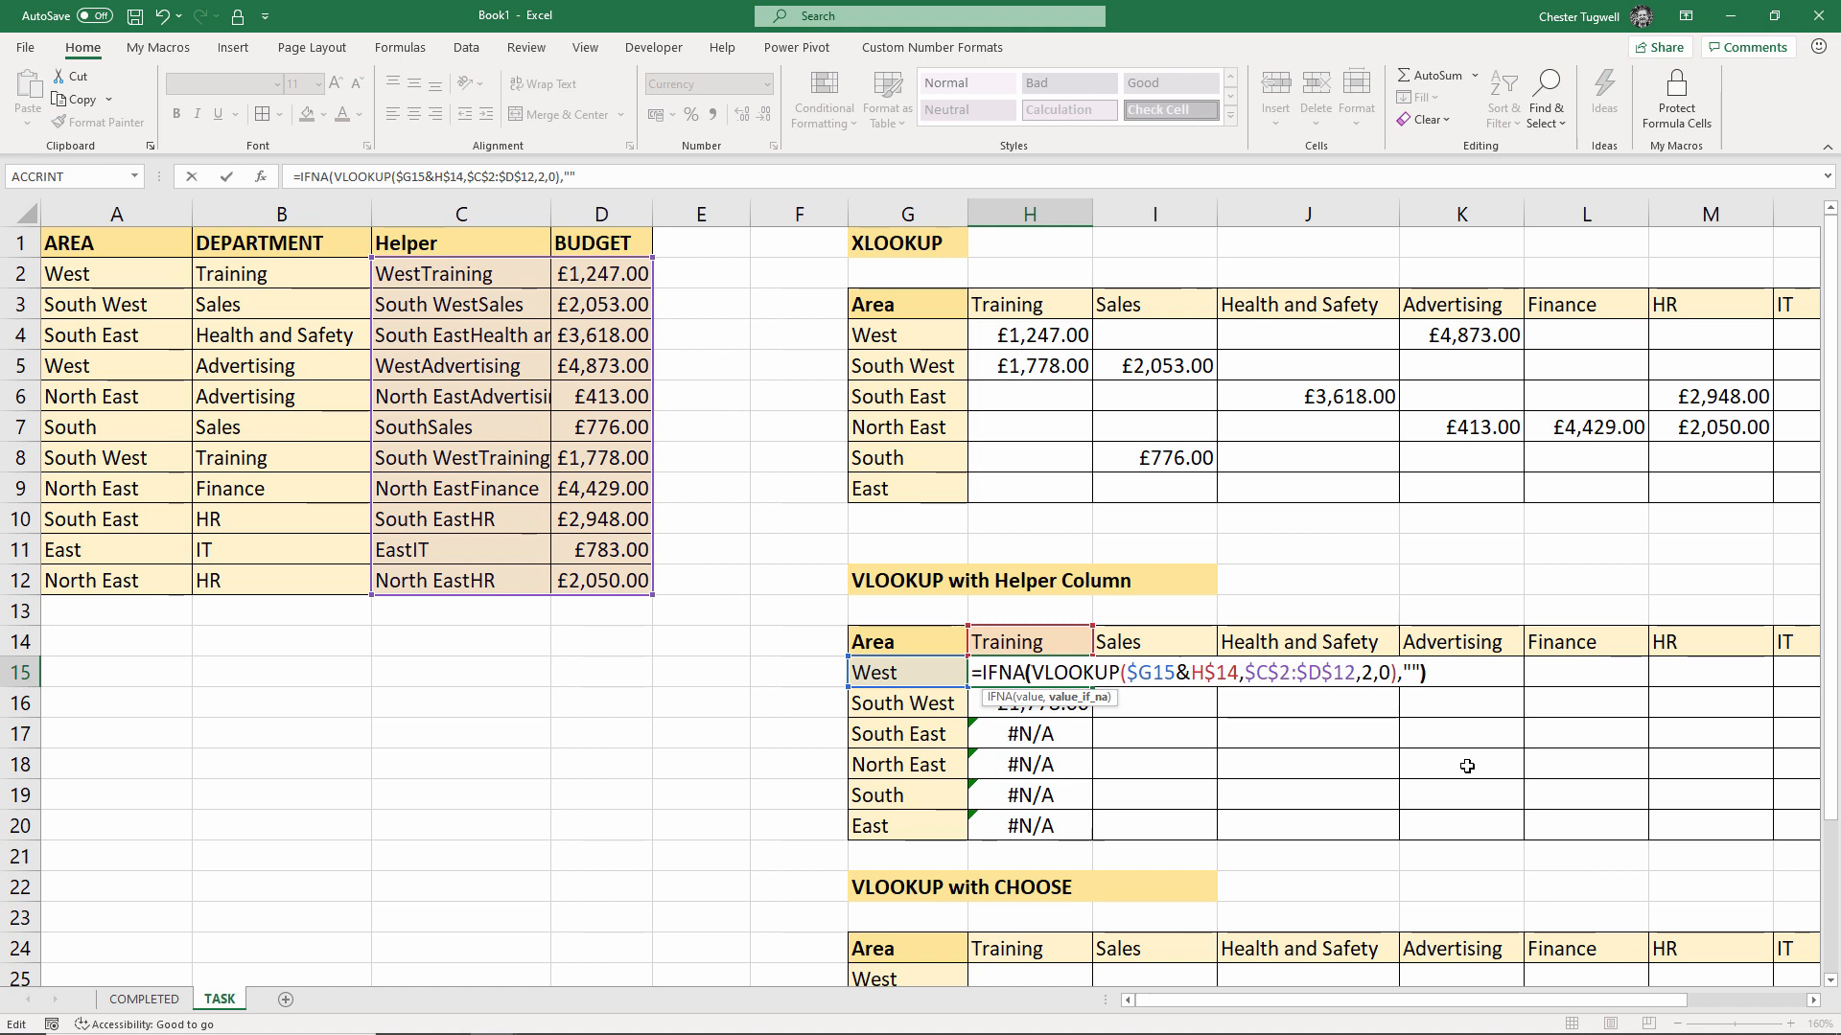
pyautogui.write(')')
pyautogui.press('Return')
# Fill the IFNA lookup across the helper grid to the East row and IT column
pyautogui.click(1084, 676)
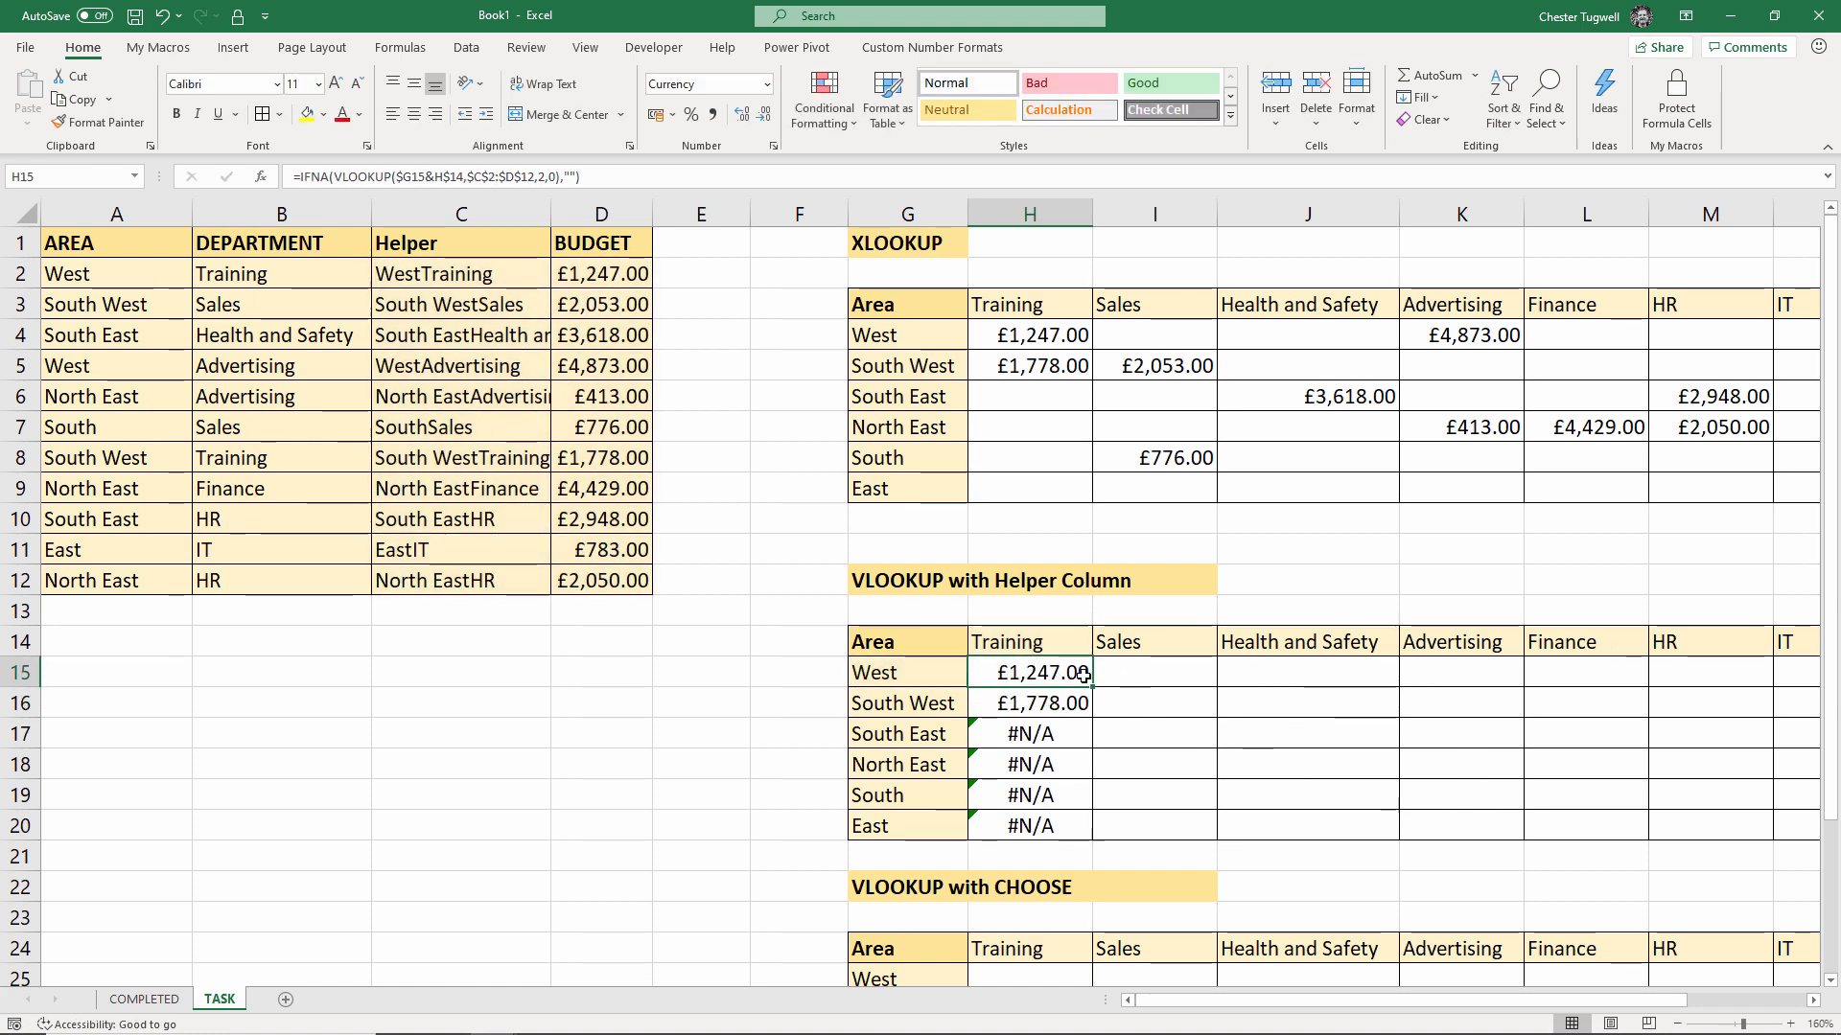
pyautogui.moveTo(1084, 676); pyautogui.dragTo(1555, 865)
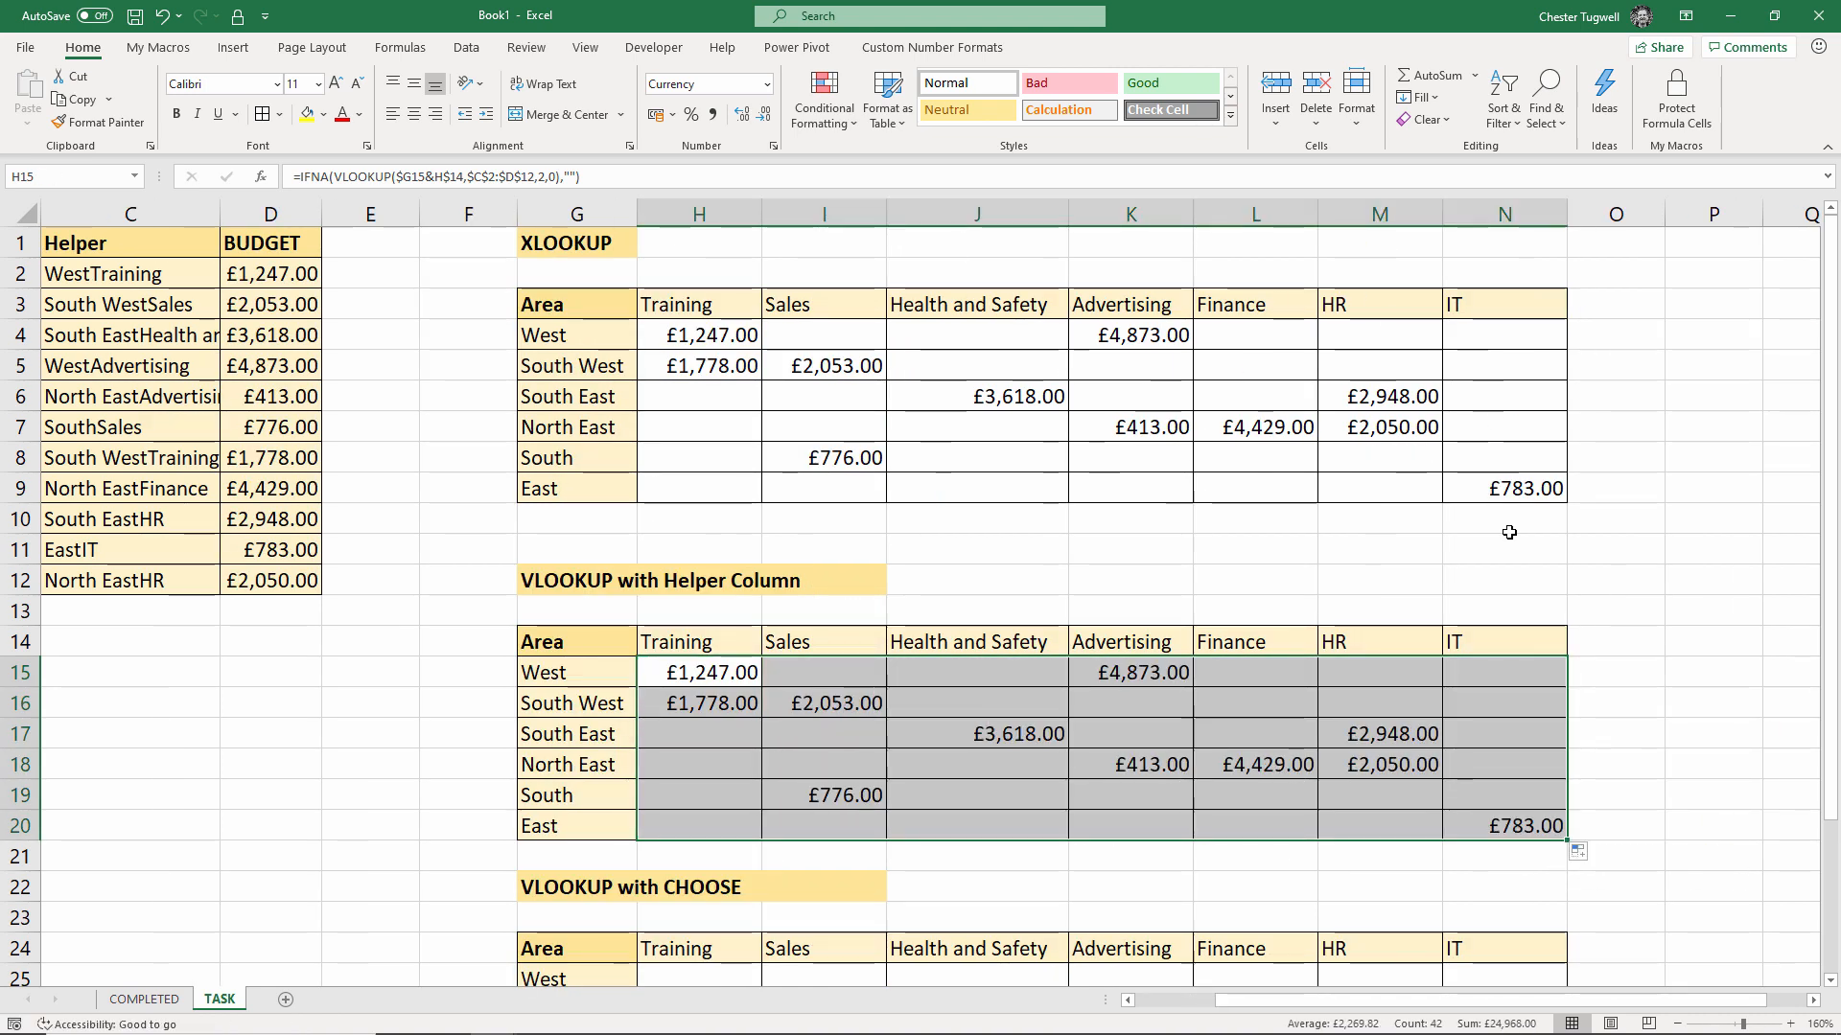
pyautogui.hotkey('shift', 'Left')
pyautogui.hotkey('shift', 'Up')
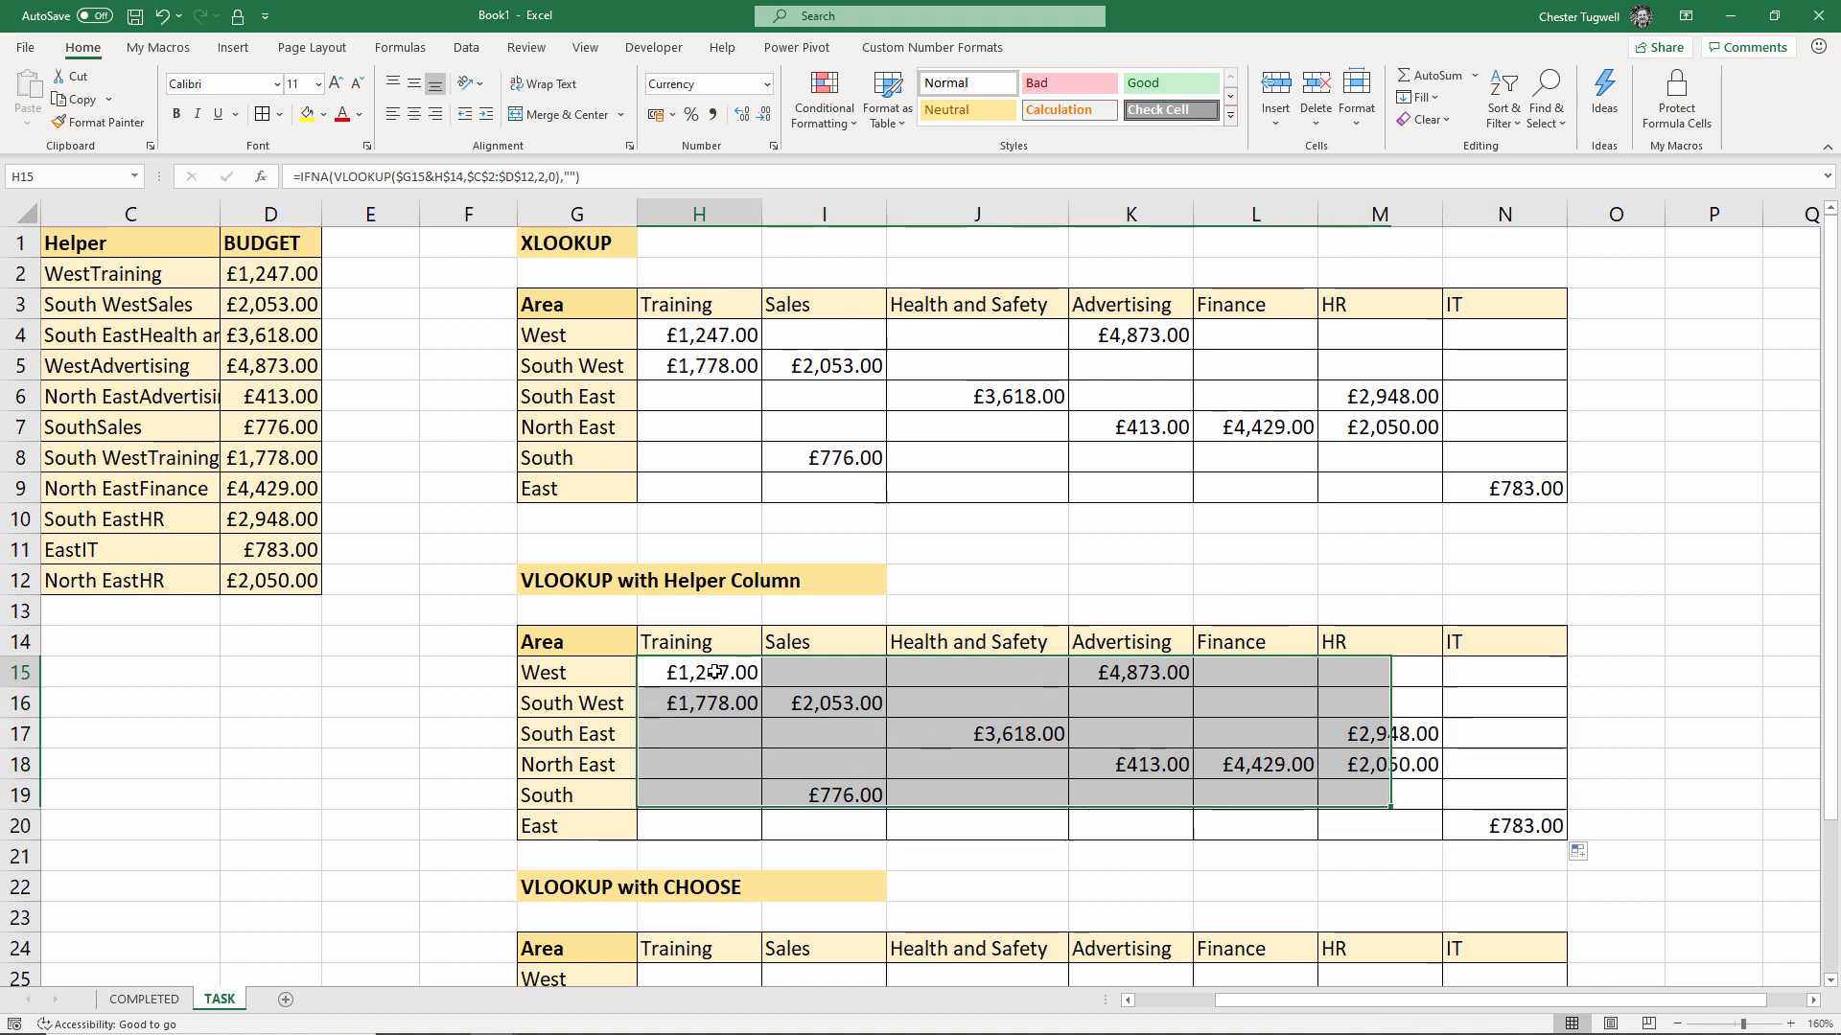
pyautogui.doubleClick(714, 672)
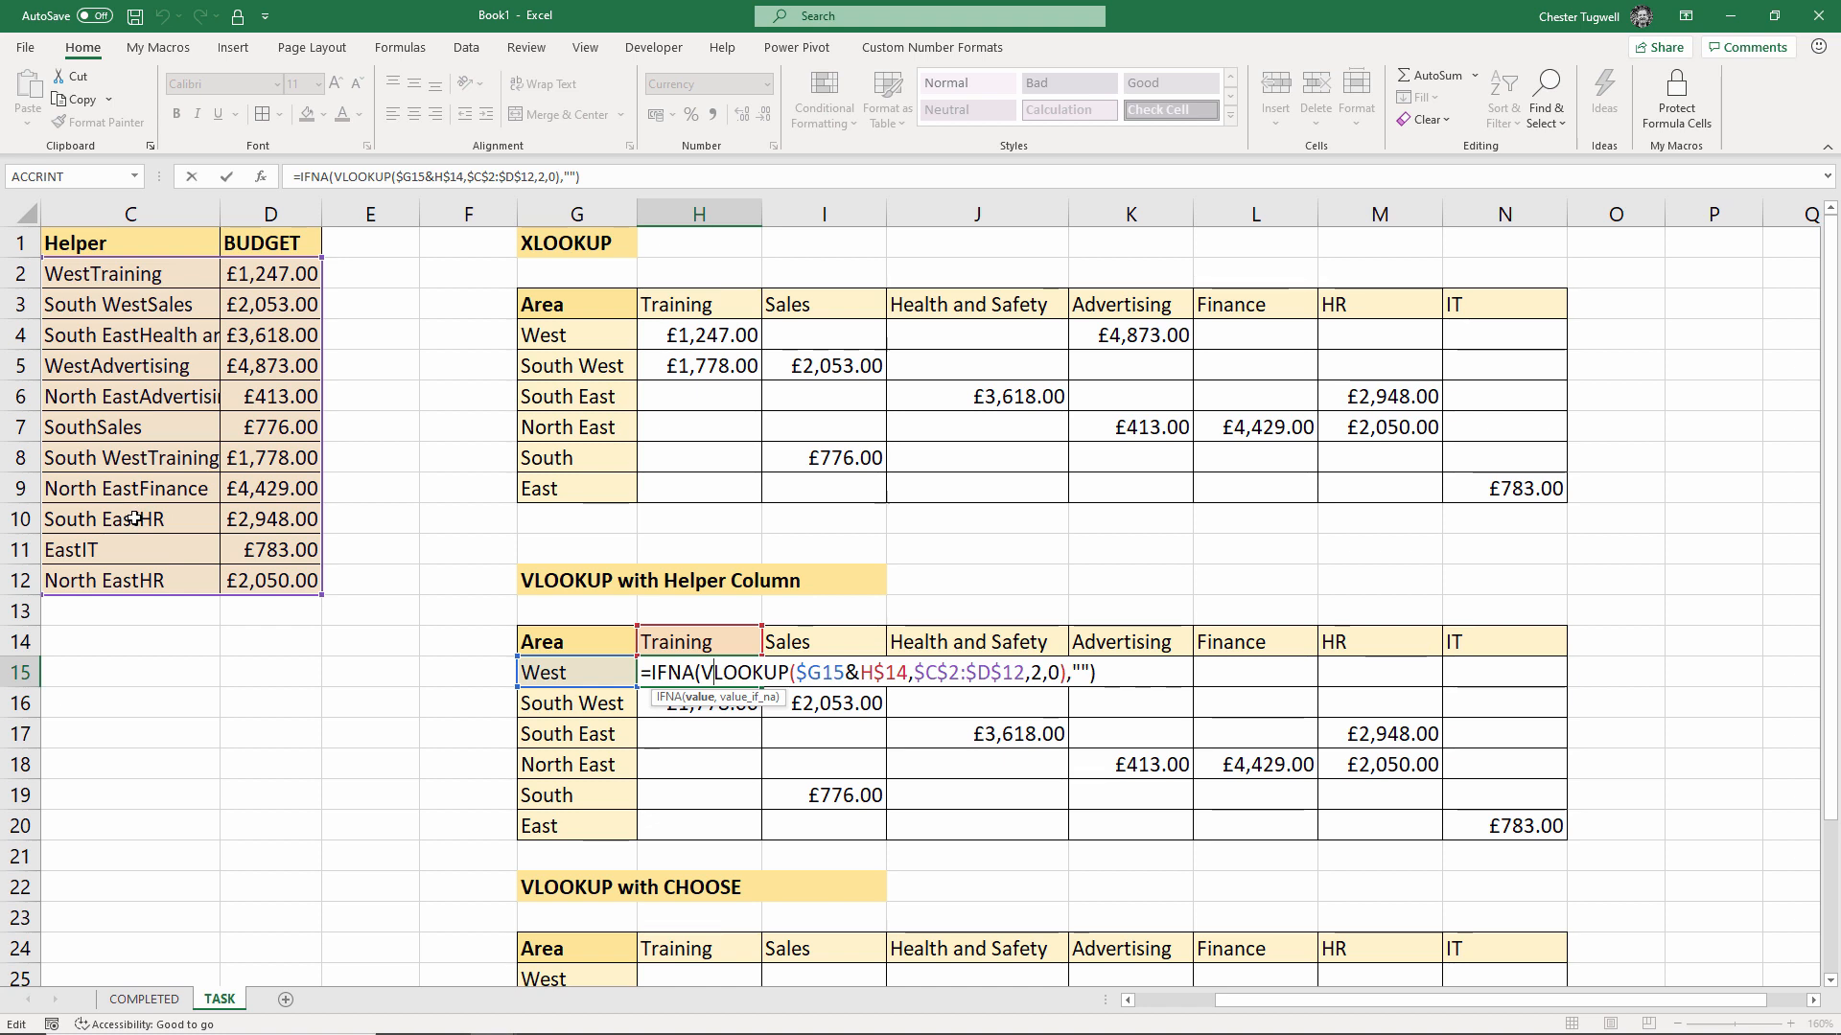
pyautogui.press('Escape')
pyautogui.doubleClick(683, 334)
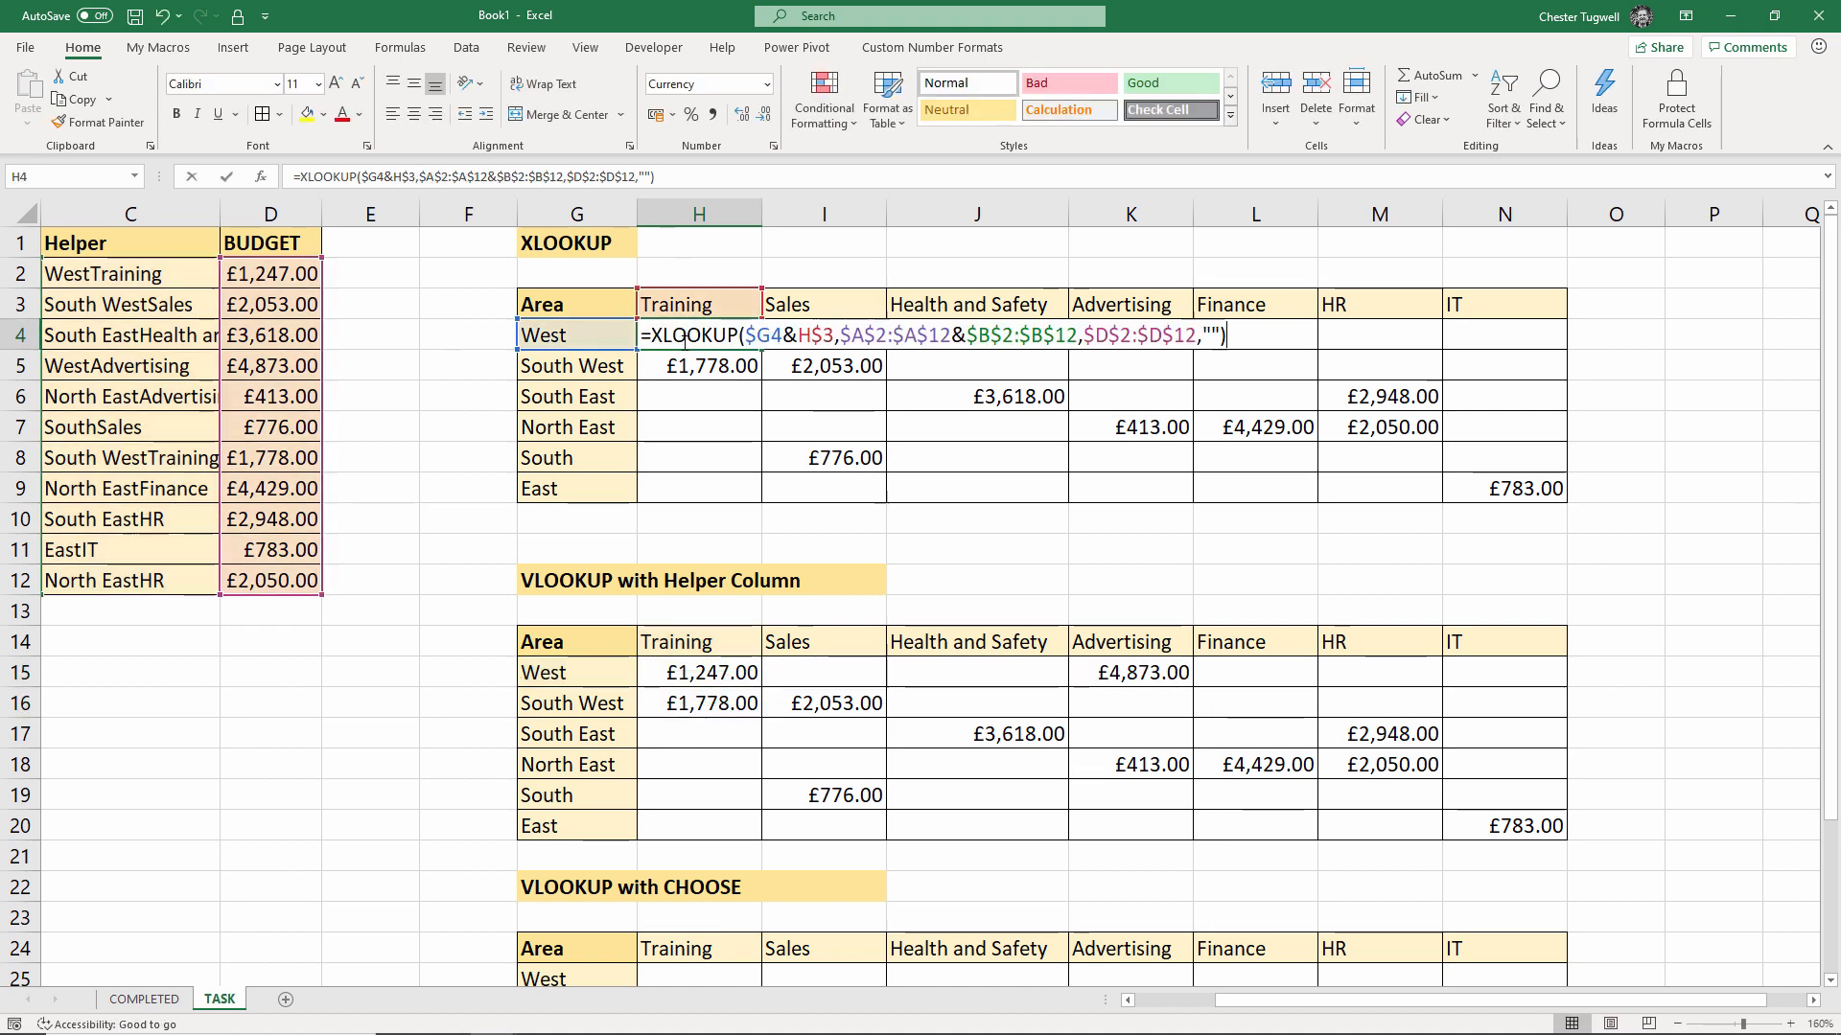
pyautogui.press('Return')
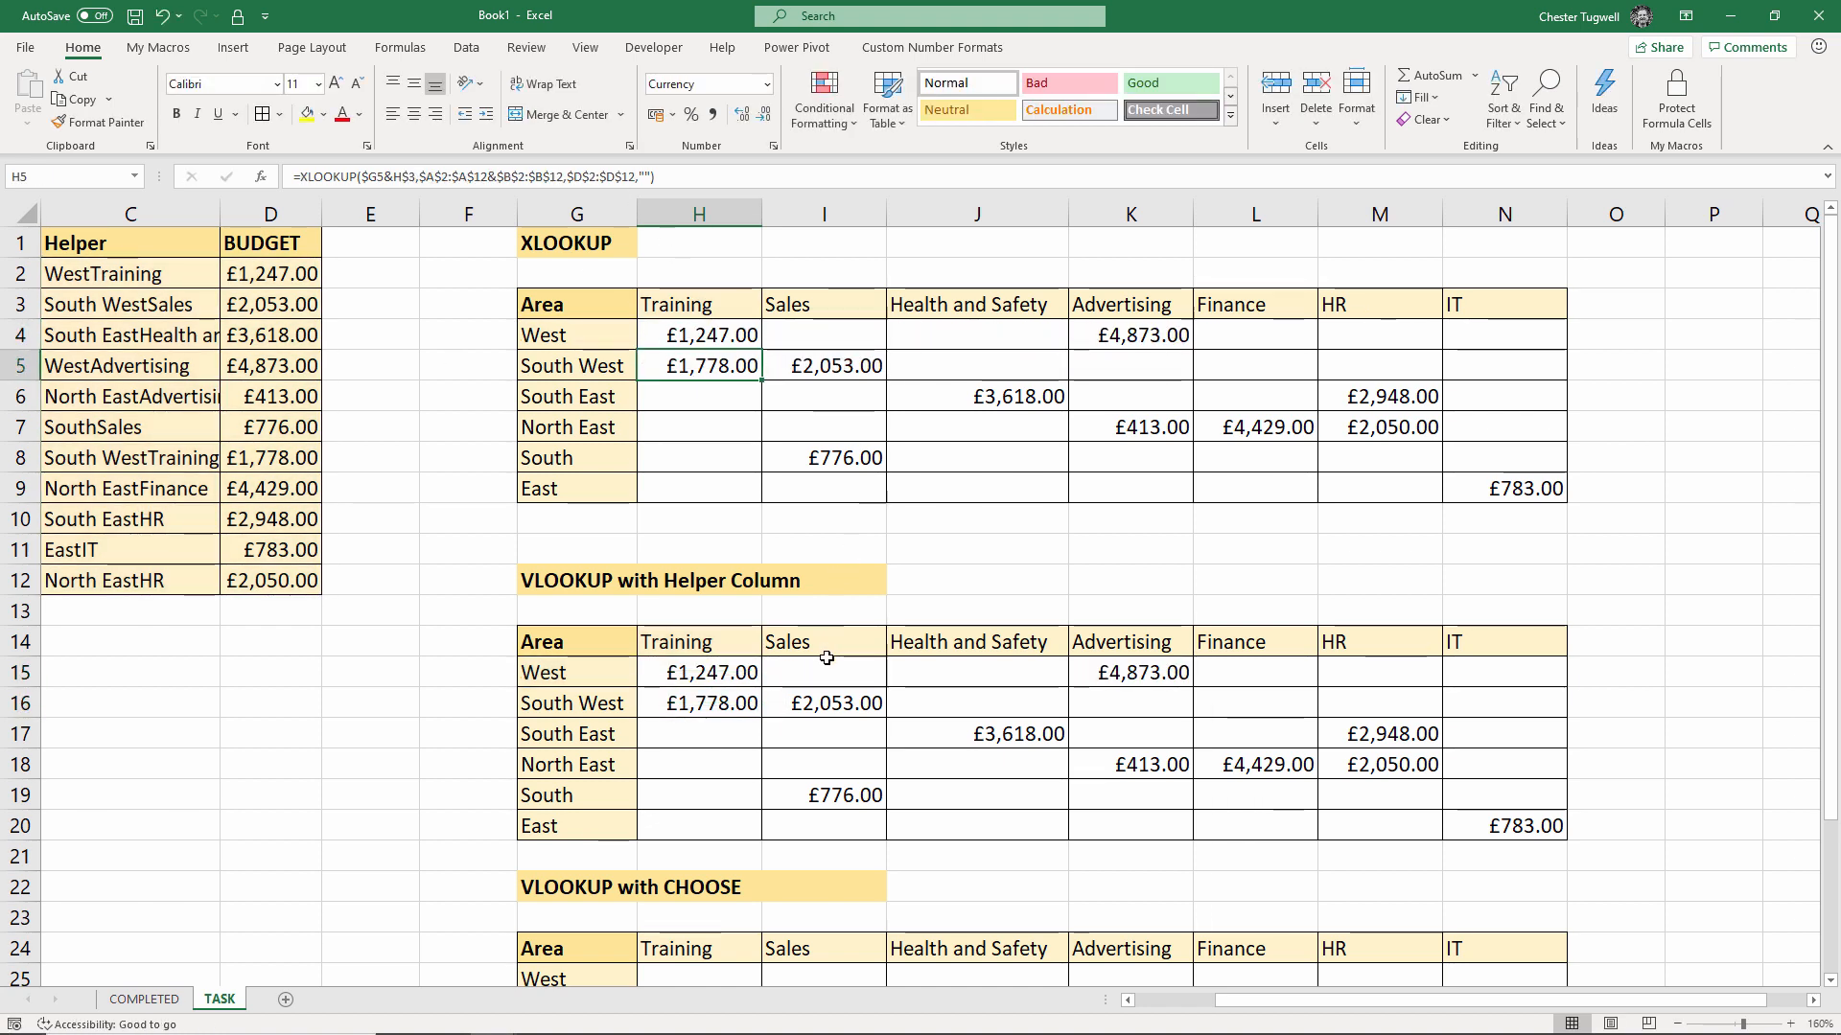
pyautogui.scroll(-3, 822, 537)
pyautogui.moveTo(1356, 1012); pyautogui.dragTo(1323, 1011)
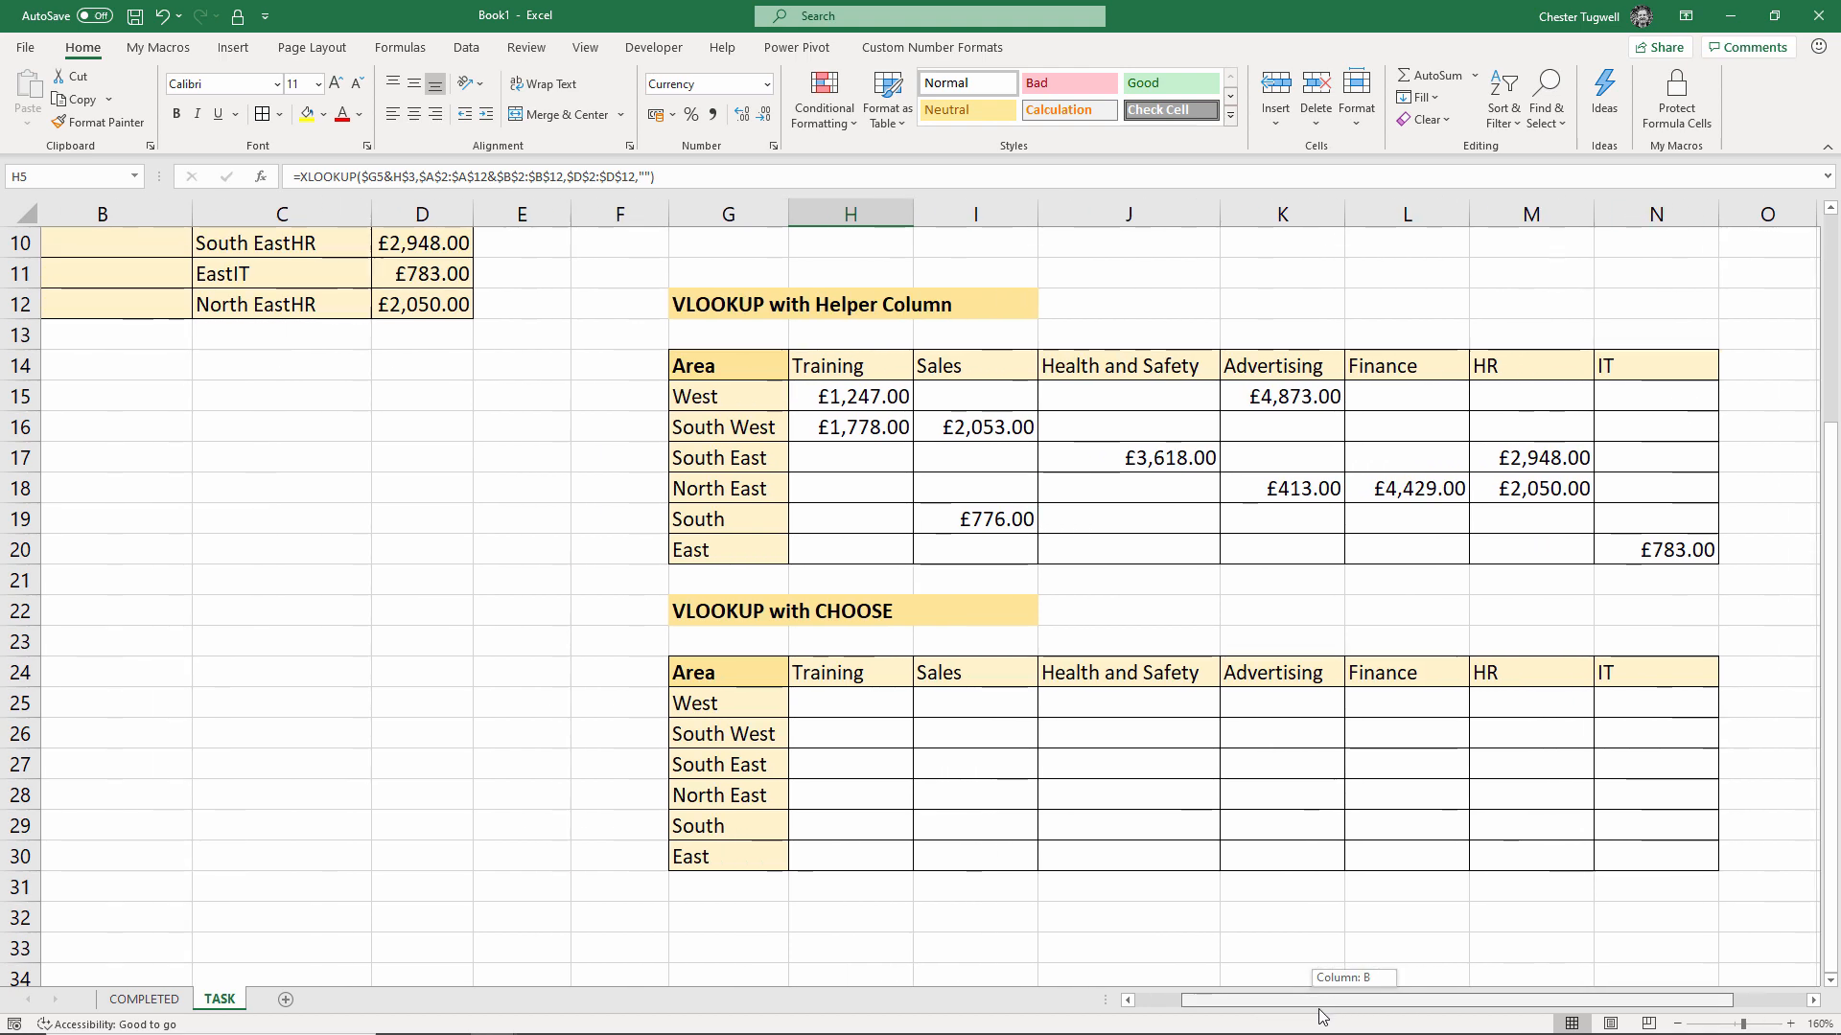
pyautogui.scroll(3, 538, 686)
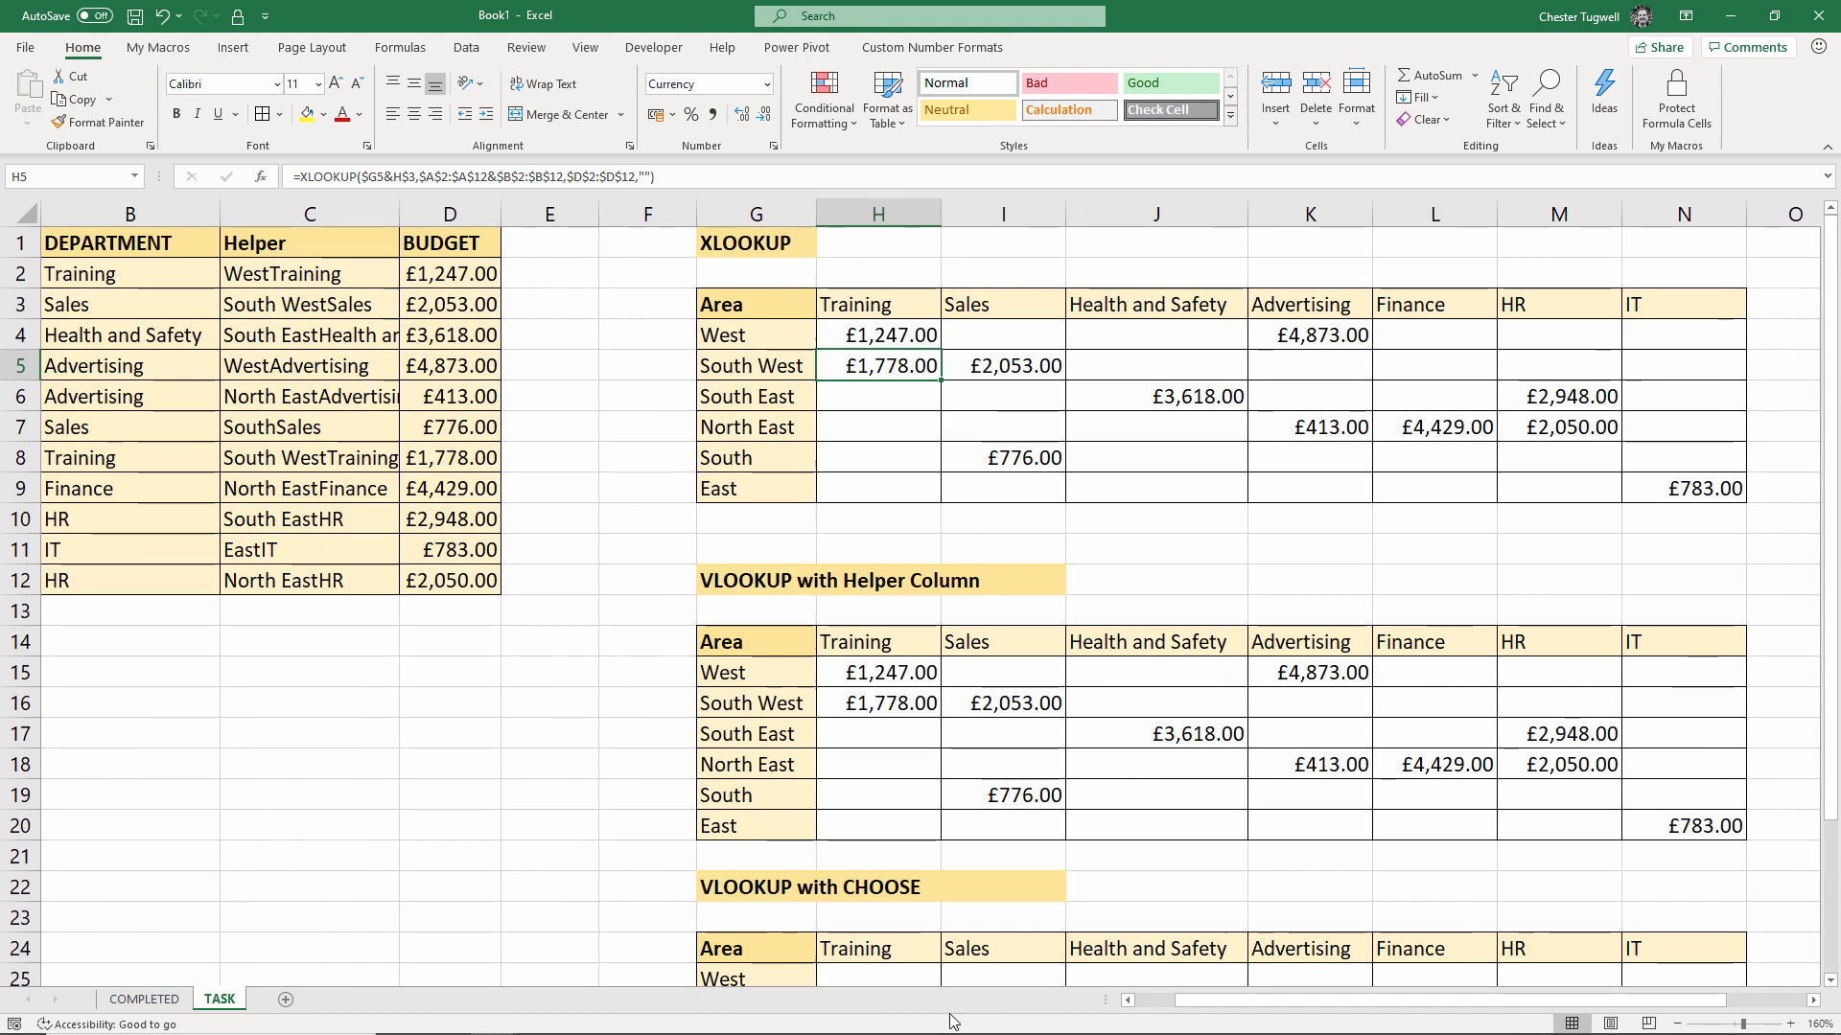
pyautogui.moveTo(1198, 1002); pyautogui.dragTo(1157, 1002)
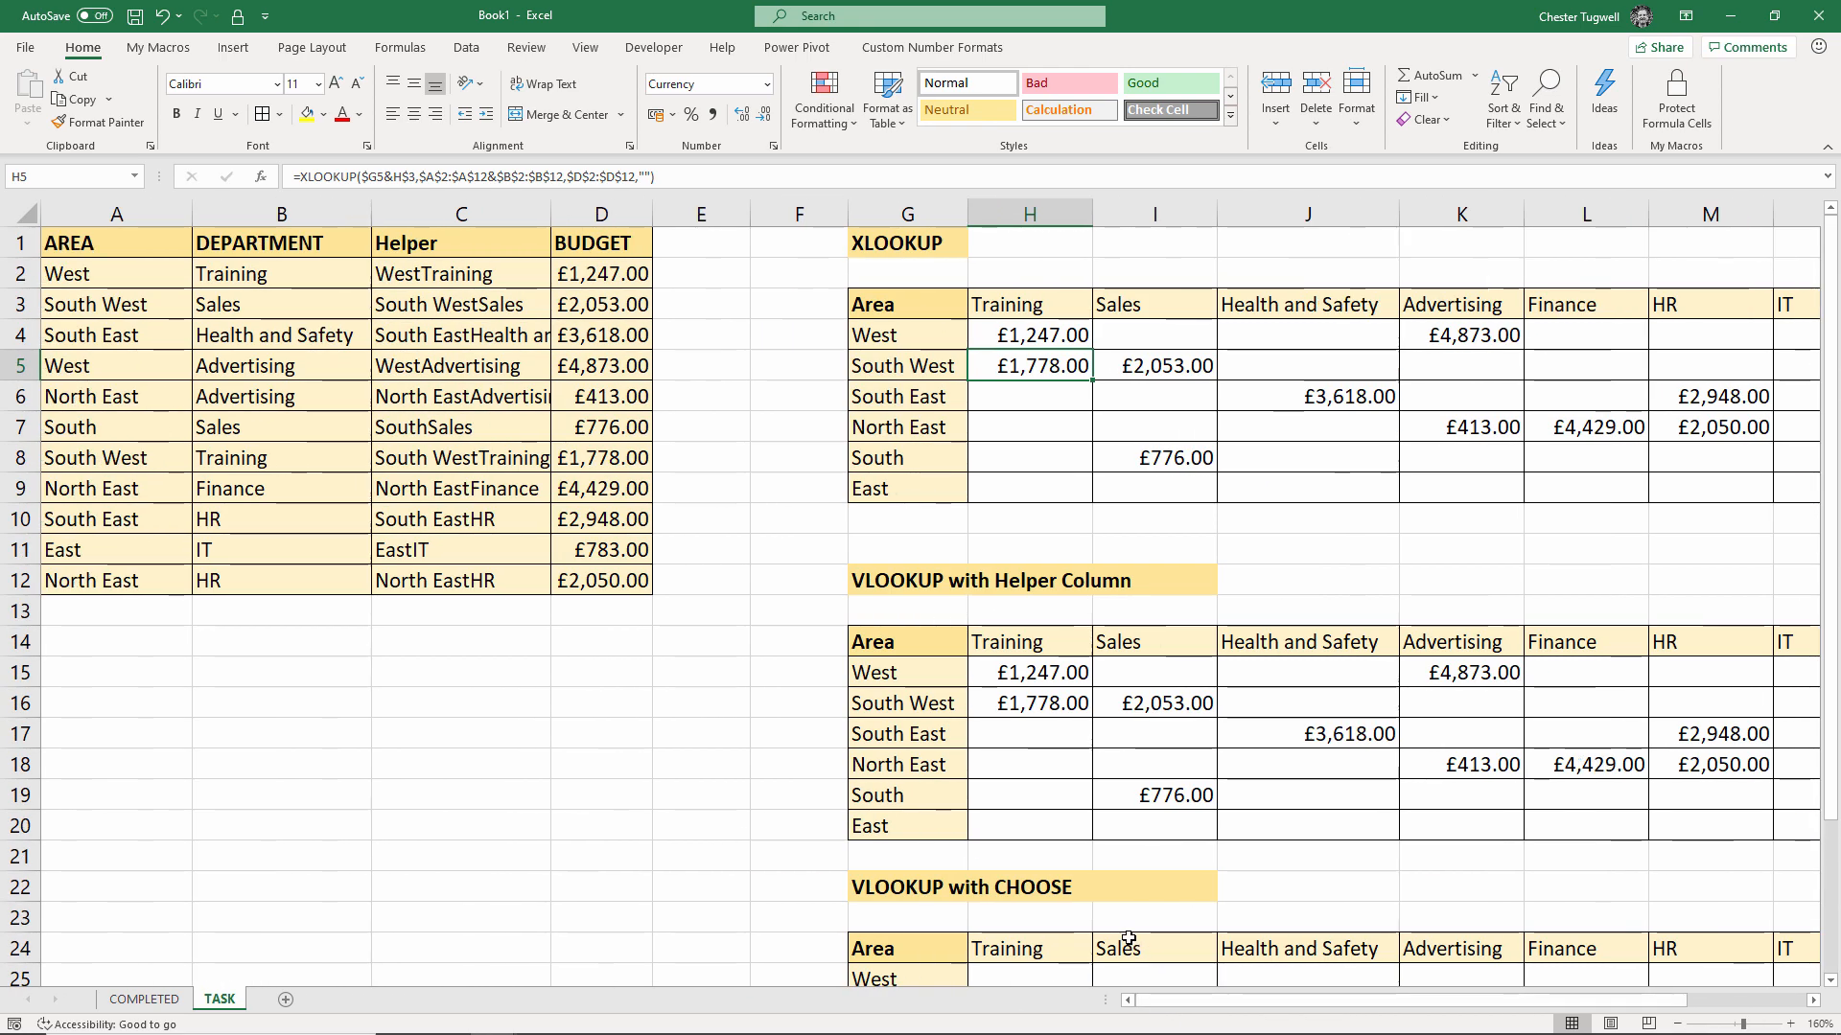
pyautogui.scroll(-1, 1126, 937)
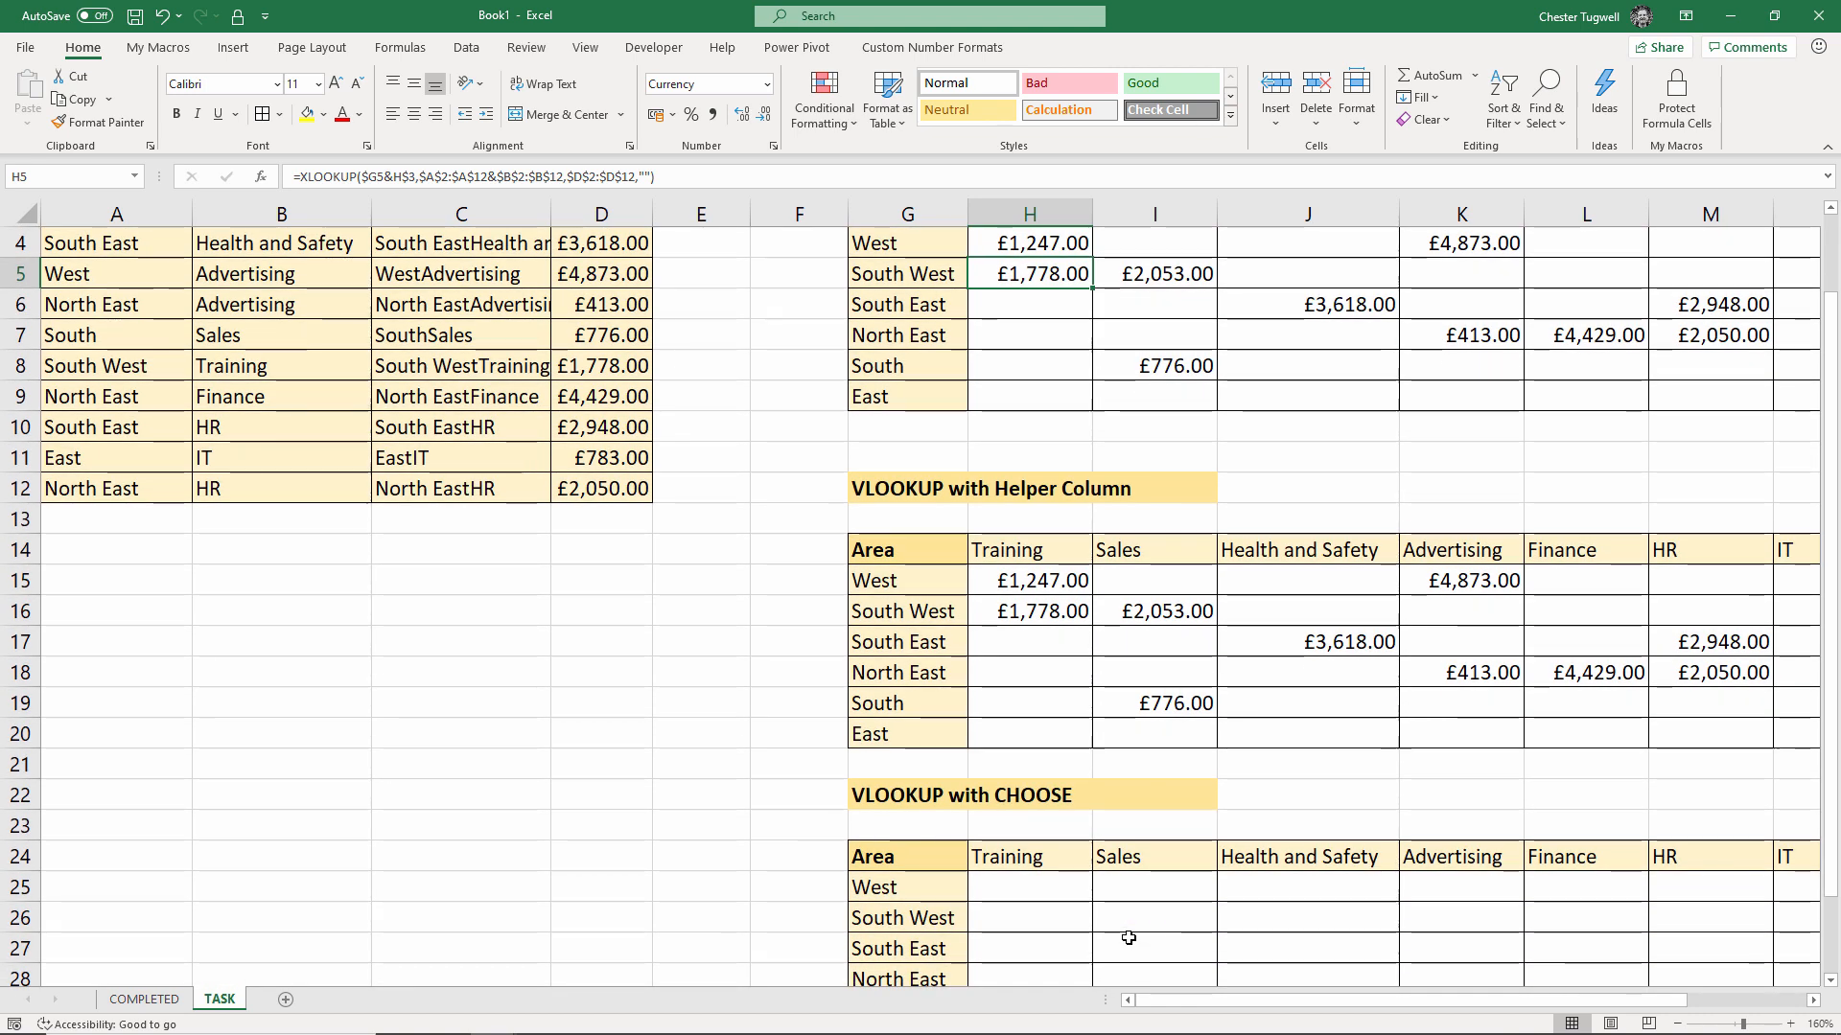
pyautogui.scroll(1, 1128, 939)
pyautogui.scroll(-2, 1129, 938)
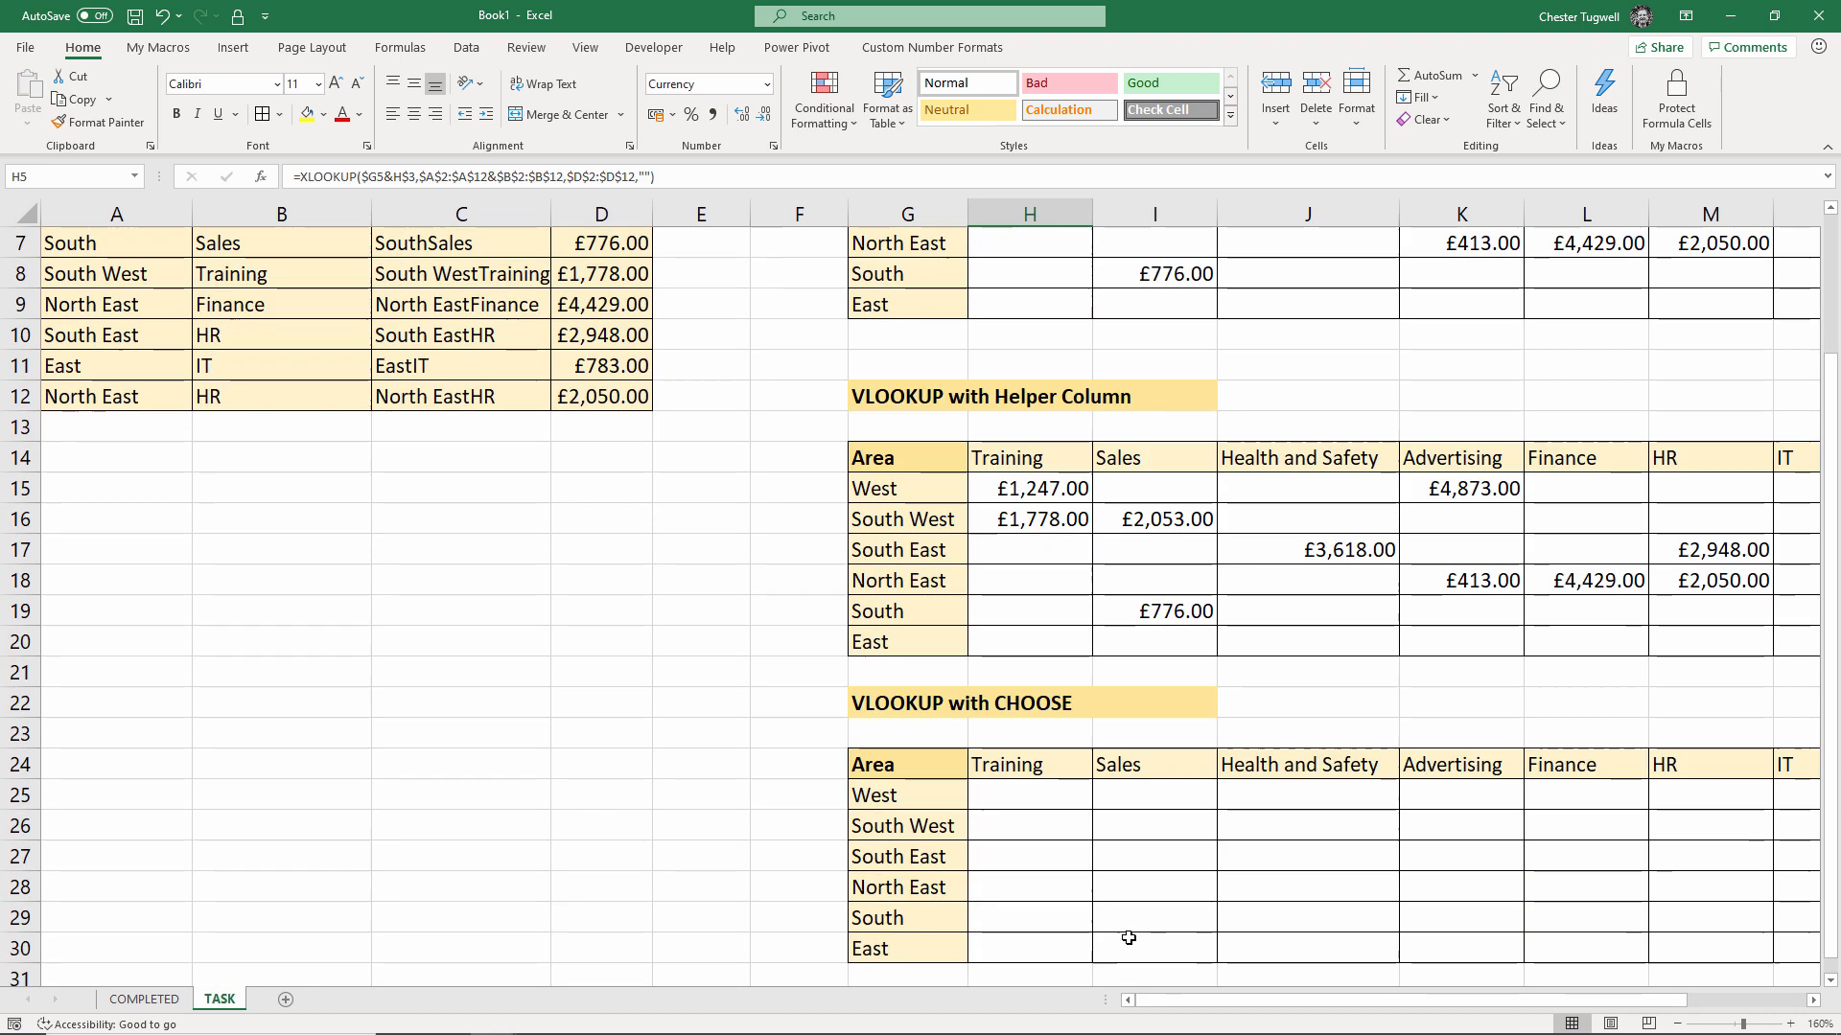
# In H25, start a VLOOKUP with lookup value $G25&H$24
pyautogui.click(1019, 796)
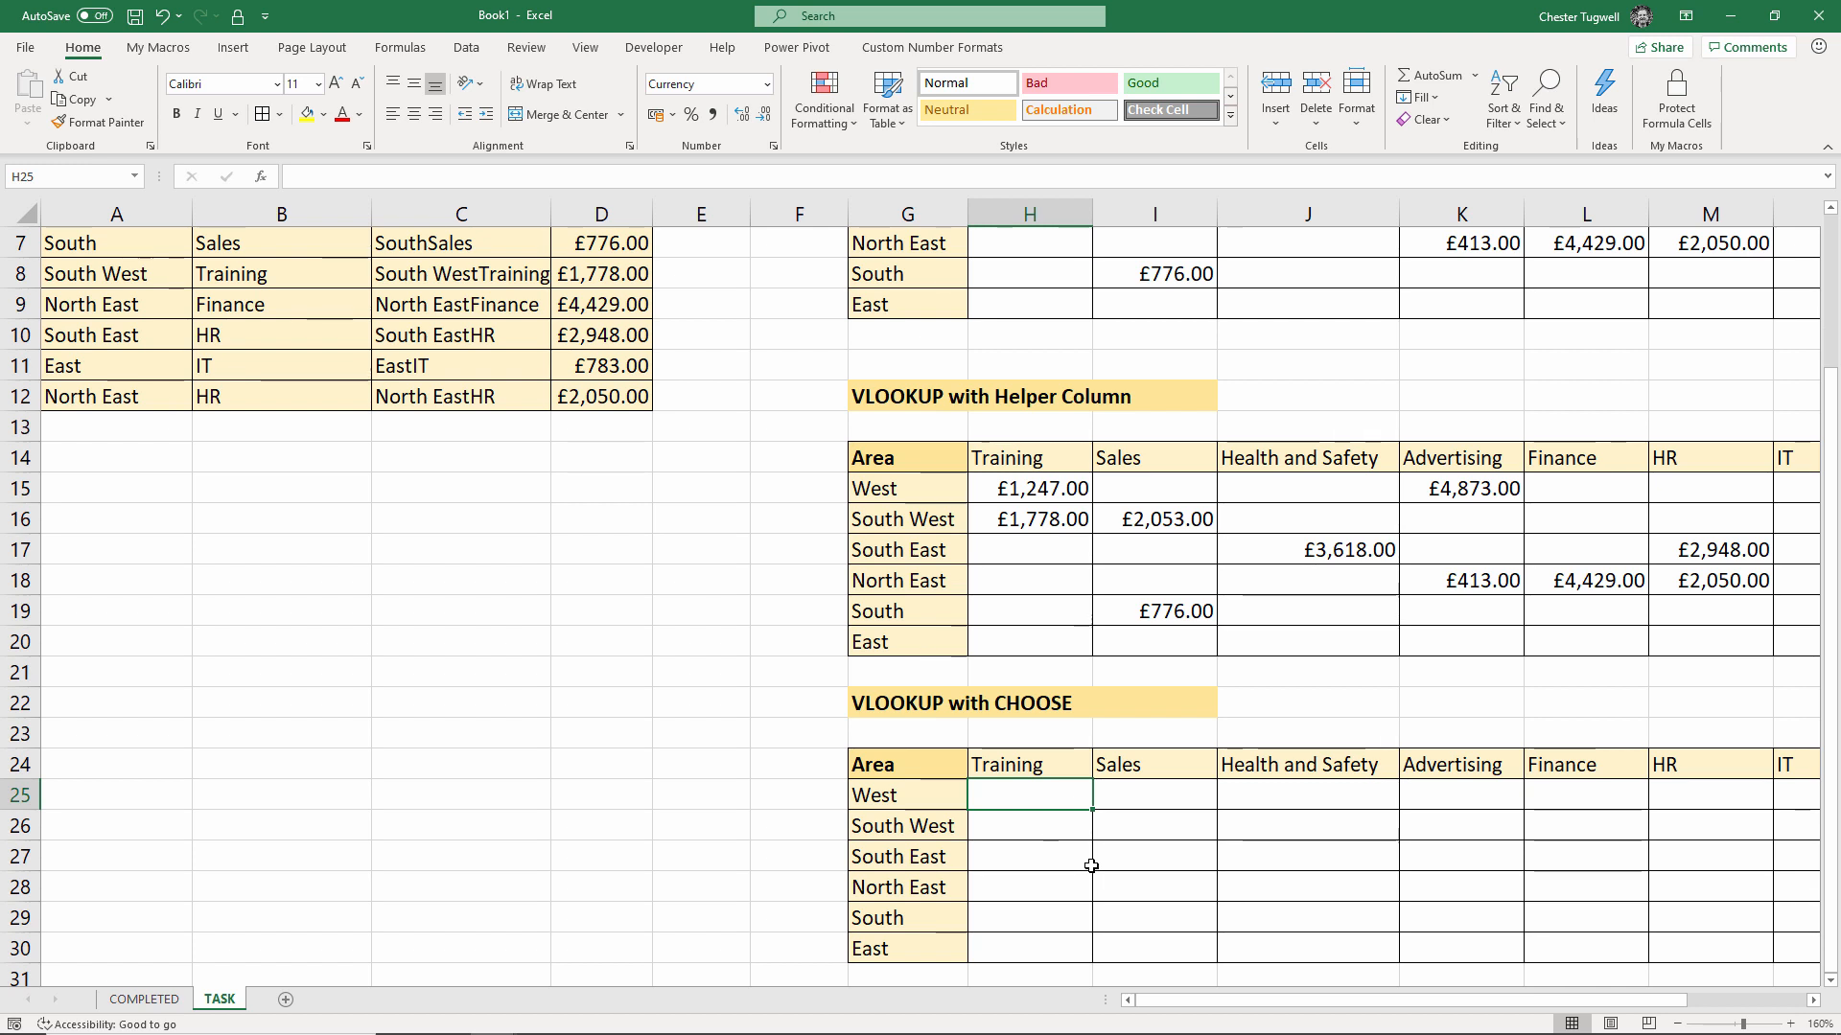
pyautogui.press('F4')
pyautogui.write('=')
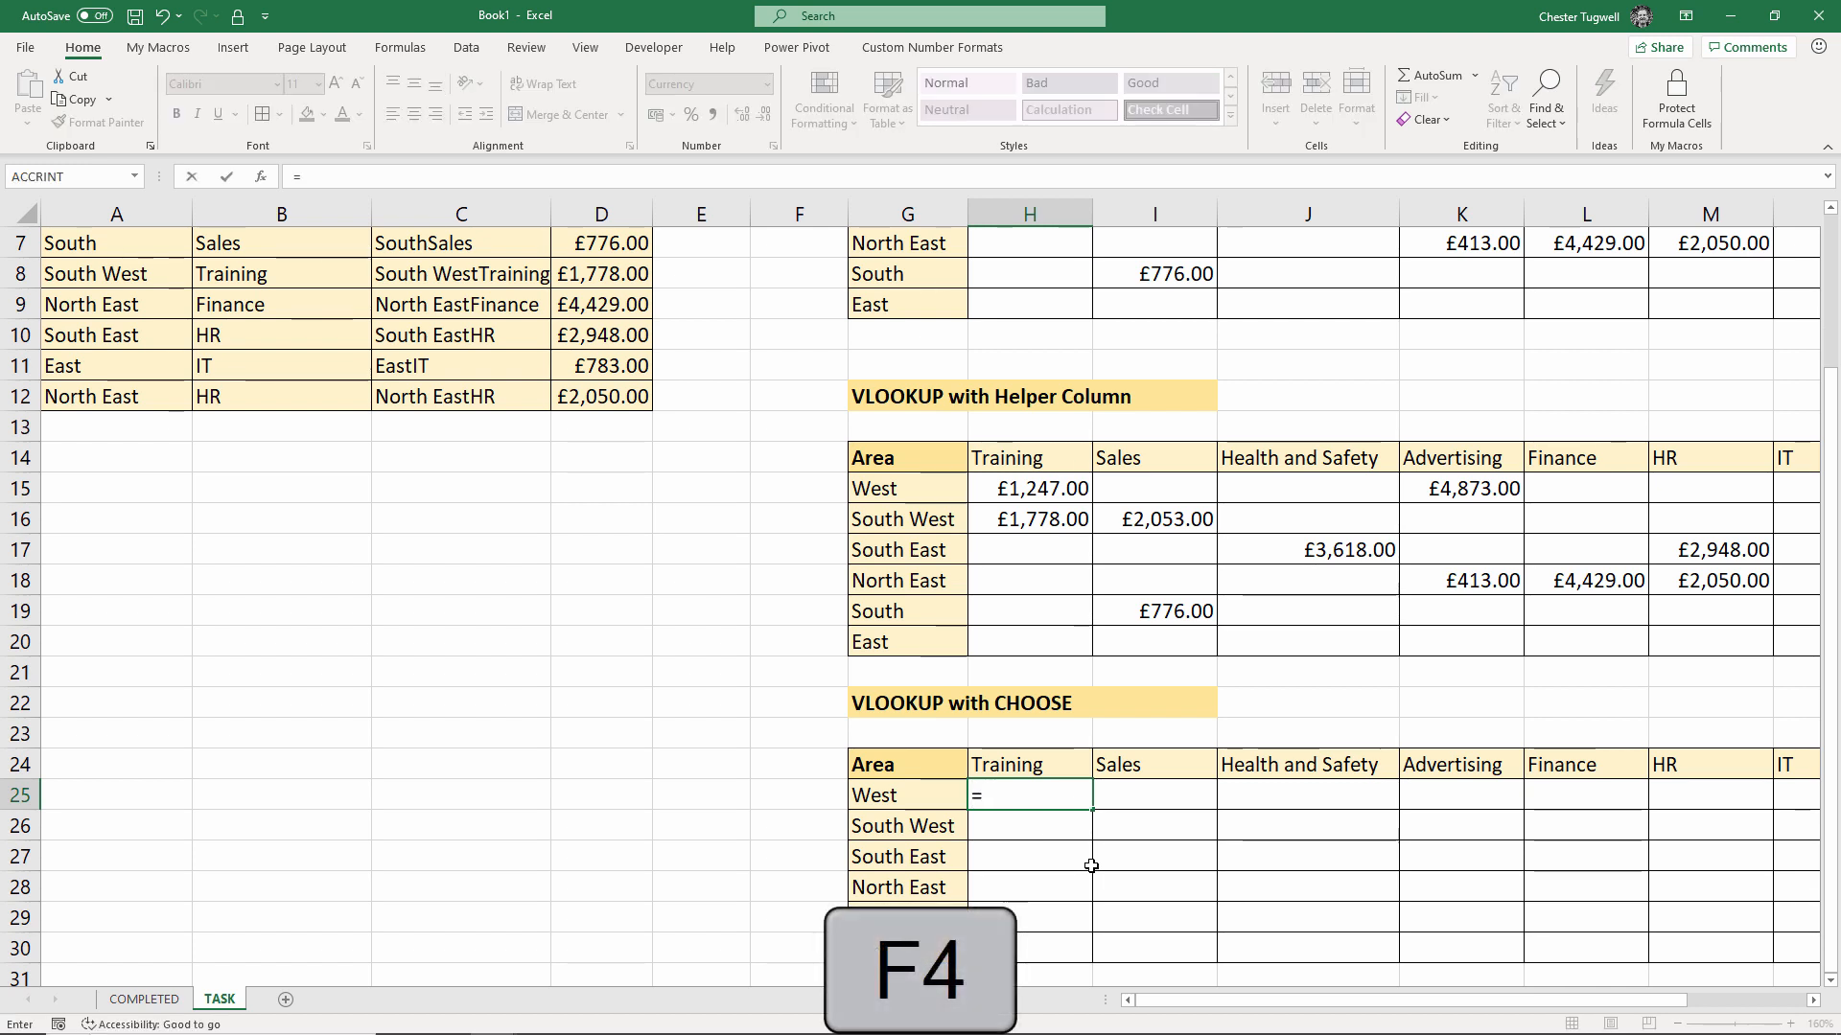
pyautogui.write('vlo')
pyautogui.press('Tab')
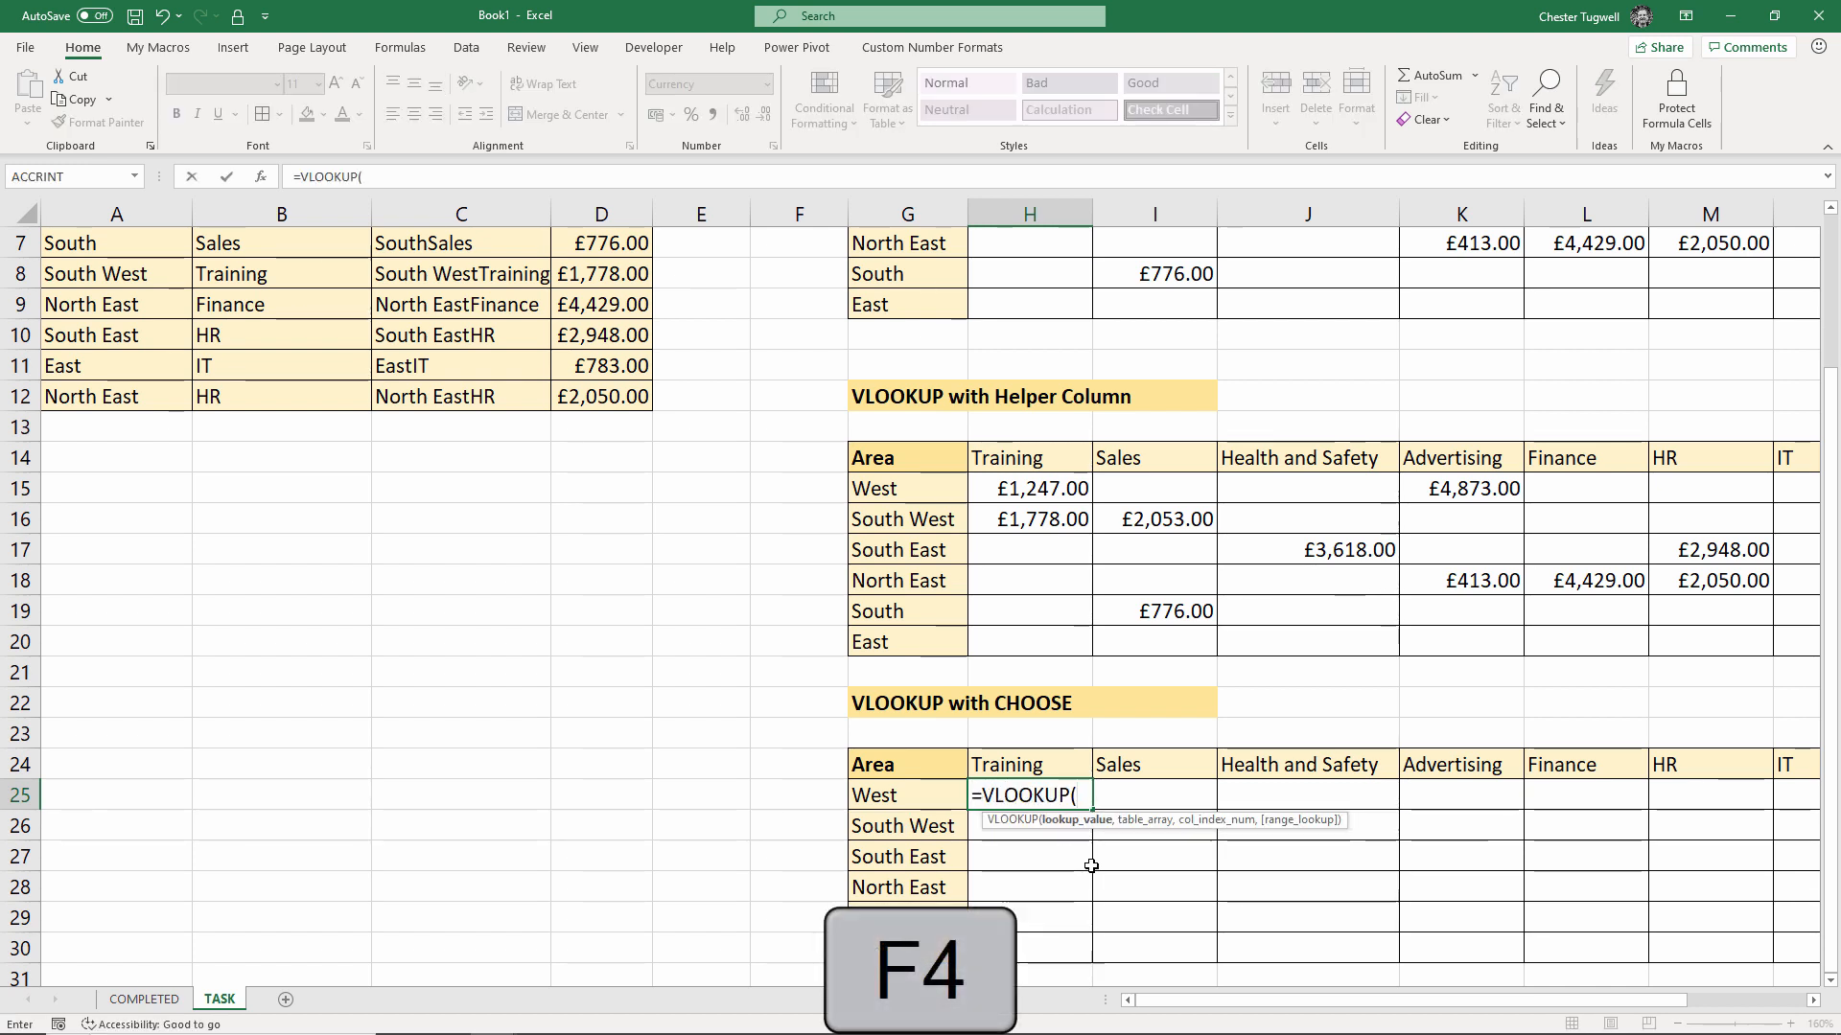
pyautogui.click(905, 798)
pyautogui.press('F4')
pyautogui.press('F4')
pyautogui.press('F4')
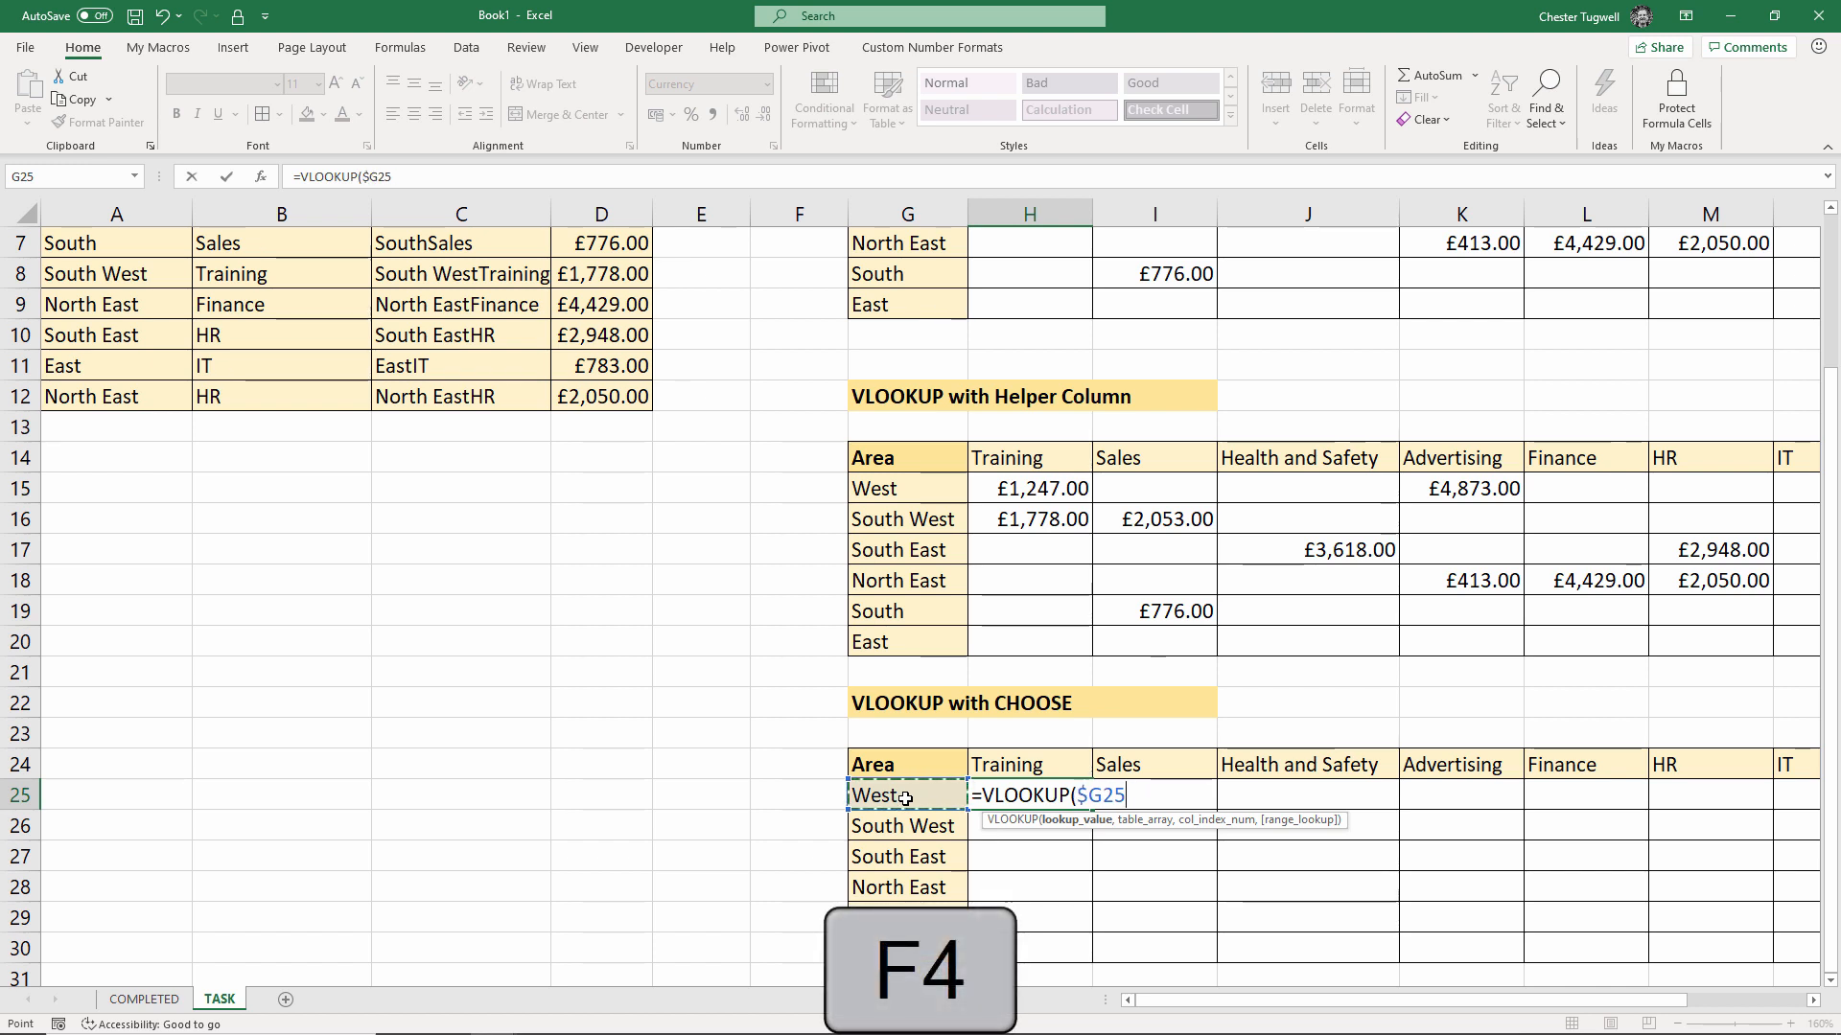
pyautogui.write('&')
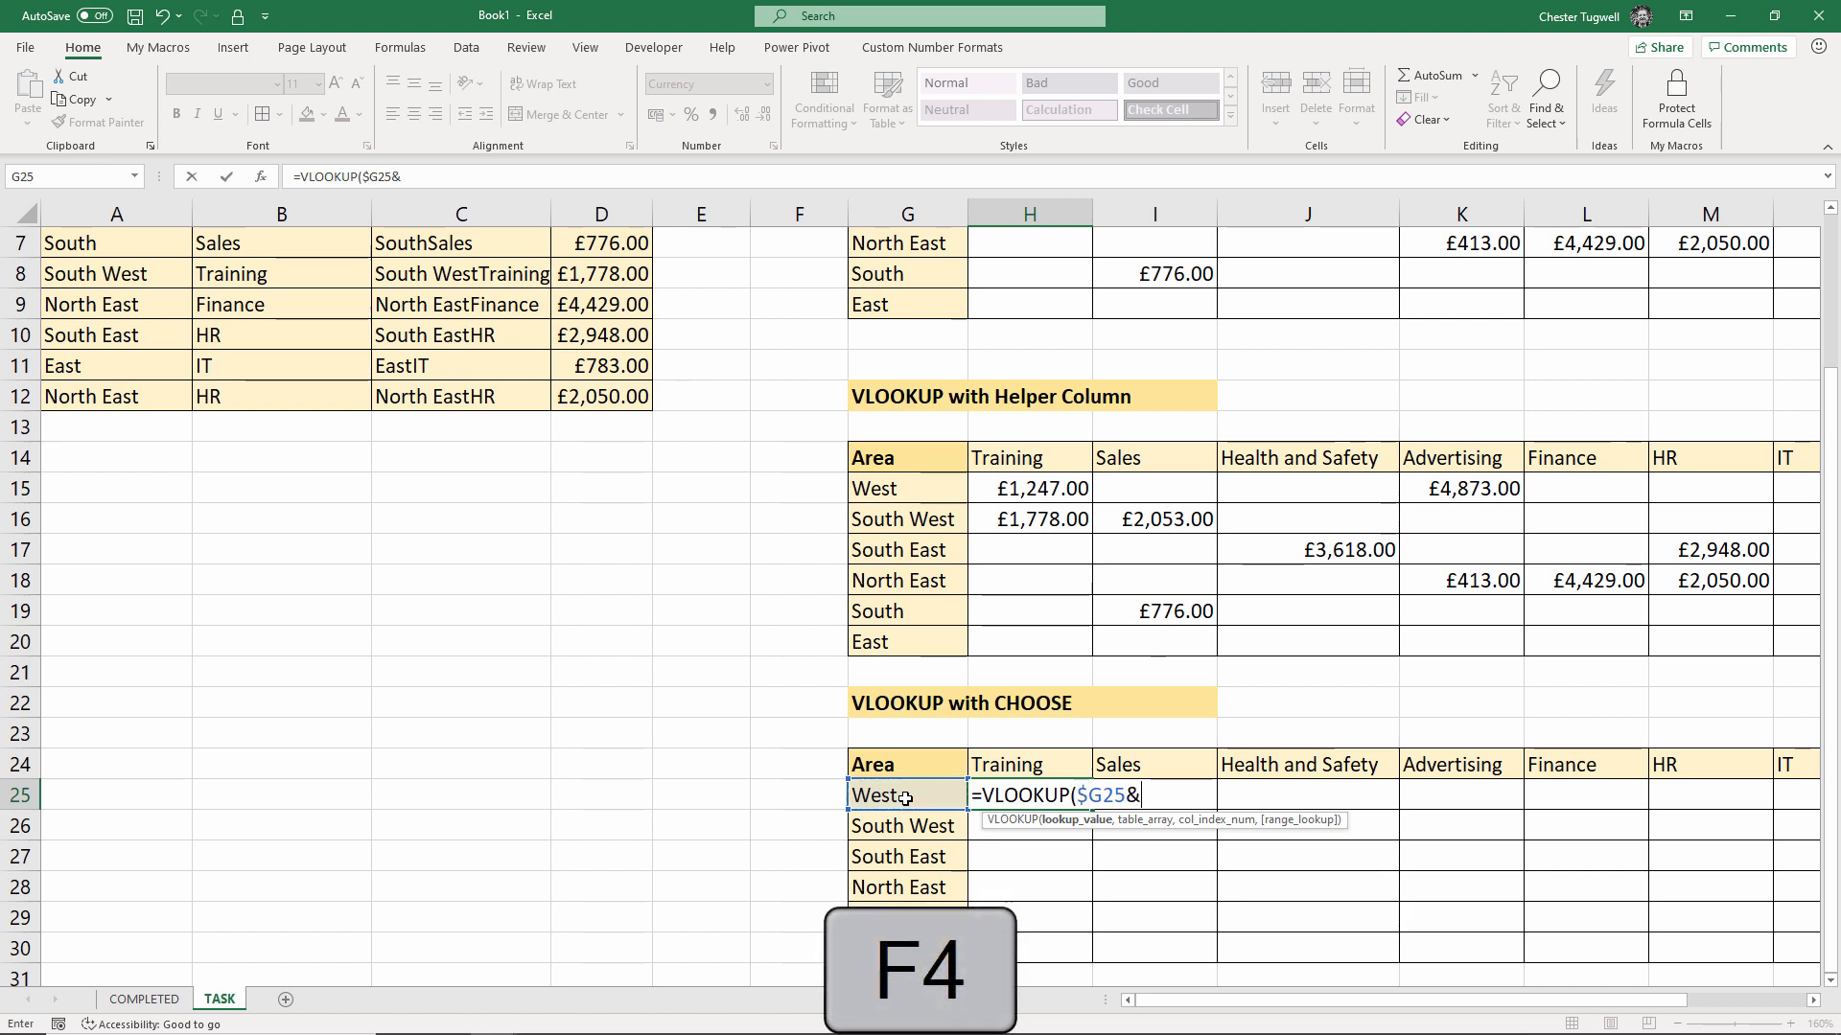
pyautogui.click(1024, 758)
pyautogui.press('F4')
pyautogui.press('F4')
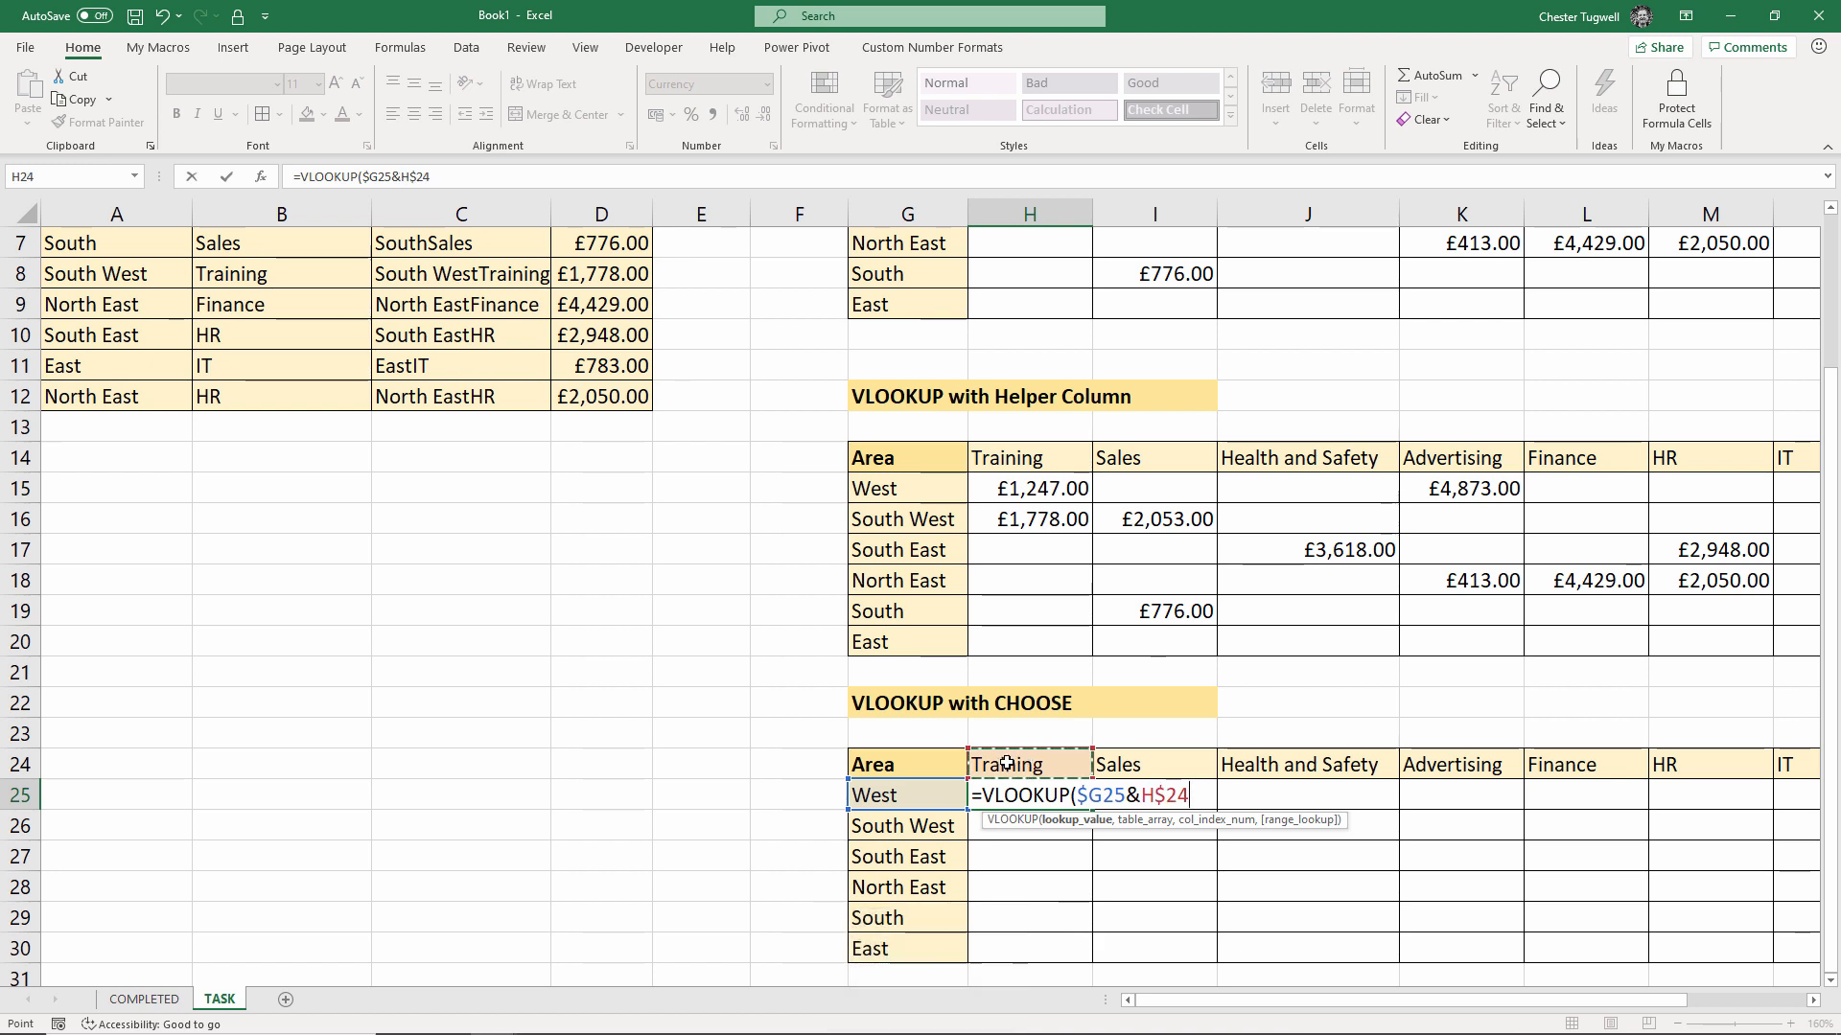
# Begin the CHOOSE({1,2}, ...) table argument with the absolute AREA range $A$2:$A$12
pyautogui.write(',')
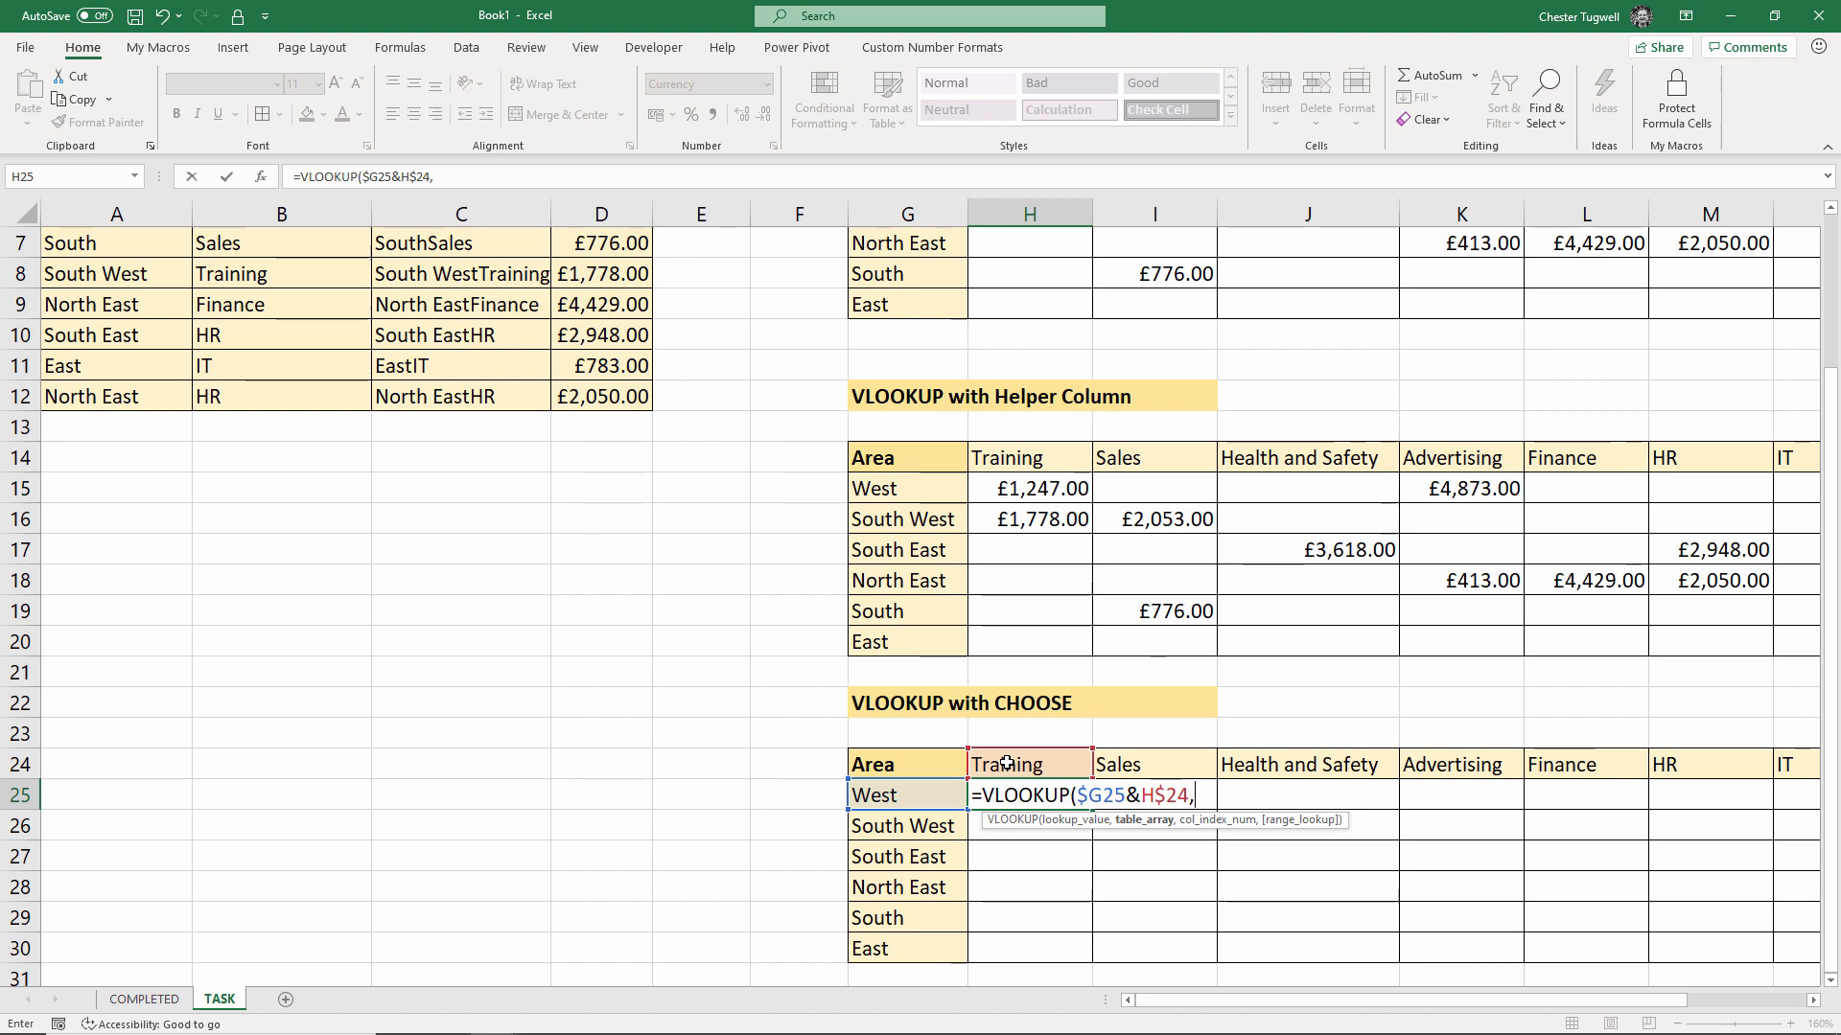
pyautogui.write('CHOOS')
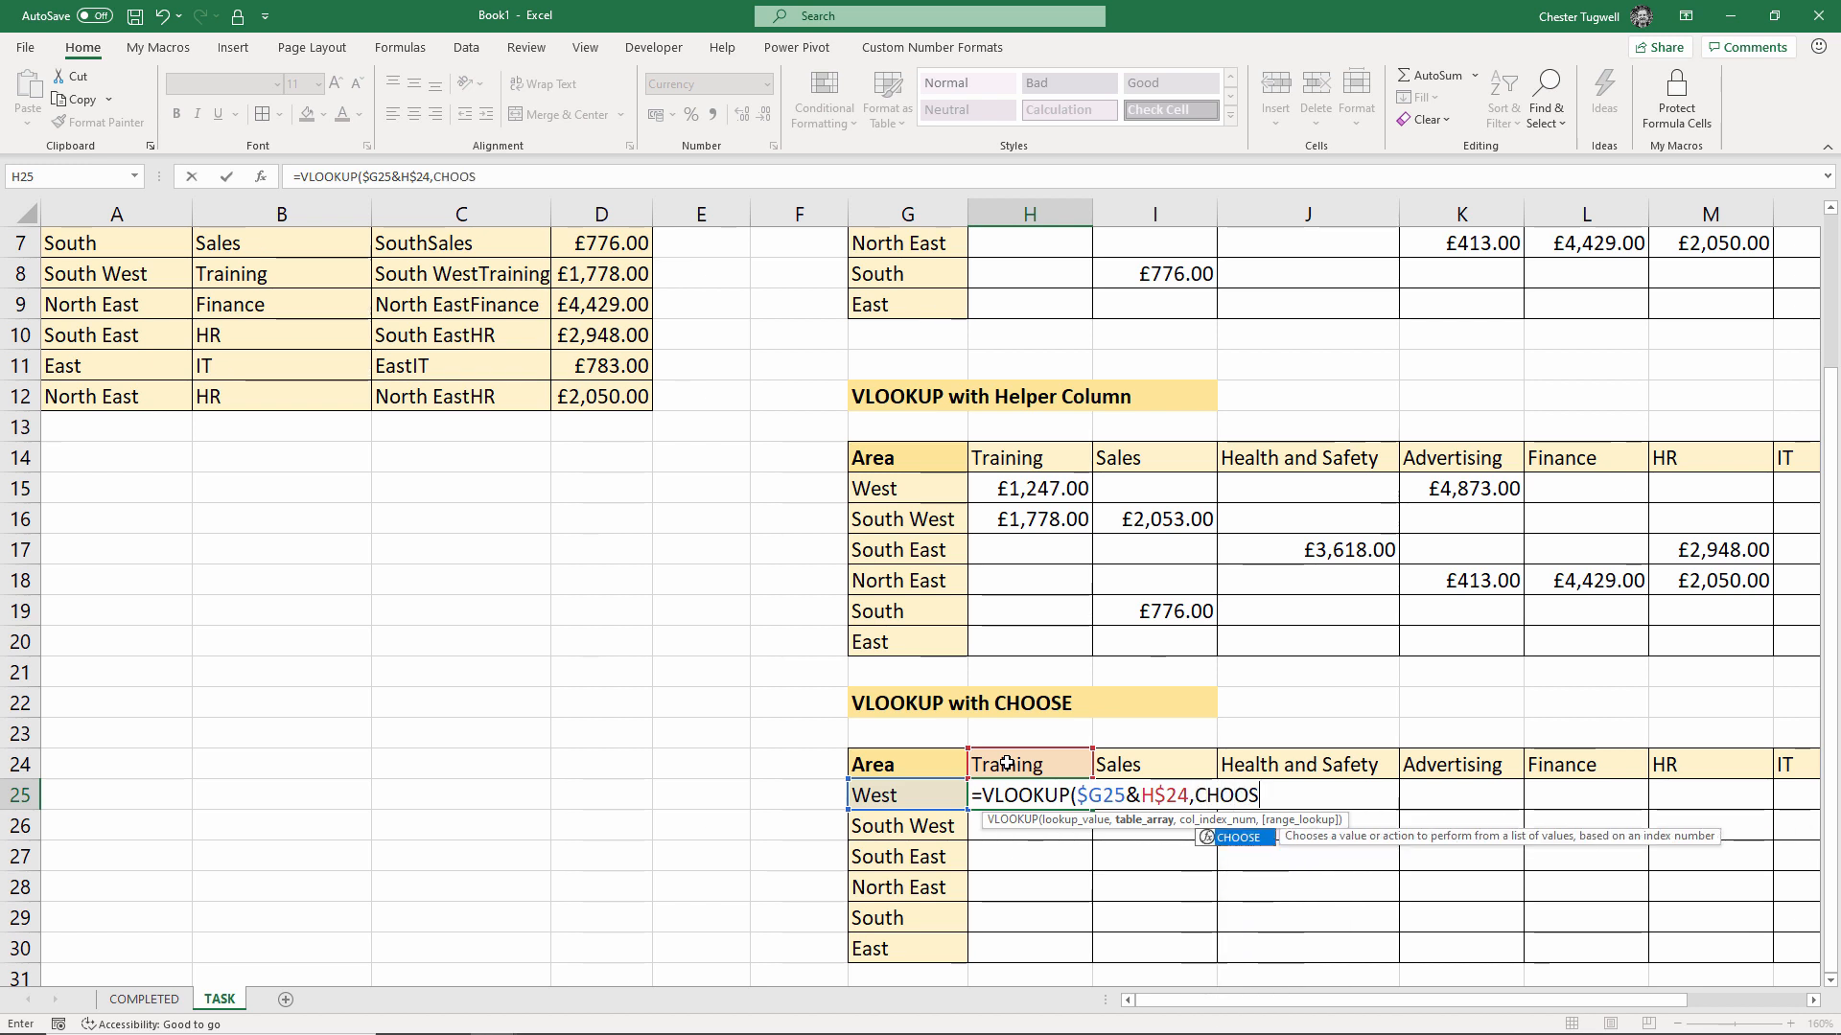
pyautogui.write('E(')
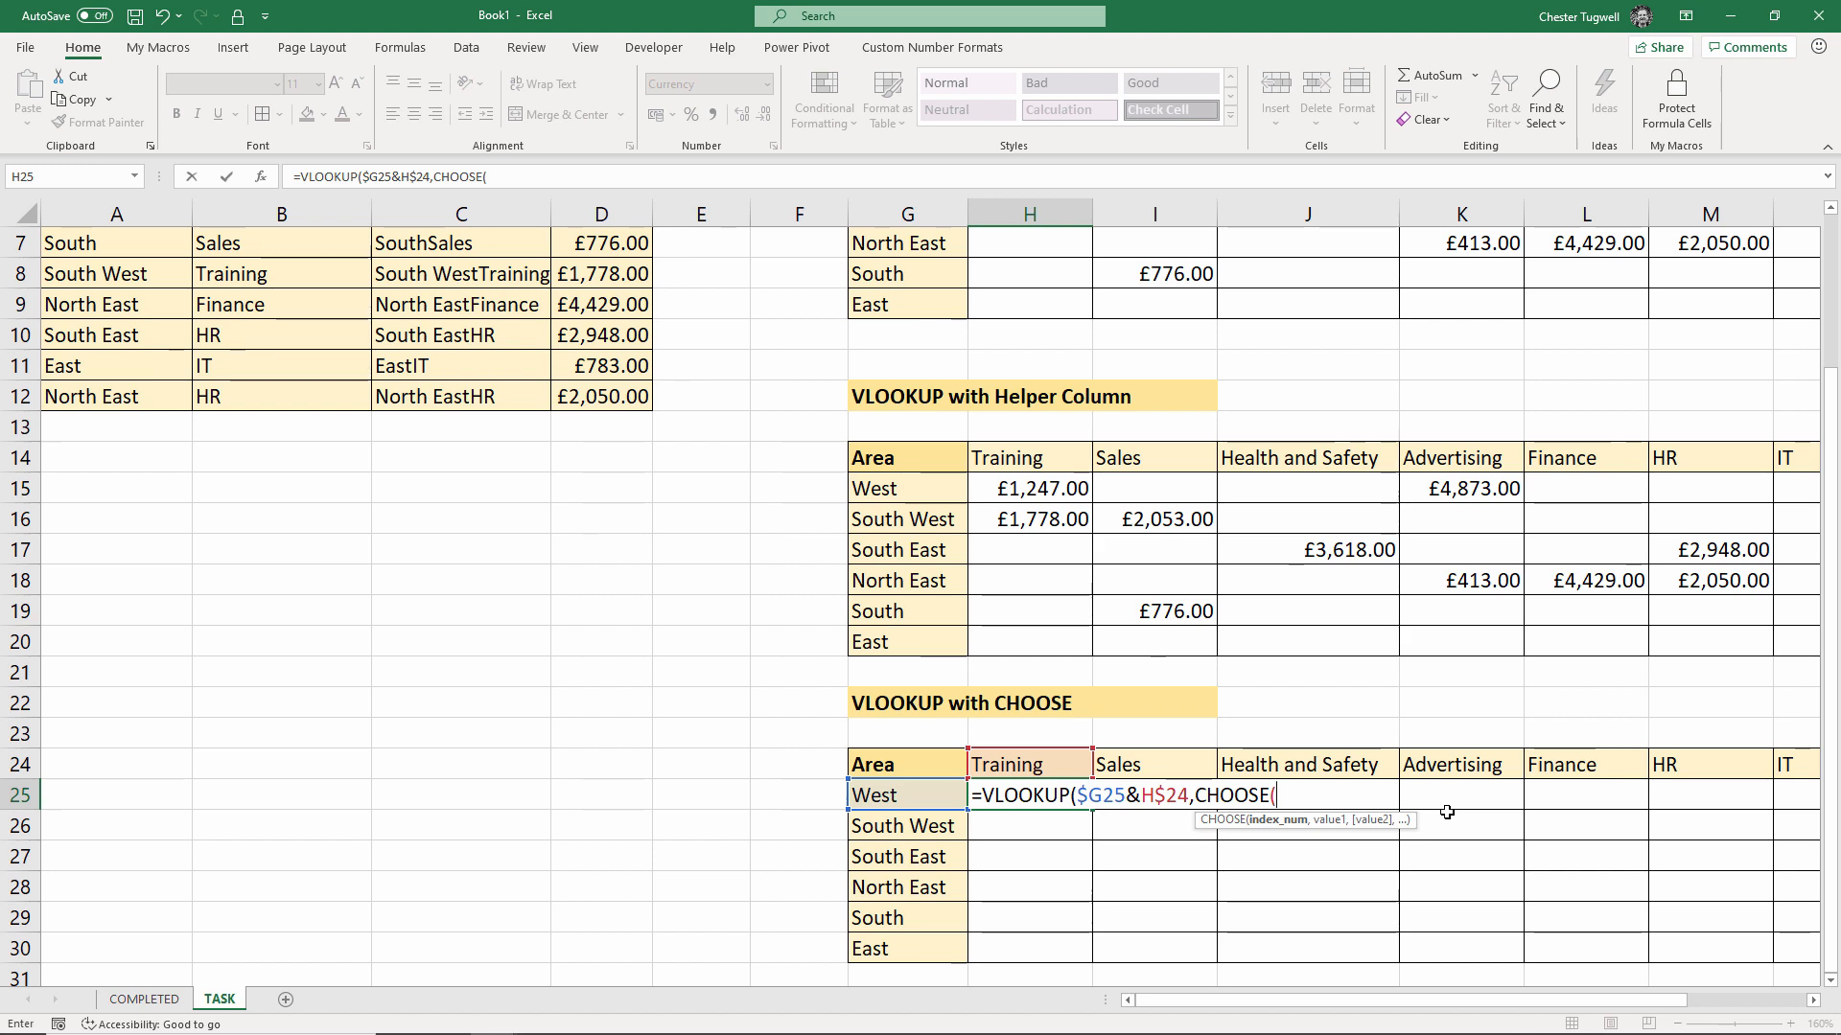
pyautogui.scroll(2, 198, 554)
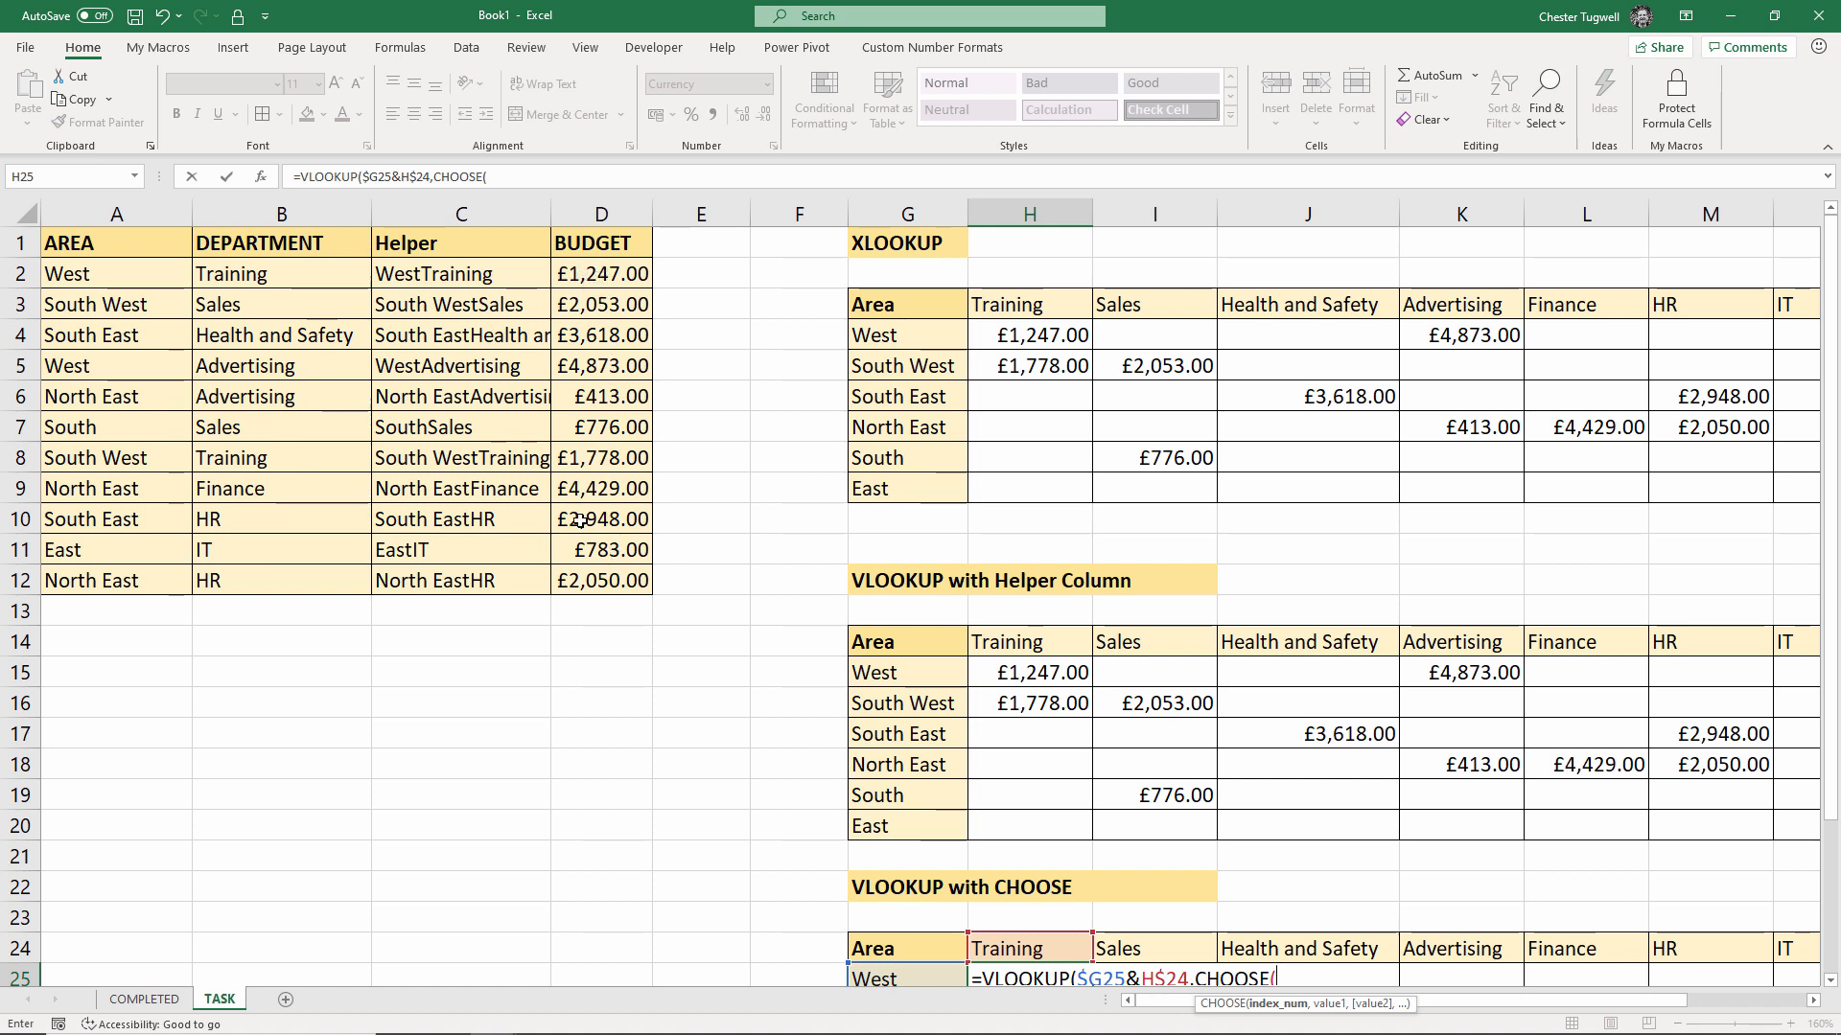
pyautogui.scroll(-3, 1404, 912)
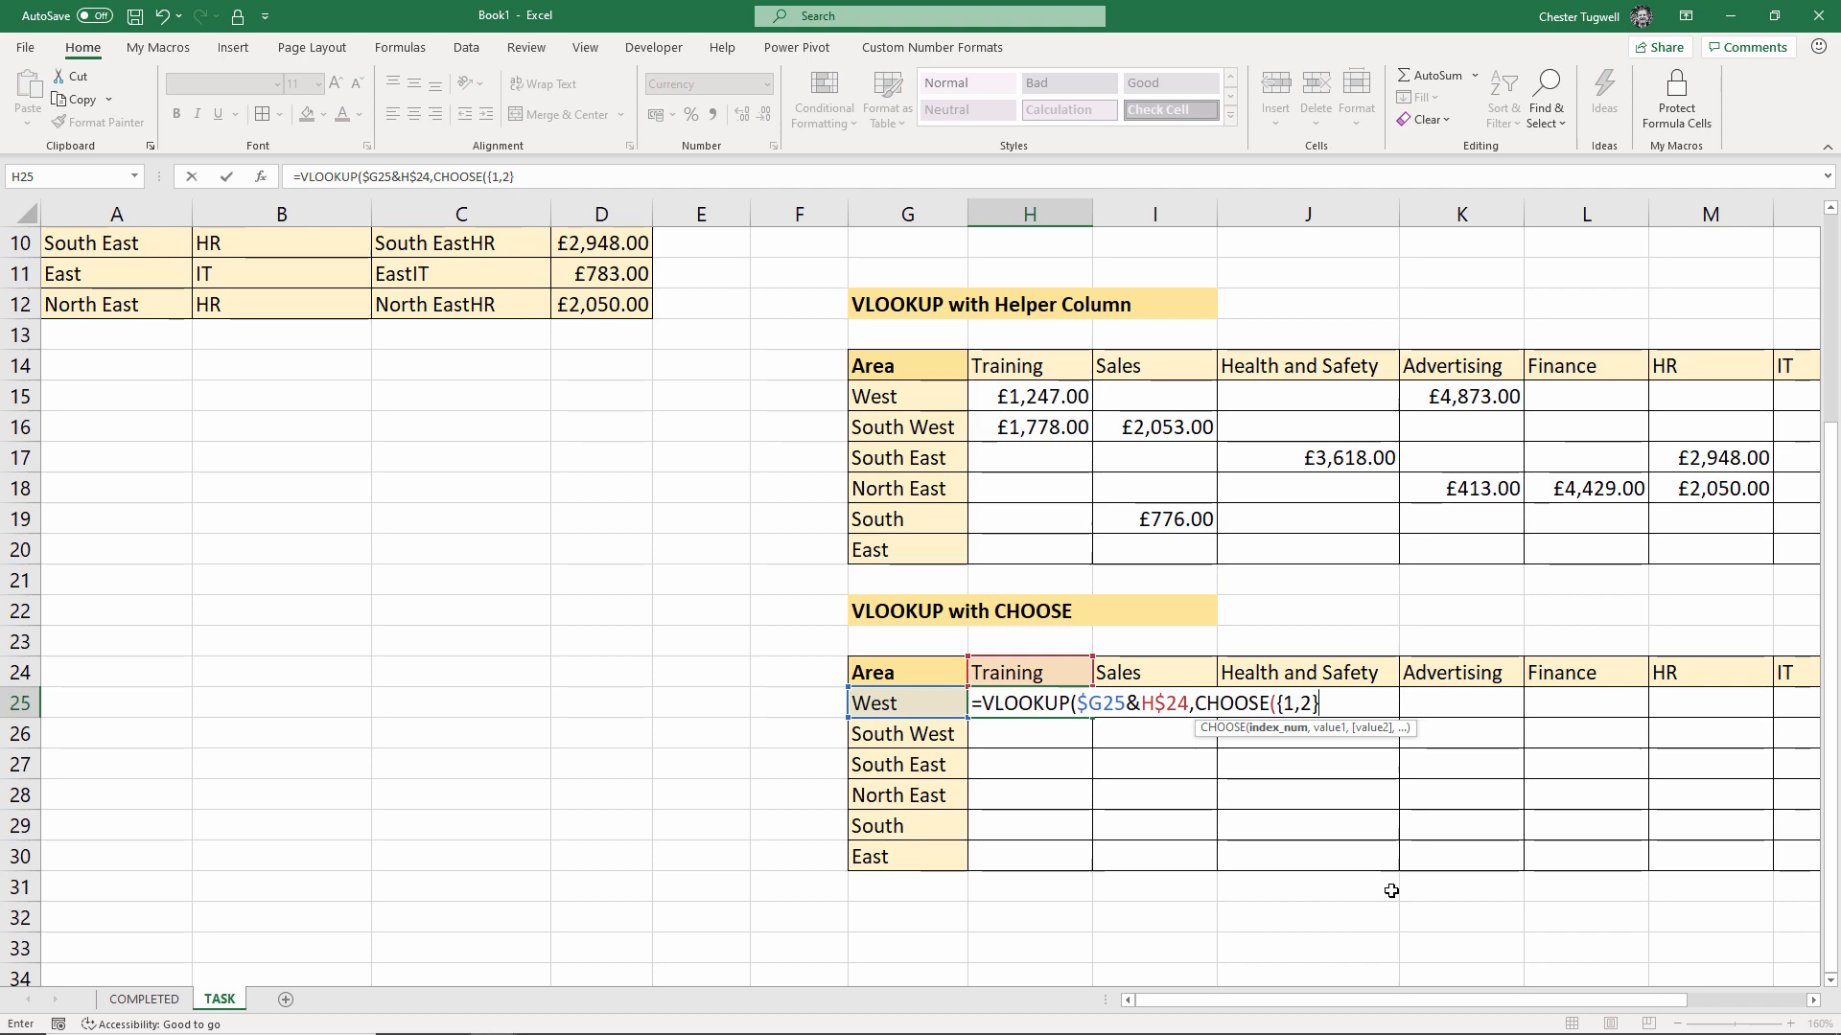
pyautogui.write(',')
pyautogui.press('F4')
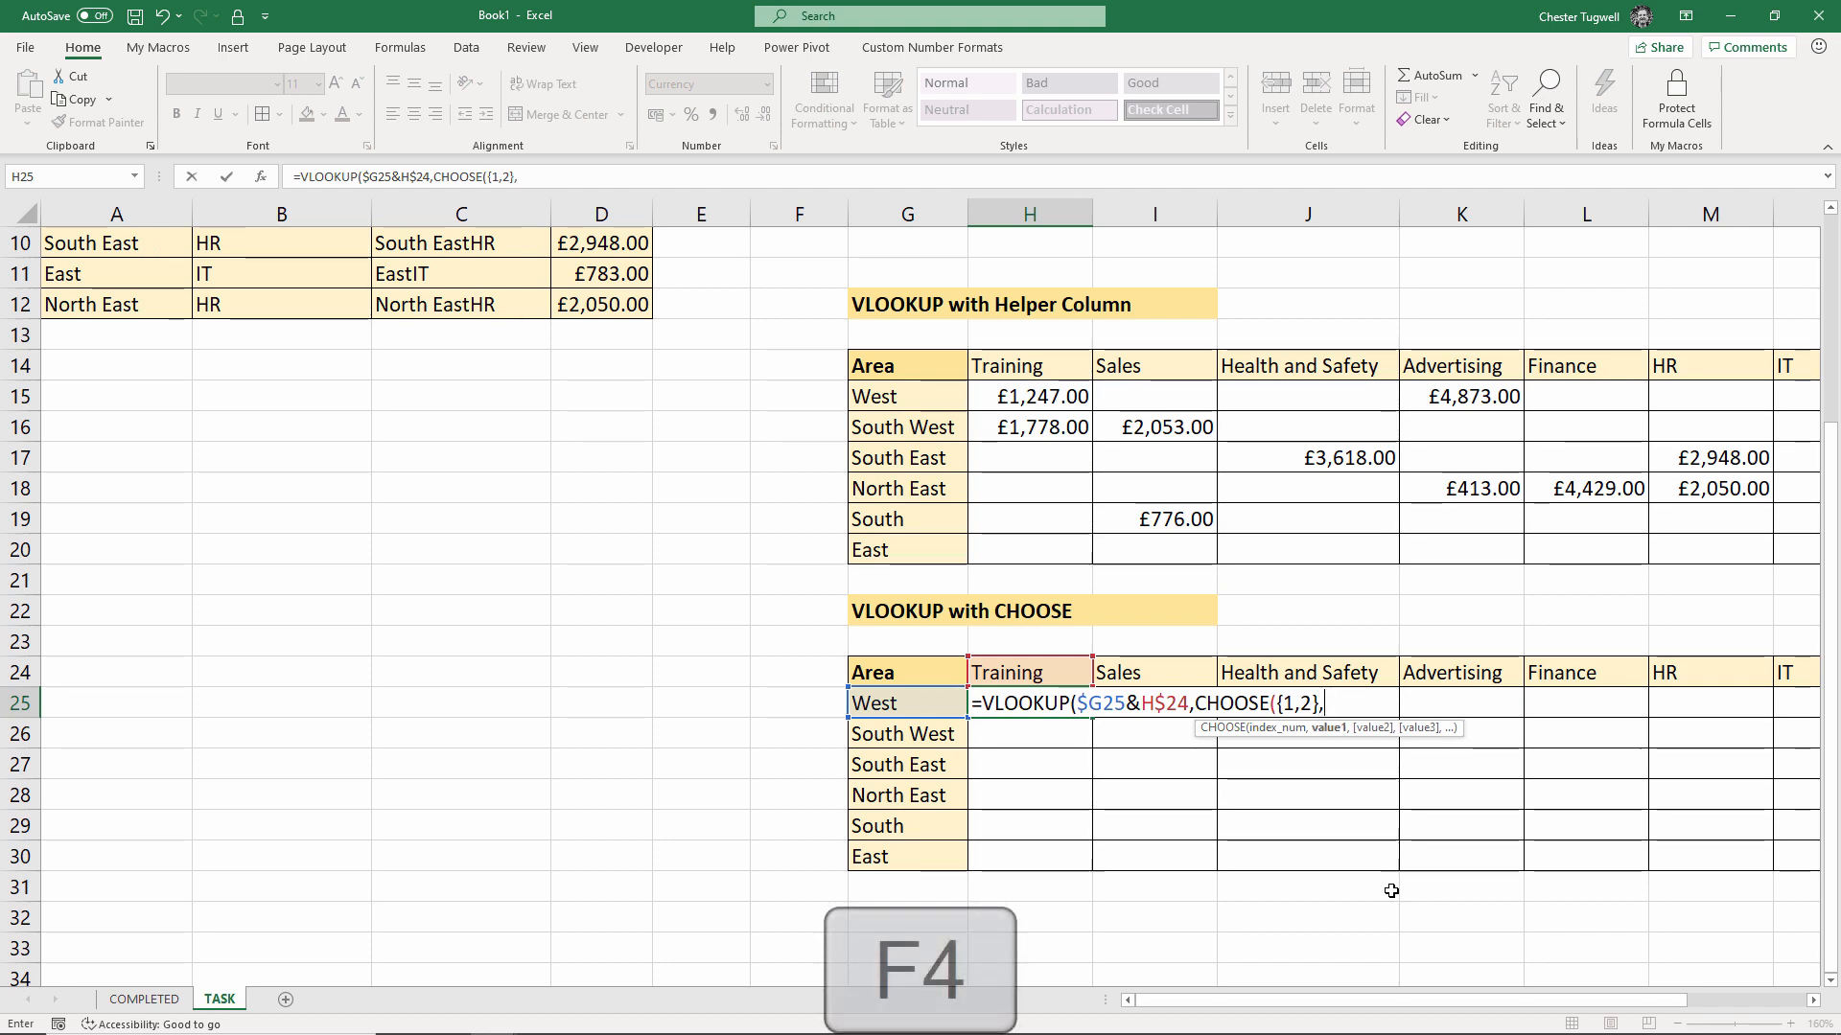
pyautogui.scroll(3, 362, 518)
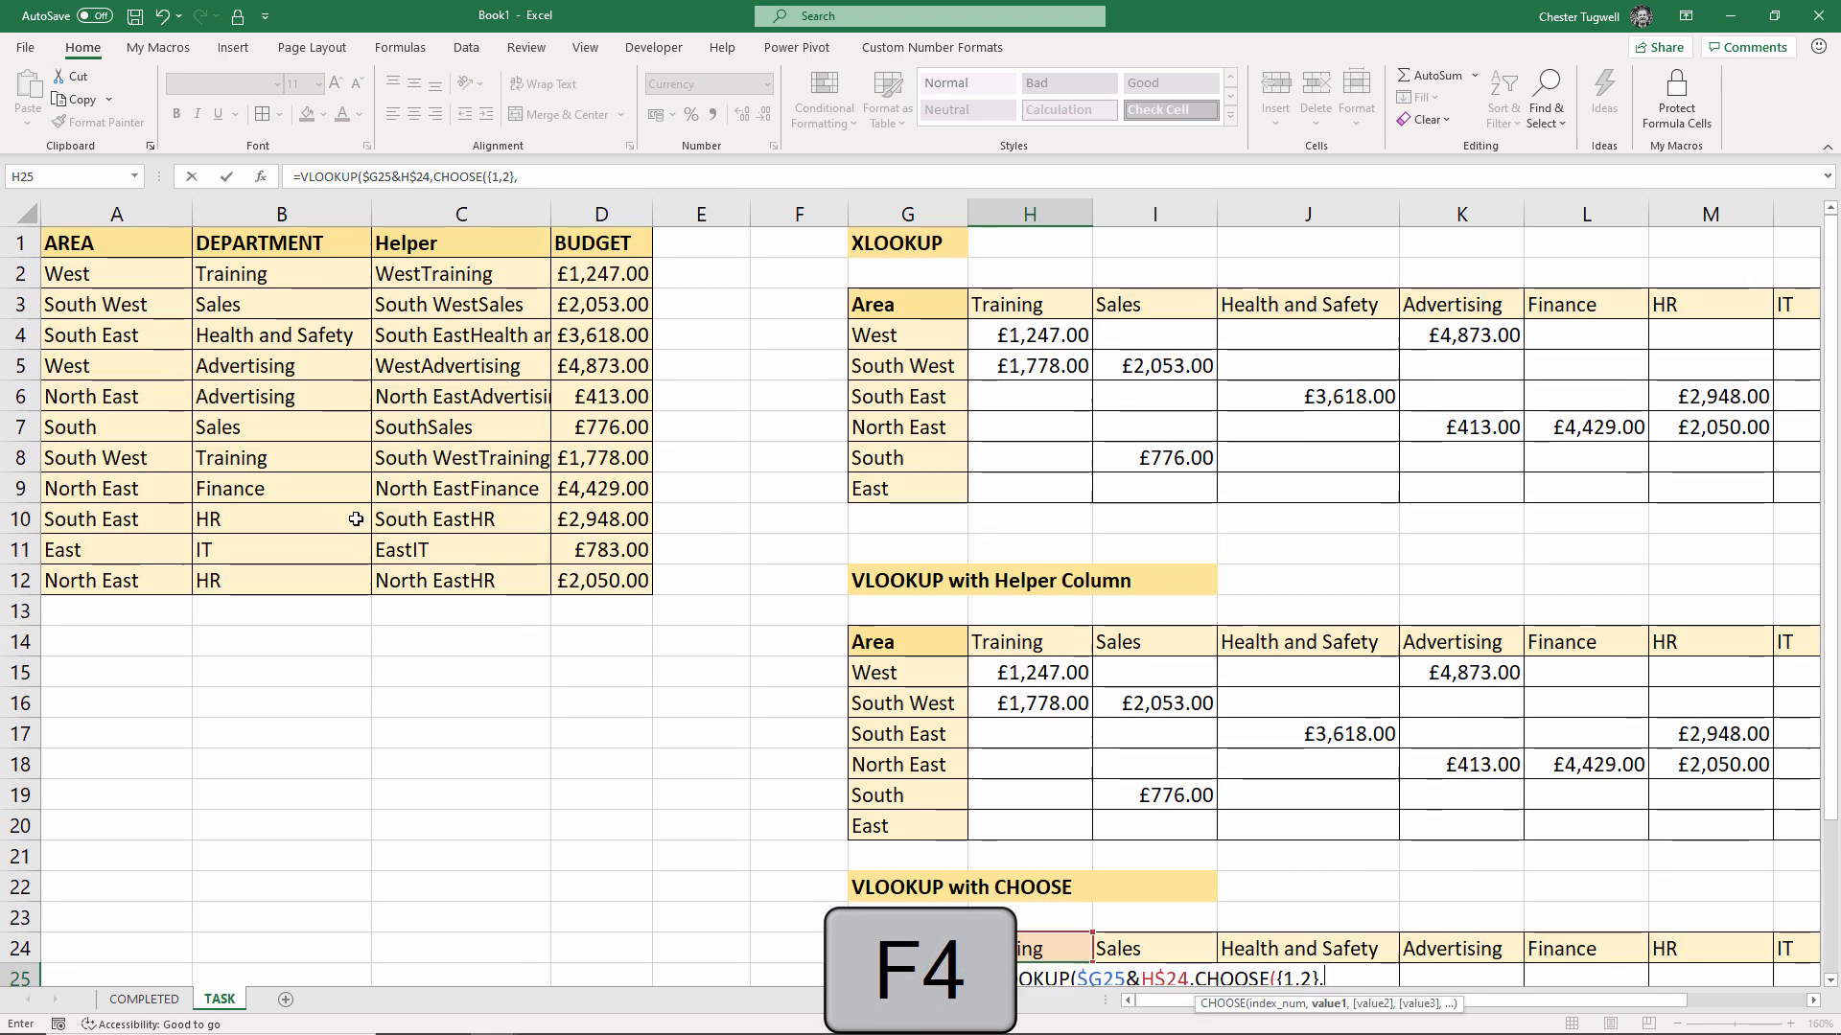
pyautogui.moveTo(107, 267); pyautogui.dragTo(134, 573)
pyautogui.press('F4')
pyautogui.scroll(-4, 133, 574)
# Join $B$2:$B$12 onto the area range and add $D$2:$D$12 as CHOOSE's budget column
pyautogui.write('&')
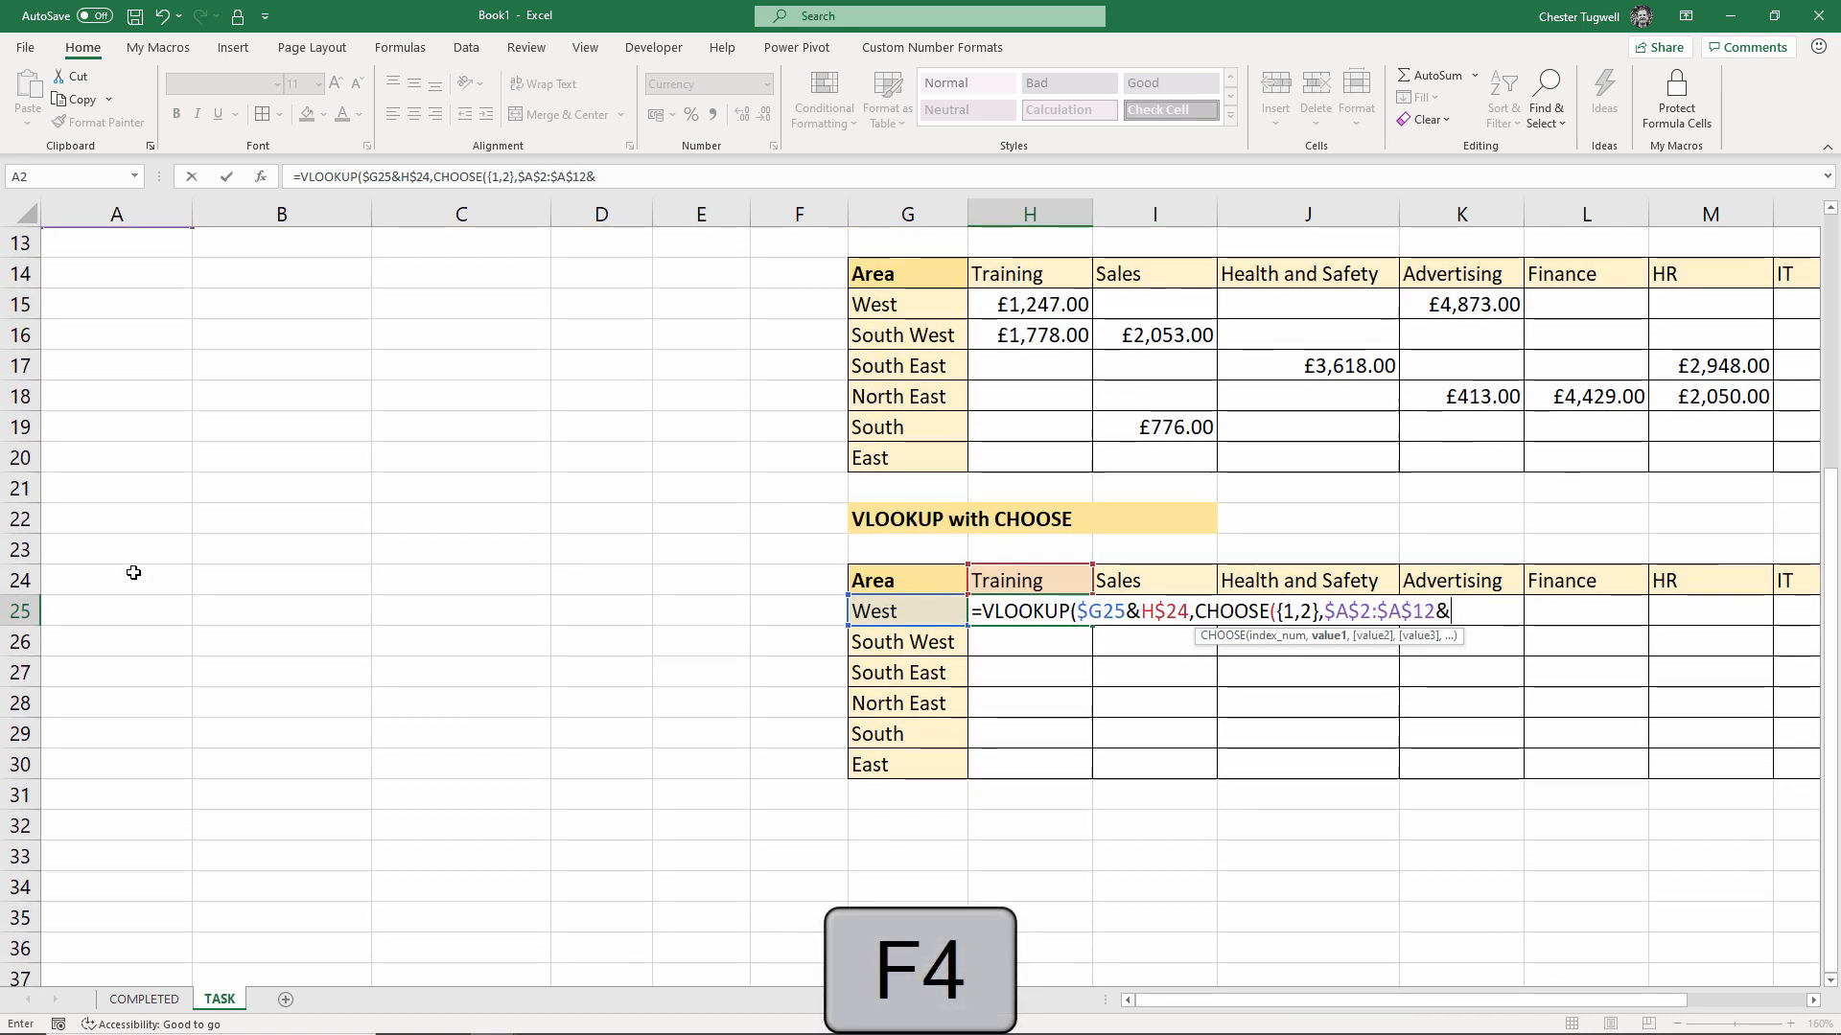
pyautogui.scroll(4, 353, 547)
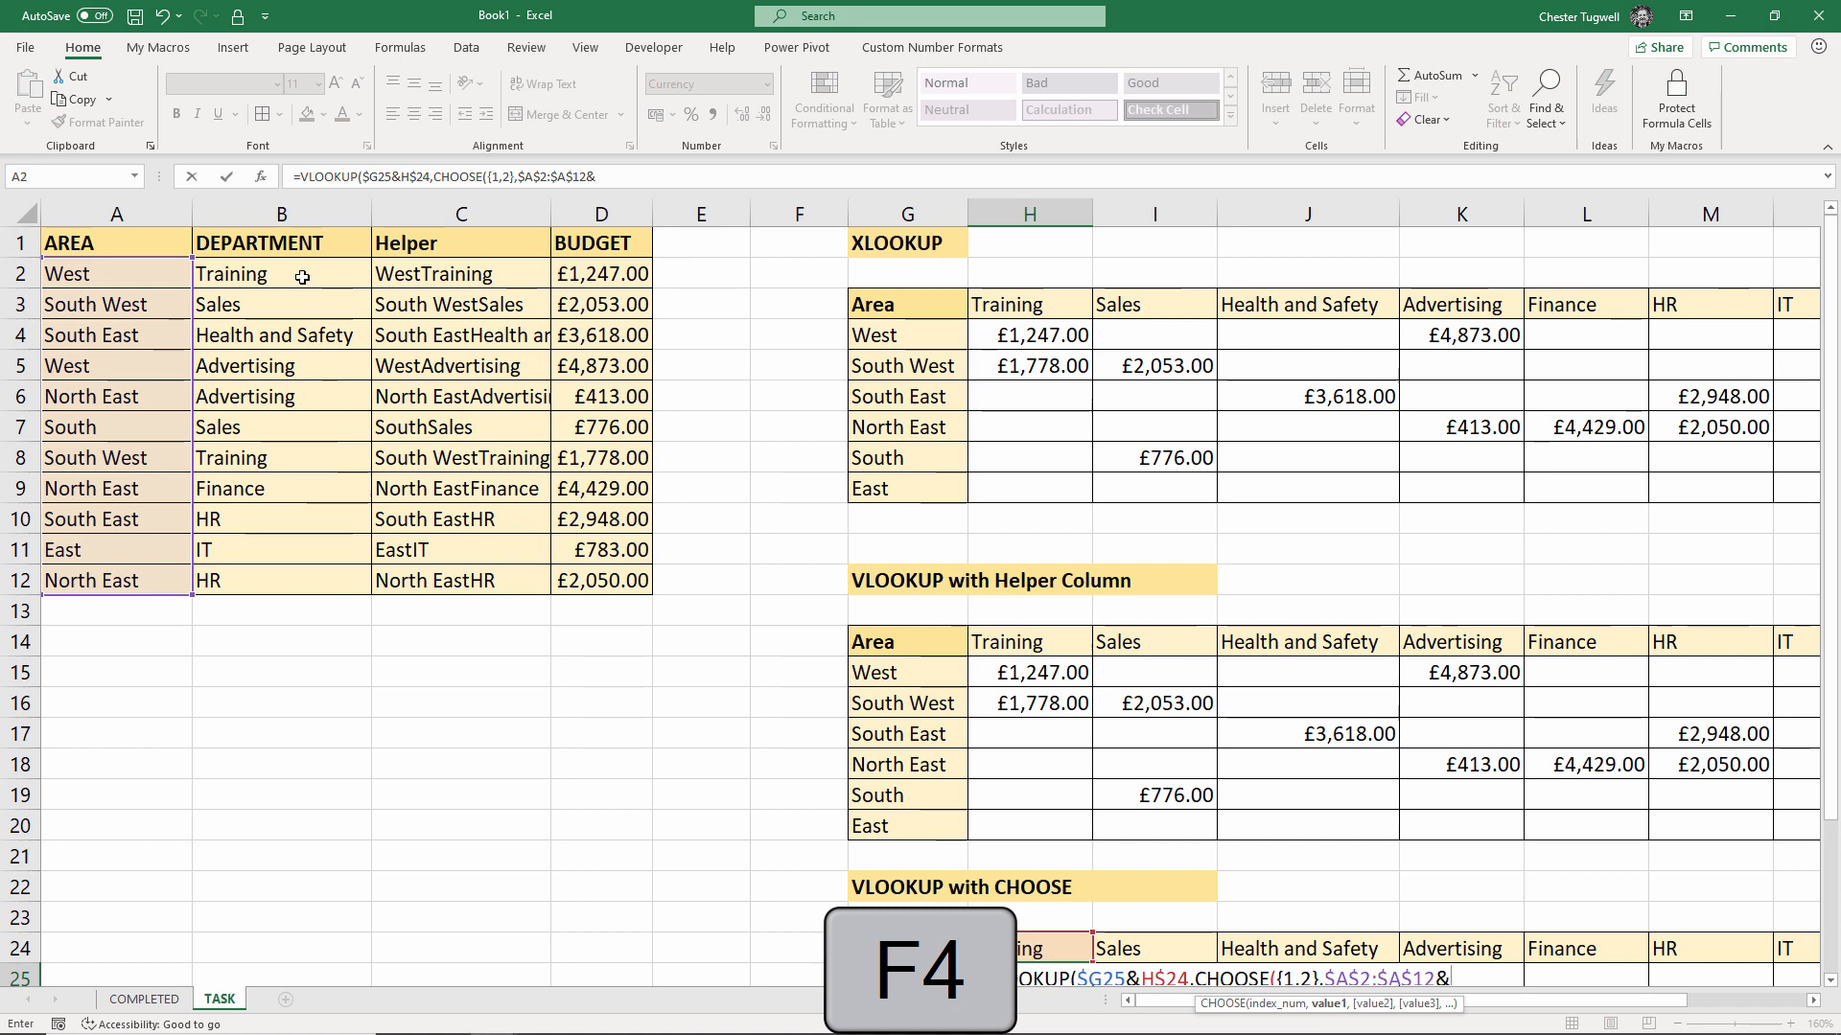
pyautogui.moveTo(278, 274); pyautogui.dragTo(278, 580)
pyautogui.press('F4')
pyautogui.scroll(-4, 272, 588)
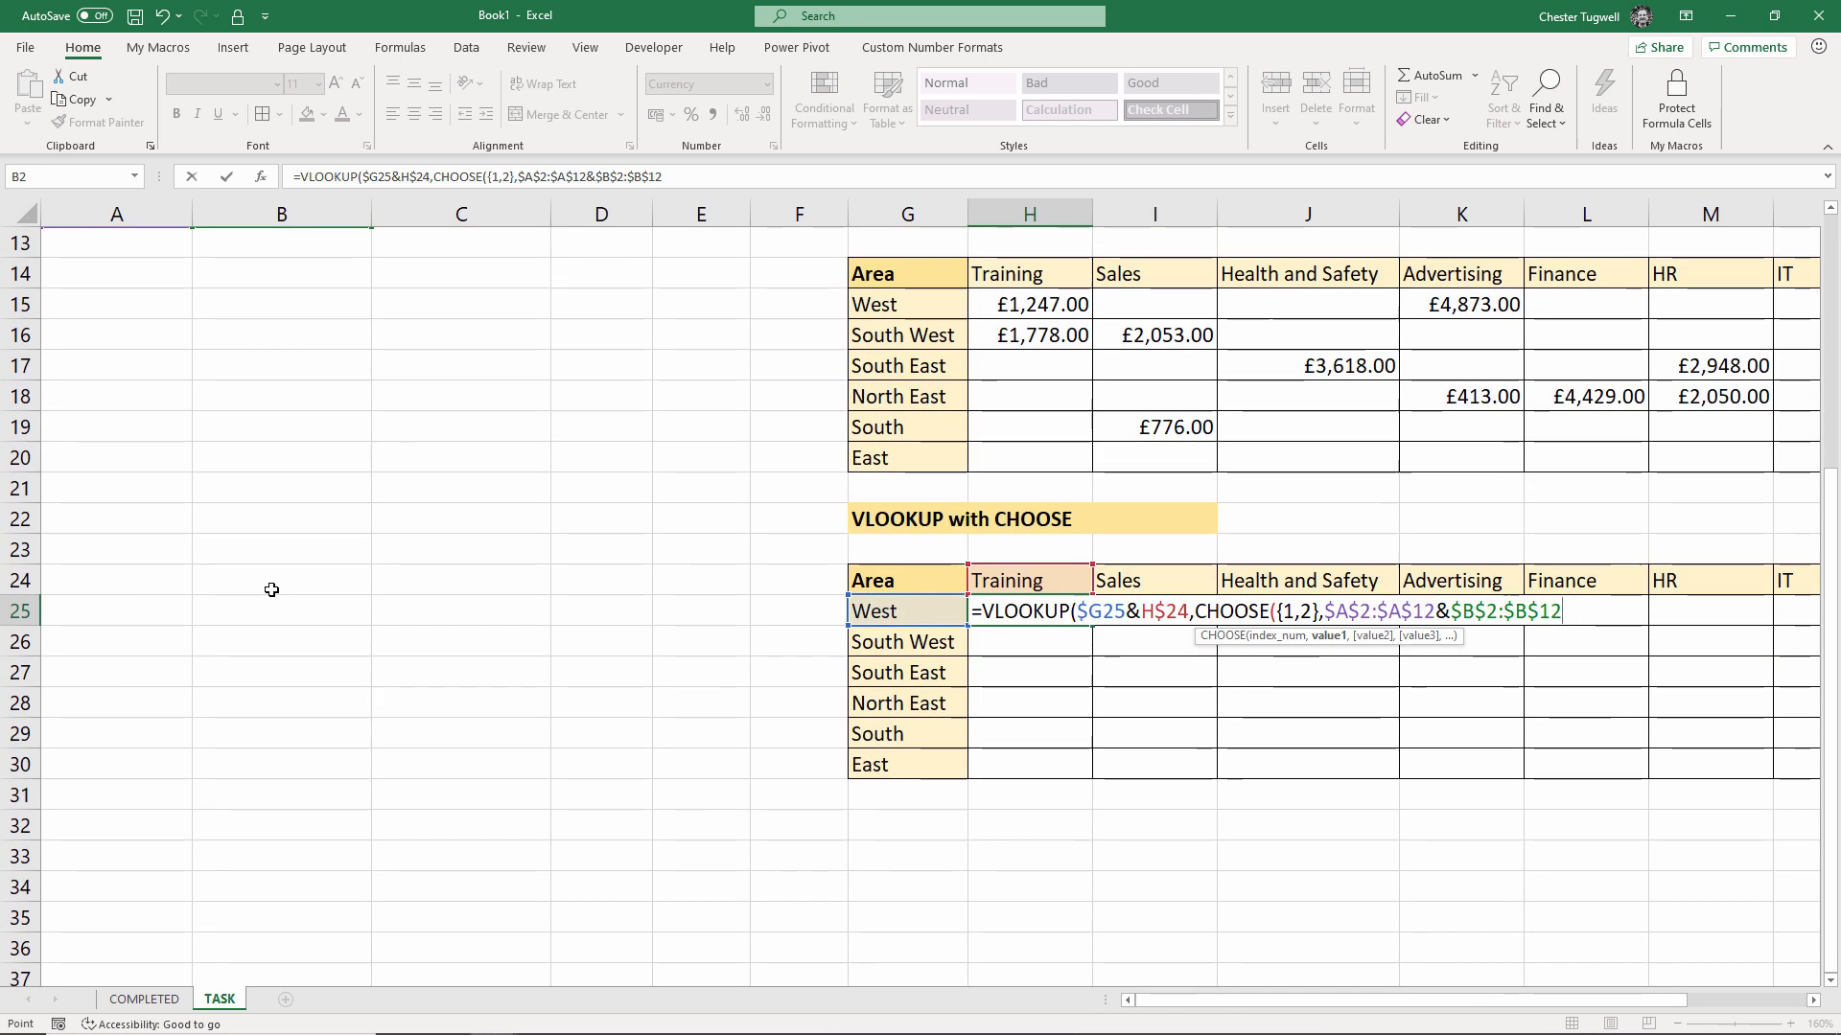
pyautogui.press('F4')
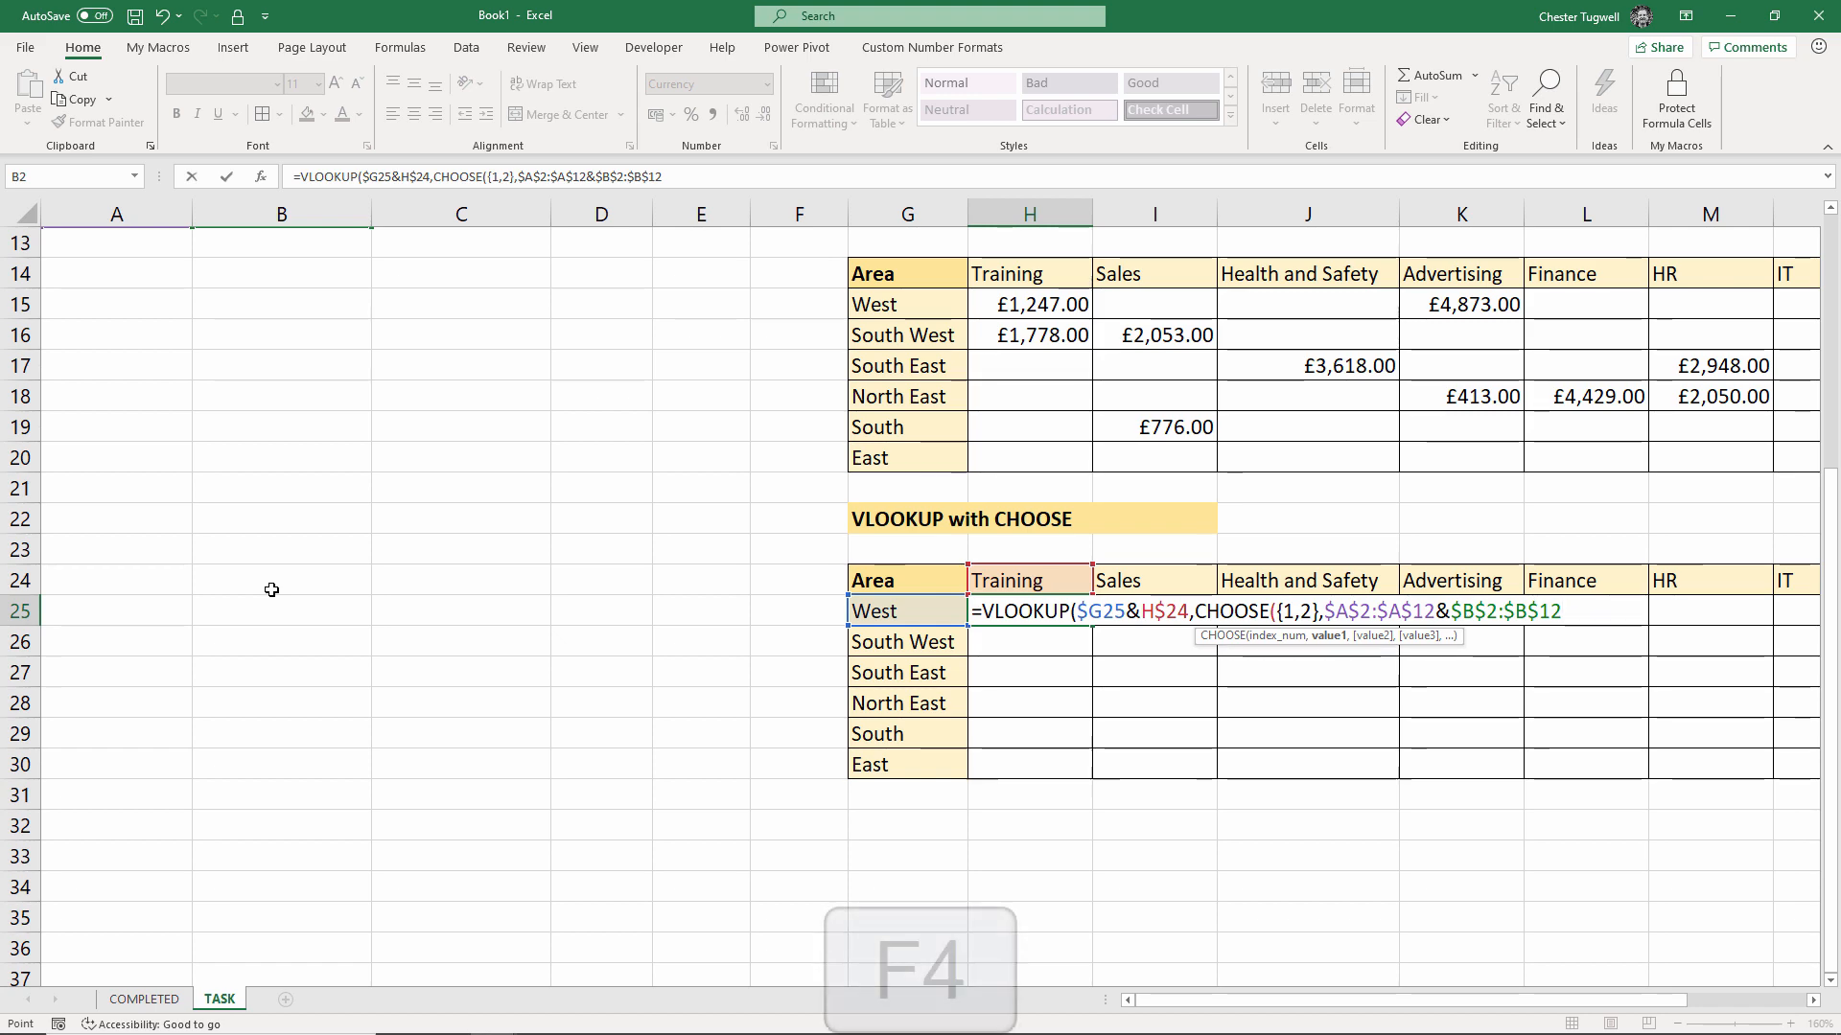
pyautogui.write(',')
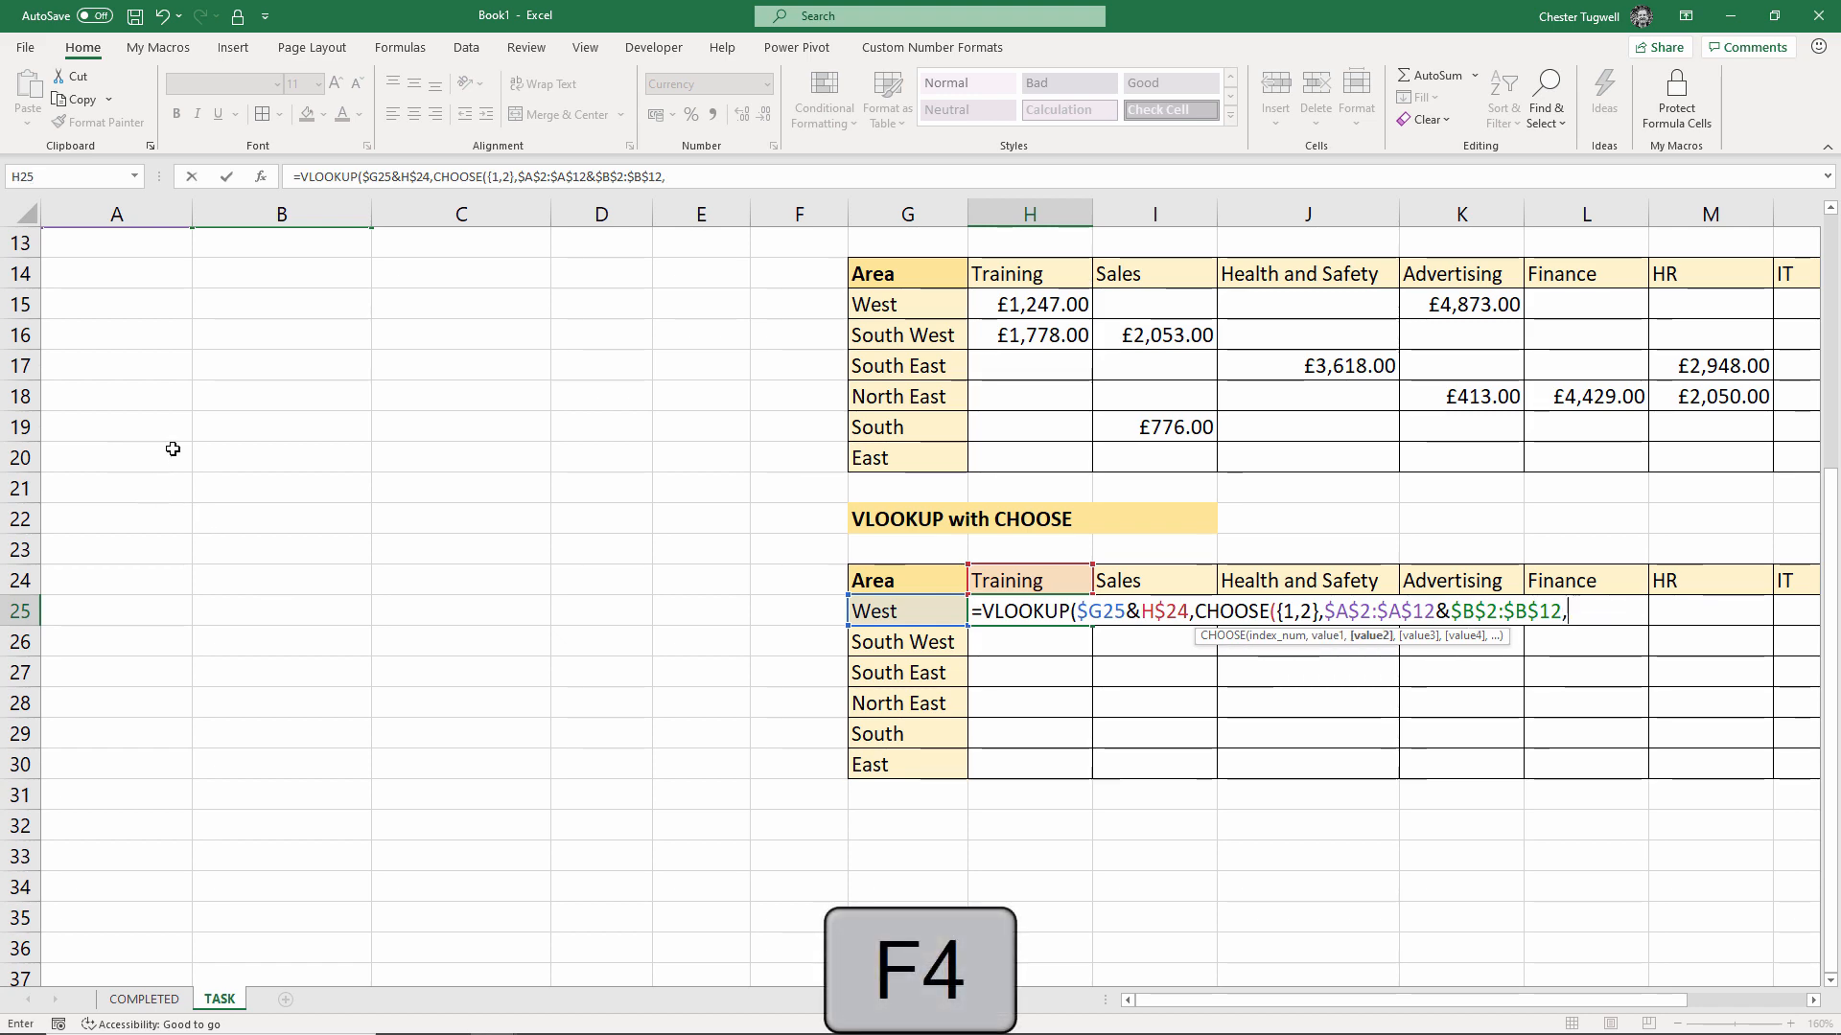
pyautogui.scroll(4, 169, 563)
pyautogui.moveTo(587, 282); pyautogui.dragTo(609, 573)
pyautogui.scroll(-4, 609, 573)
pyautogui.press('F4')
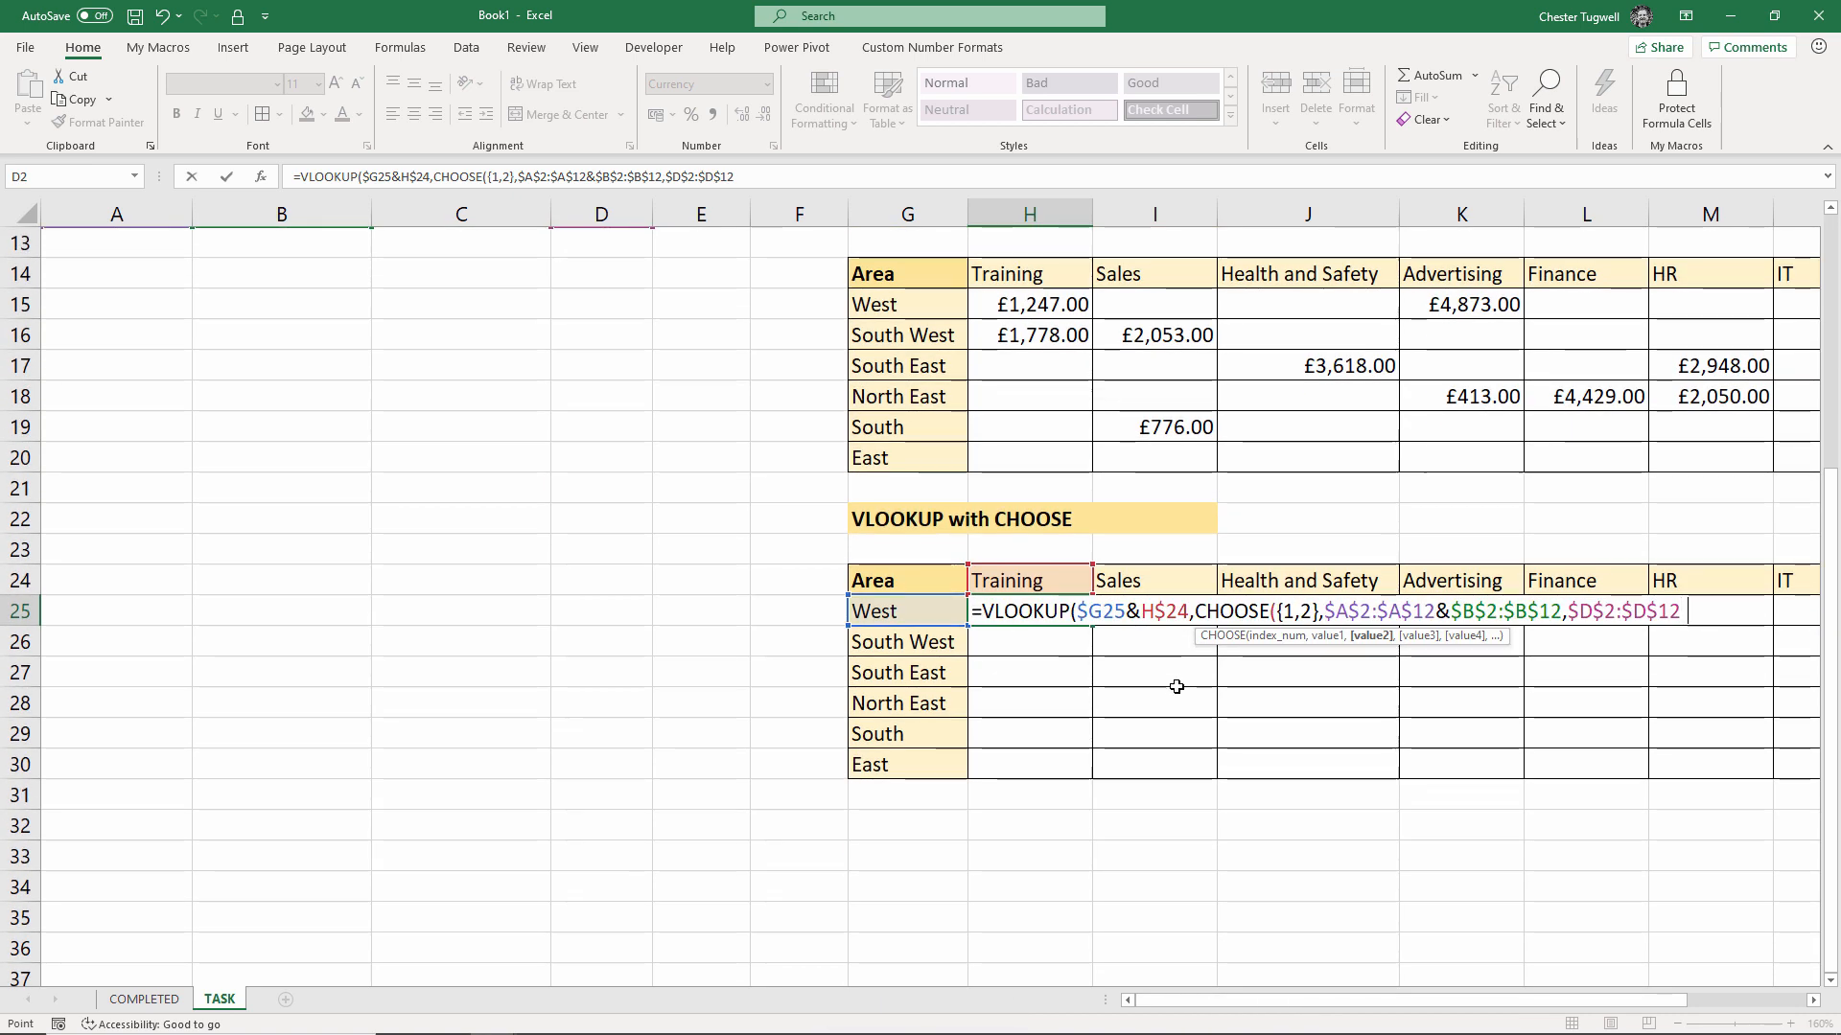
pyautogui.write(')')
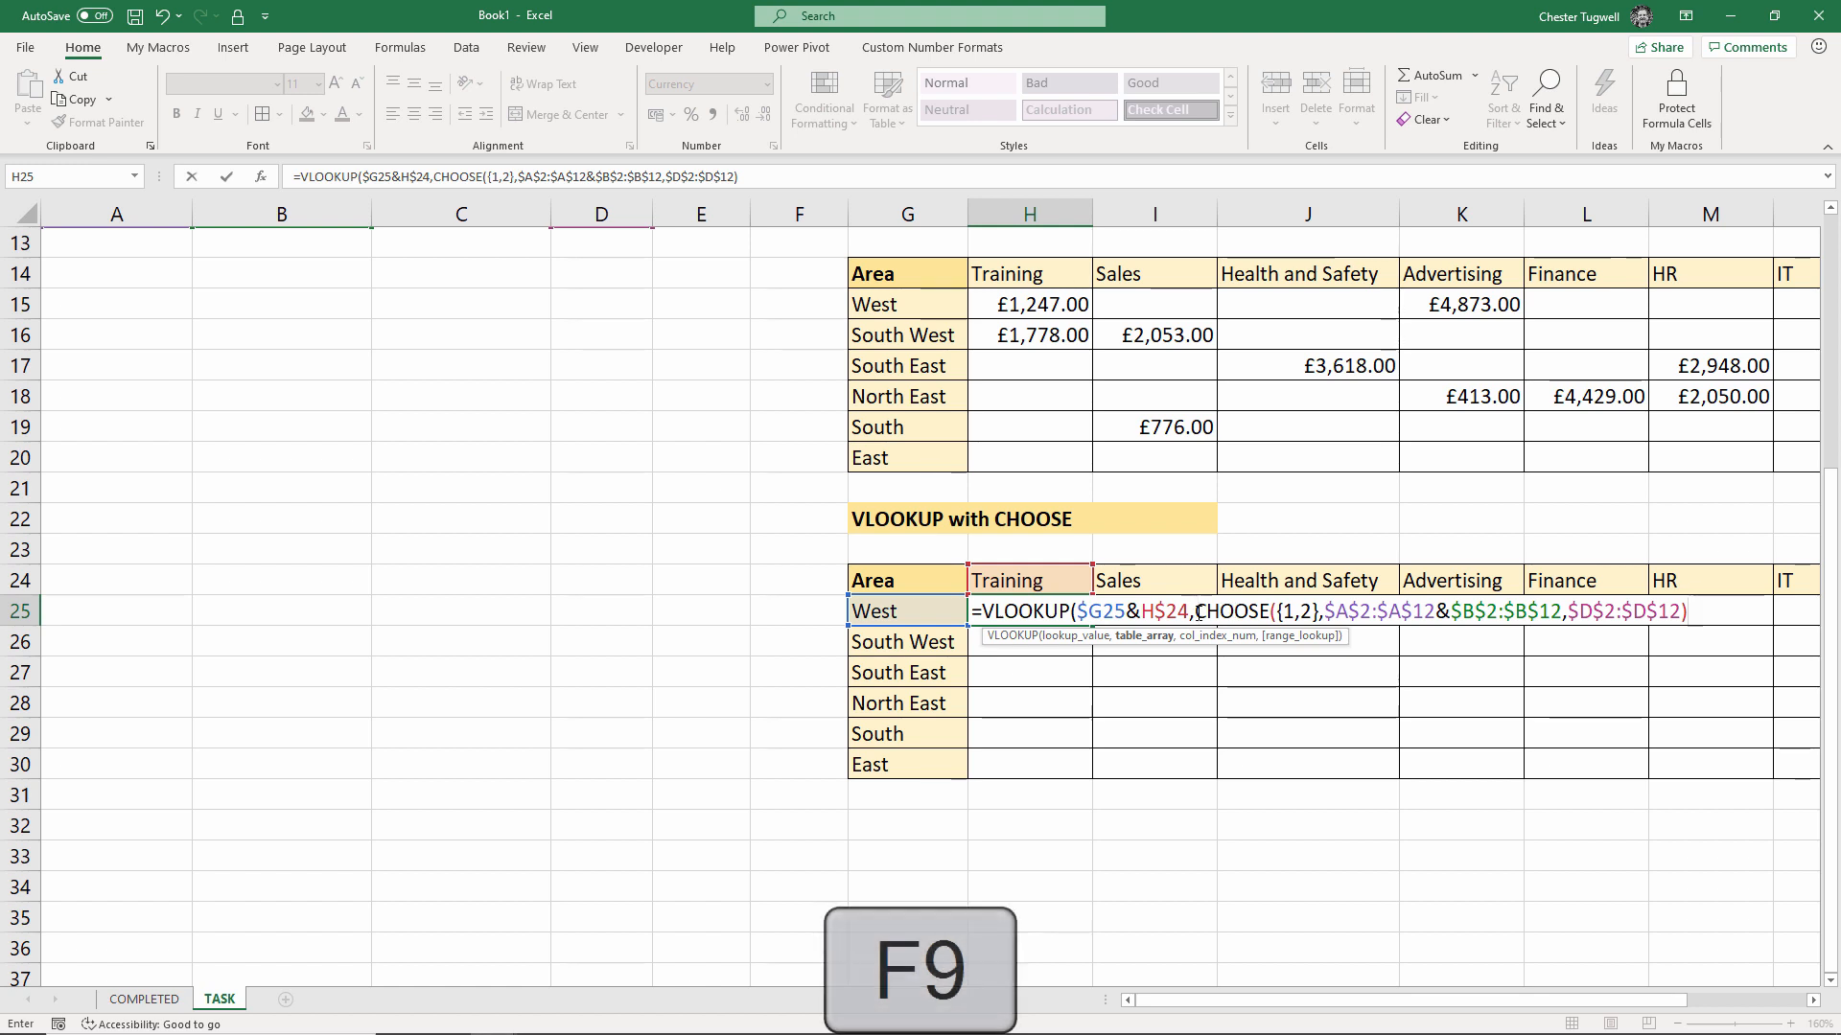
pyautogui.moveTo(1196, 611); pyautogui.dragTo(1700, 655)
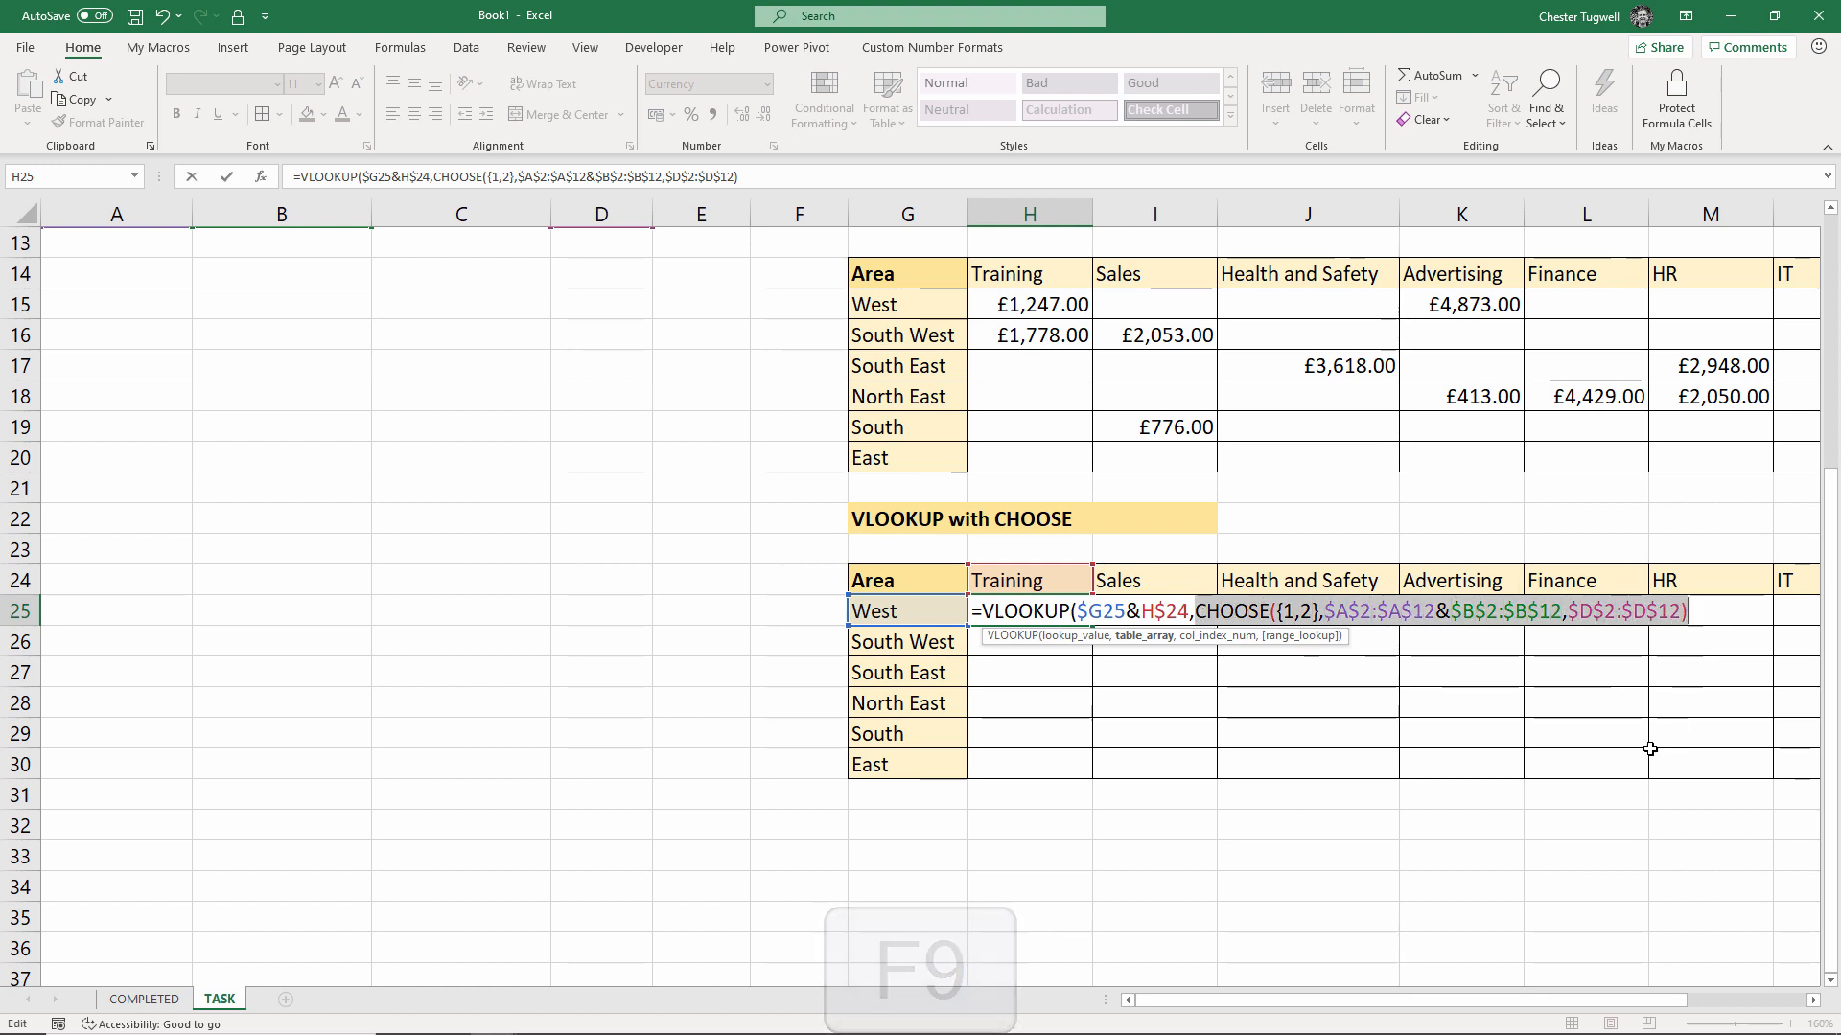
pyautogui.press('F9')
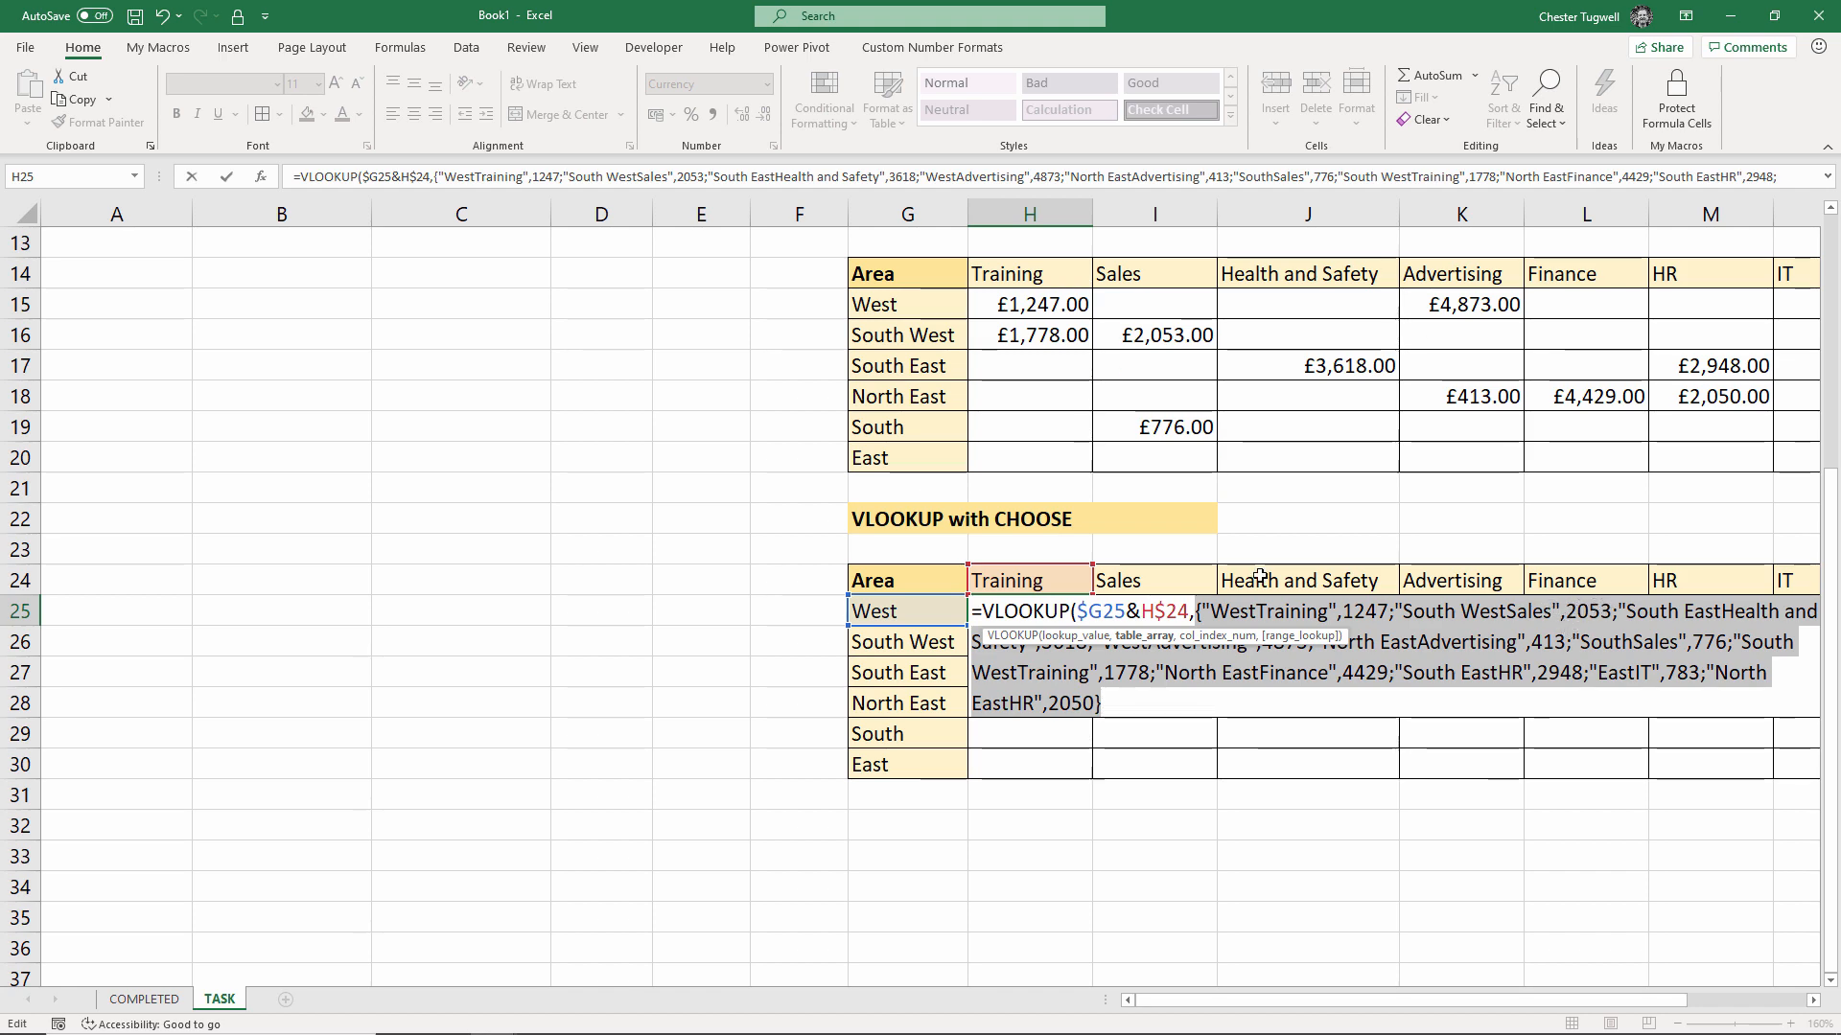
pyautogui.scroll(4, 1048, 527)
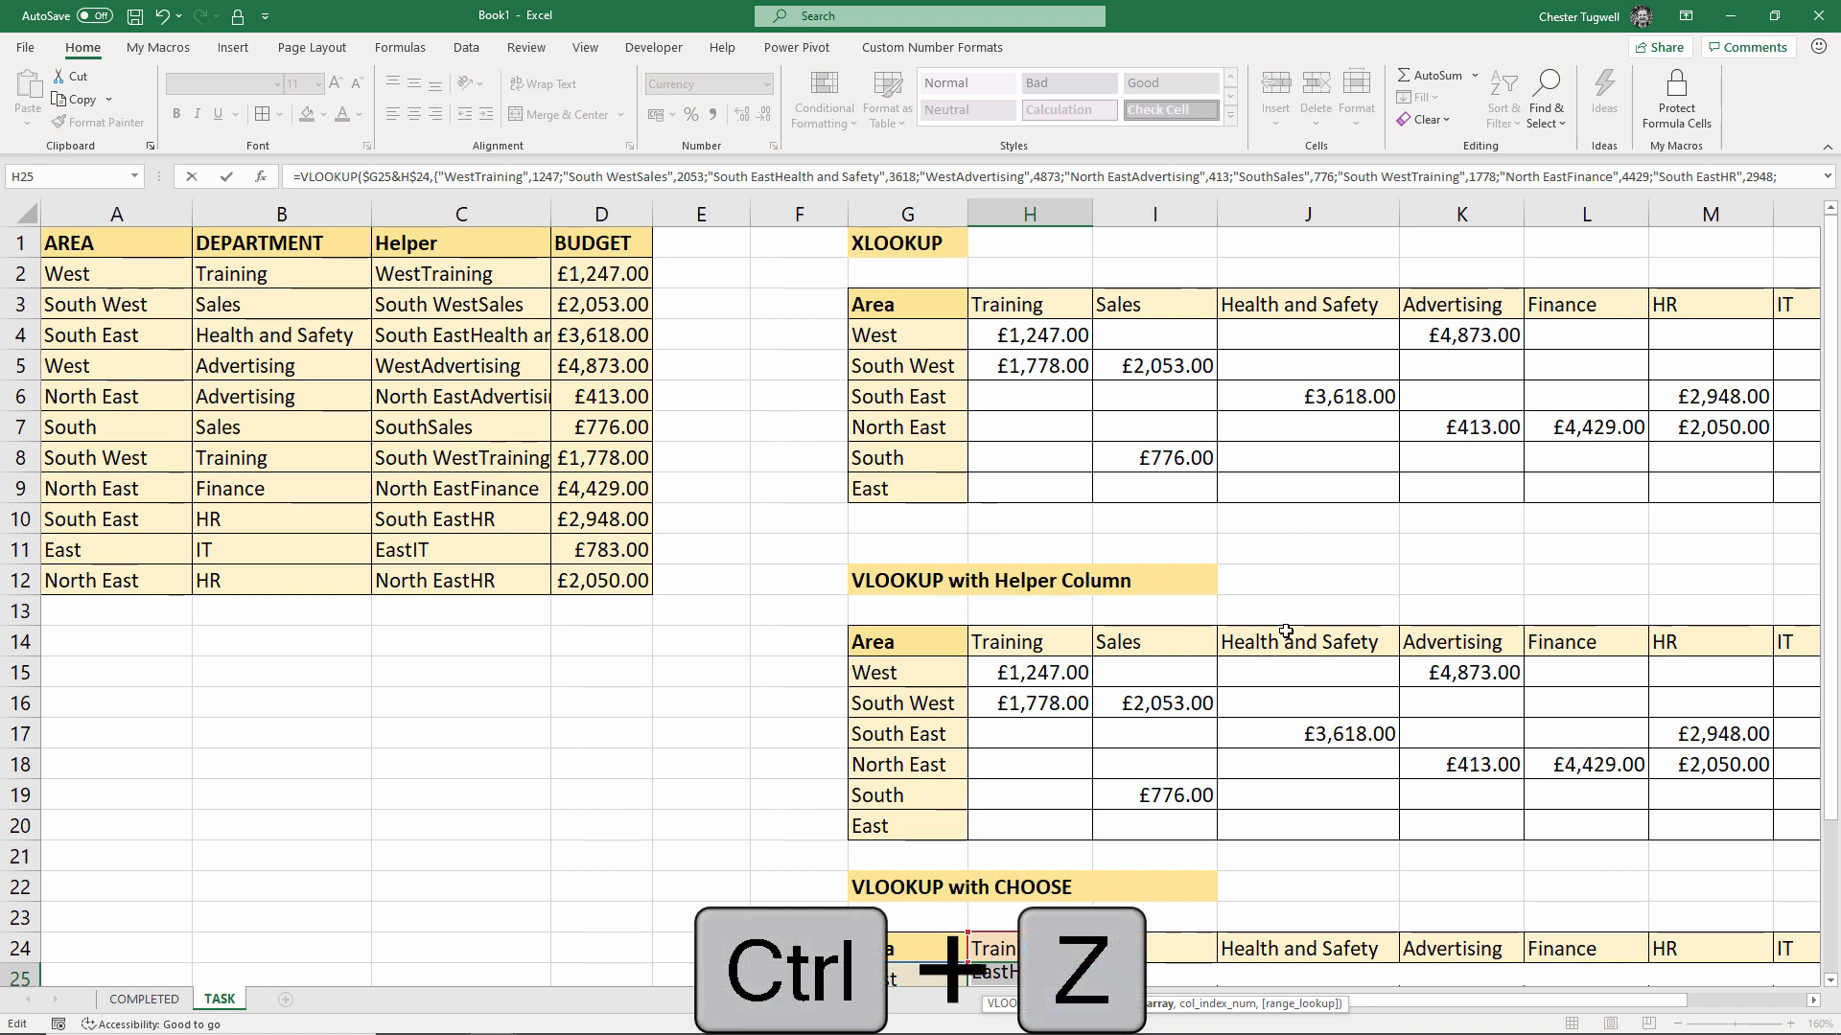
pyautogui.scroll(-4, 1573, 835)
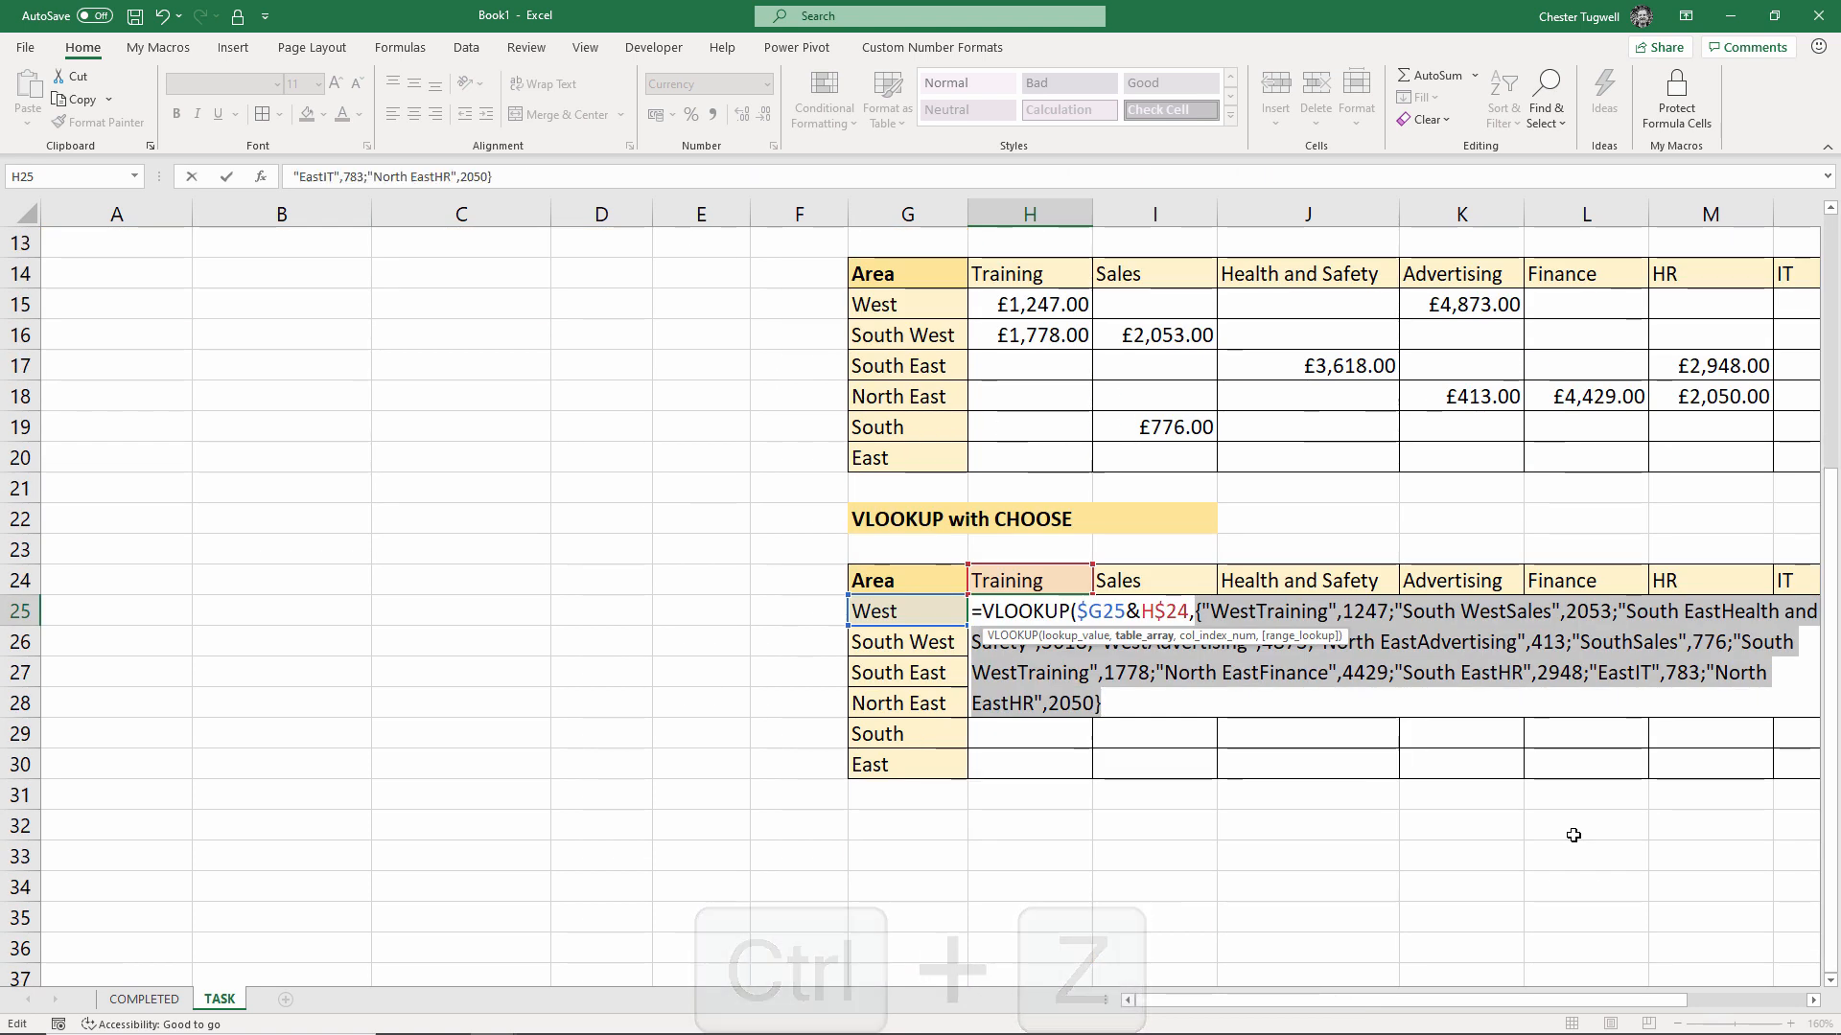
pyautogui.hotkey('ctrl', 'z')
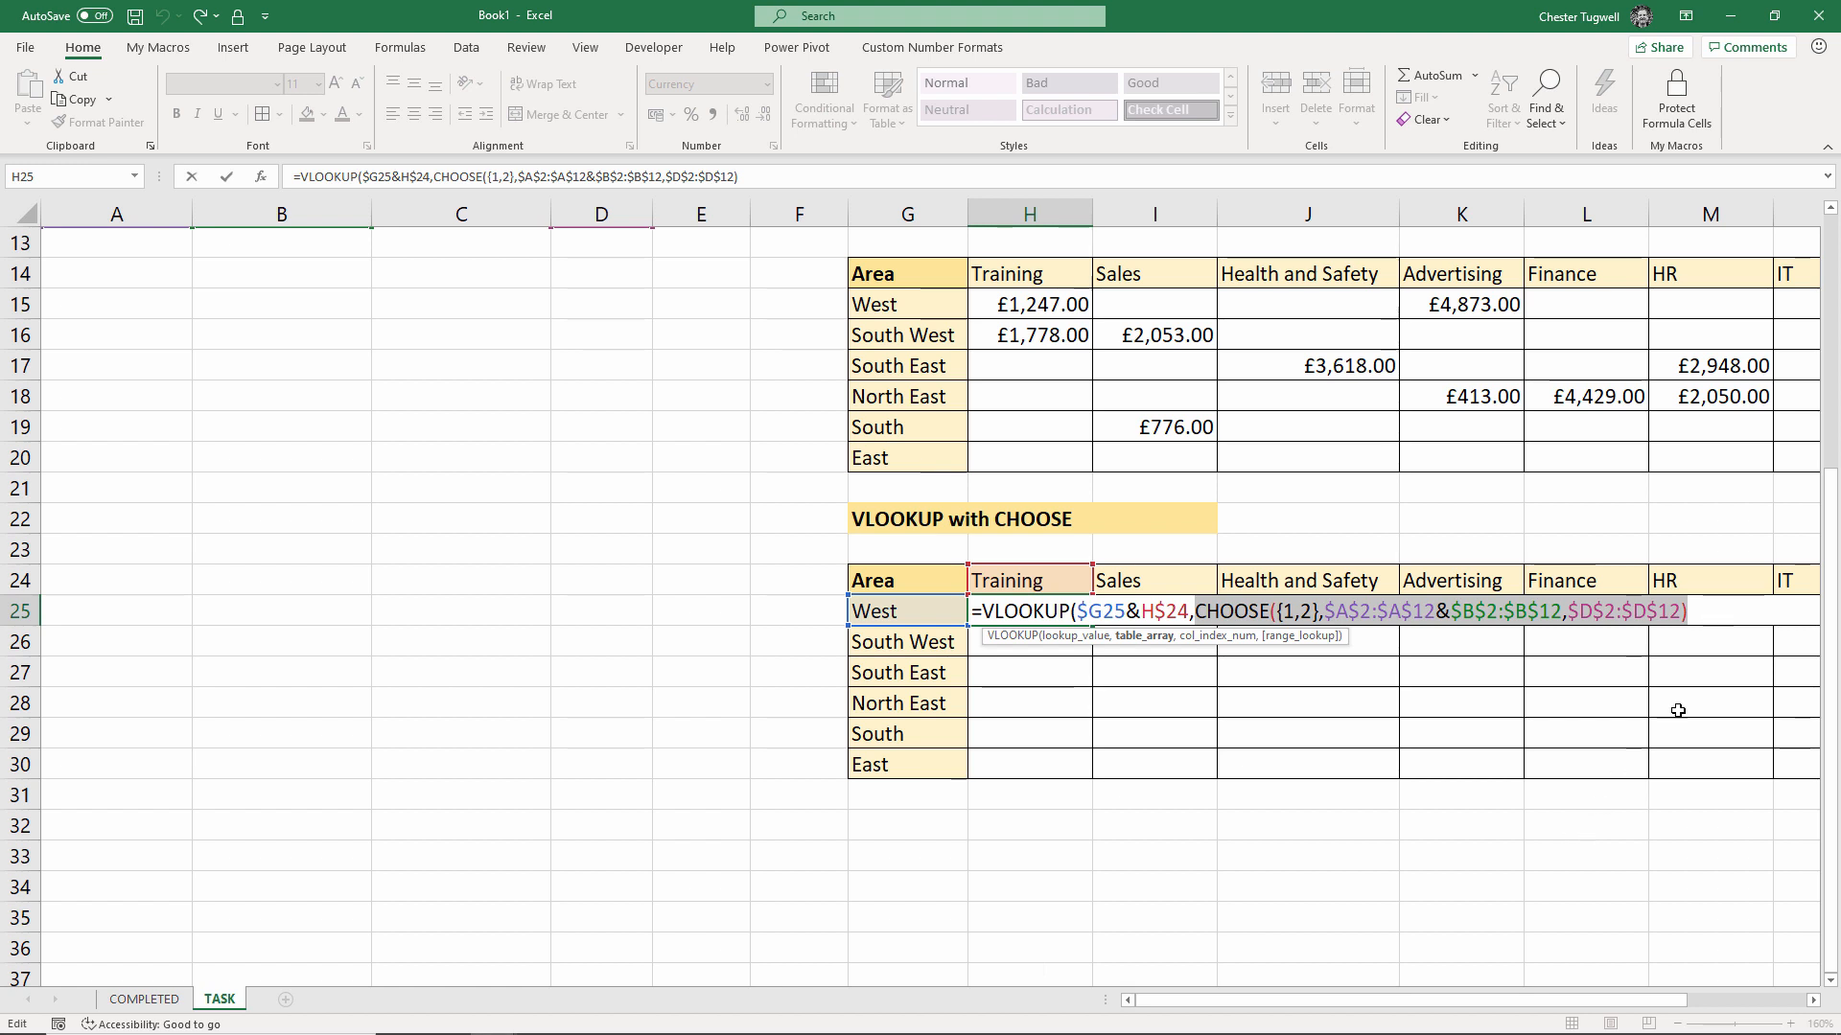
# Finish H25 with ,2,0) and copy it to H30: £1,247.00 West, £1,778.00 South West
pyautogui.click(1697, 615)
pyautogui.write(',')
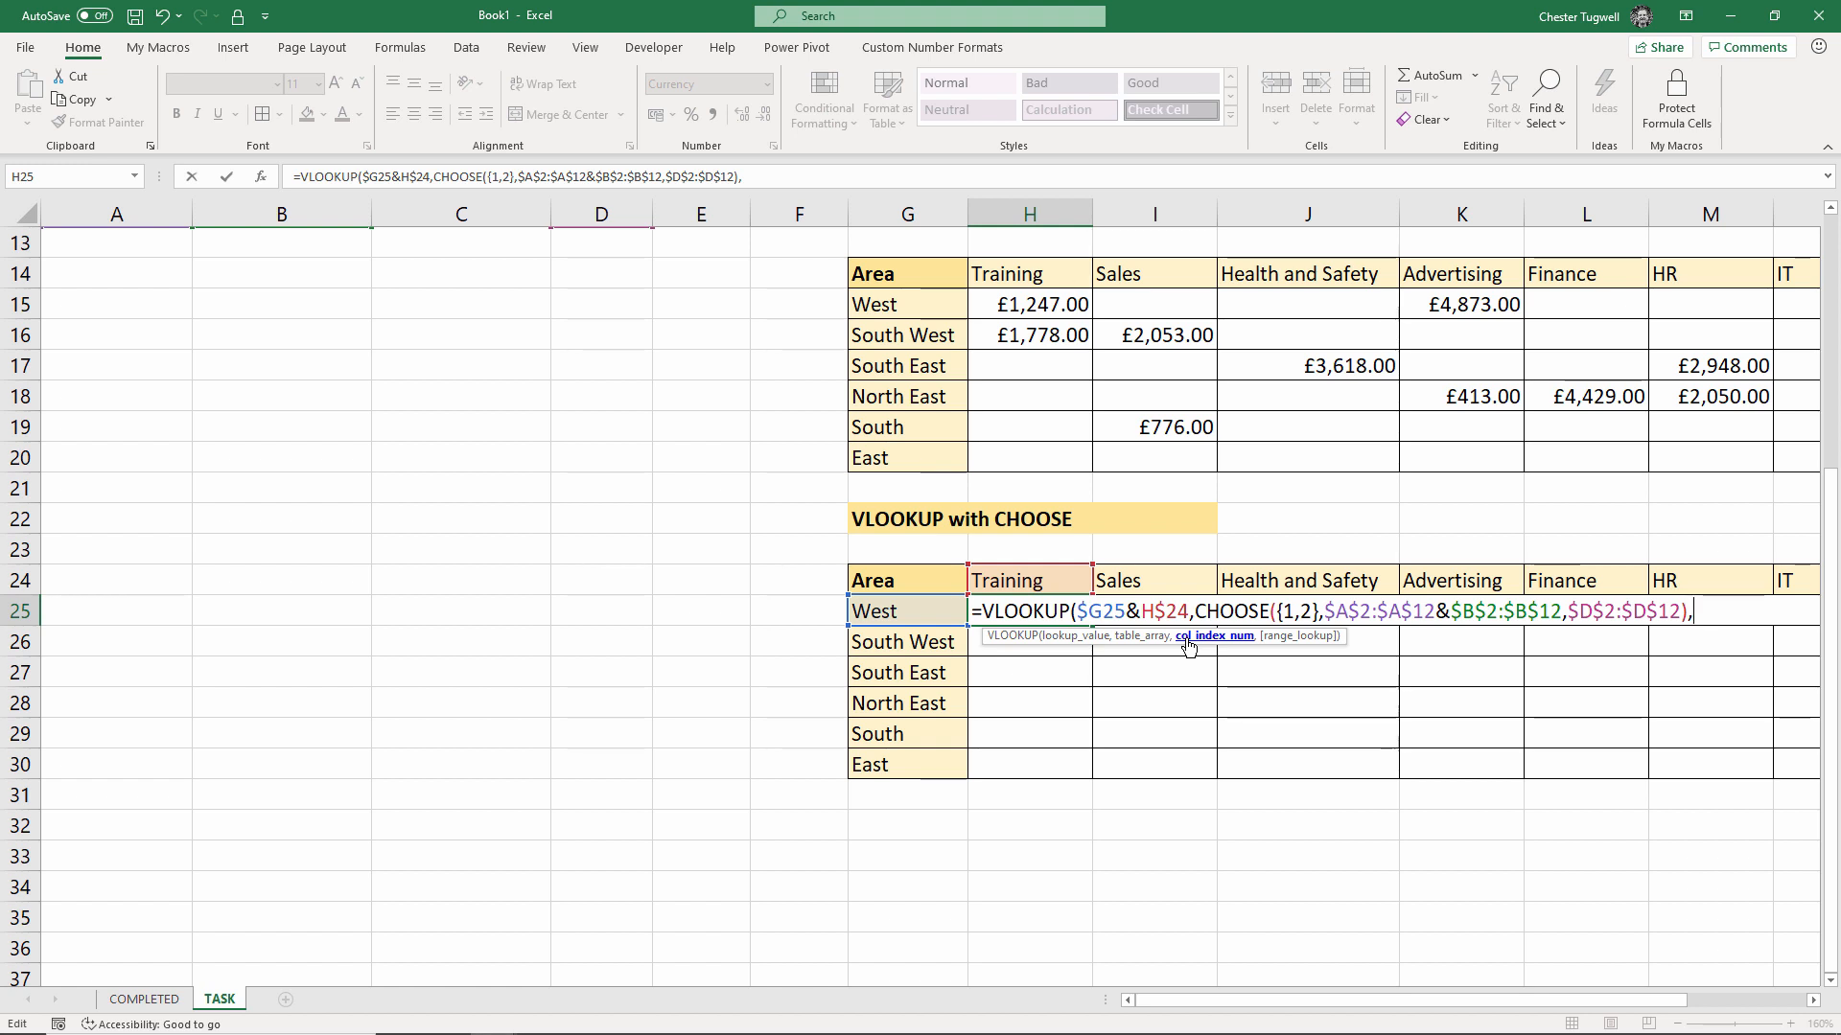
pyautogui.write('2,0)')
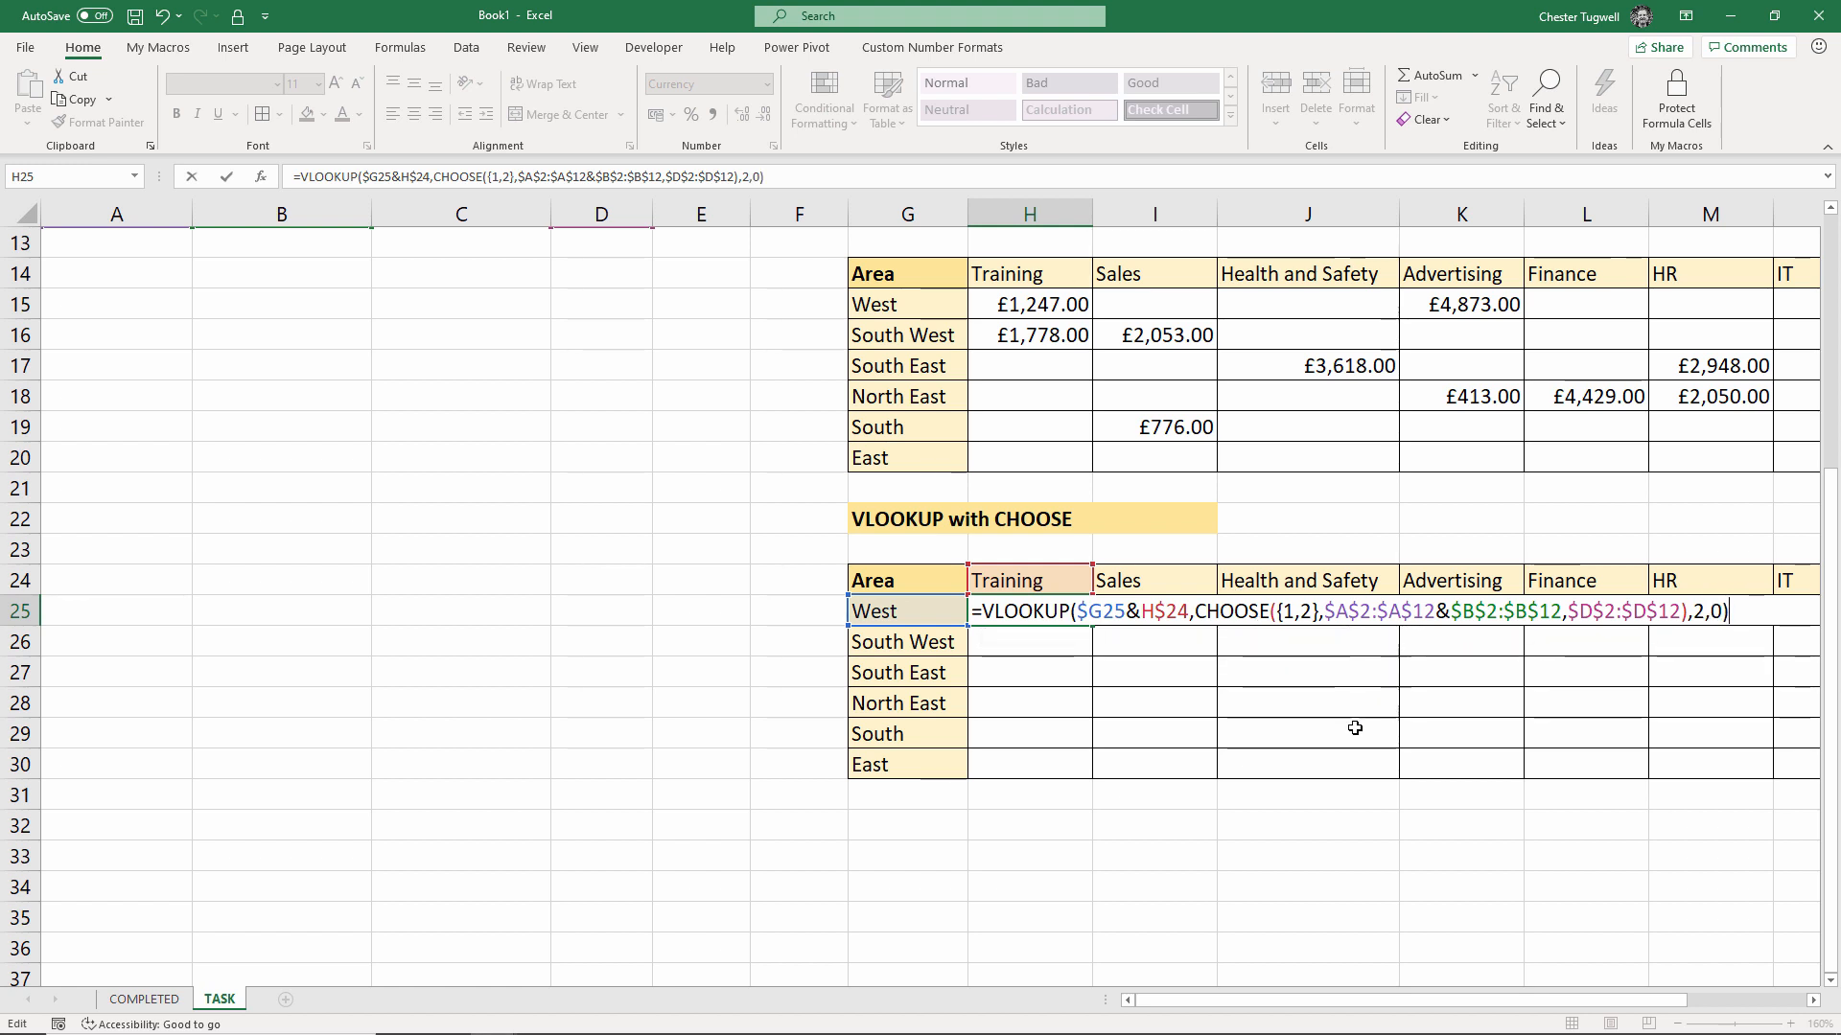
pyautogui.press('Return')
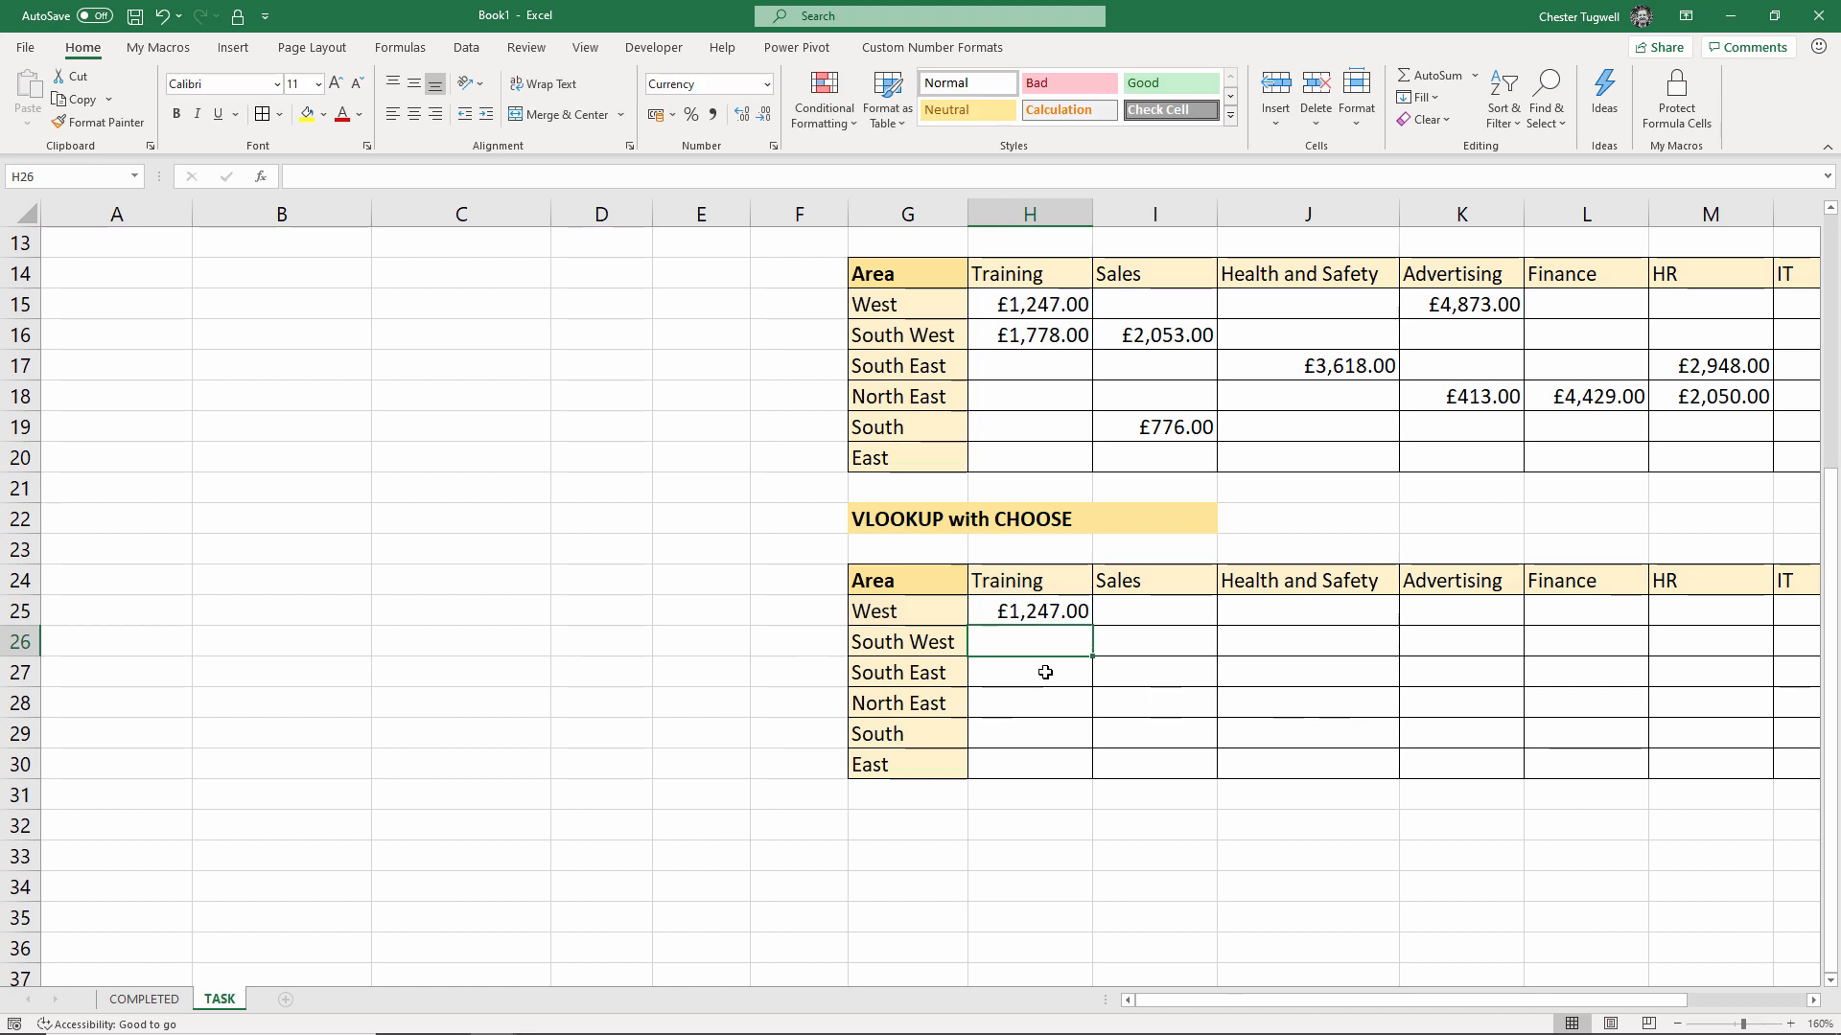
pyautogui.click(1056, 617)
pyautogui.moveTo(1092, 626); pyautogui.dragTo(1084, 772)
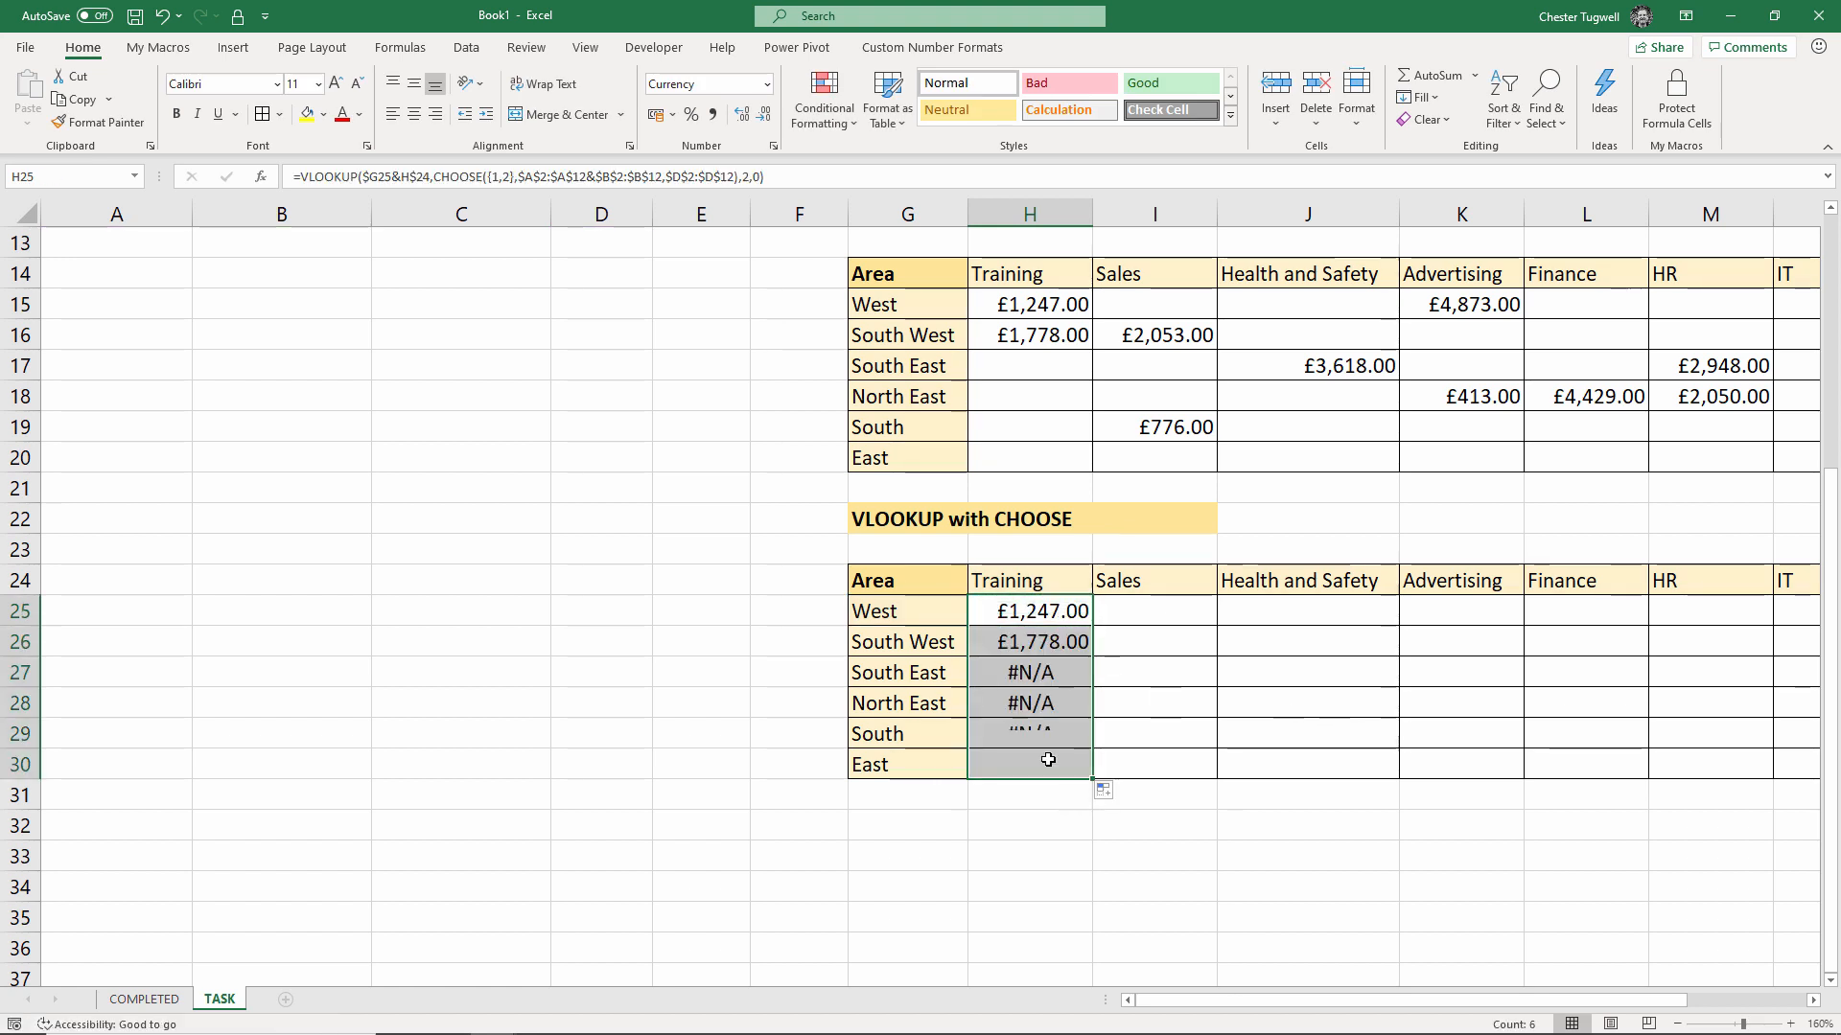
# Wrap the H25 formula in IFNA(...,"") so missing combinations show blank
pyautogui.doubleClick(987, 611)
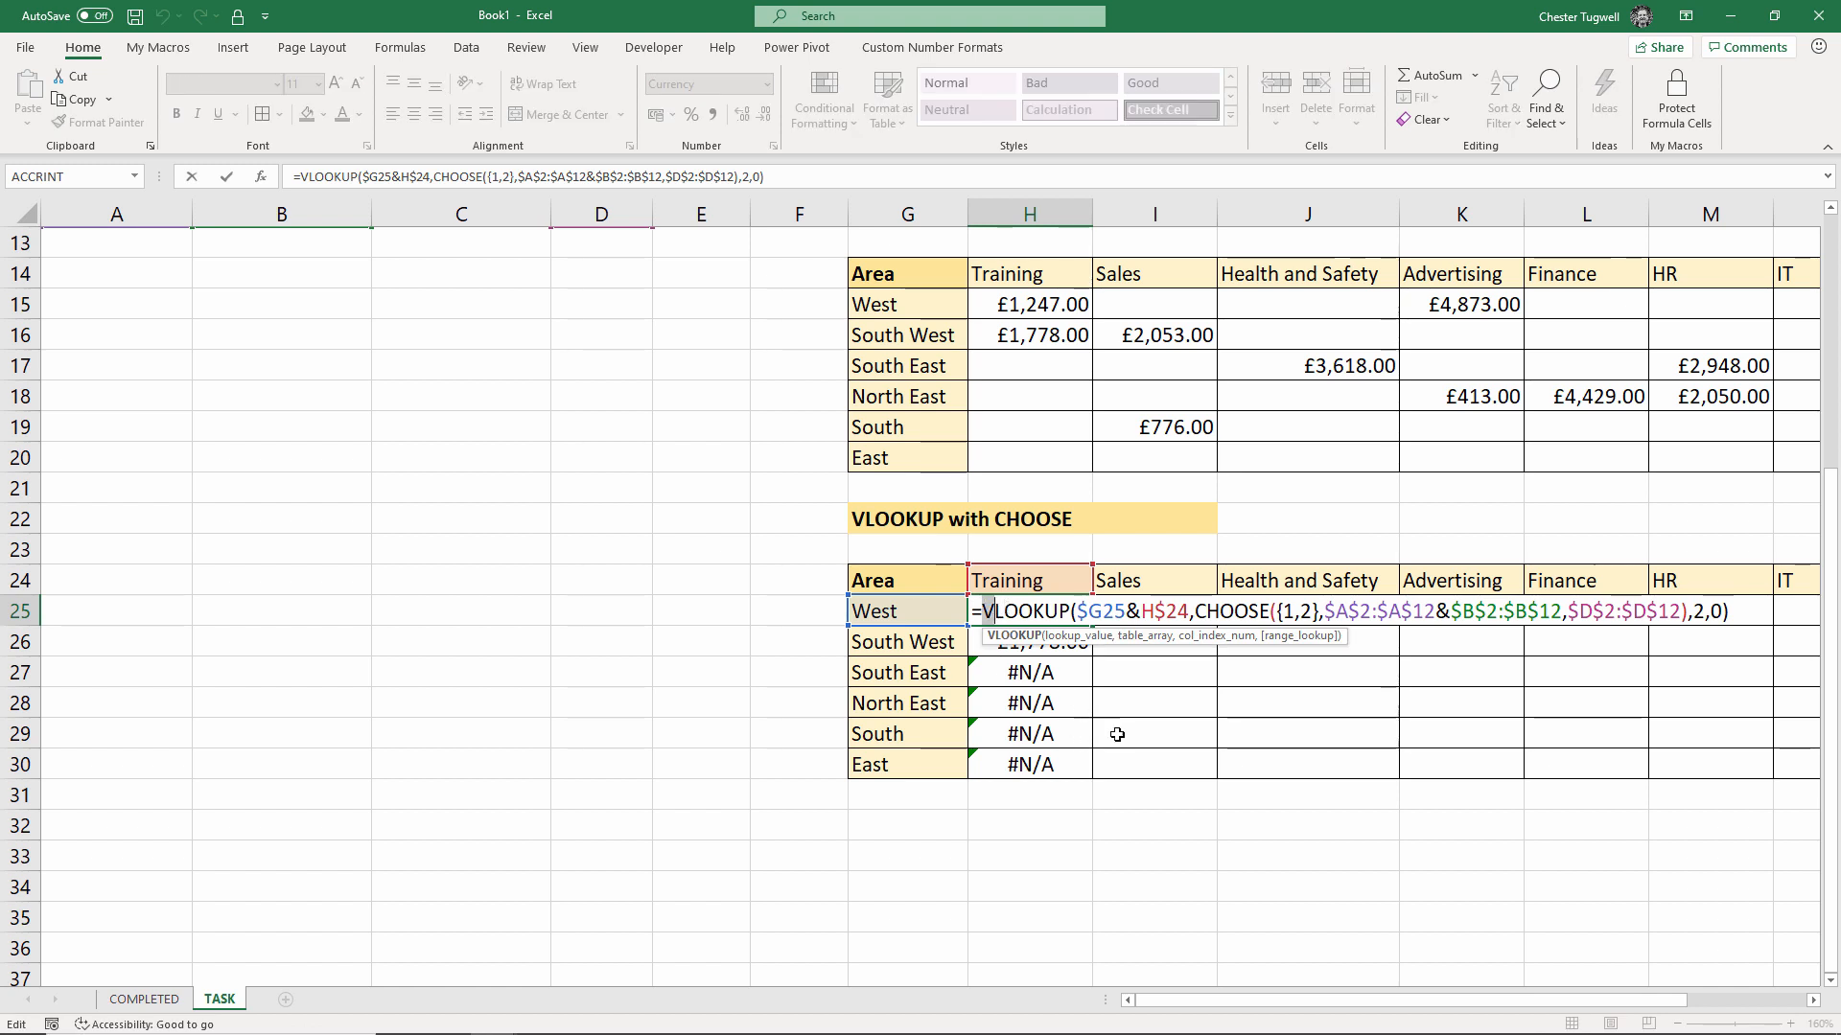
pyautogui.click(988, 611)
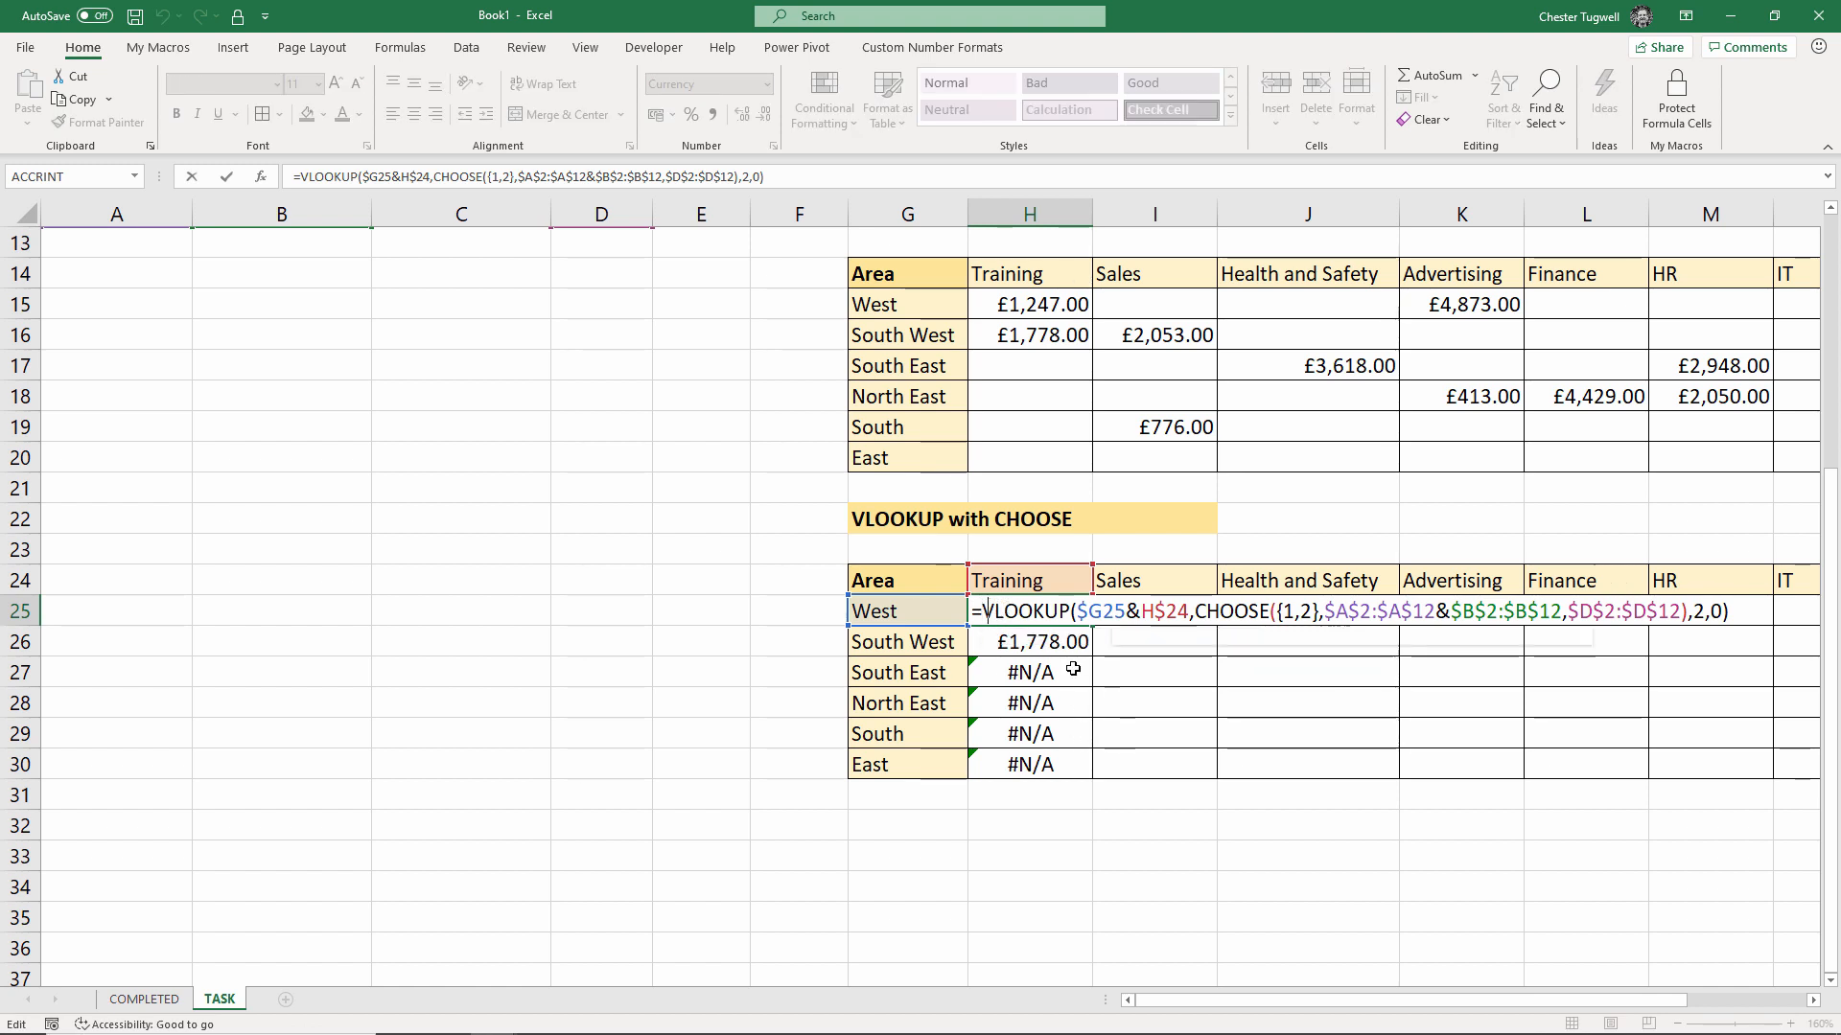
pyautogui.write('IFNA(')
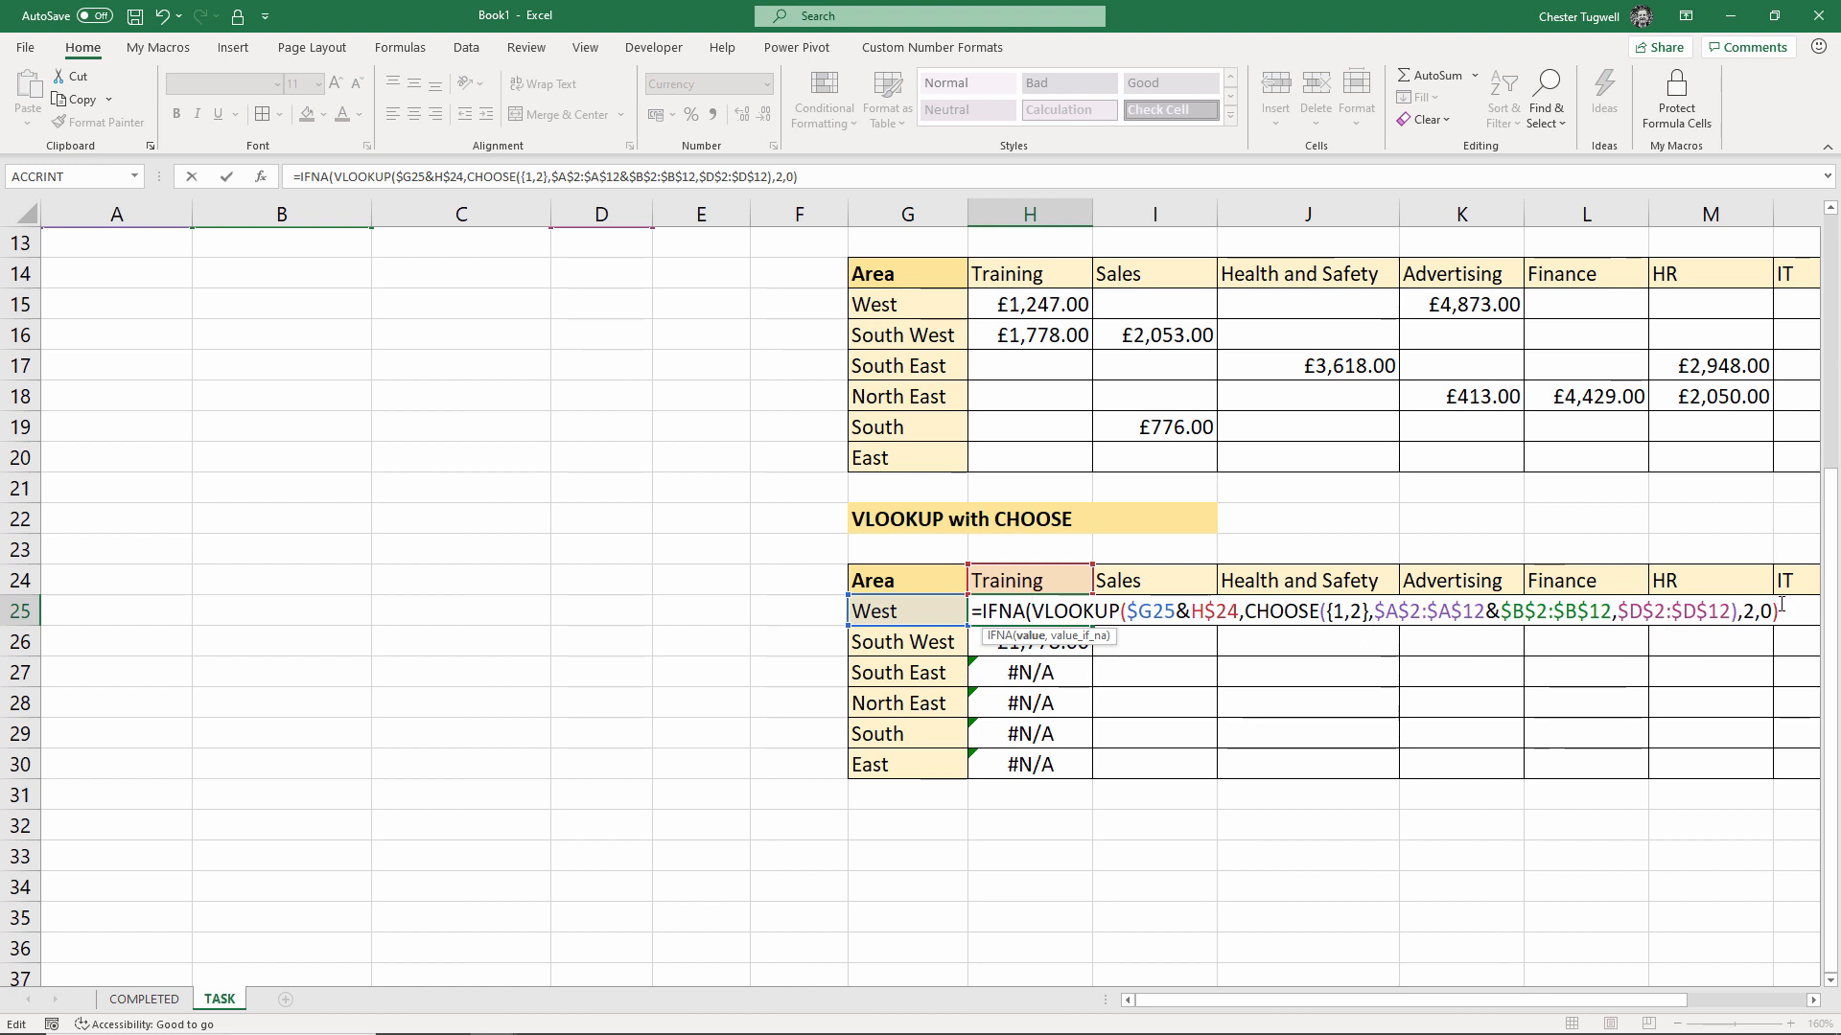
pyautogui.write(',"")')
pyautogui.press('Return')
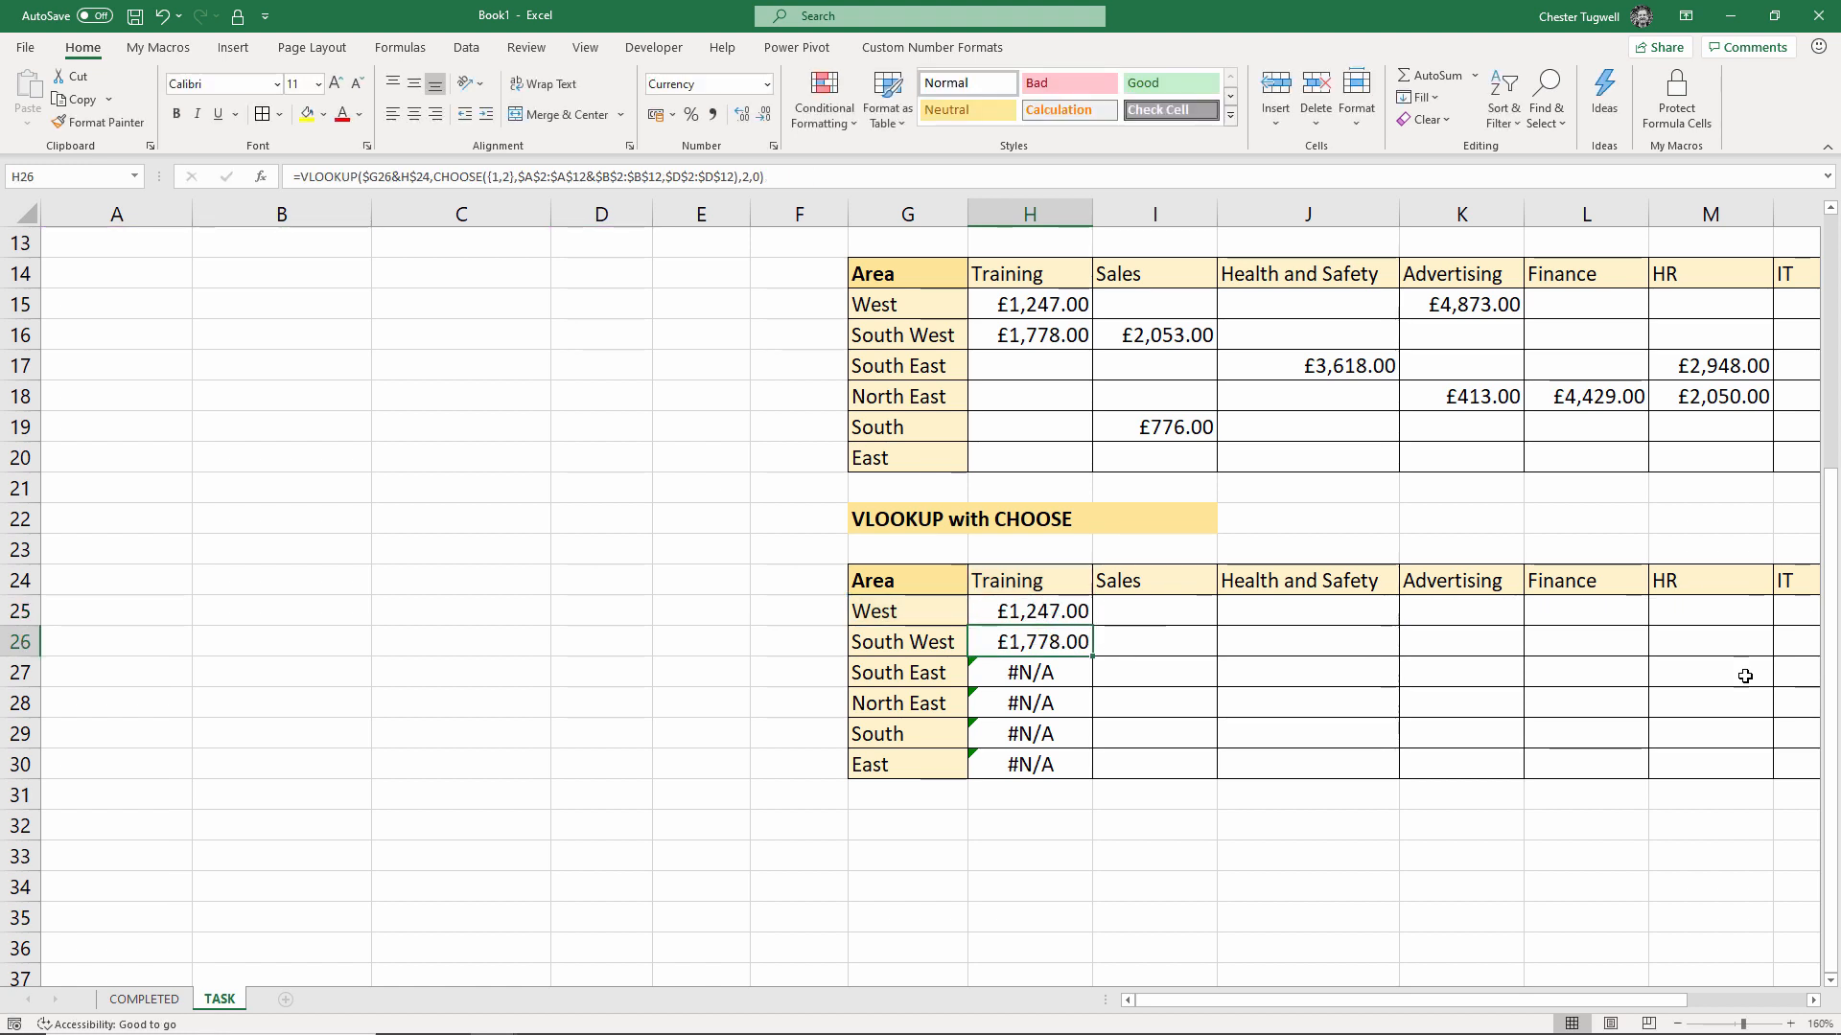
# Fill the IFNA formula across H25:N30, showing budgets such as £783.00 for East–IT
pyautogui.click(1074, 610)
pyautogui.moveTo(1092, 625); pyautogui.dragTo(1582, 801)
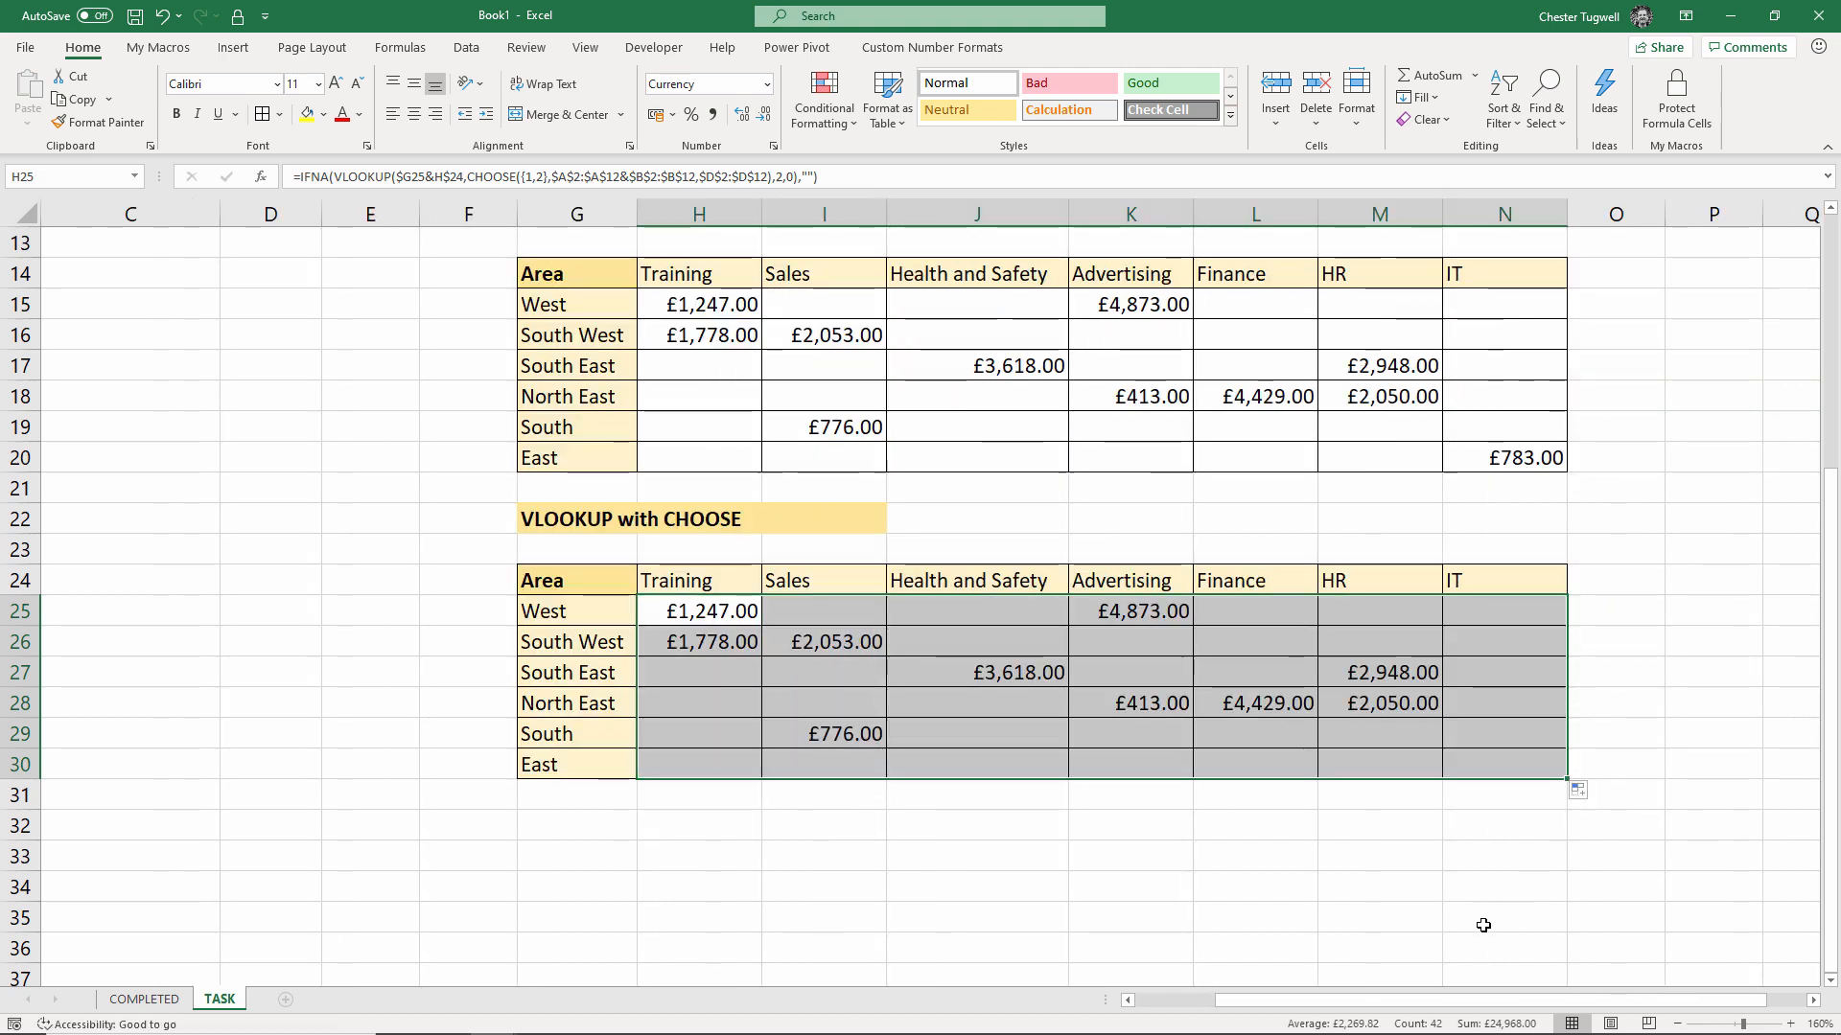
pyautogui.moveTo(1436, 1003); pyautogui.dragTo(1290, 966)
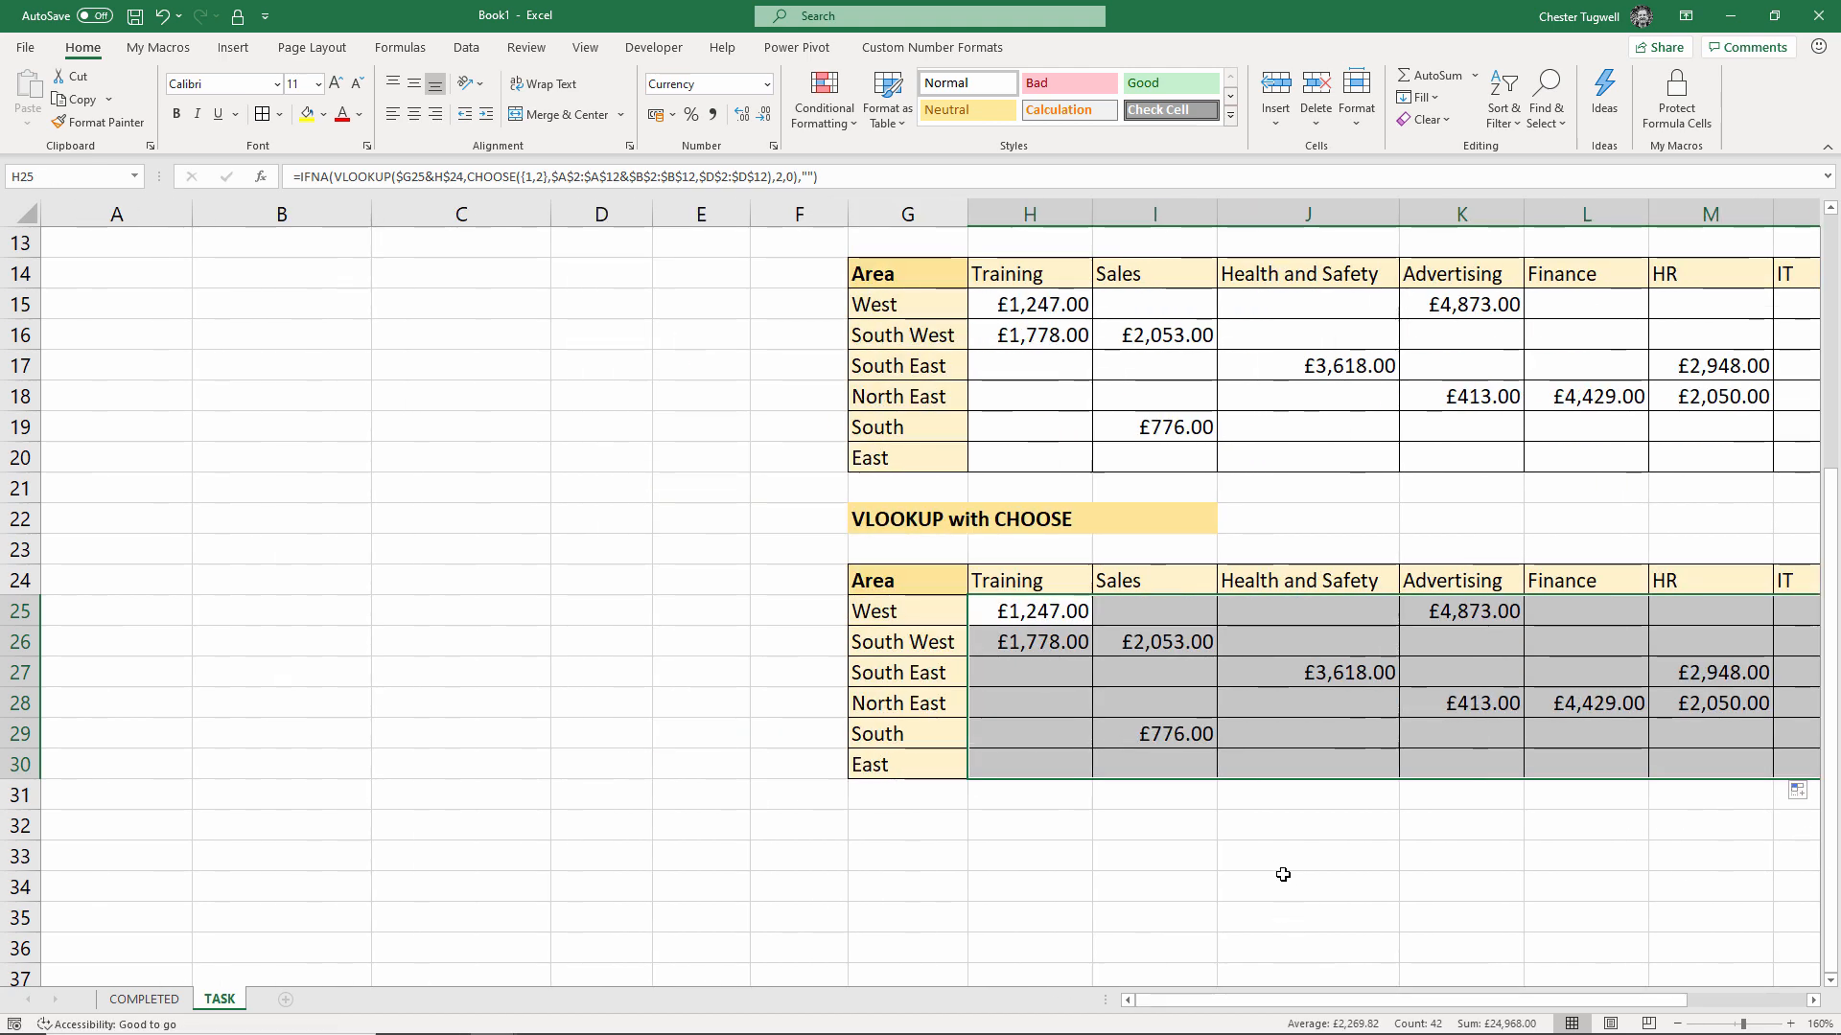
pyautogui.scroll(1, 1283, 874)
pyautogui.scroll(4, 1283, 875)
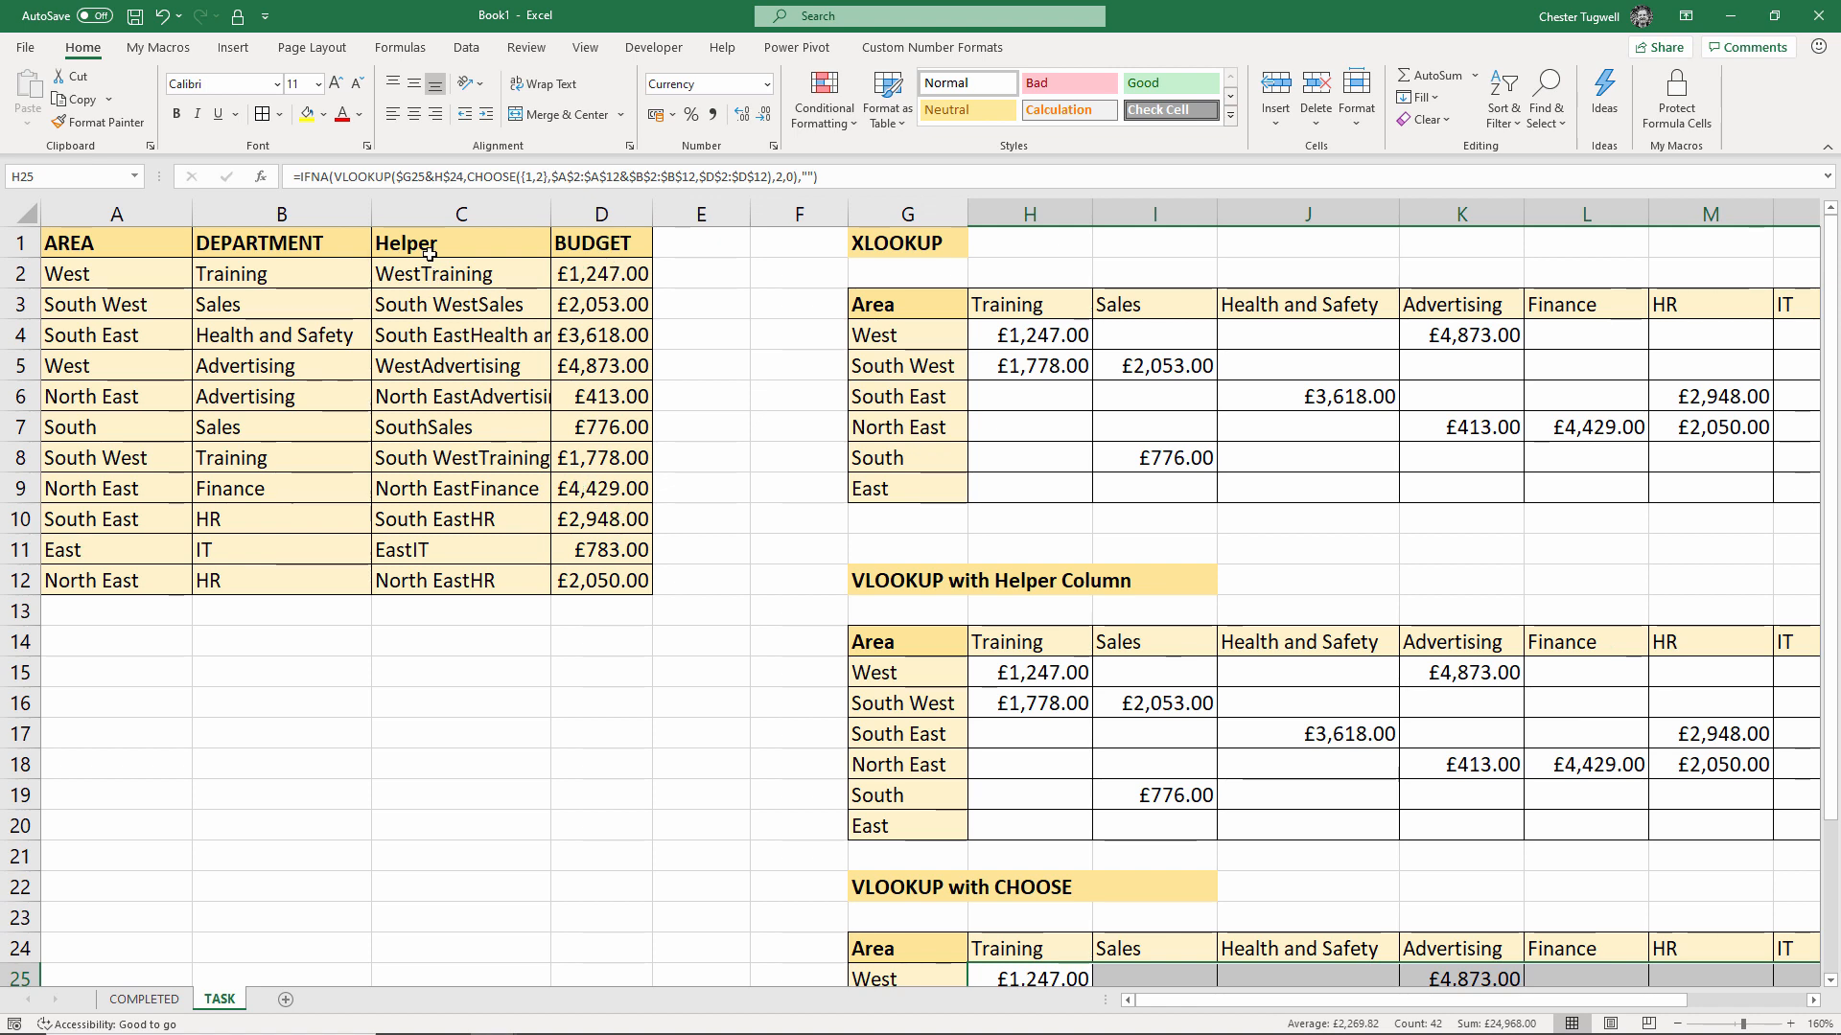
pyautogui.scroll(-2, 1246, 868)
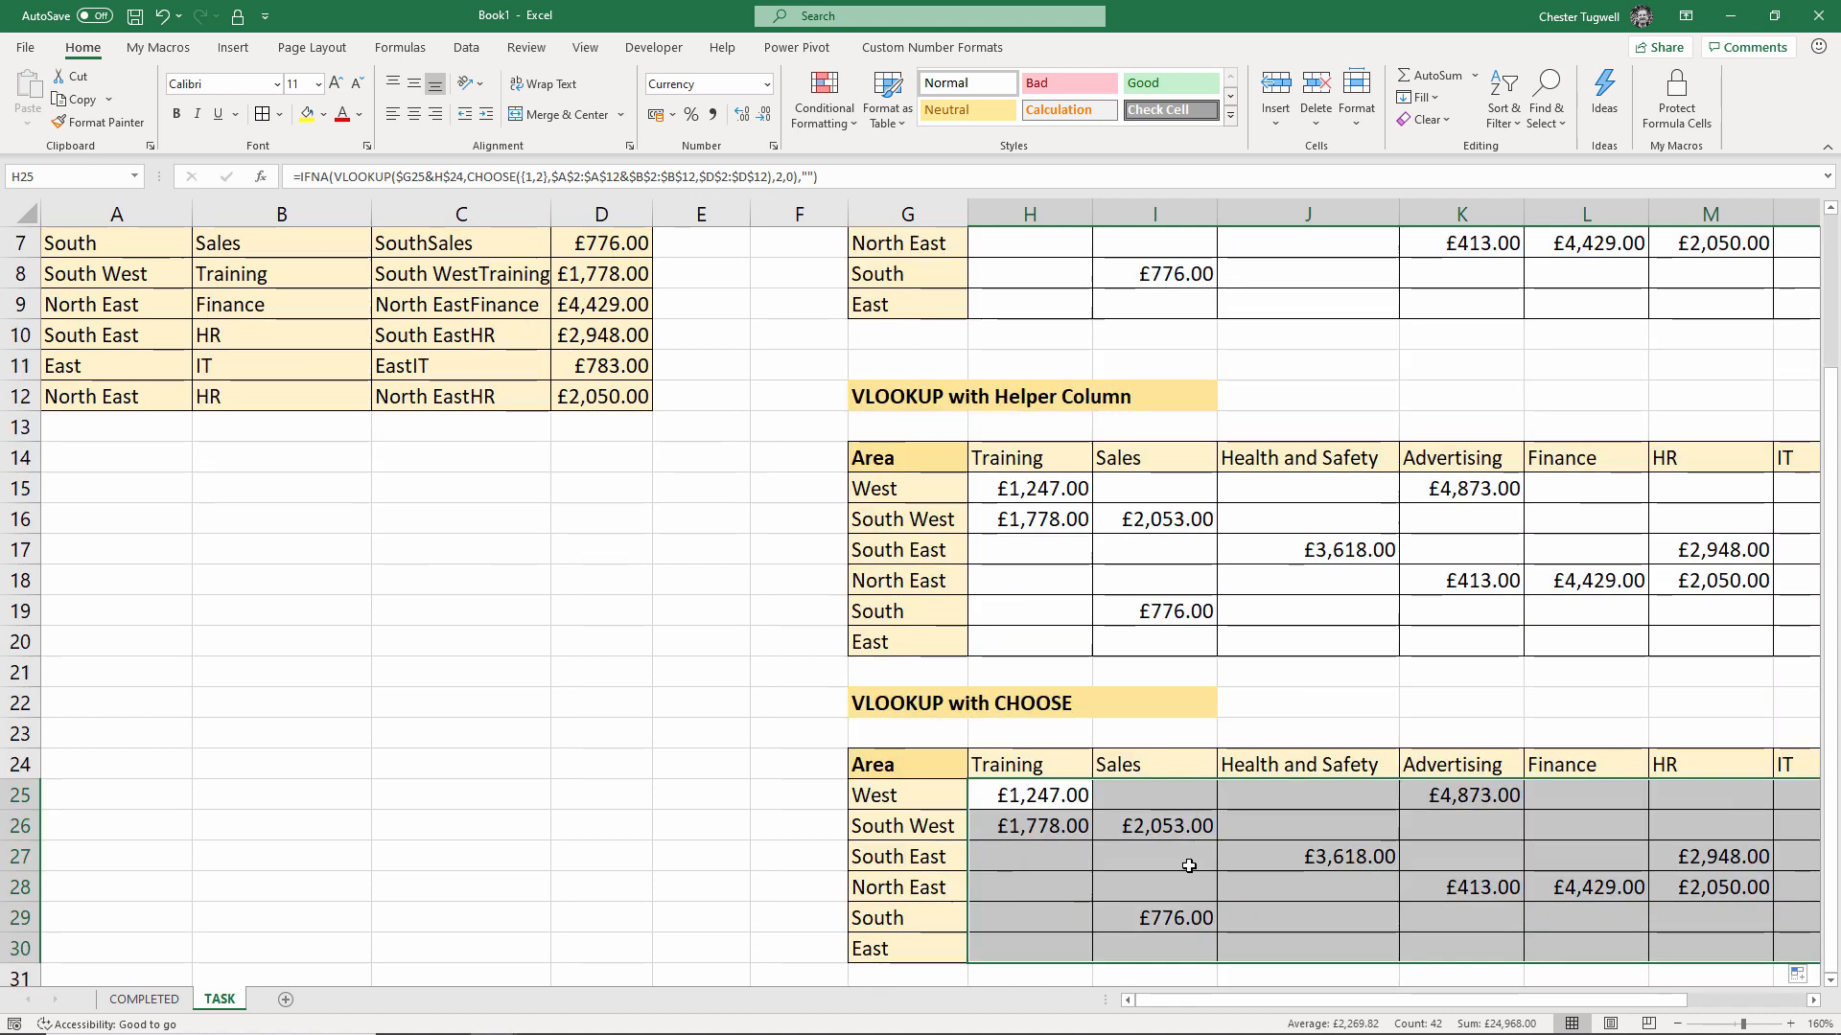
pyautogui.moveTo(1398, 1004); pyautogui.dragTo(1437, 1004)
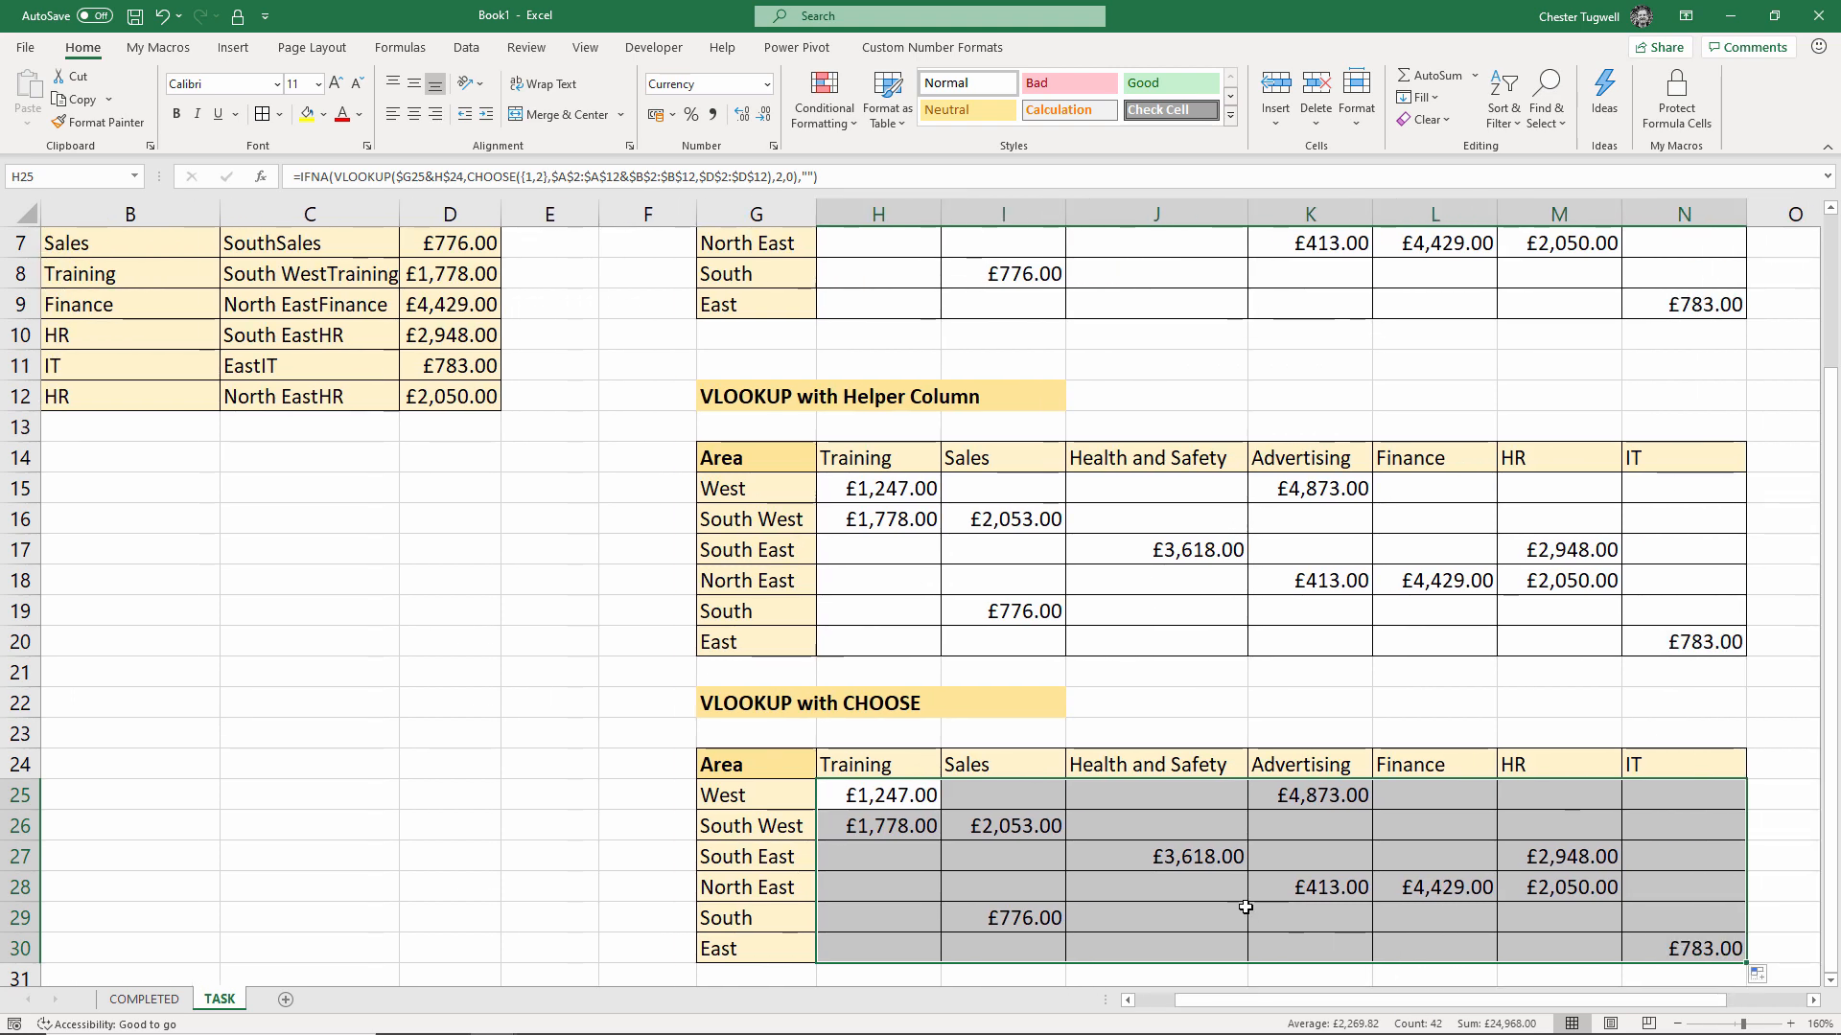
pyautogui.scroll(-2, 1246, 907)
# Enter H25's IFNA-VLOOKUP-CHOOSE formula as a braced array formula with Ctrl+Shift+Enter, still returning £1,247.00
pyautogui.doubleClick(864, 610)
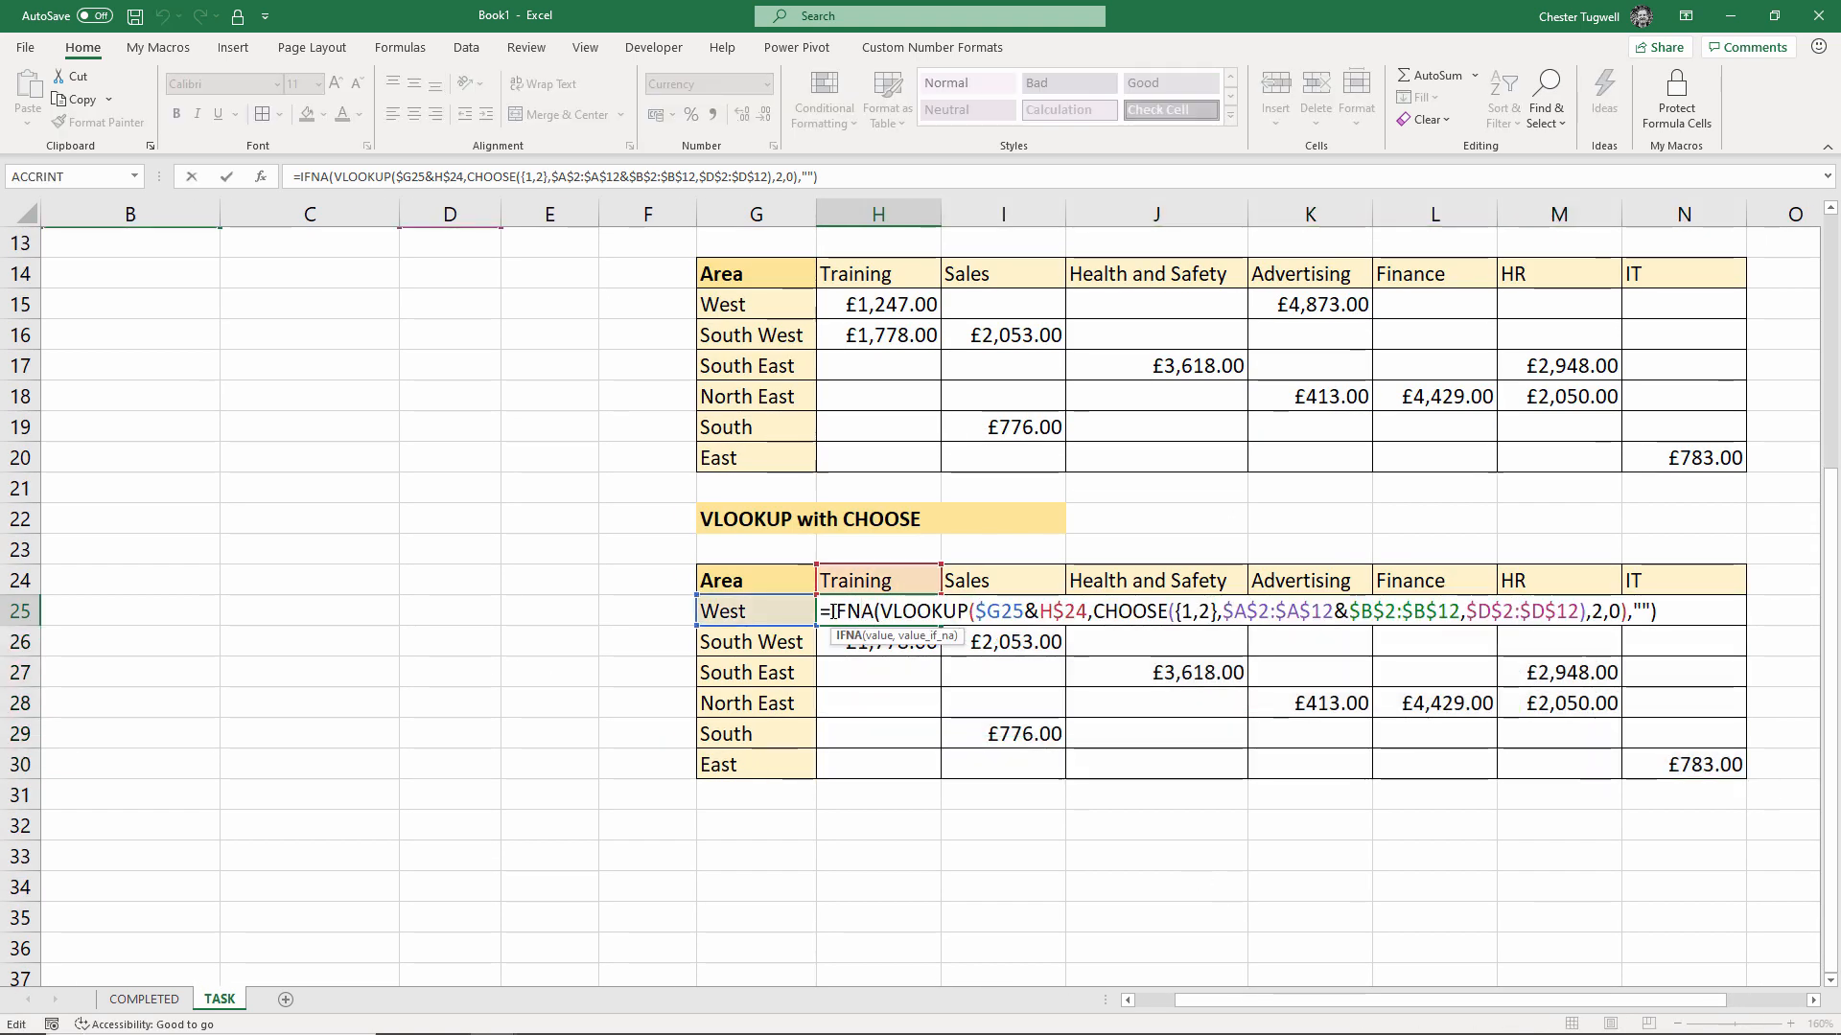
pyautogui.moveTo(830, 611); pyautogui.dragTo(1758, 657)
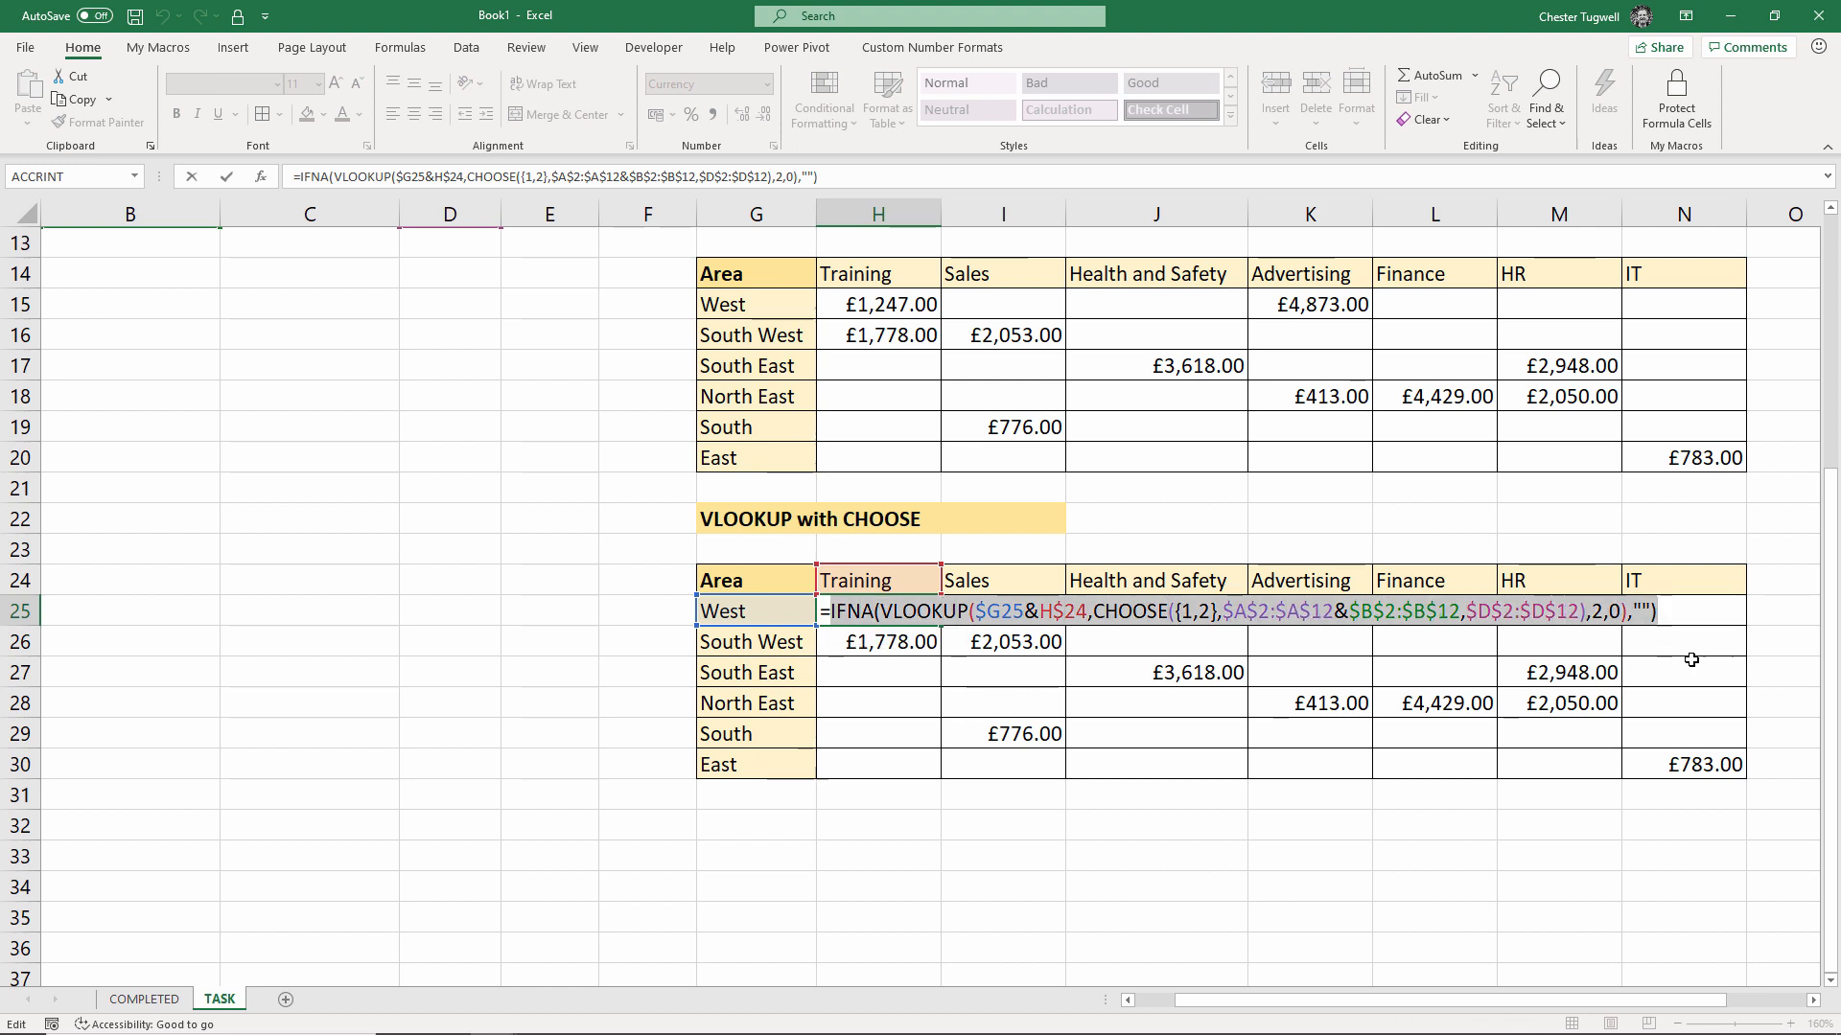
pyautogui.click(1674, 607)
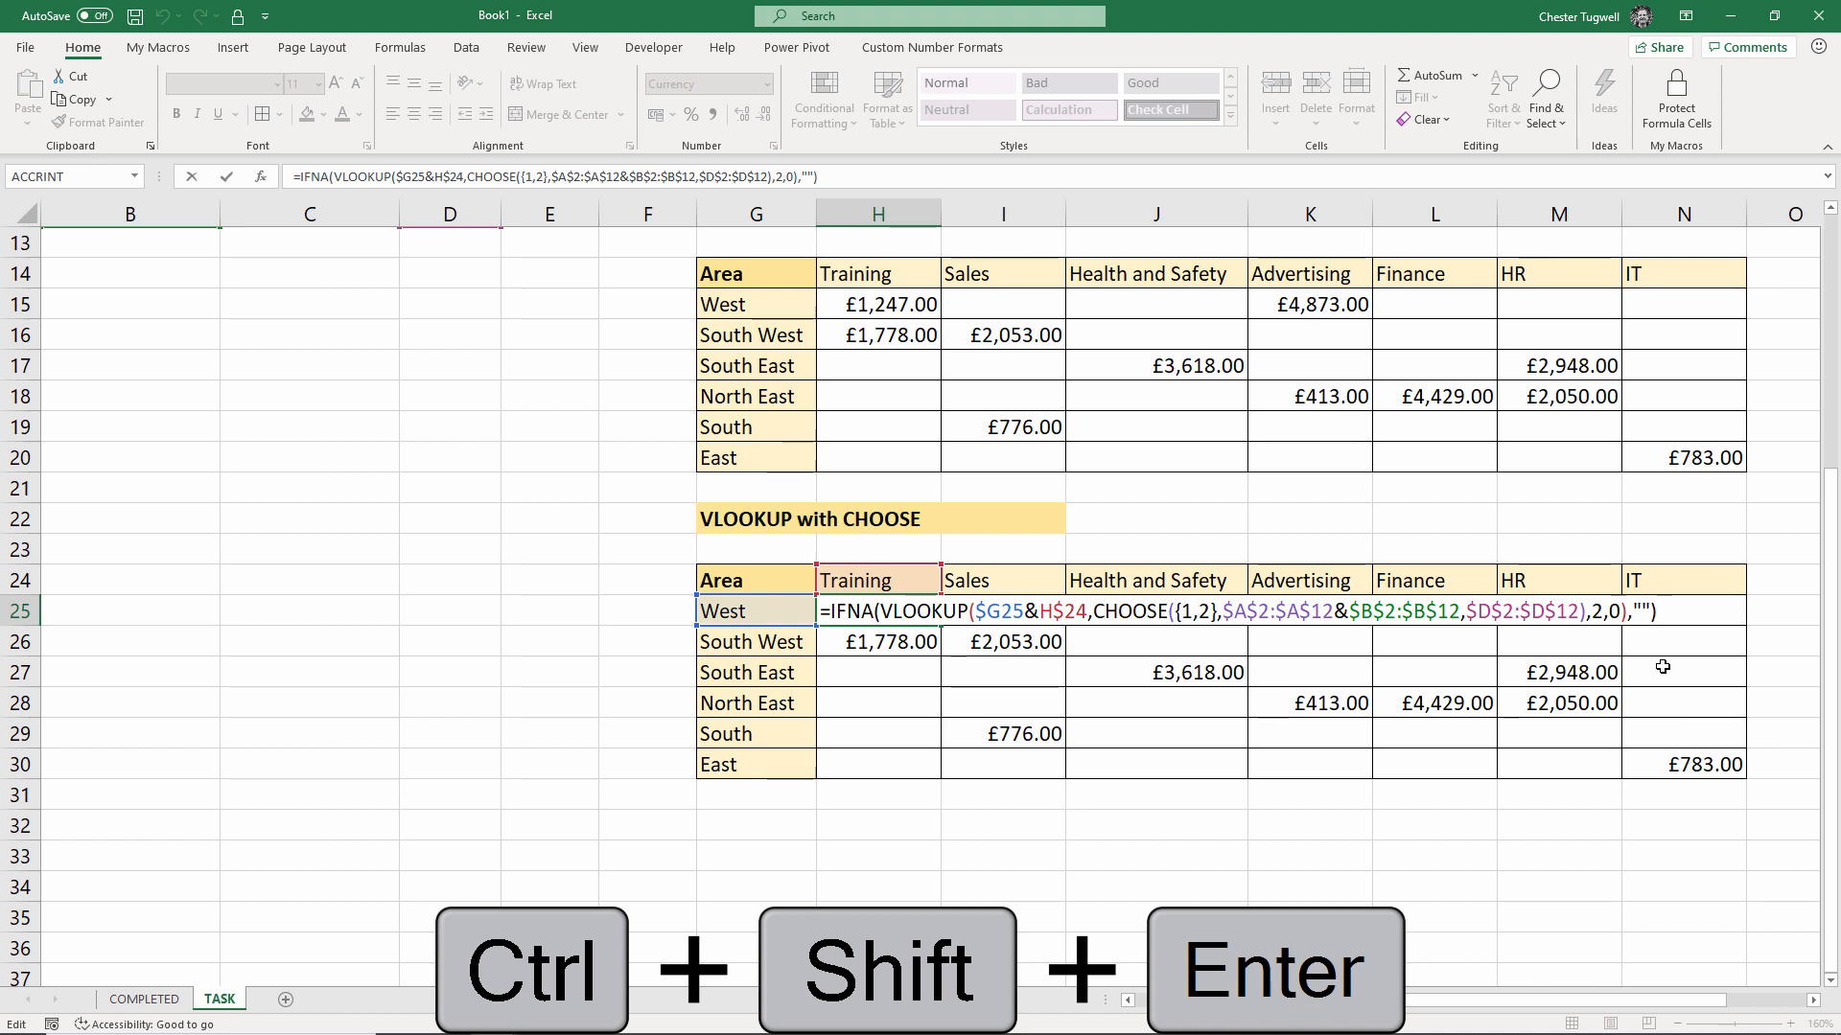
pyautogui.hotkey('ctrl', 'shift', 'Return')
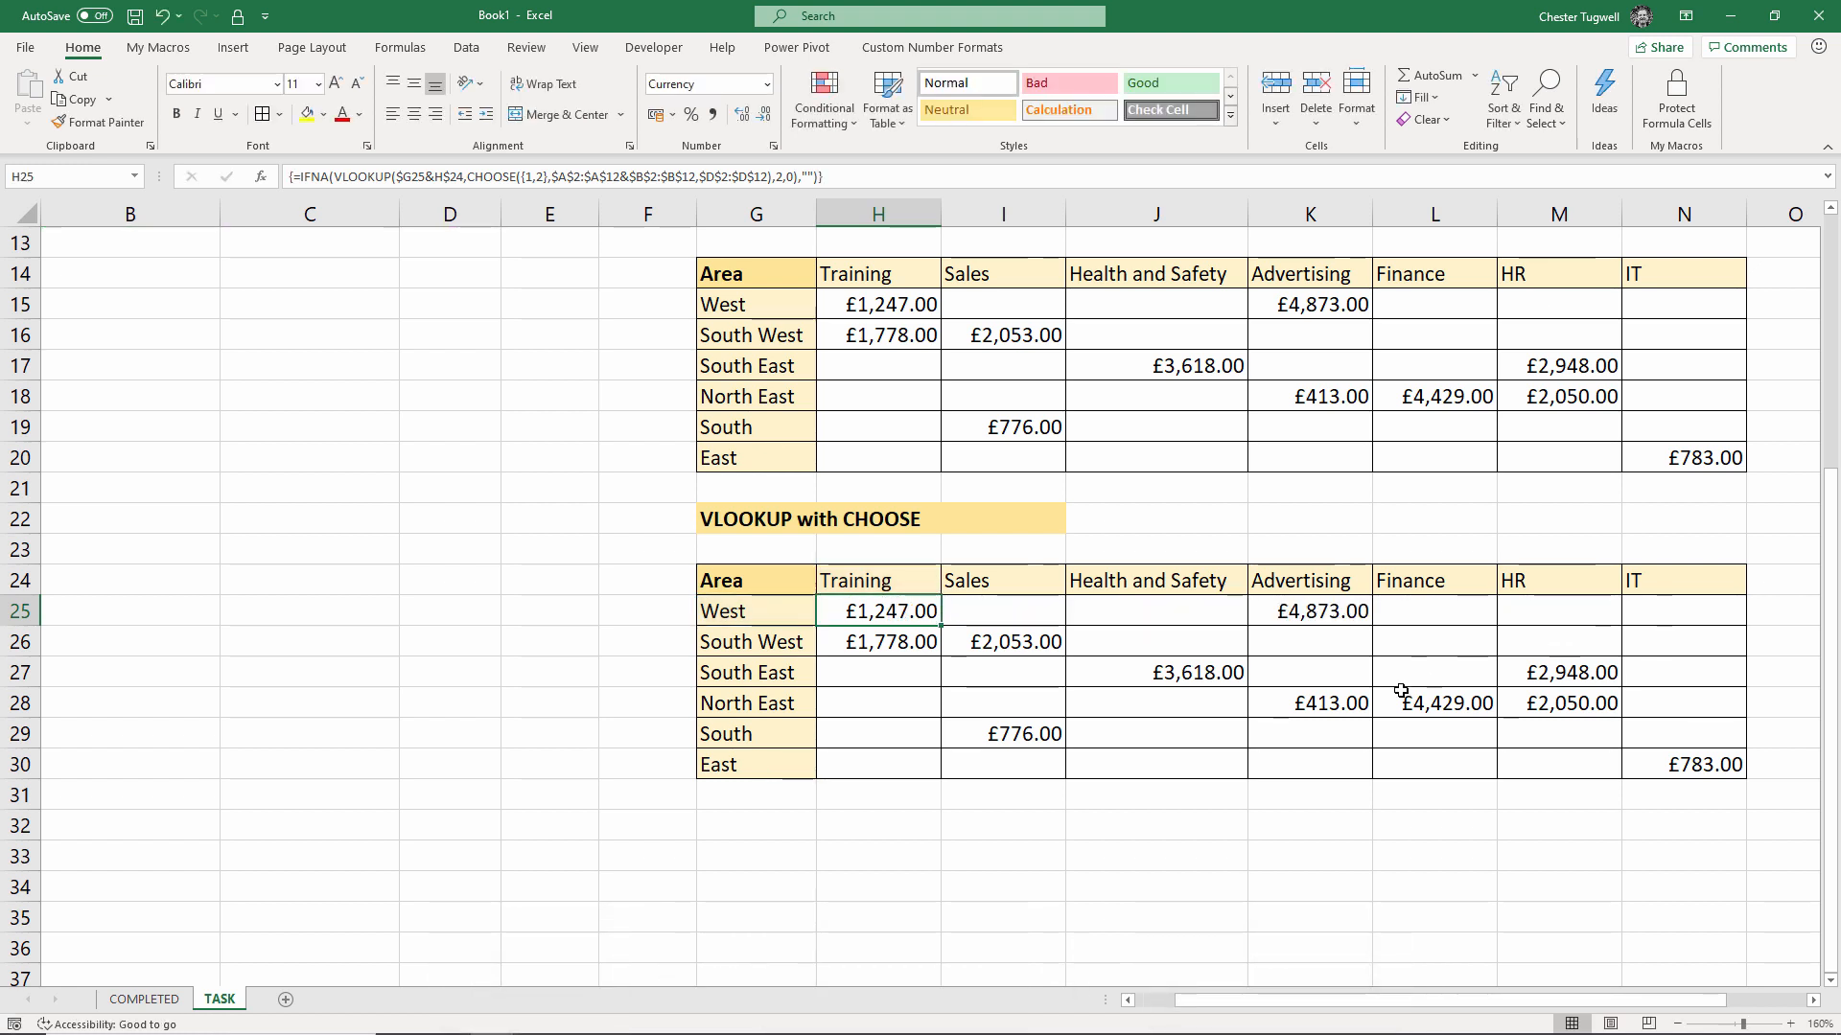
pyautogui.doubleClick(929, 620)
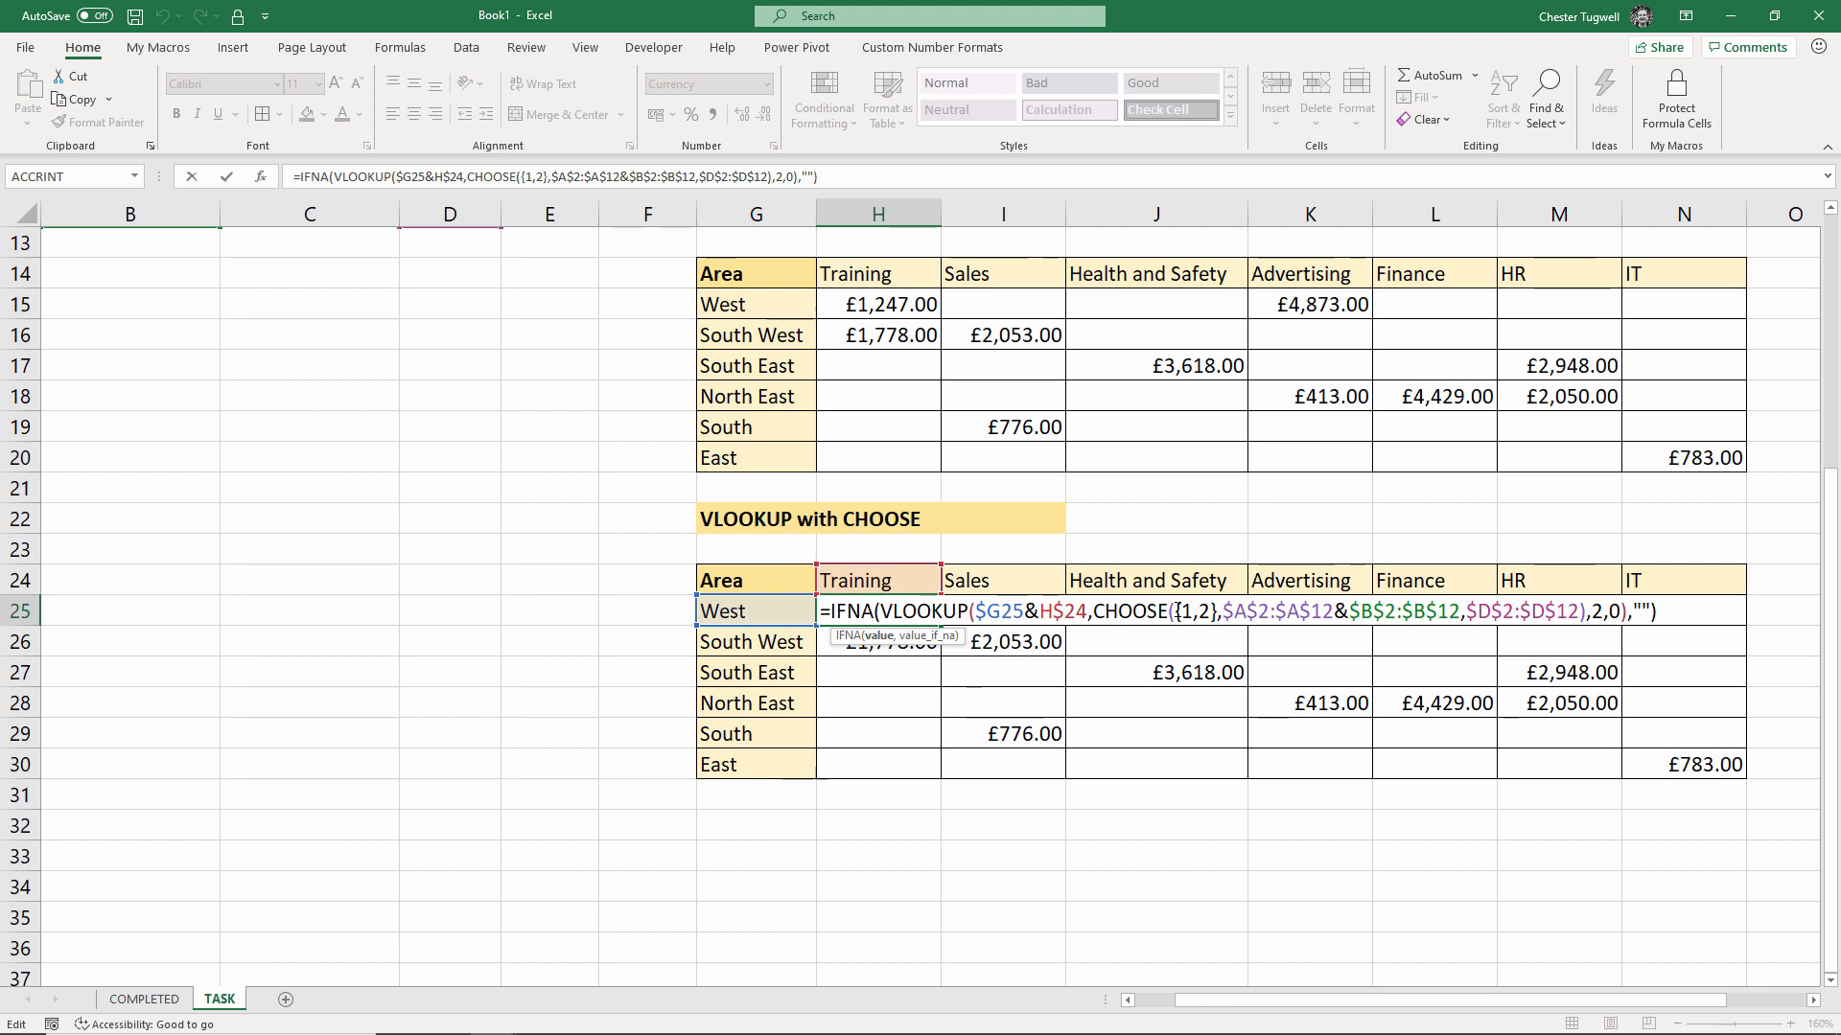
pyautogui.moveTo(1173, 611); pyautogui.dragTo(1218, 612)
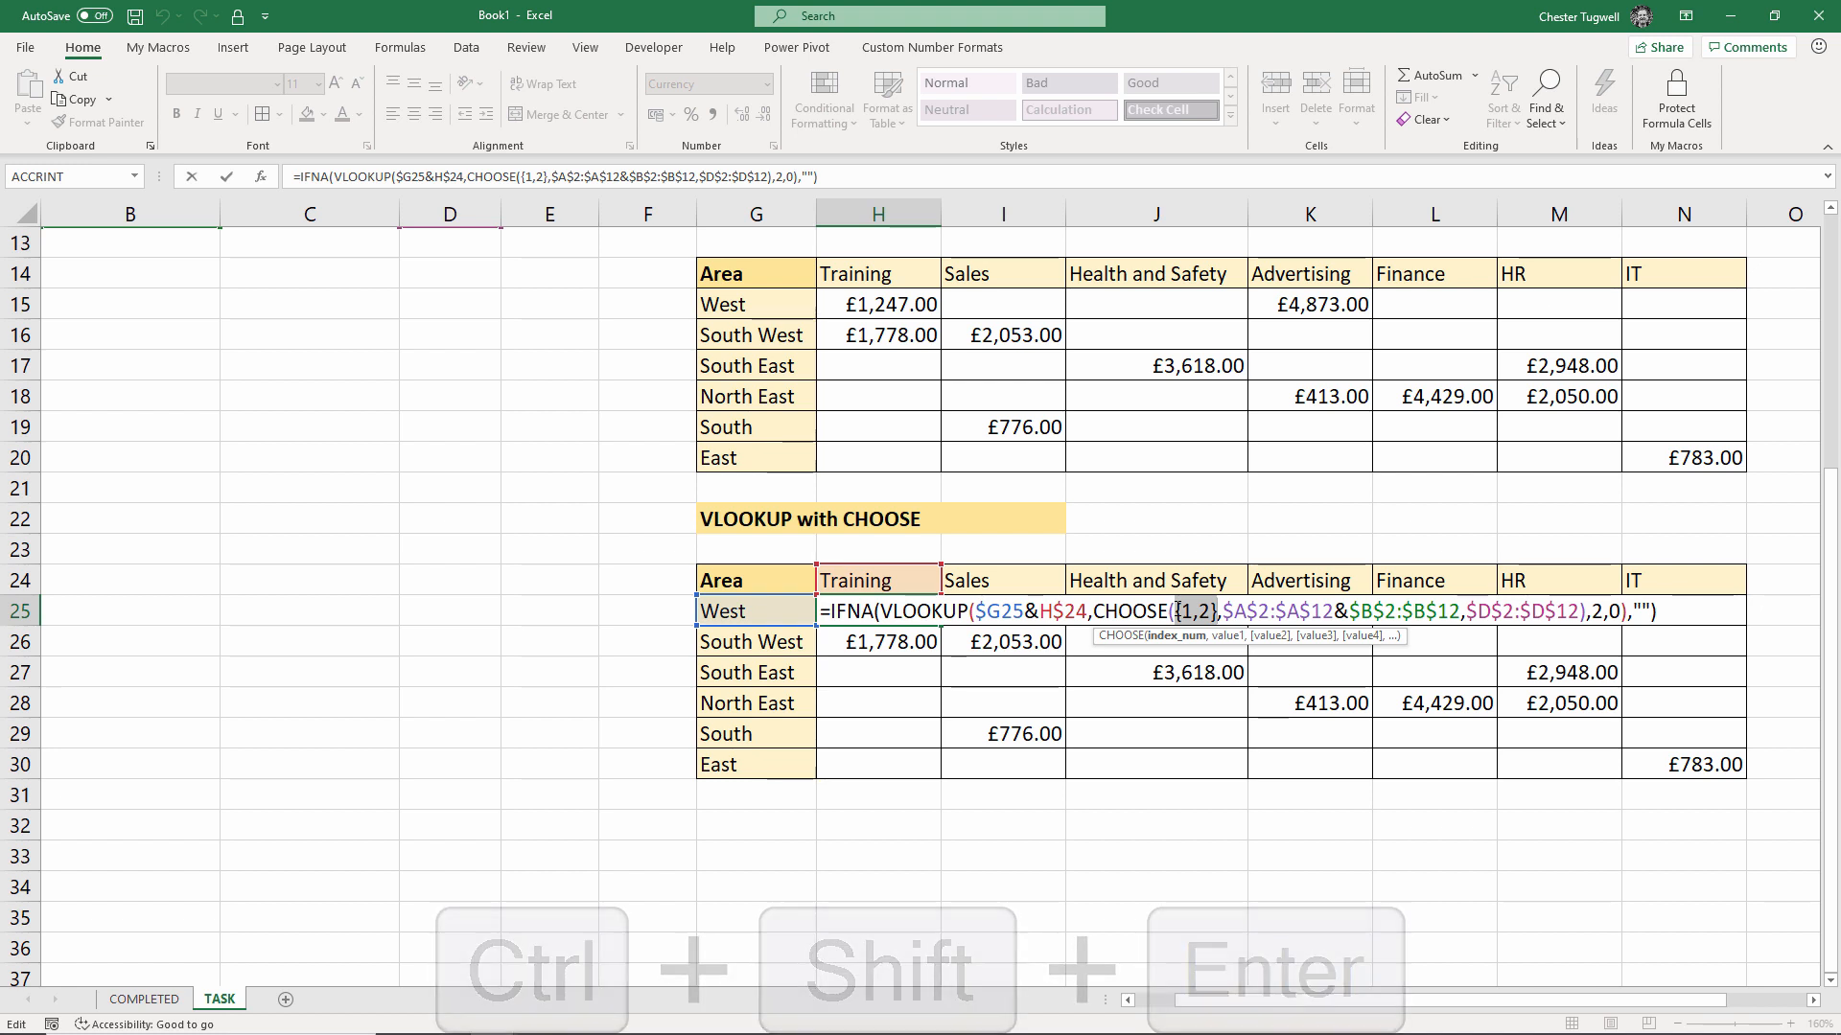
pyautogui.hotkey('ctrl', 'shift', 'Return')
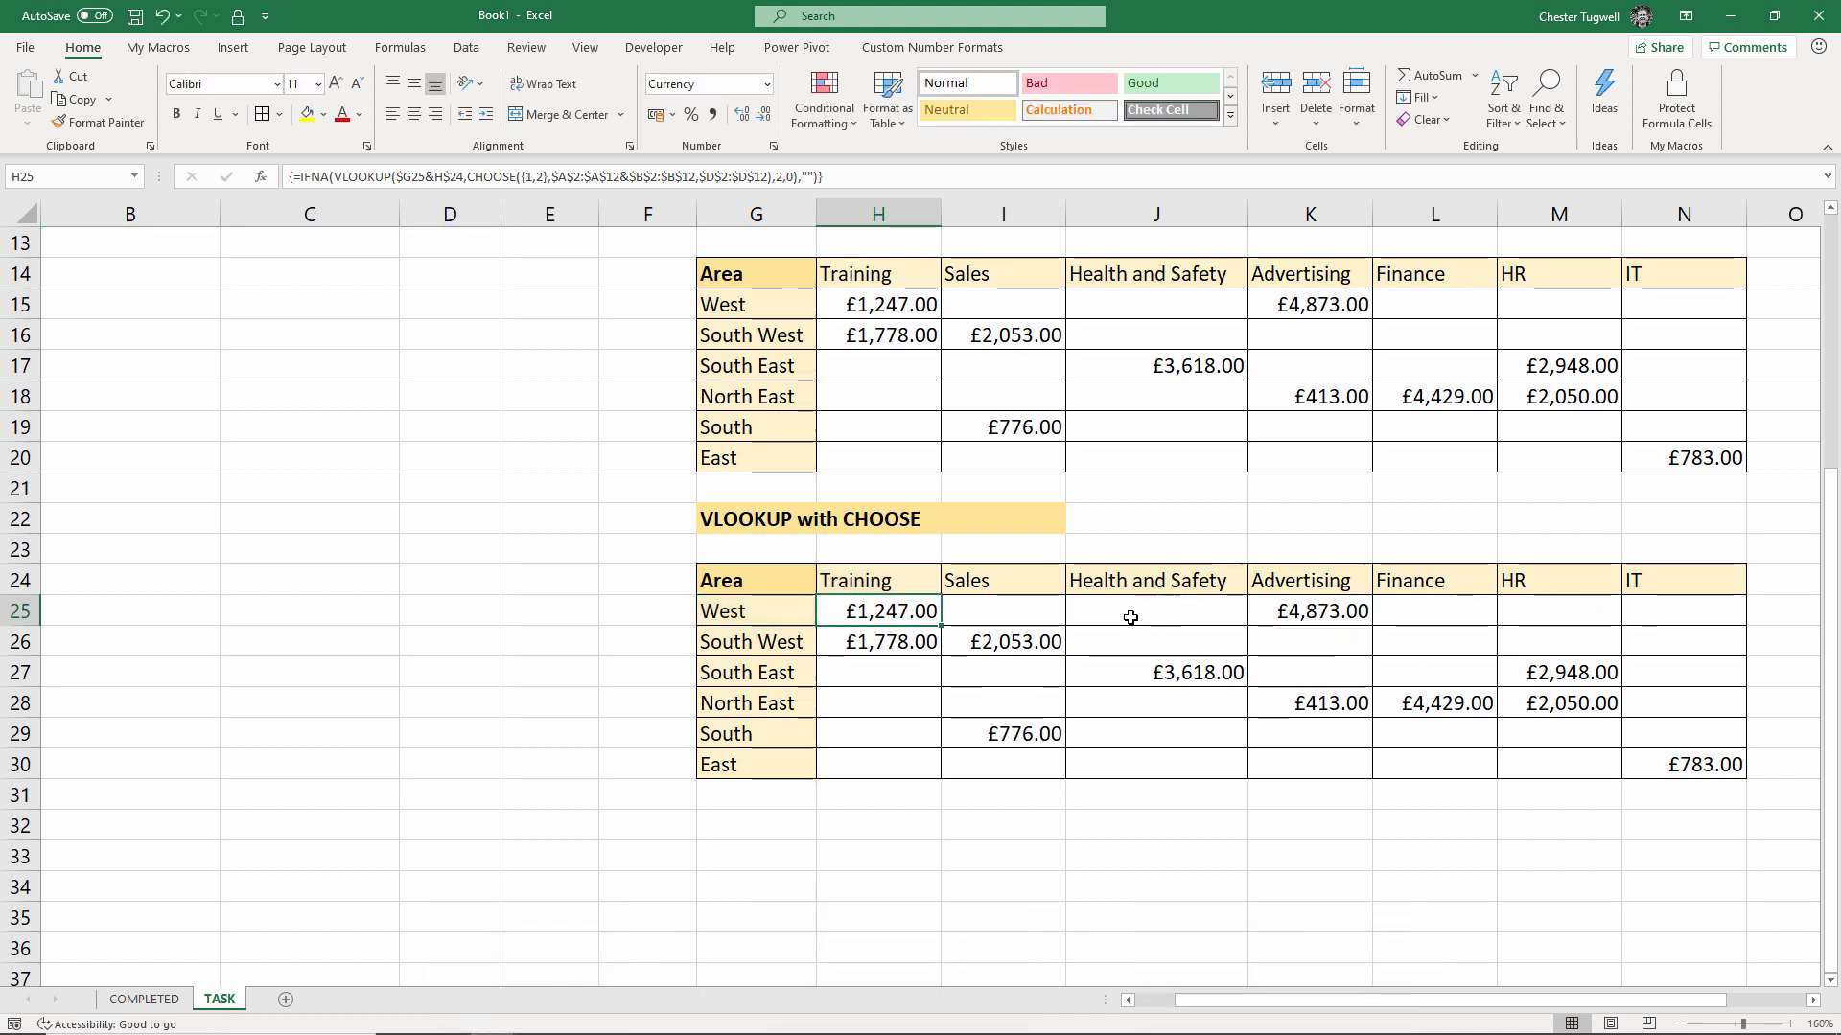
# Fill H25's CHOOSE array formula across H25:N30 and compare it with the XLOOKUP and helper-column grids above
pyautogui.moveTo(936, 628); pyautogui.dragTo(1756, 807)
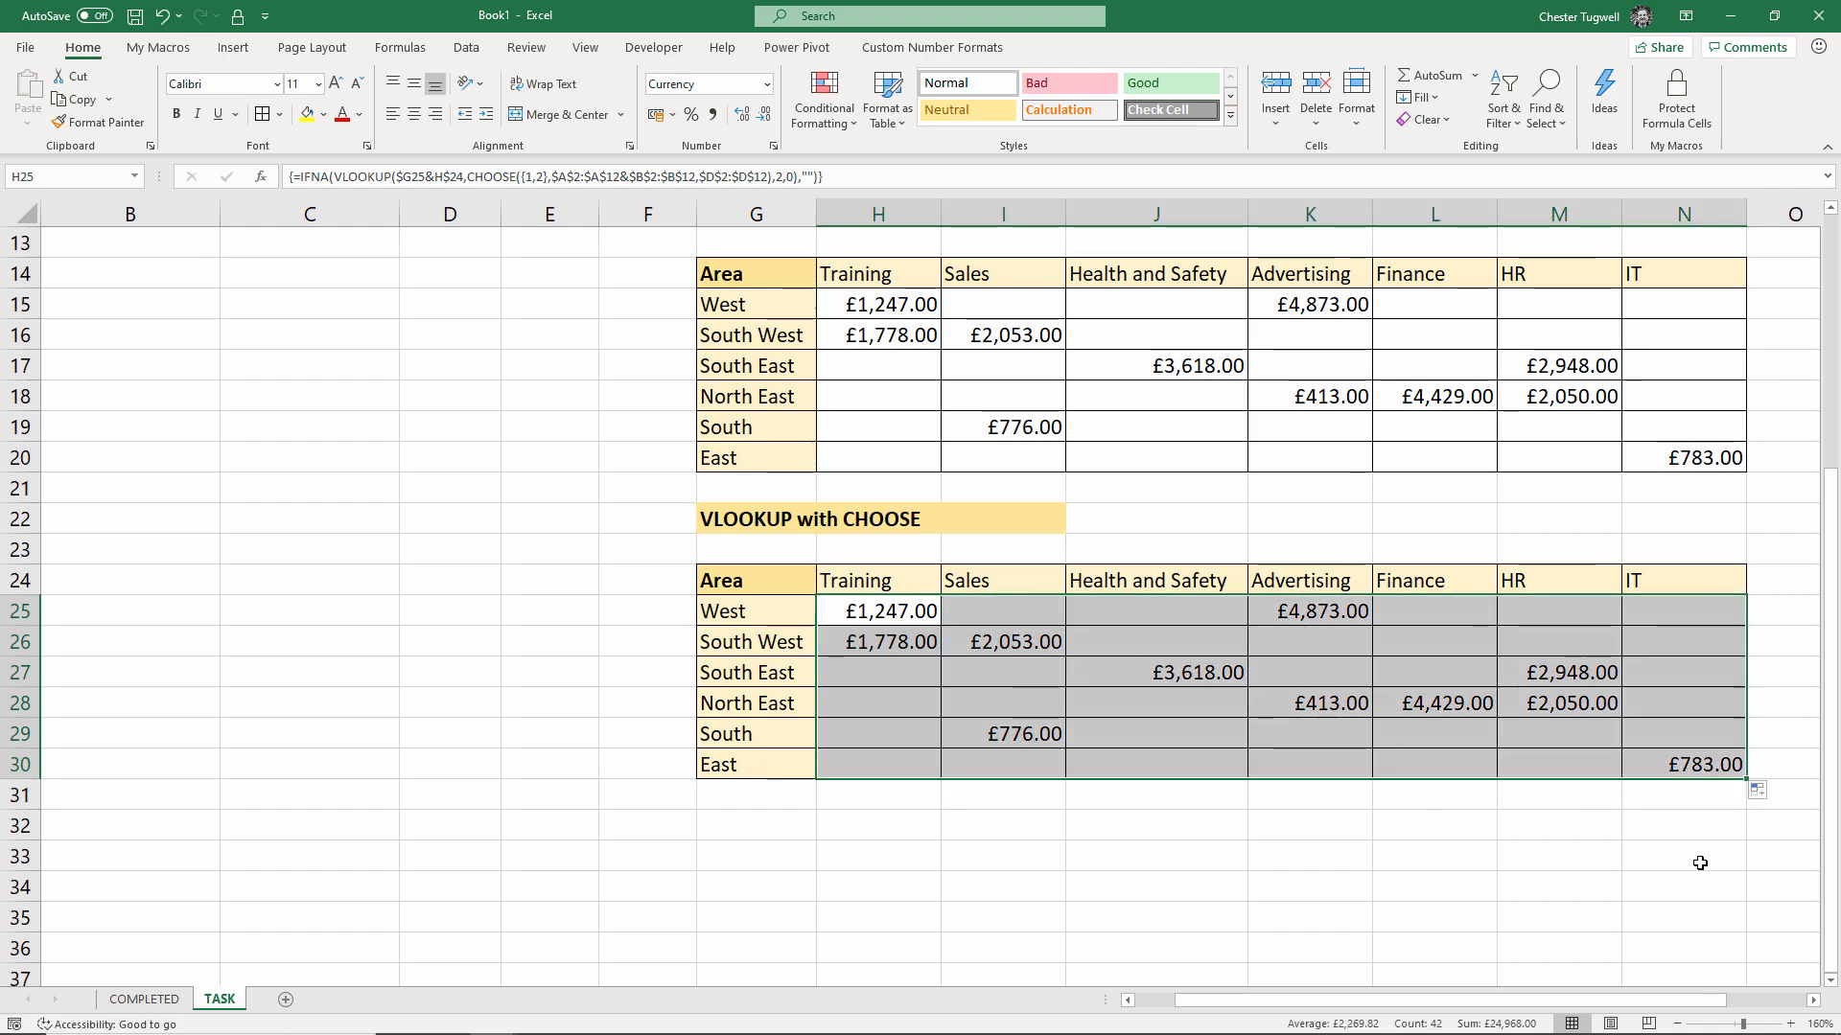
pyautogui.scroll(4, 1118, 726)
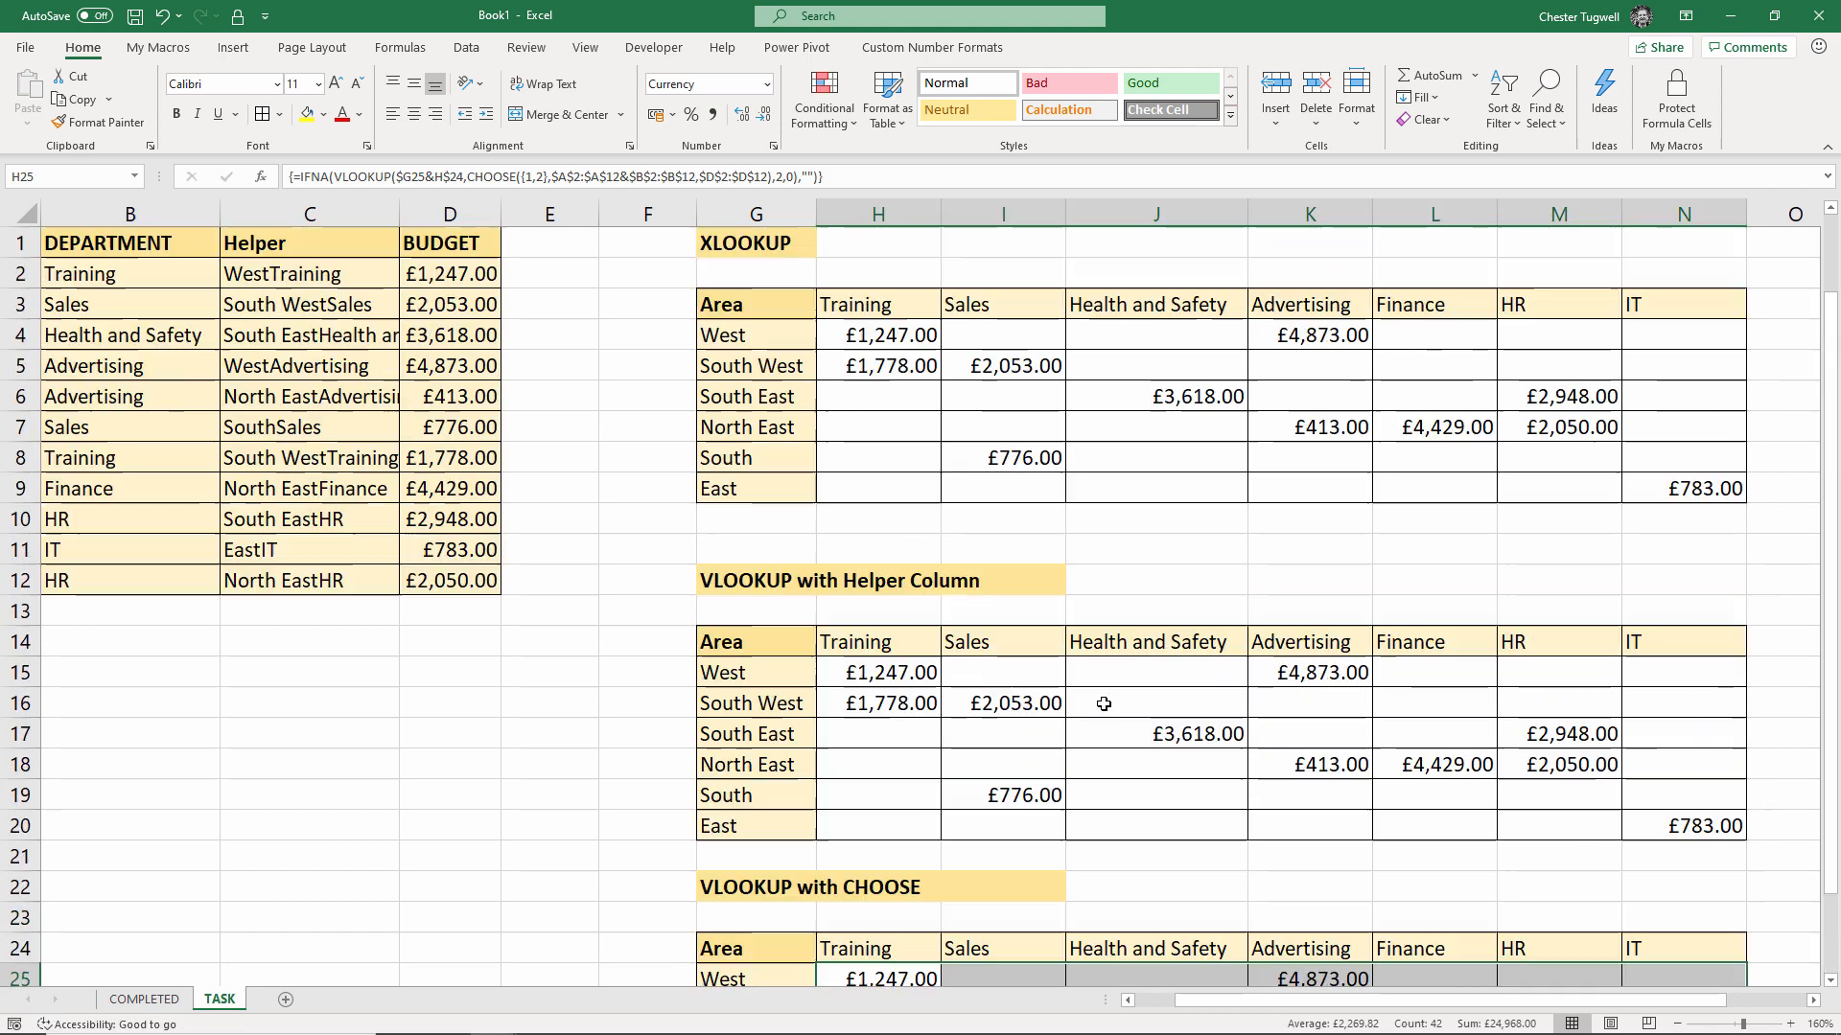